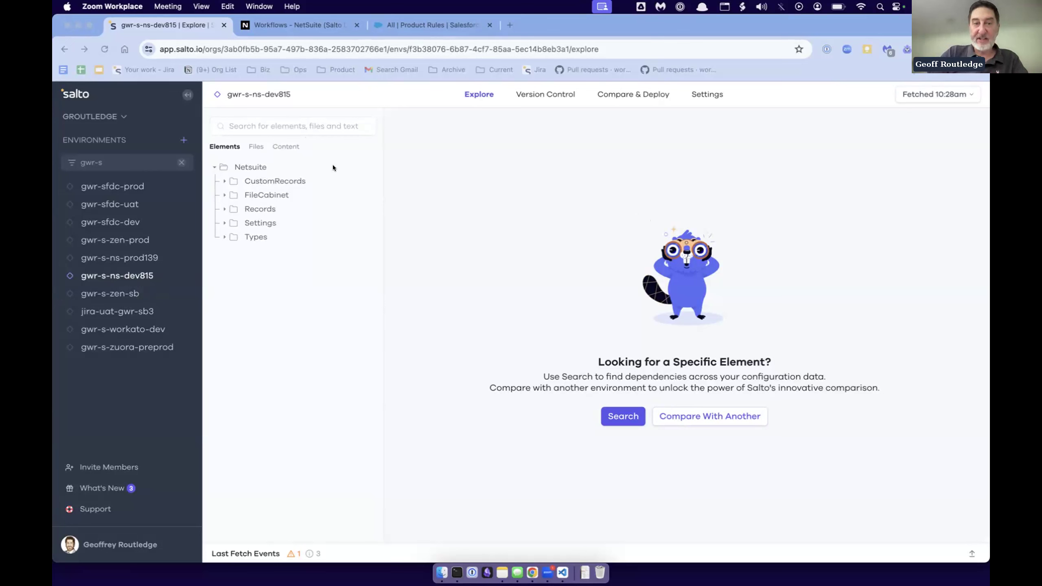
# - Browse the fields and records of GWR self referential list under CustomRecords, and collapse the folder again
pyautogui.click(219, 180)
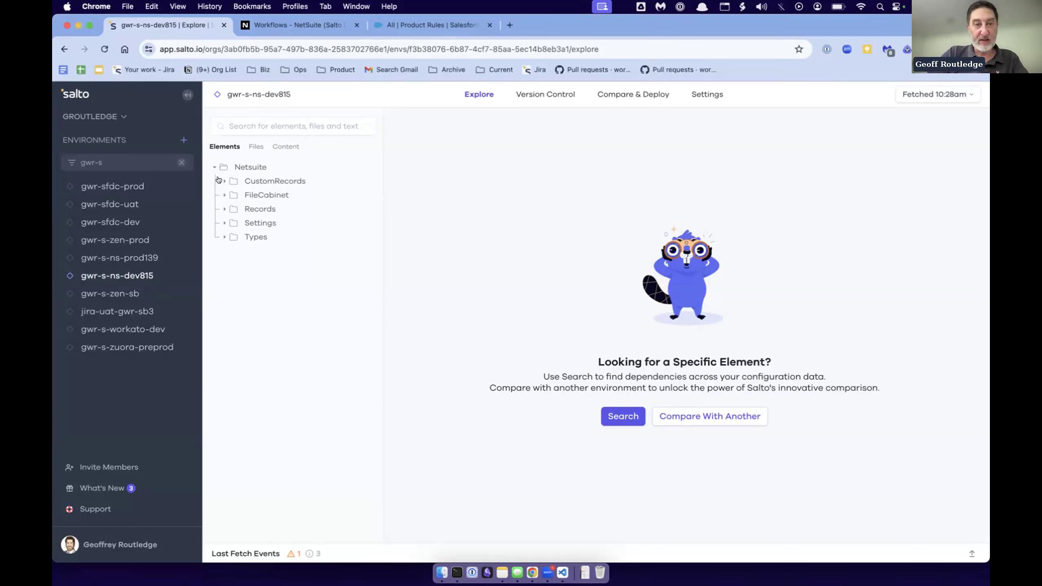
pyautogui.click(219, 180)
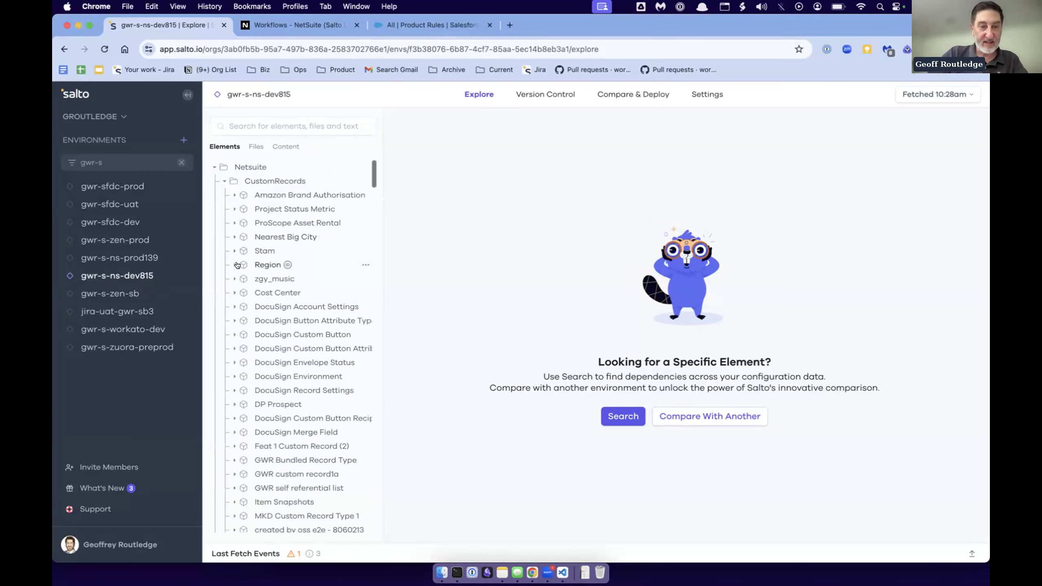
pyautogui.click(235, 487)
pyautogui.scroll(-4, 287, 452)
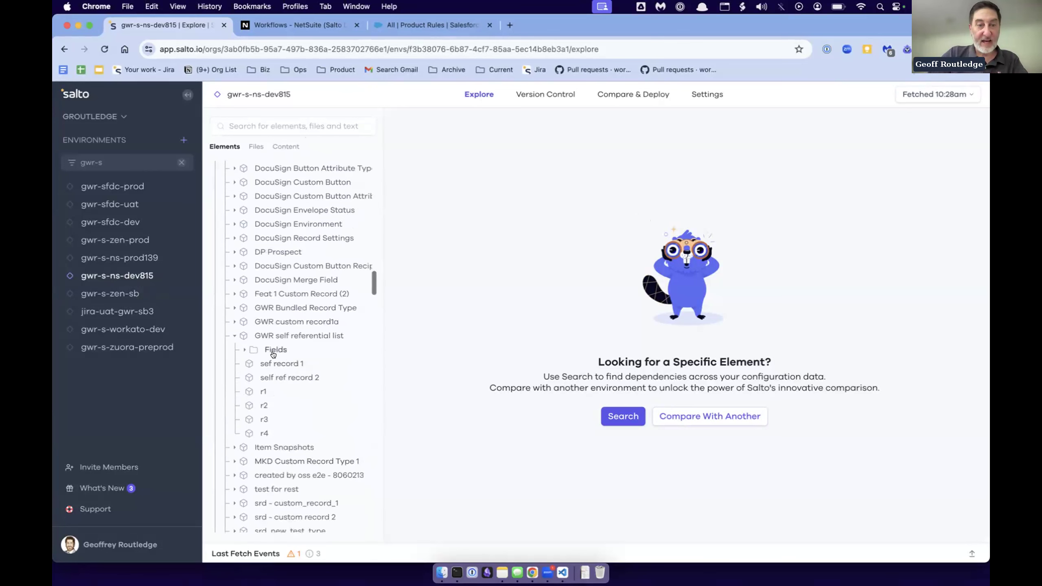
pyautogui.click(242, 349)
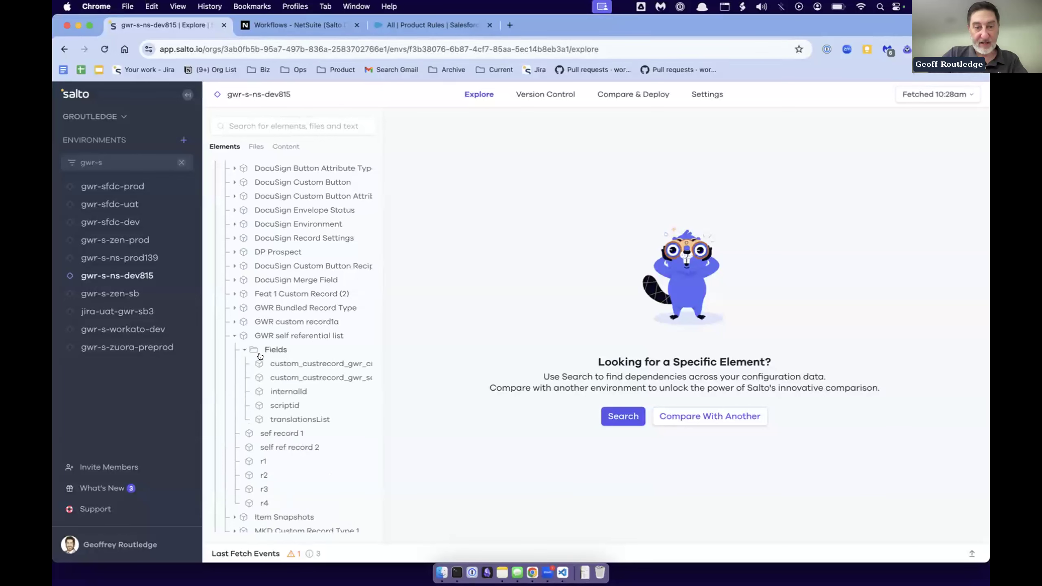
pyautogui.click(237, 336)
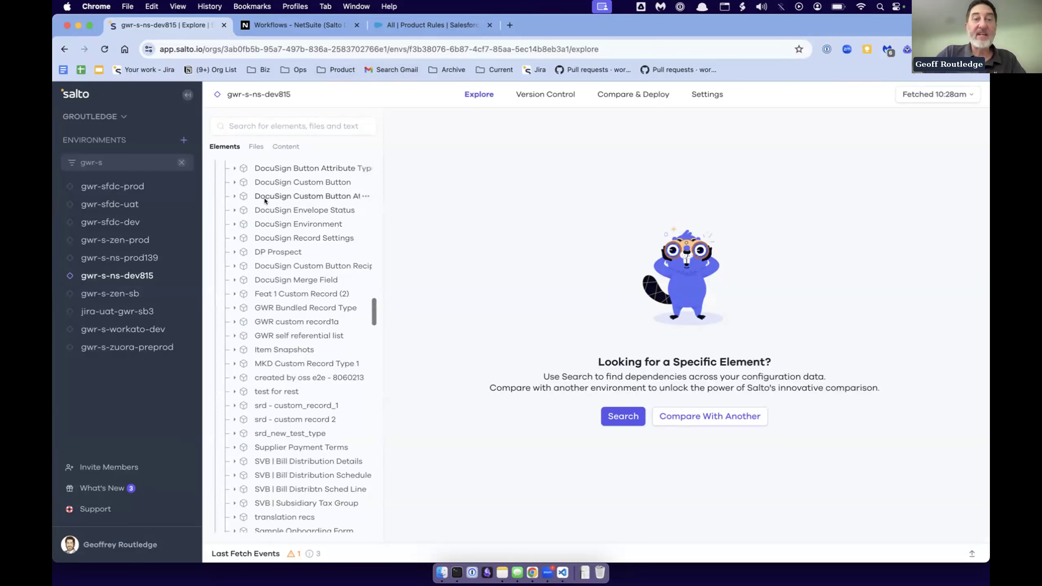
pyautogui.scroll(5, 264, 198)
pyautogui.click(224, 178)
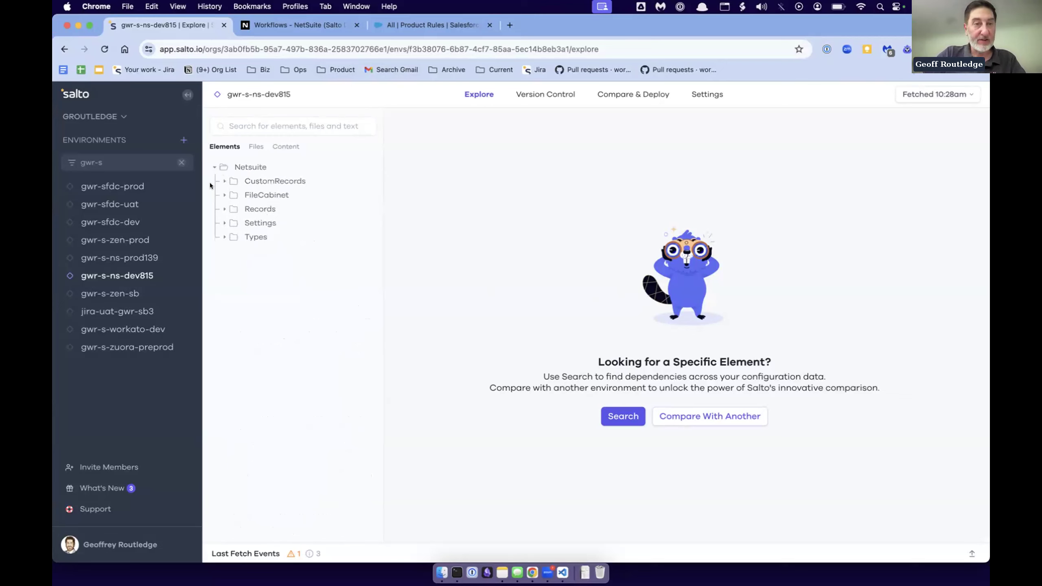
# - Open the GWR custom accountant role from the role folder under Records
pyautogui.click(225, 209)
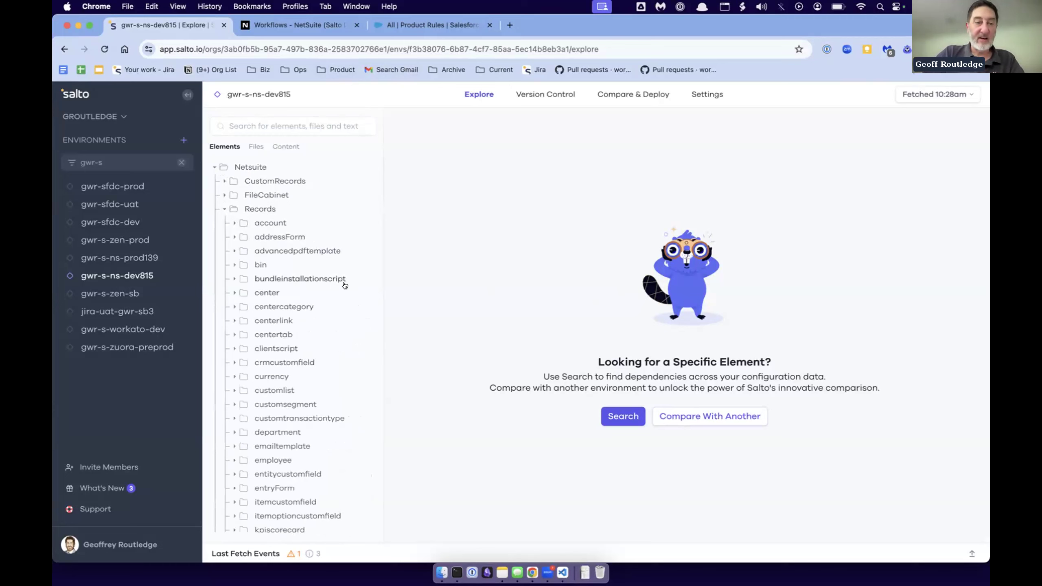
pyautogui.click(249, 390)
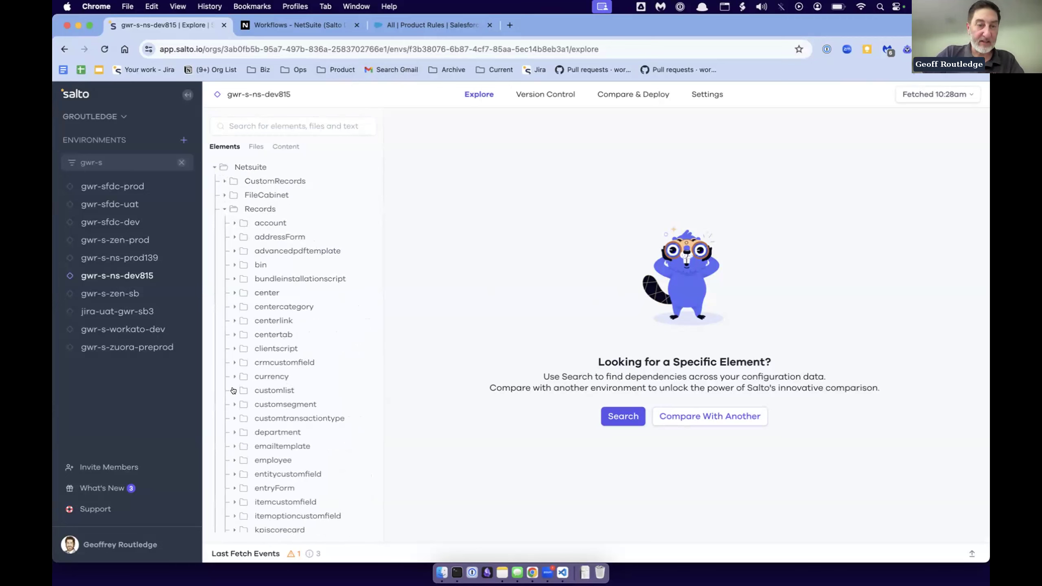
pyautogui.scroll(-3, 242, 329)
pyautogui.click(235, 285)
pyautogui.scroll(-3, 277, 364)
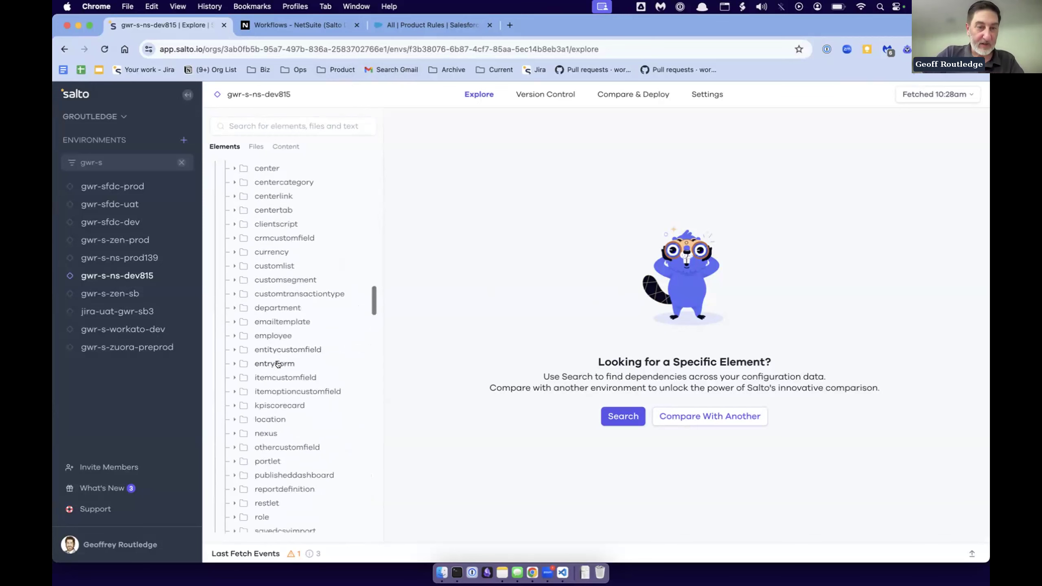
pyautogui.click(250, 416)
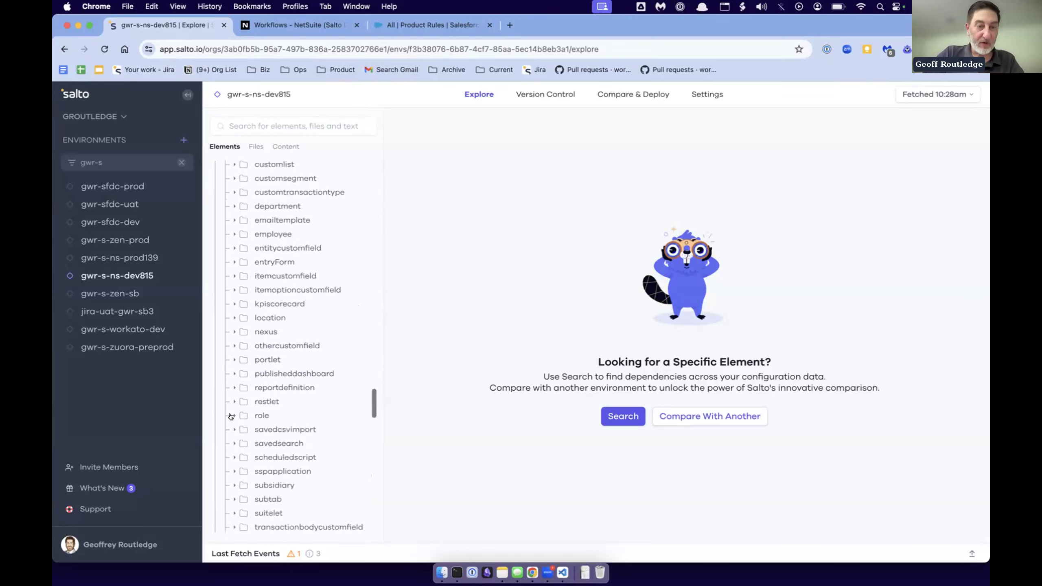
pyautogui.scroll(-3, 295, 370)
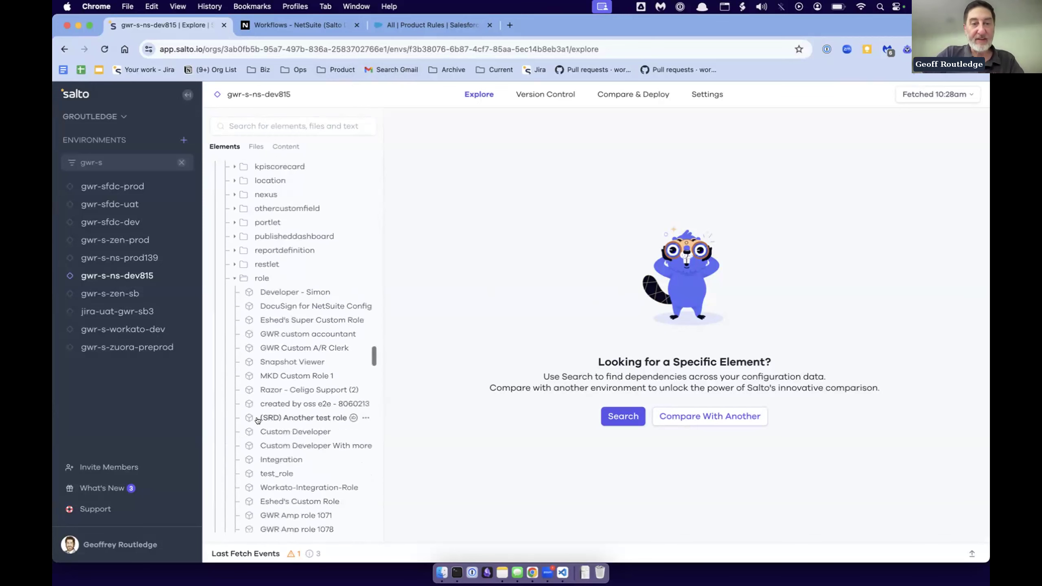
pyautogui.click(299, 332)
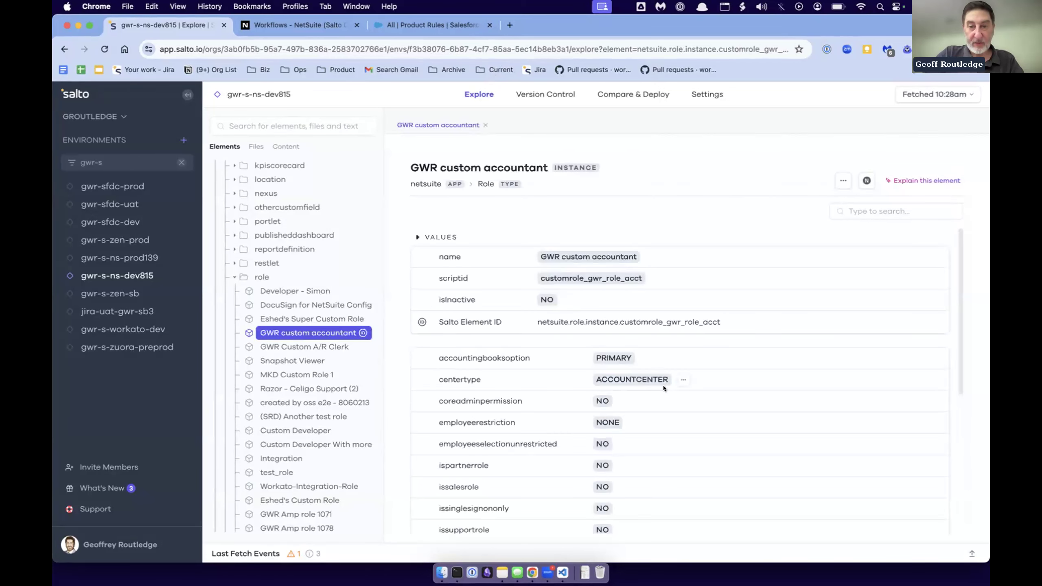
# - Review the GWR custom accountant role's values and its permissions table
pyautogui.scroll(-1, 575, 387)
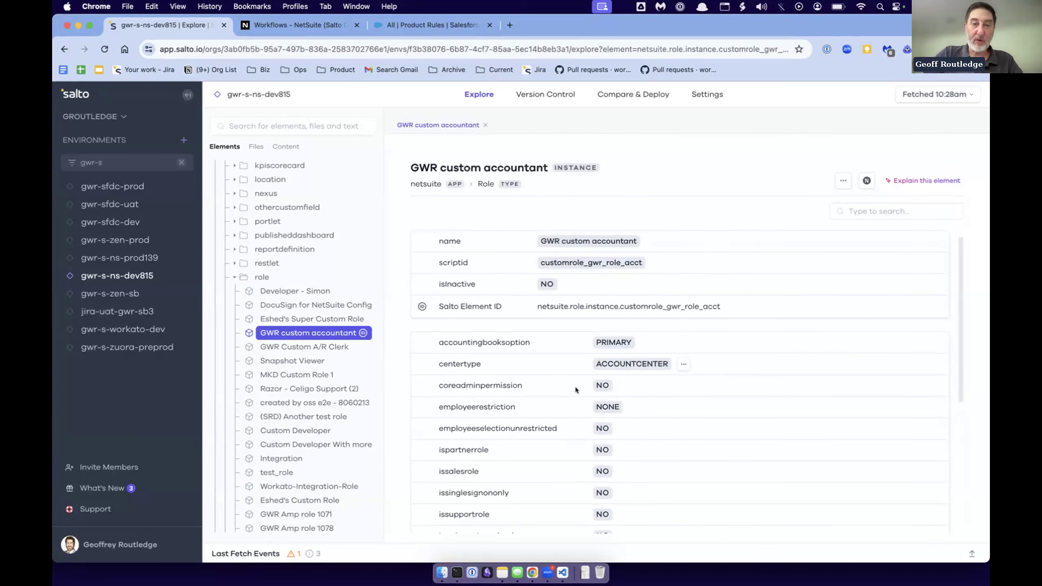
pyautogui.scroll(-5, 575, 387)
pyautogui.scroll(5, 575, 387)
pyautogui.scroll(-5, 574, 388)
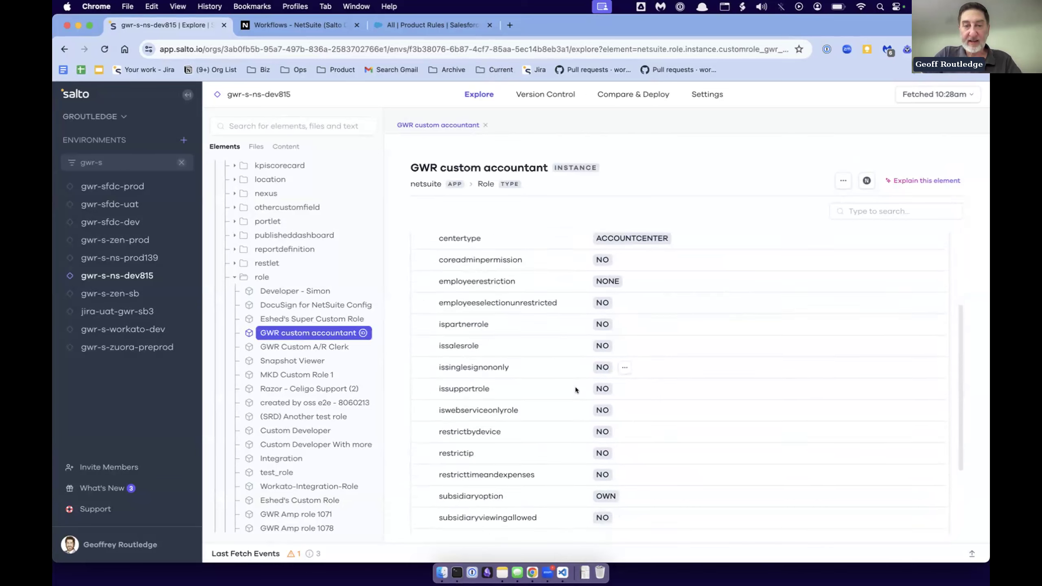
pyautogui.scroll(-4, 575, 389)
pyautogui.click(430, 465)
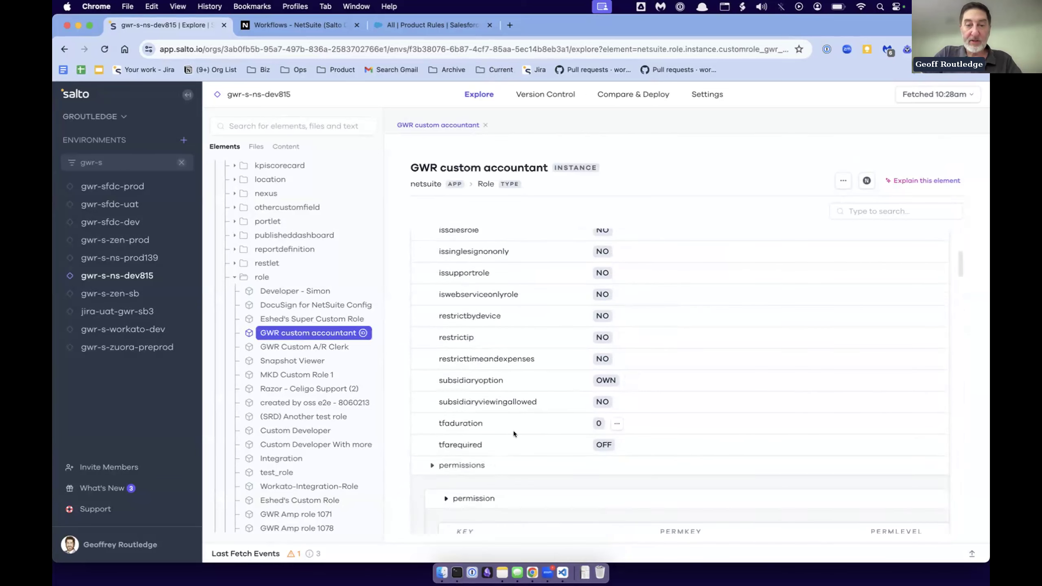
pyautogui.scroll(-7, 513, 432)
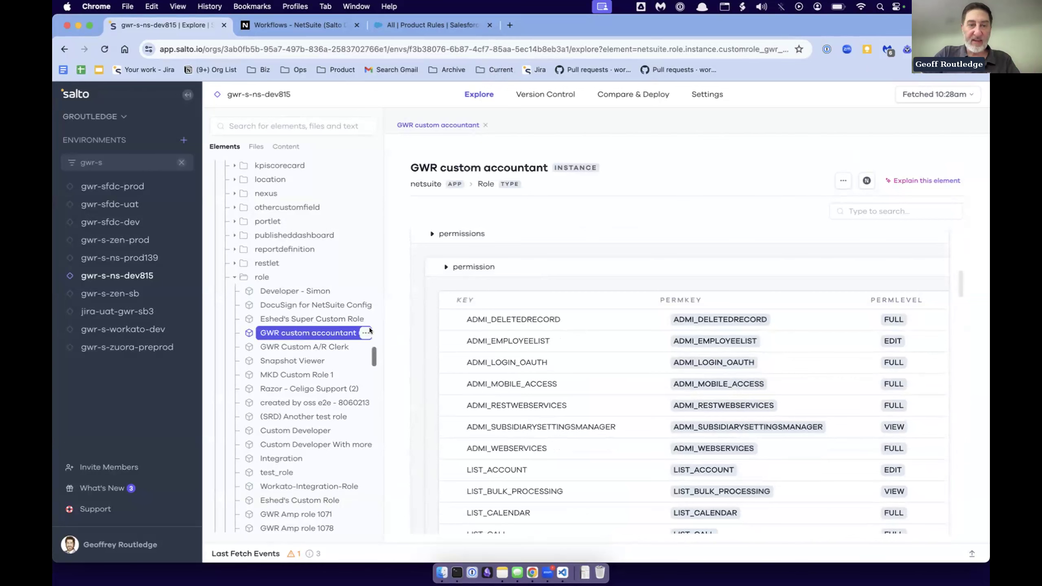
# - Widen the element tree and compare the GWR custom accountant role with the test_role instance
pyautogui.moveTo(392, 329); pyautogui.dragTo(415, 329)
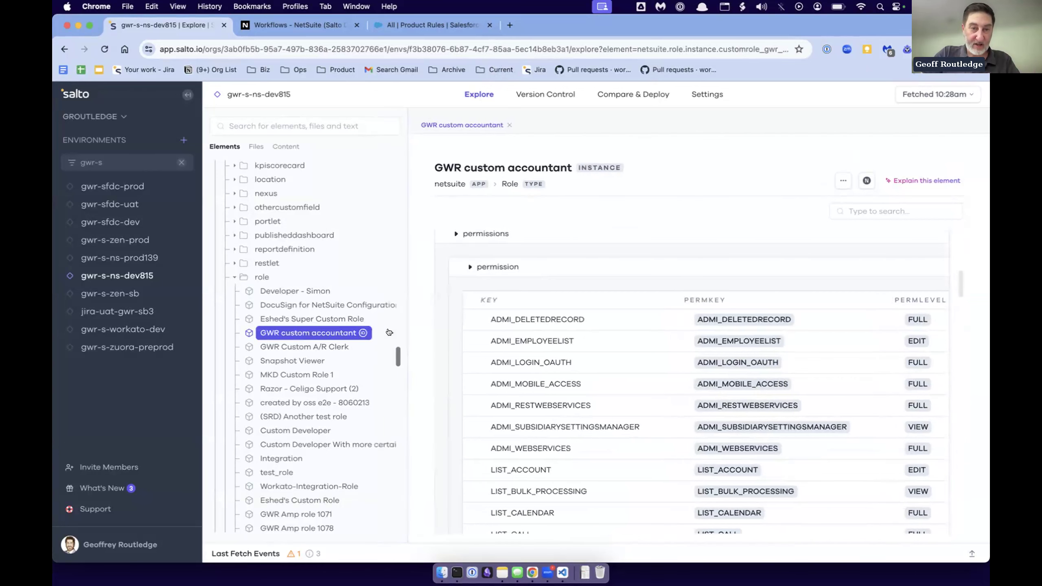
pyautogui.click(393, 333)
pyautogui.click(401, 357)
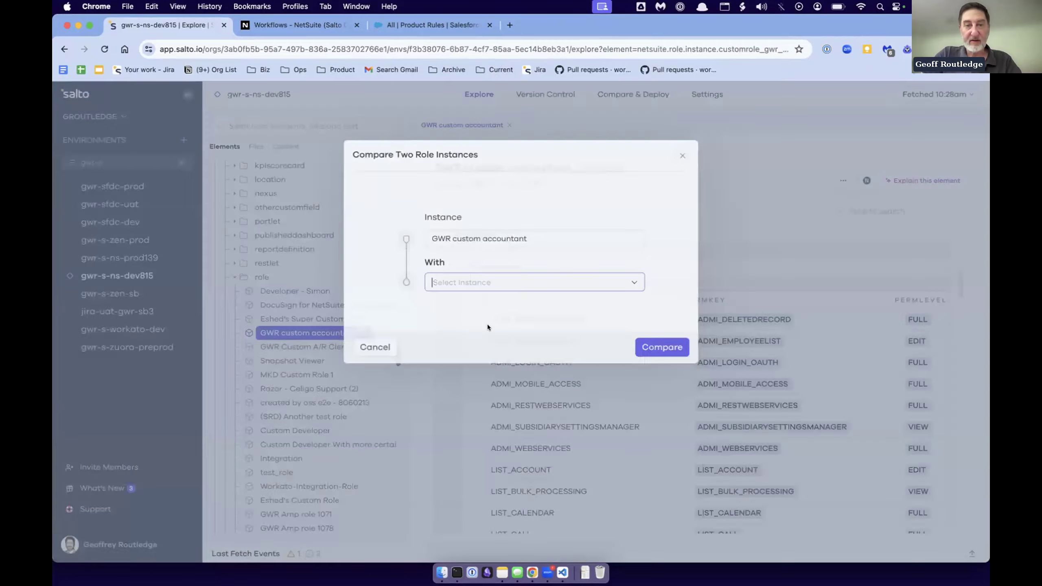
pyautogui.click(455, 368)
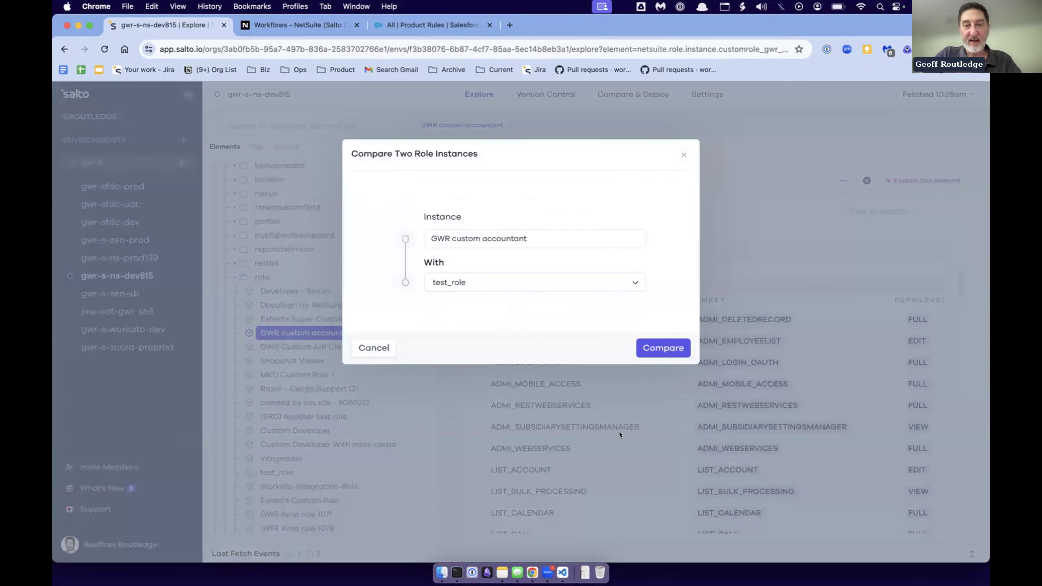
pyautogui.click(668, 340)
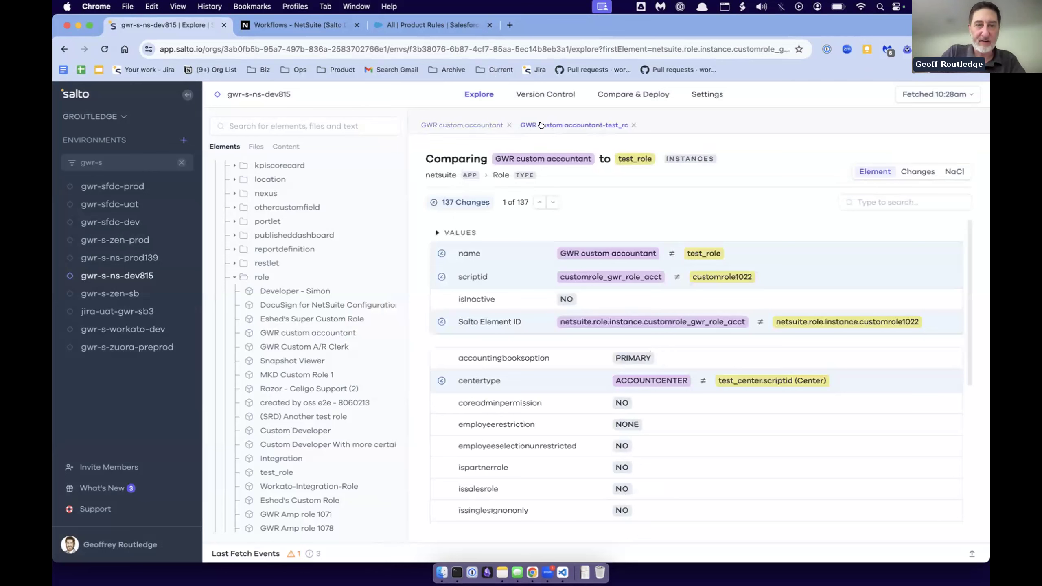
# - Collapse the role folder and open GWR Custom Employee Search from the savedsearch records
pyautogui.click(246, 279)
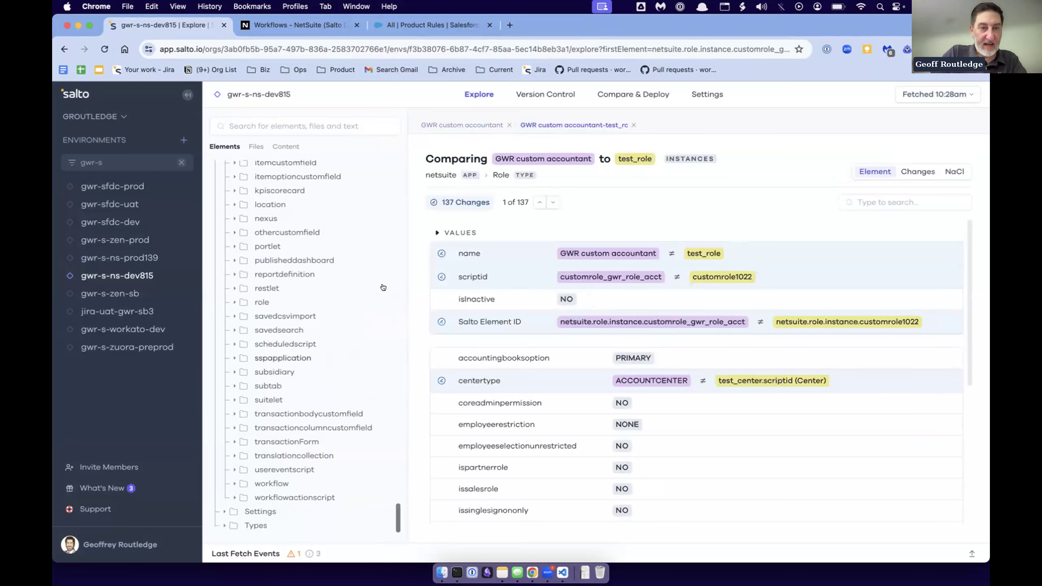
pyautogui.click(232, 330)
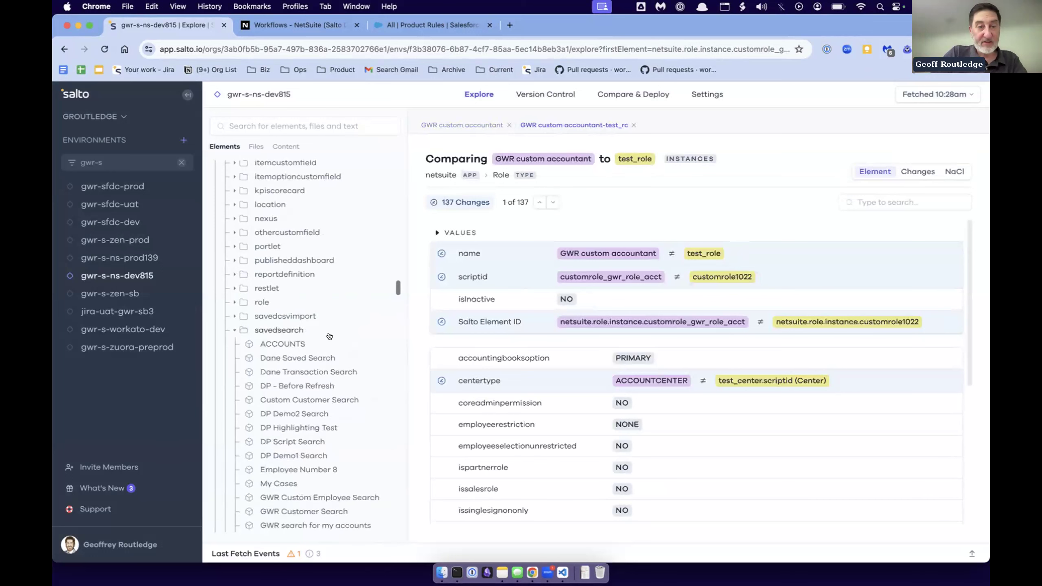
pyautogui.click(287, 497)
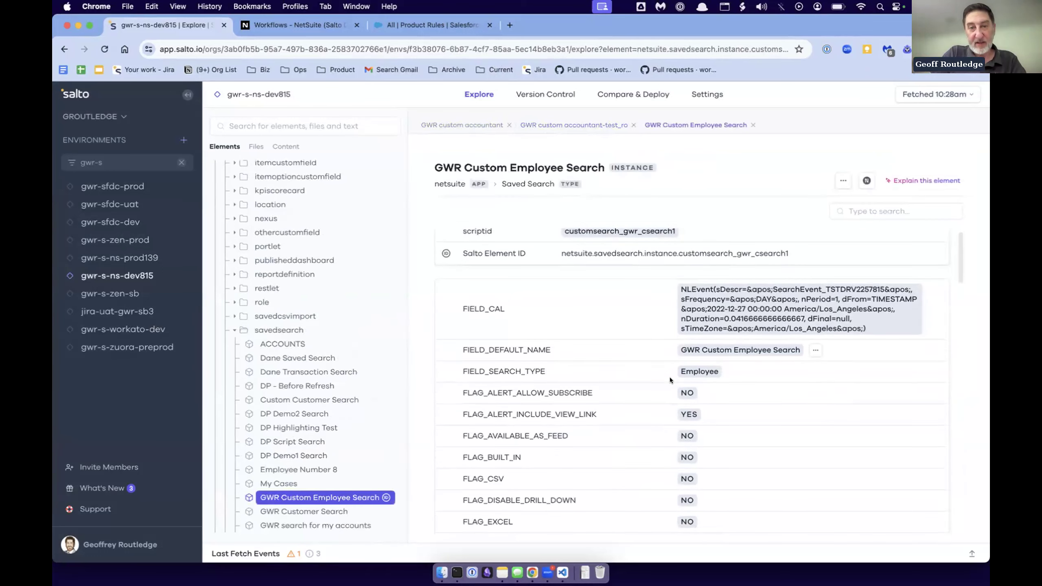
# - Review the GWR Custom Employee Search values, including its audience section, and collapse the savedsearch folder
pyautogui.scroll(-10, 669, 378)
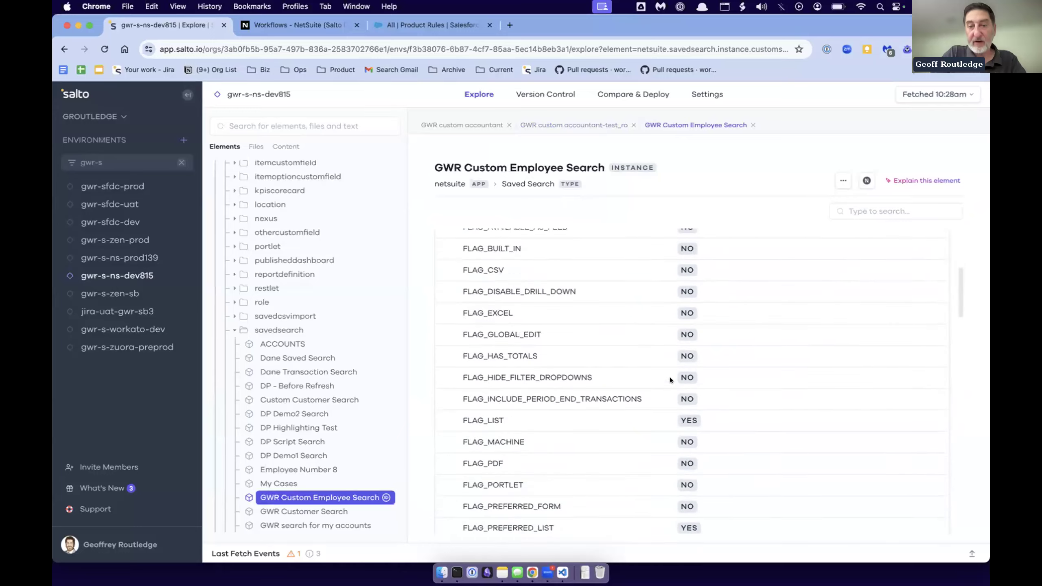
pyautogui.scroll(-10, 670, 377)
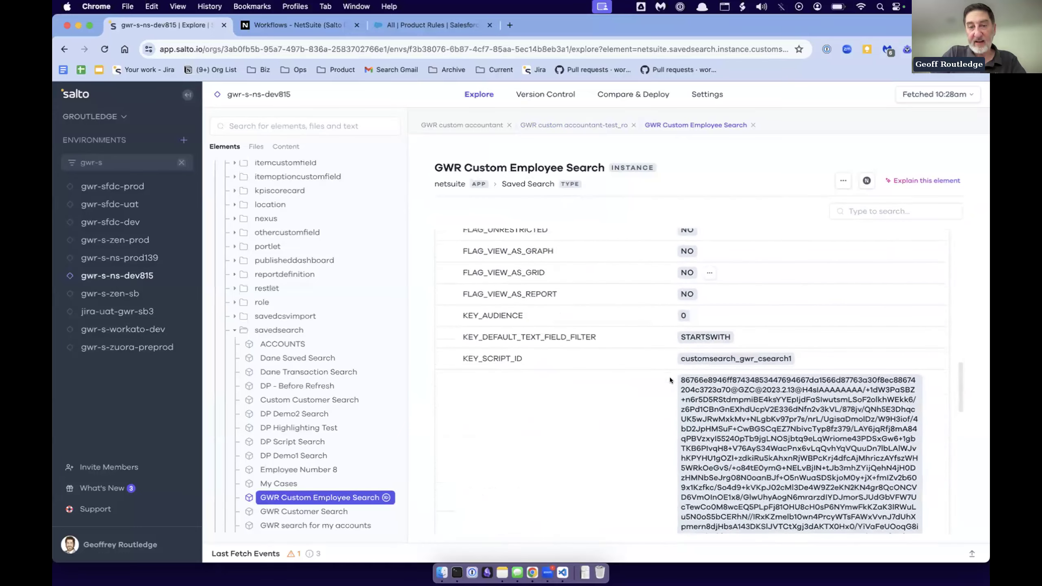
pyautogui.scroll(-5, 670, 377)
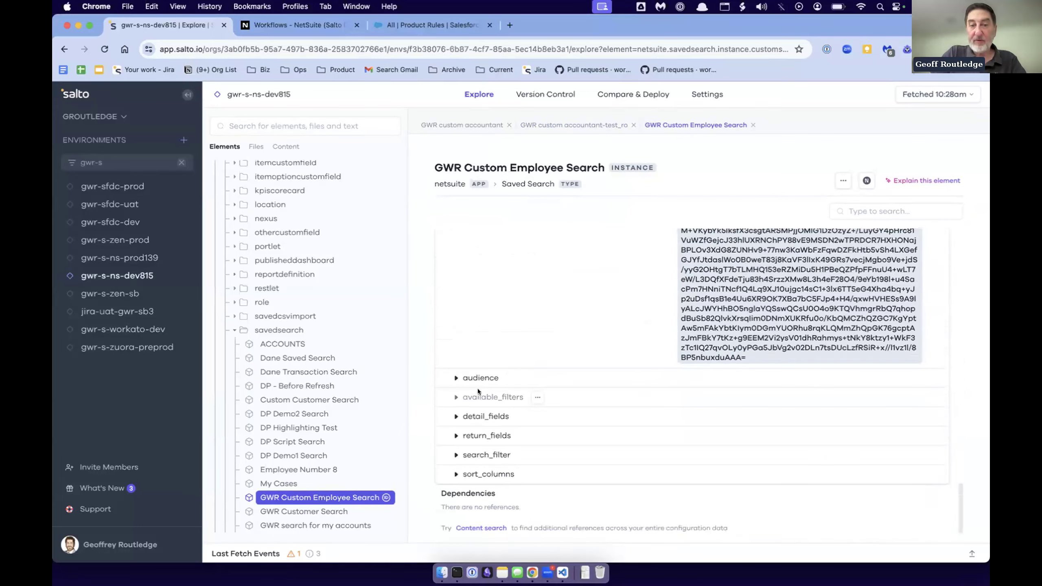
pyautogui.click(453, 377)
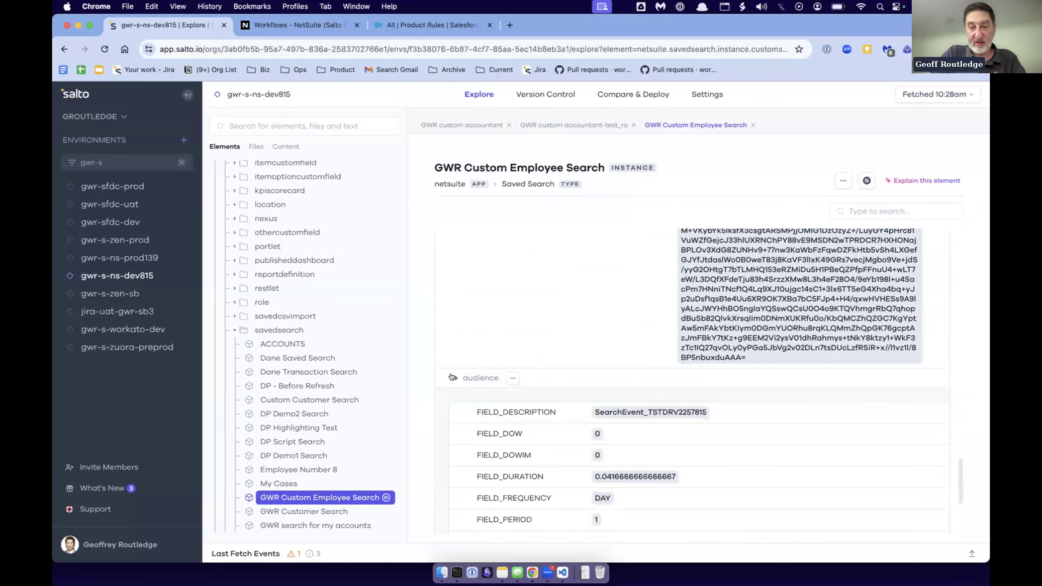
pyautogui.click(234, 330)
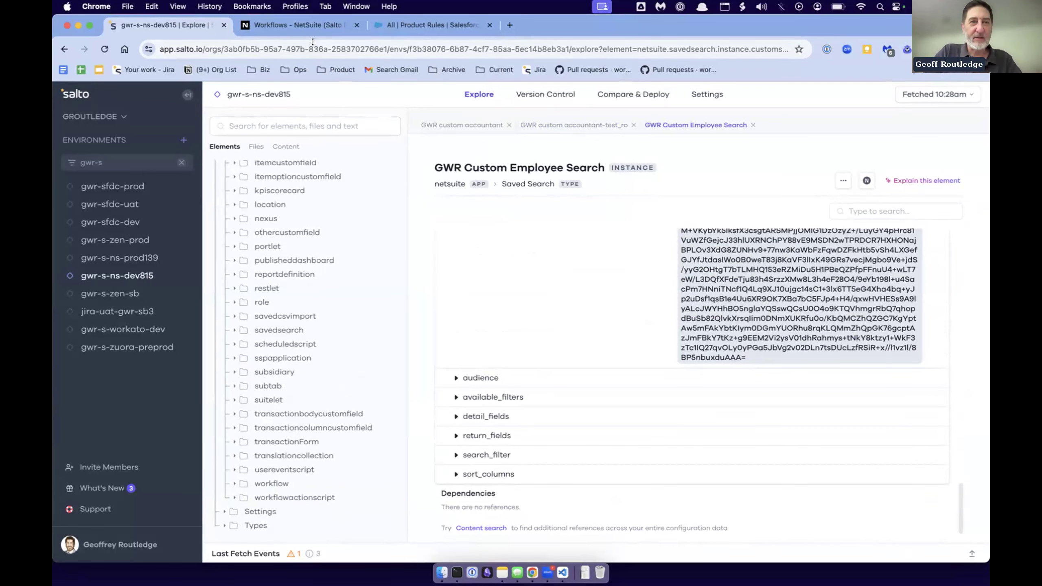
# - Switch to NetSuite, open GWR SO approval workflow and inspect the Second Approval Required? state and its transition to Approved
pyautogui.click(291, 25)
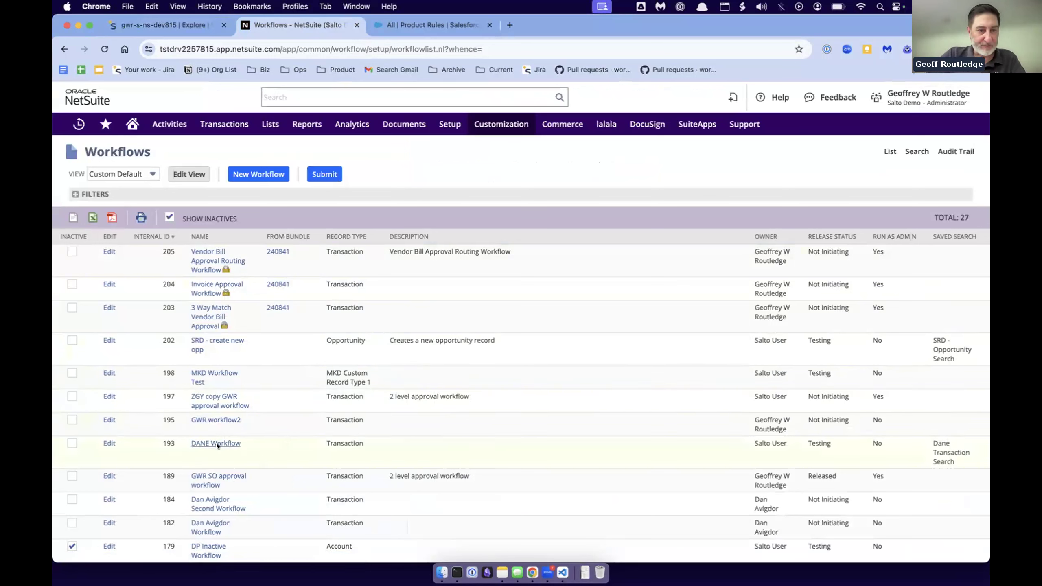
pyautogui.click(215, 478)
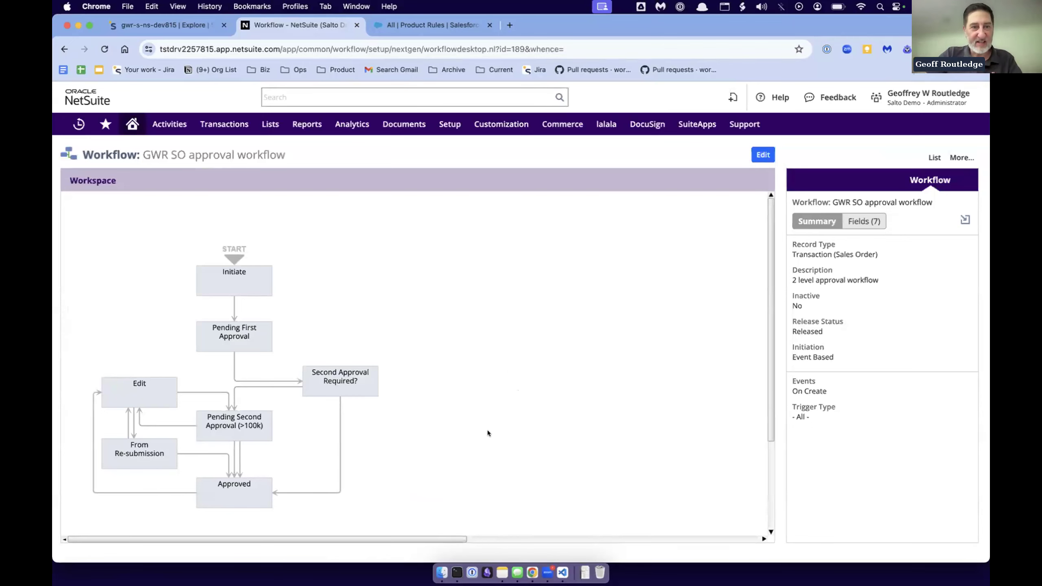
pyautogui.click(313, 390)
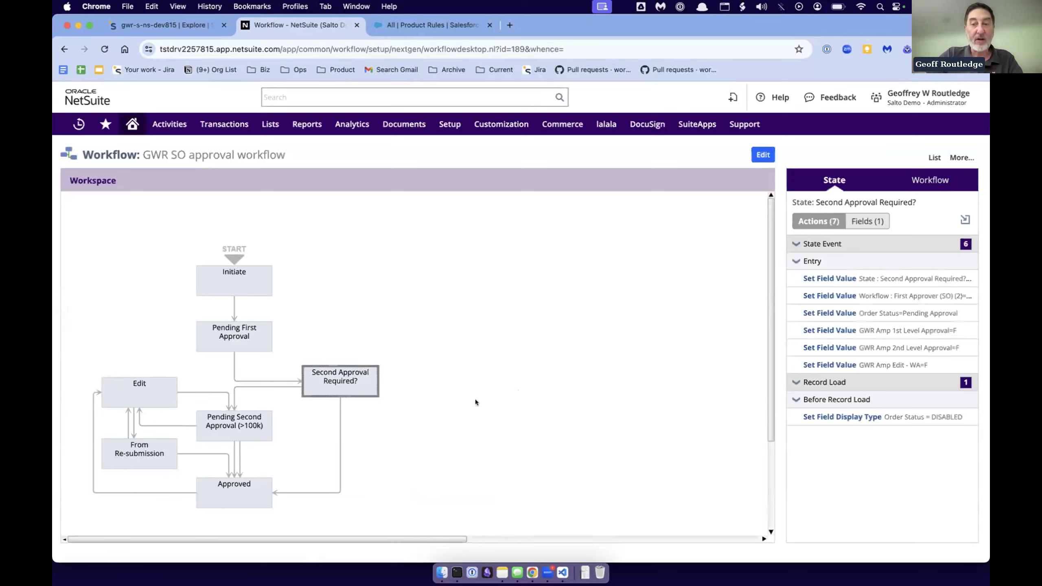
pyautogui.click(237, 487)
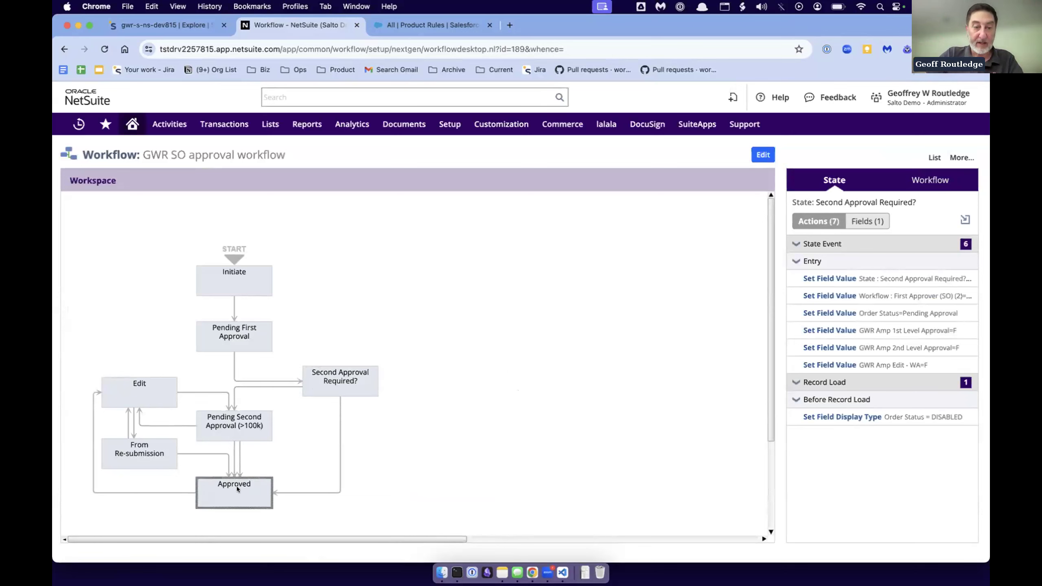
pyautogui.click(340, 412)
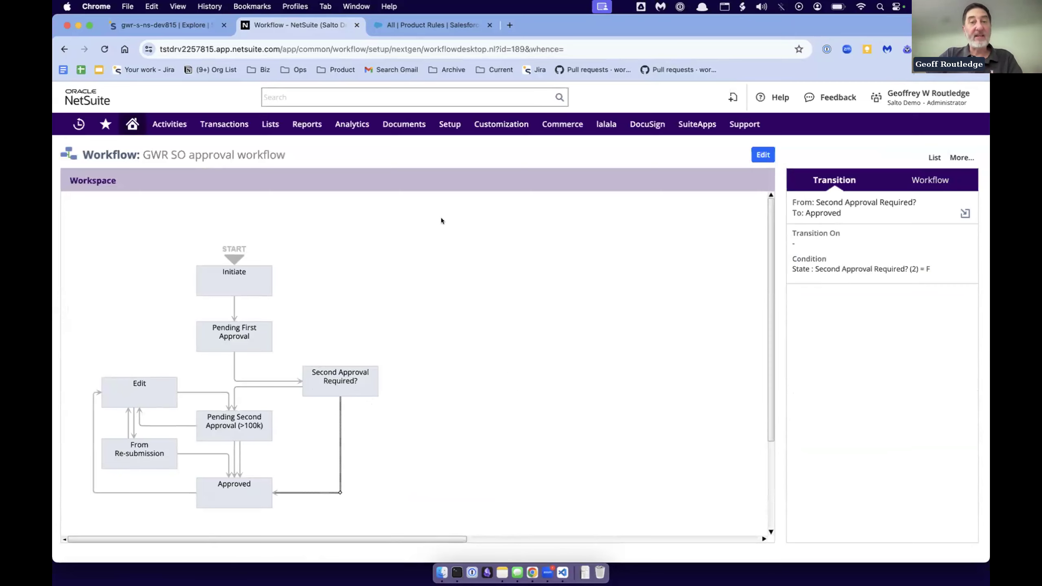
# - Switch back to Salto and open GWR approval workflow from the workflow folder under Records
pyautogui.moveTo(282, 127)
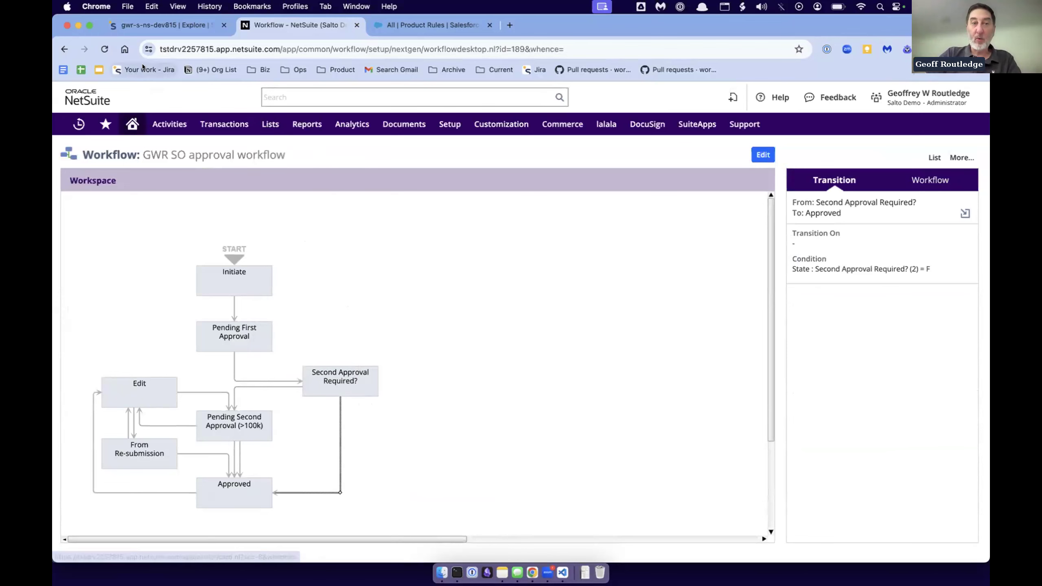
pyautogui.click(163, 23)
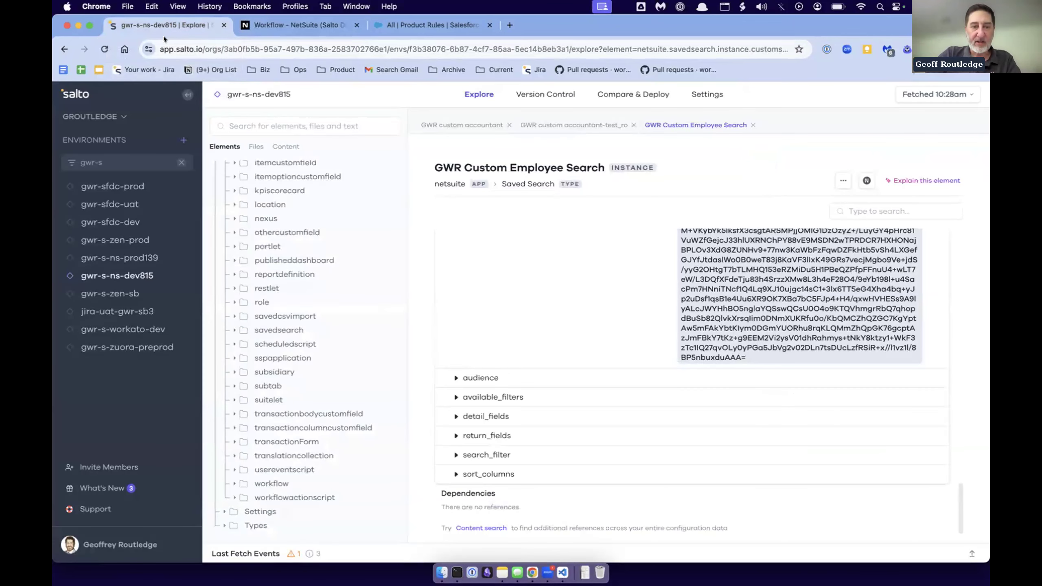
pyautogui.click(267, 483)
pyautogui.scroll(-5, 337, 370)
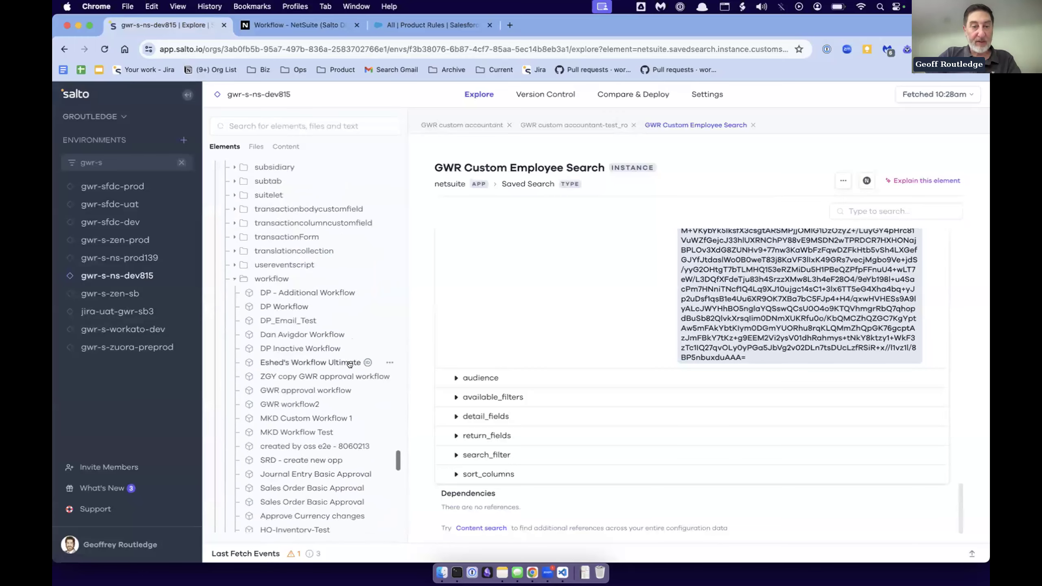
pyautogui.click(311, 391)
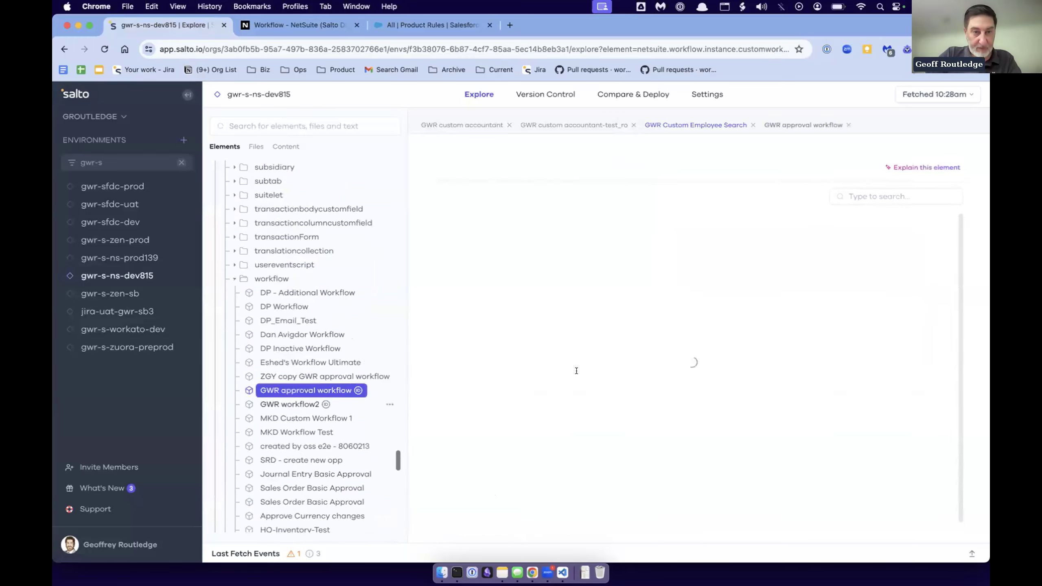
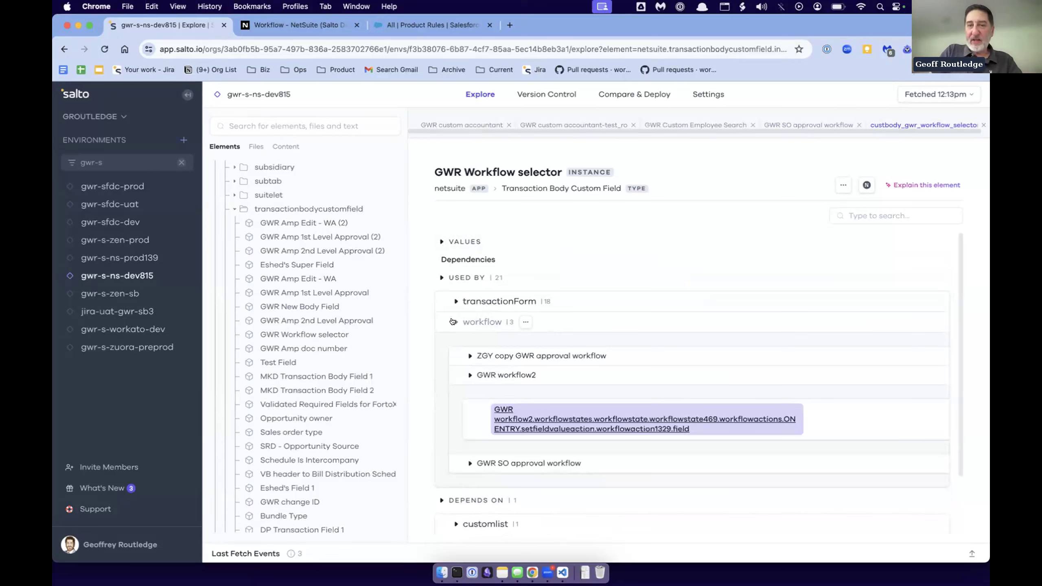
# - Check where GWR workflow2 and GWR SO approval workflow use the GWR Workflow selector field, and open the workflowaction1330 reference
pyautogui.click(469, 375)
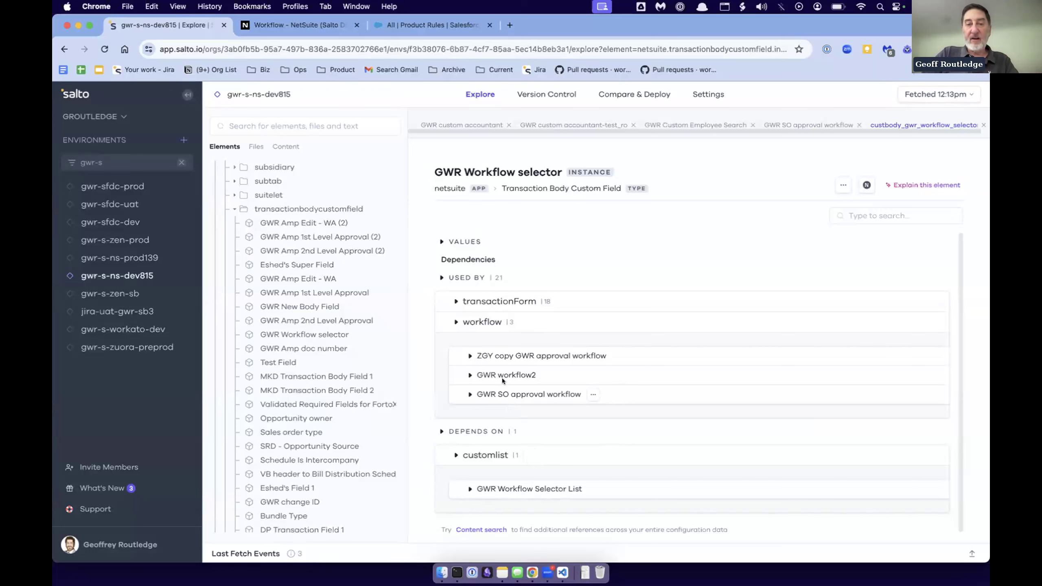
pyautogui.click(469, 375)
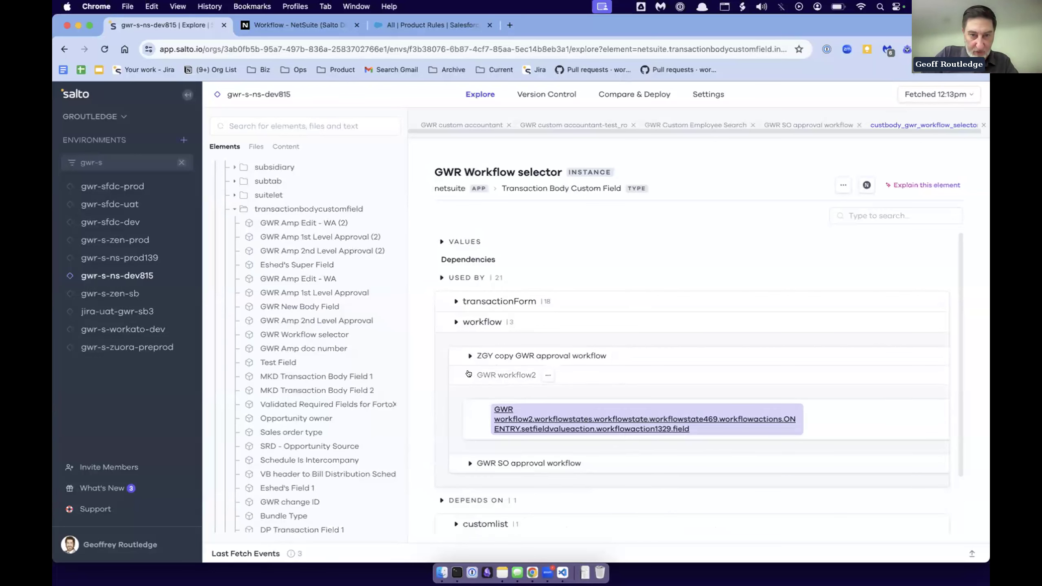
pyautogui.click(470, 375)
pyautogui.click(470, 394)
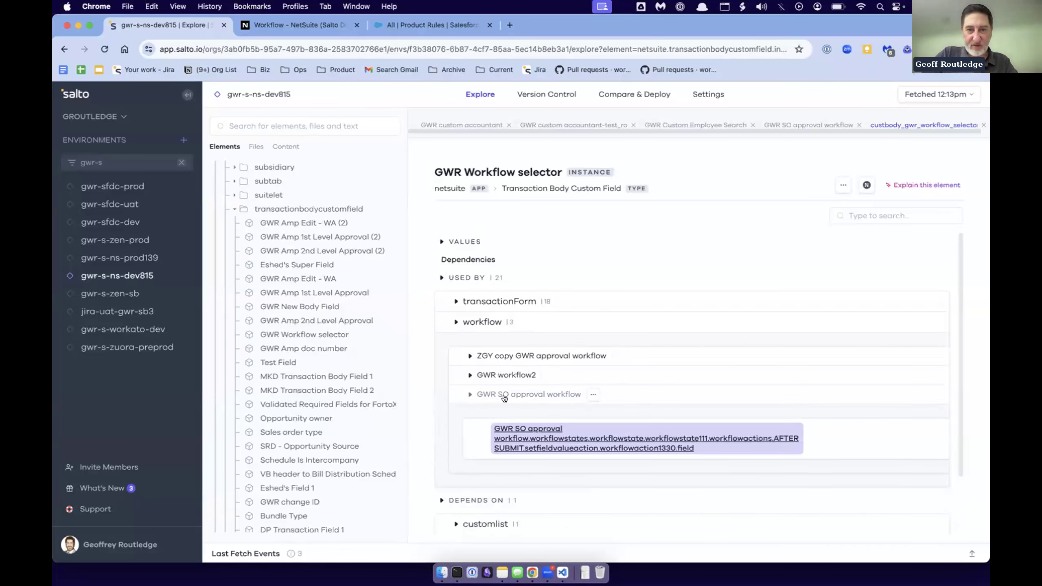
pyautogui.scroll(-2, 513, 395)
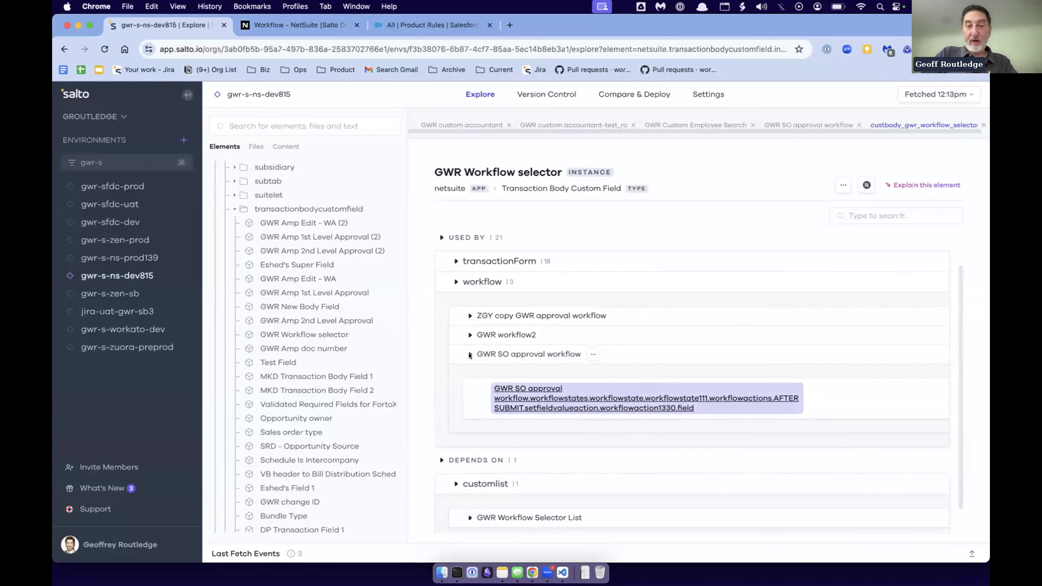
pyautogui.click(525, 395)
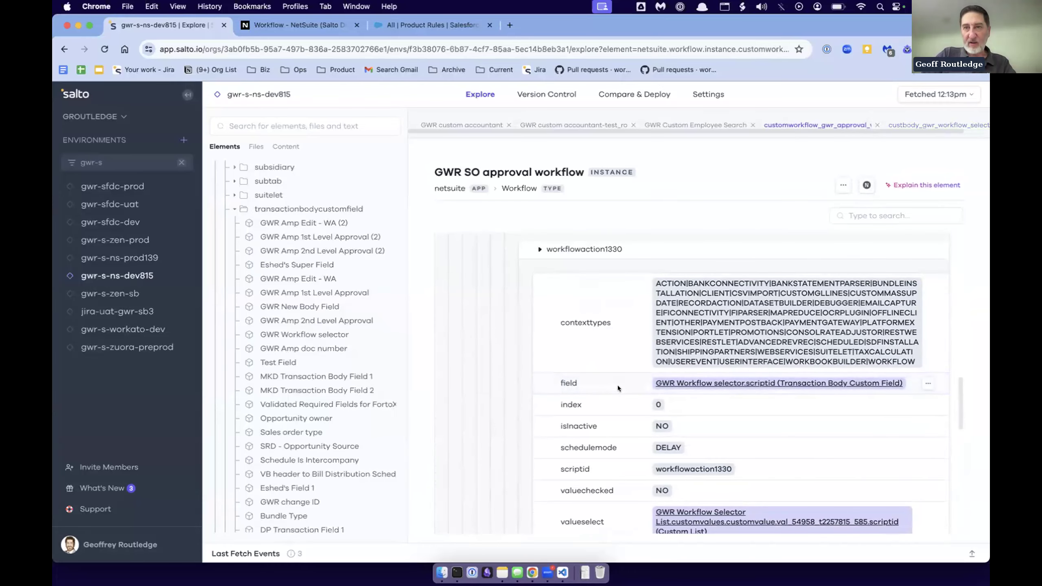
pyautogui.scroll(1, 594, 378)
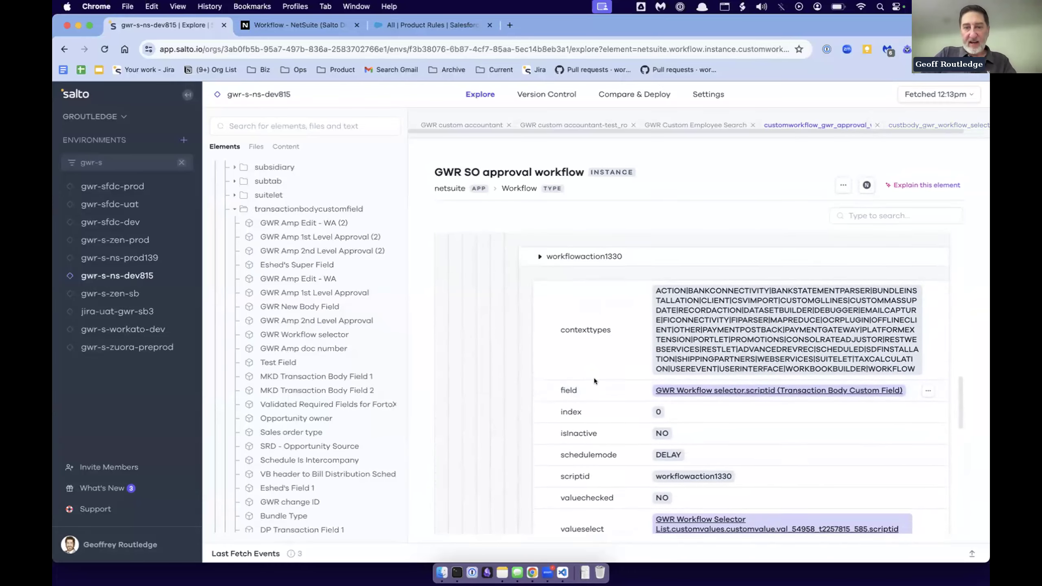
# - Open the GWR Amp 1st Level Approval field from the transactionbodycustomfield dependencies of GWR SO approval workflow
pyautogui.scroll(-10, 595, 378)
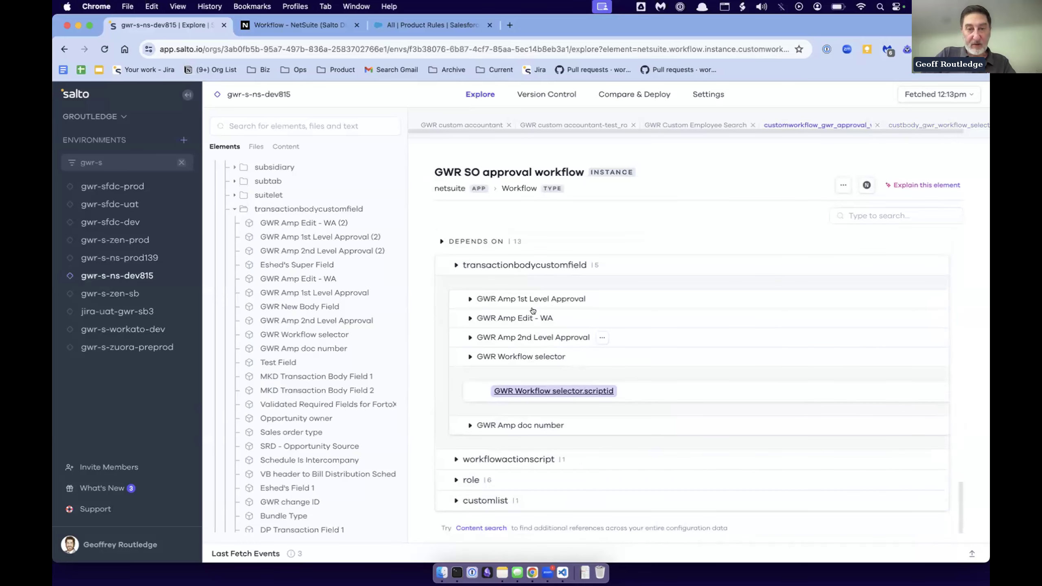
pyautogui.click(485, 299)
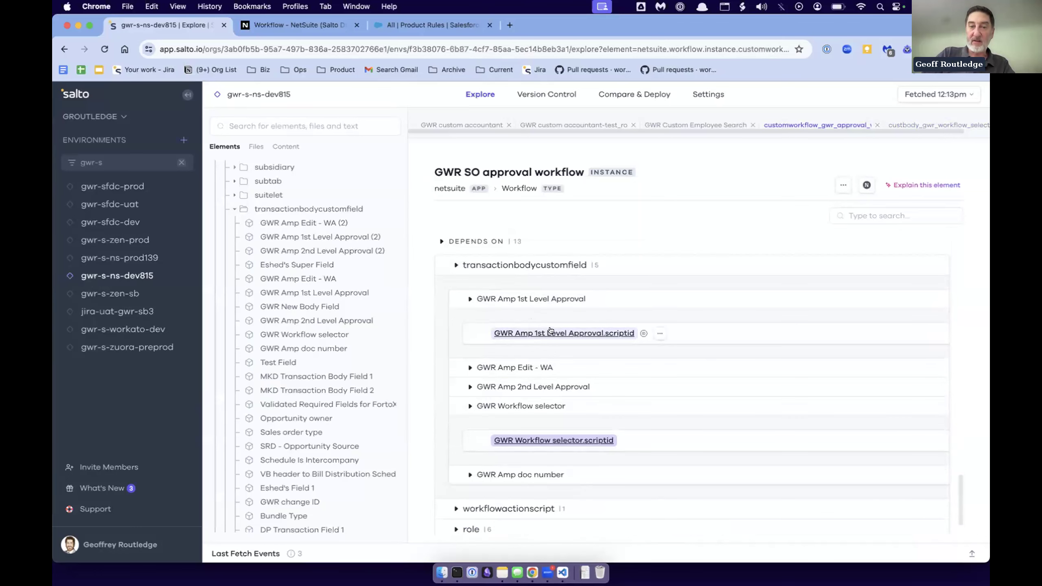
pyautogui.click(526, 333)
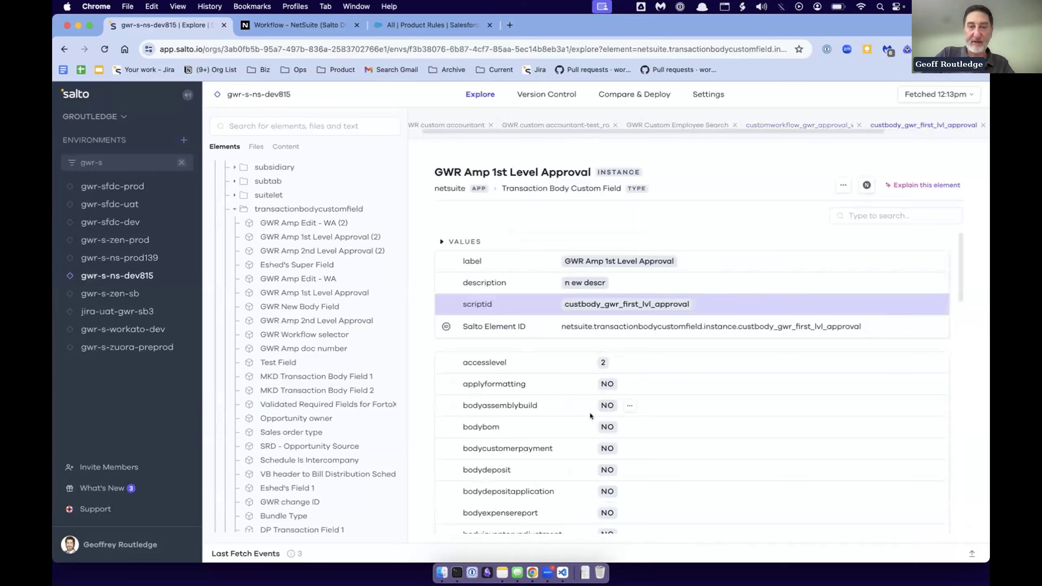
# - Review the GWR Amp 1st Level Approval values and its GWR SO approval workflow usages, and open the workflowaction371 reference
pyautogui.scroll(-15, 590, 413)
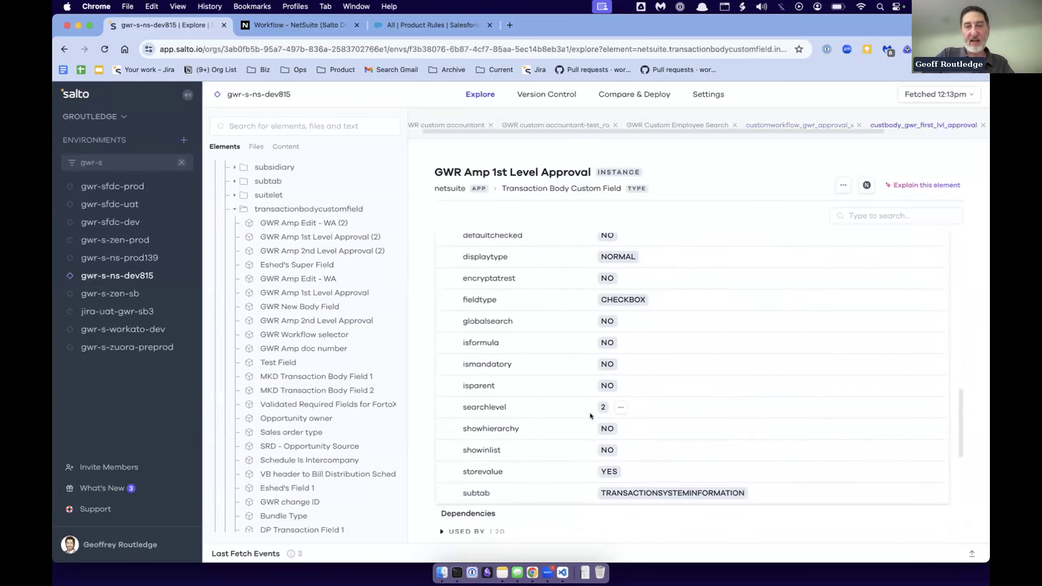
pyautogui.scroll(-6, 590, 413)
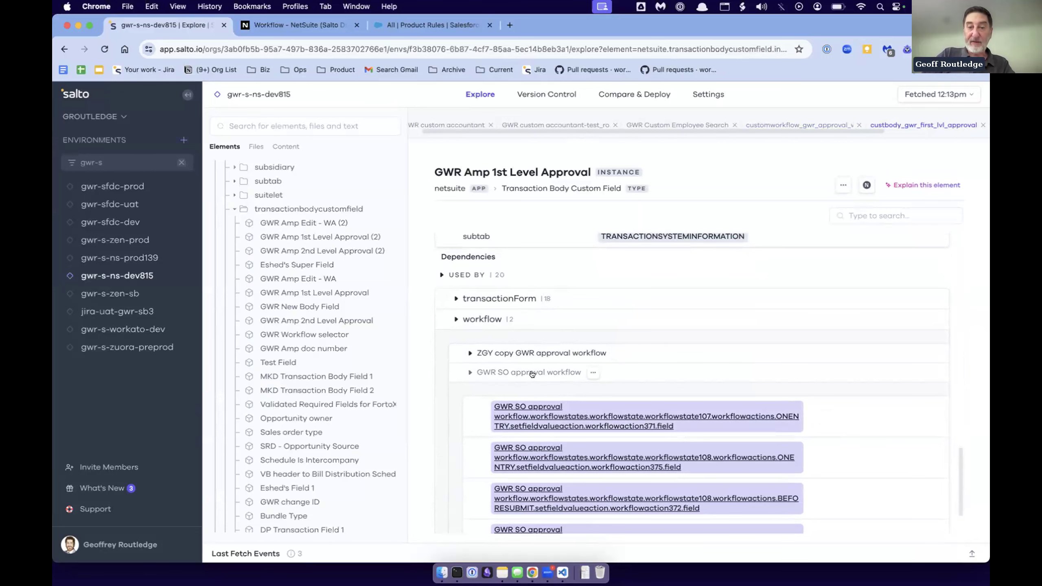
pyautogui.scroll(-3, 533, 374)
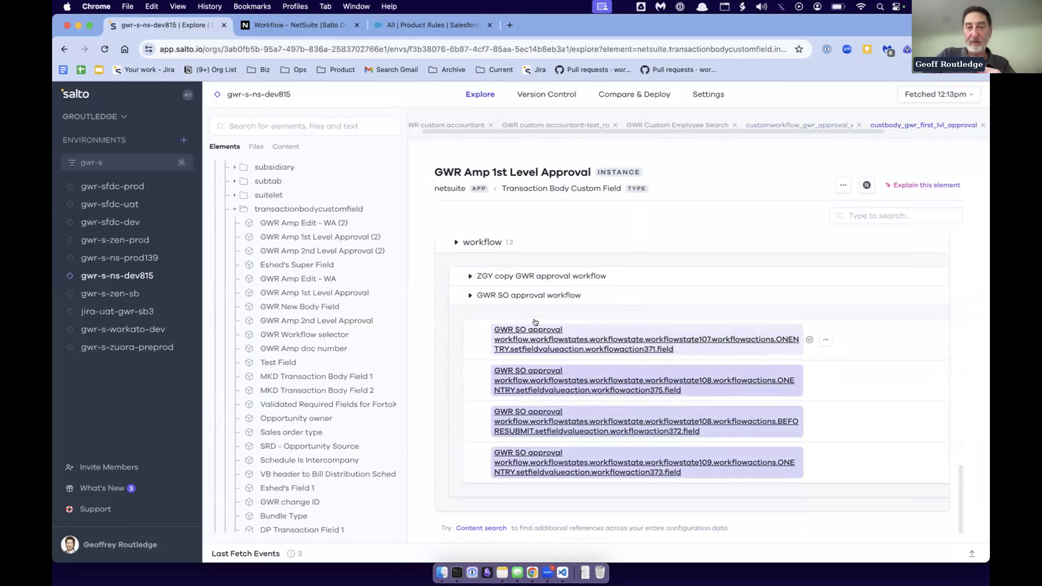
pyautogui.click(534, 348)
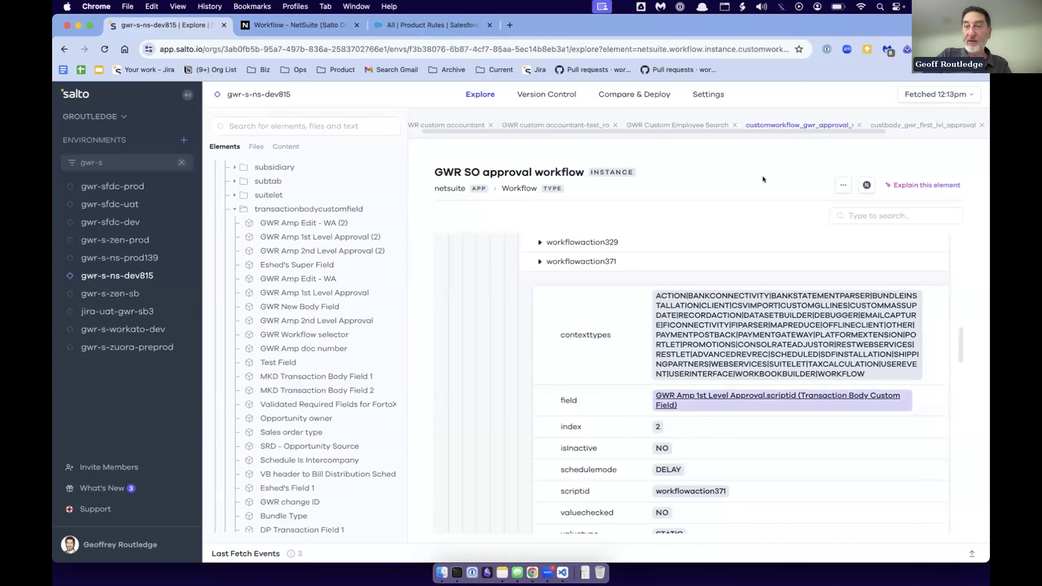
# - Return to GWR Amp 1st Level Approval through the action's field reference and open its workflowaction375 usage in the workflow
pyautogui.click(711, 401)
pyautogui.scroll(-10, 619, 413)
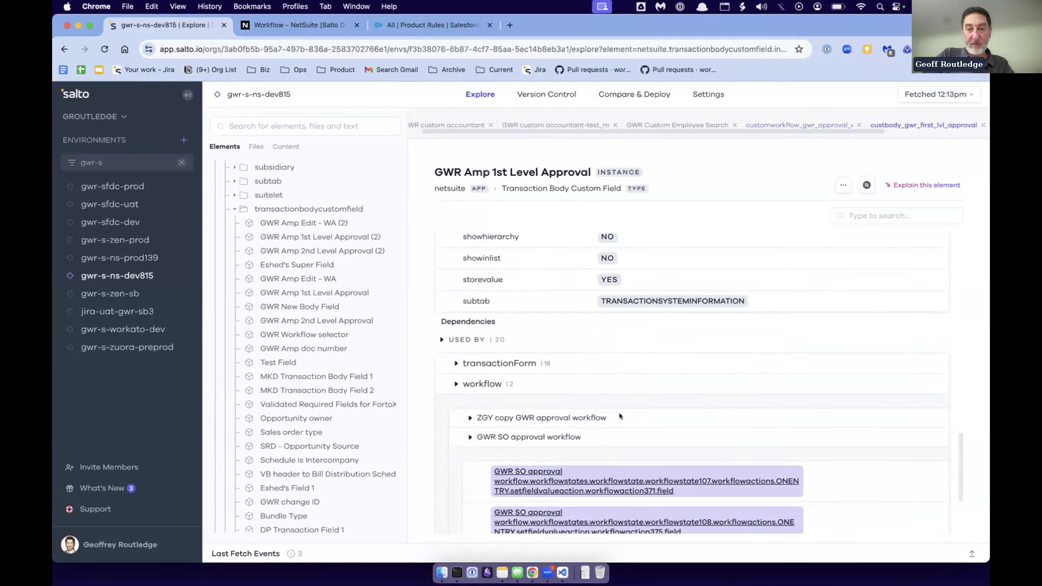
pyautogui.click(600, 368)
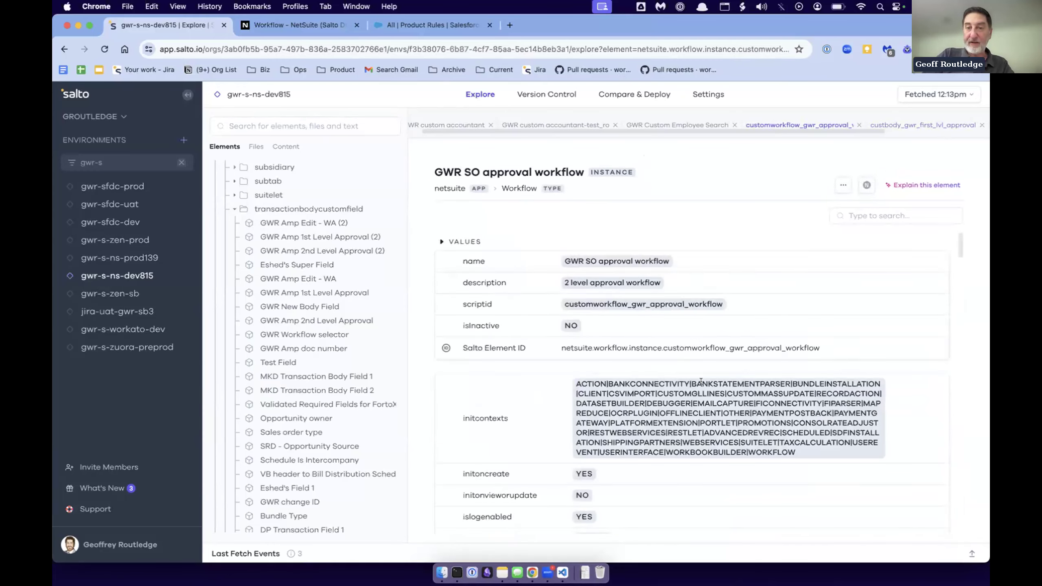
# - Trace workflowaction375 up to its parent workflowstate108 and highlight the state's name, Pending First Approval
pyautogui.scroll(-2, 681, 399)
pyautogui.scroll(3, 681, 399)
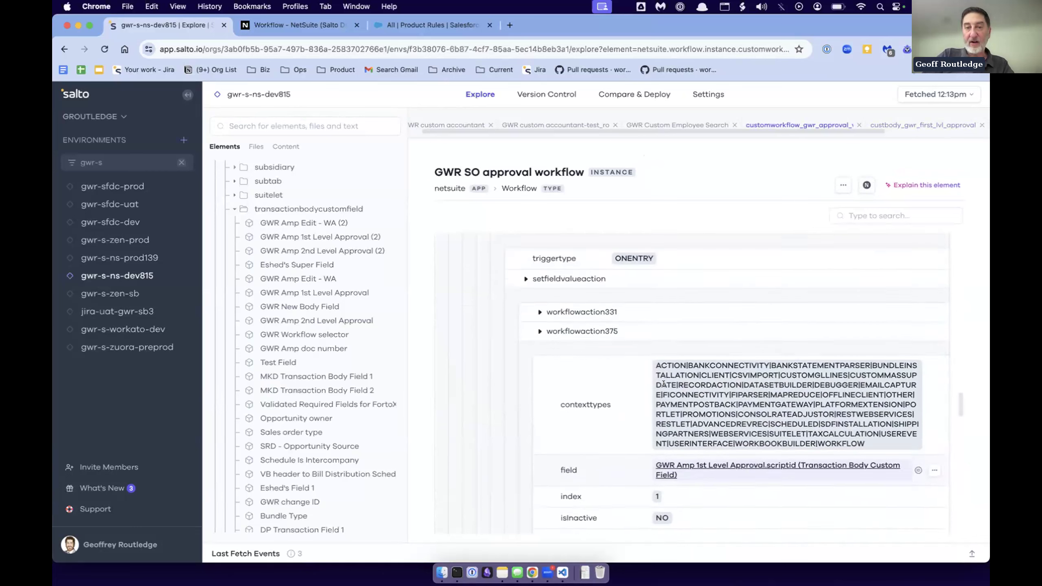
pyautogui.scroll(3, 563, 317)
pyautogui.scroll(-3, 563, 317)
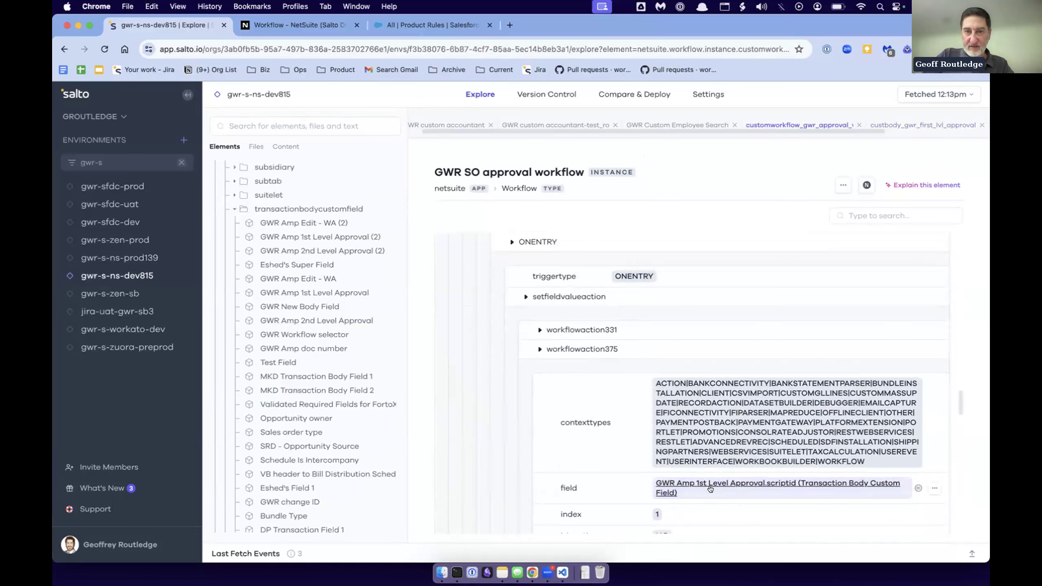
pyautogui.scroll(1, 620, 447)
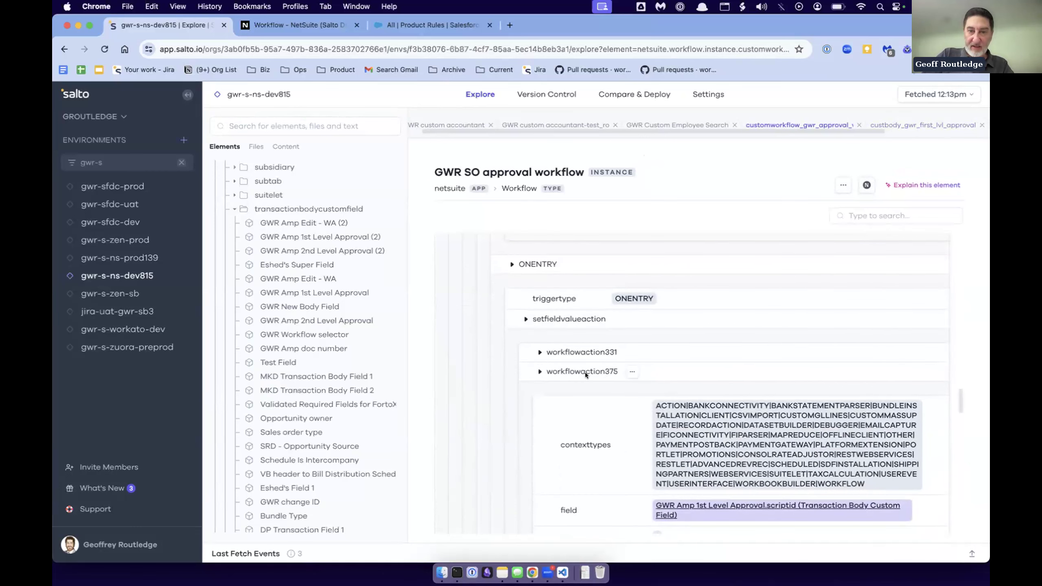
pyautogui.scroll(10, 591, 327)
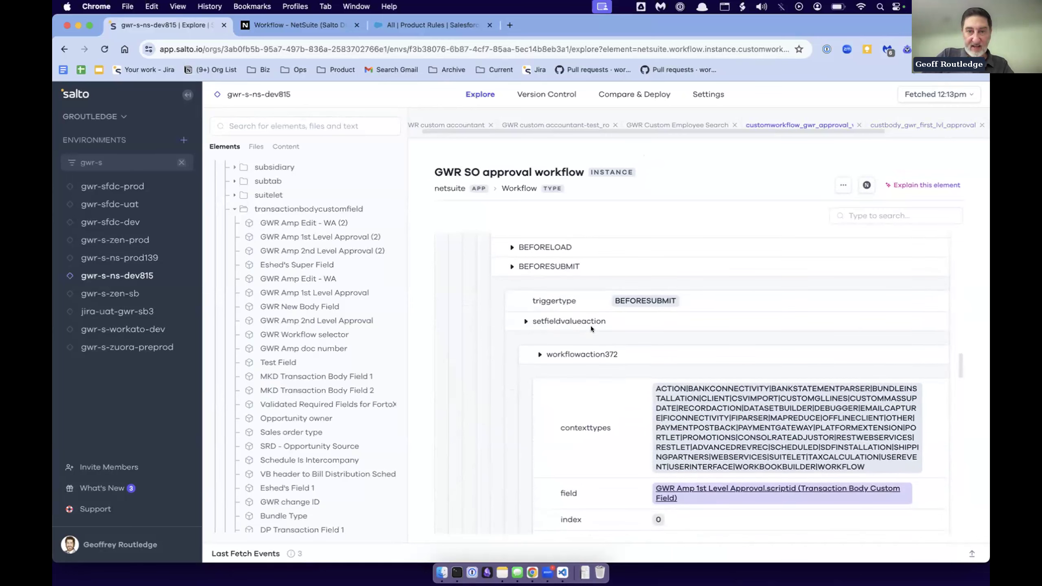
pyautogui.scroll(10, 563, 281)
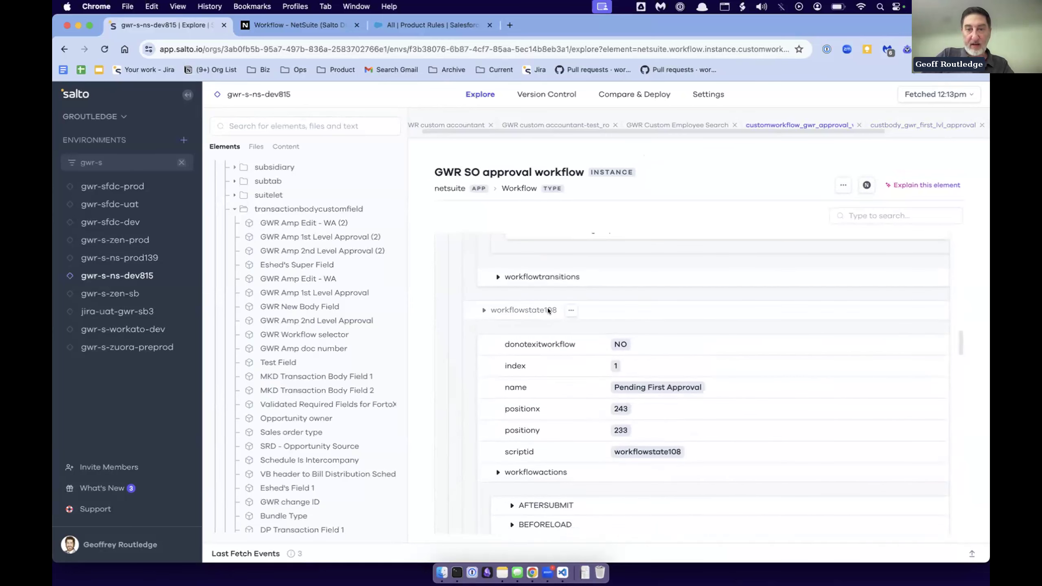
pyautogui.moveTo(620, 383); pyautogui.dragTo(702, 387)
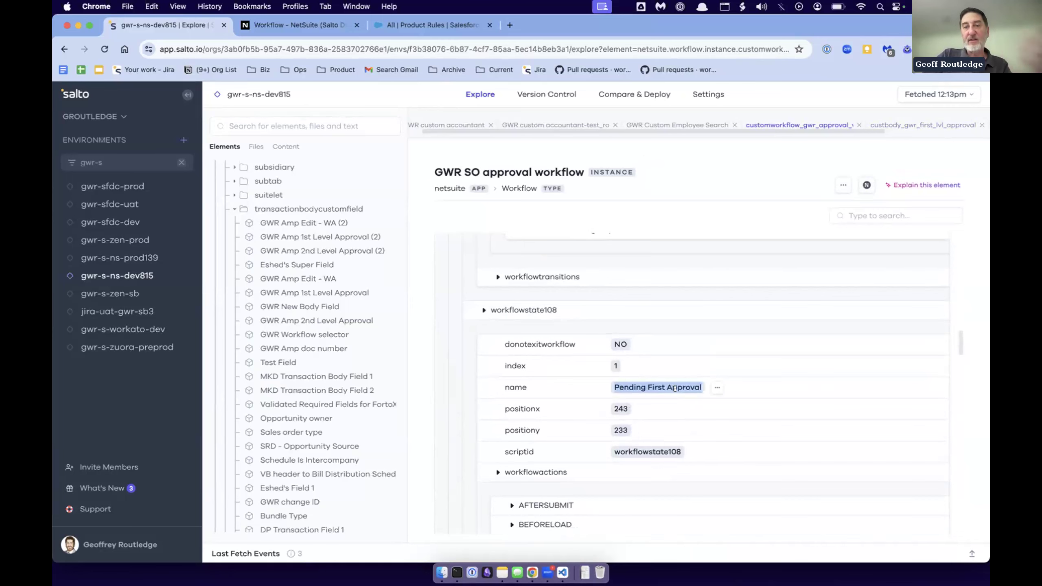
# - Switch to NetSuite, inspect the actions of the Pending Second Approval (>100k) and Pending First Approval states, and collapse the latter's Record Load group
pyautogui.click(282, 23)
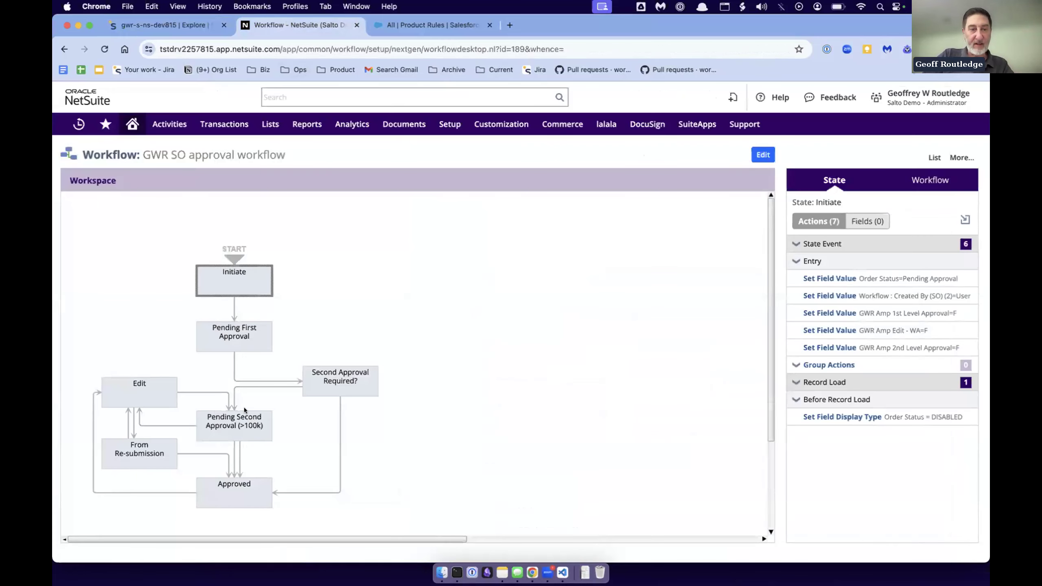
pyautogui.click(243, 427)
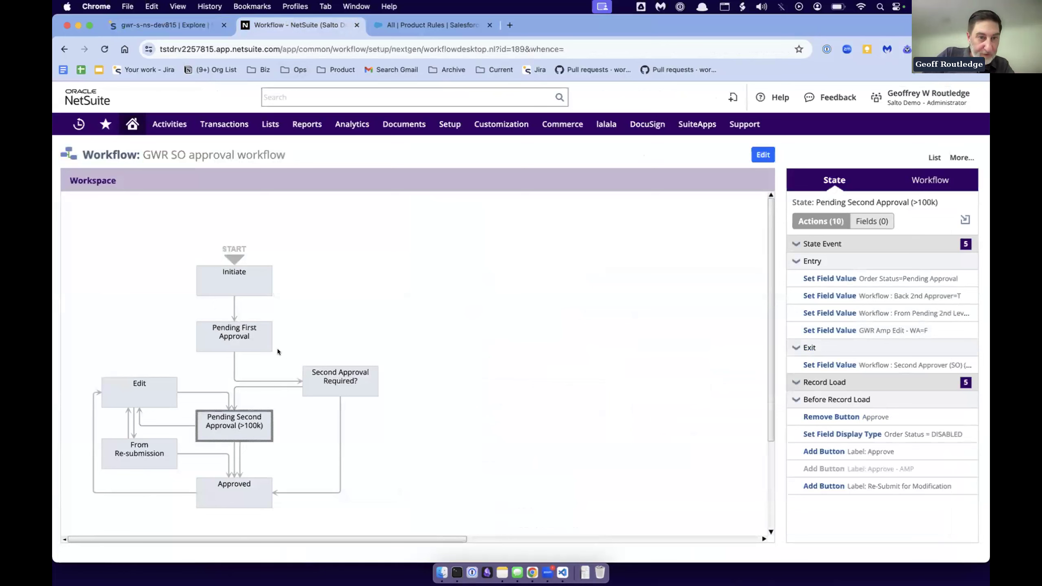
pyautogui.click(247, 336)
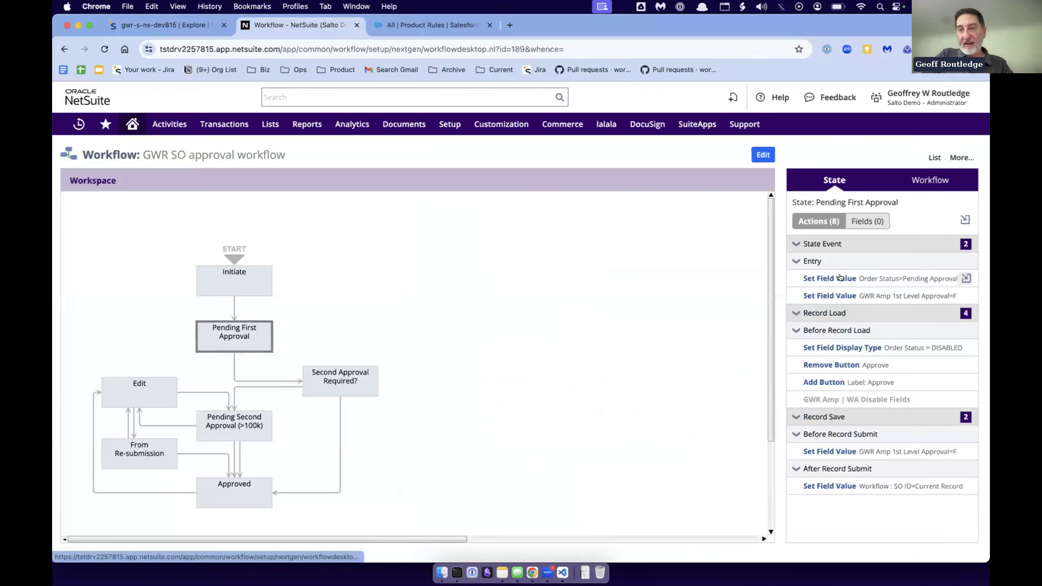
pyautogui.moveTo(836, 277)
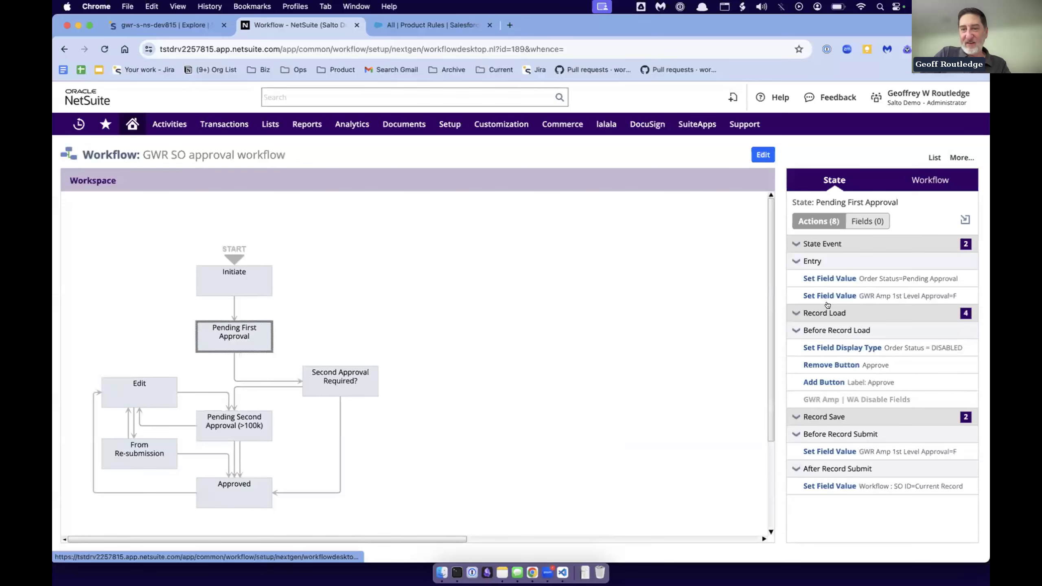
pyautogui.click(798, 313)
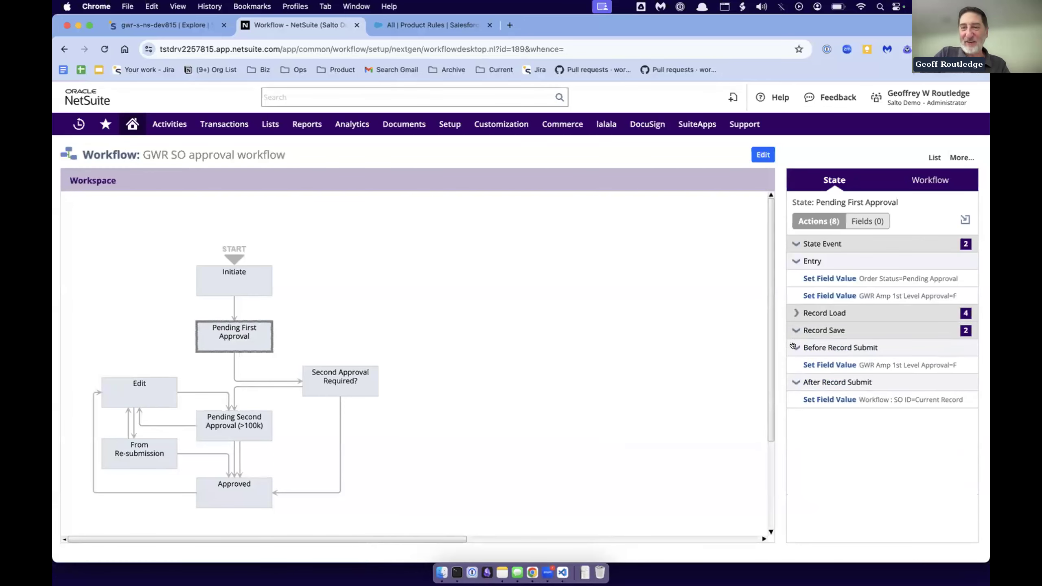
# - Switch back to Salto and review the BEFORESUBMIT and ONENTRY actions of the Pending First Approval state through to the following workflow states
pyautogui.click(195, 29)
pyautogui.scroll(-5, 654, 380)
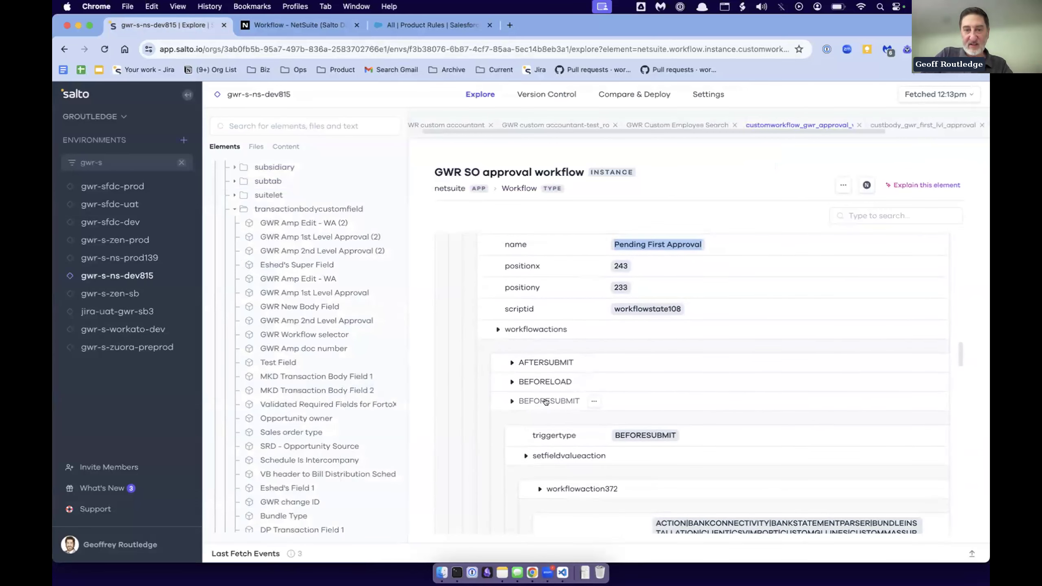
pyautogui.scroll(-10, 546, 402)
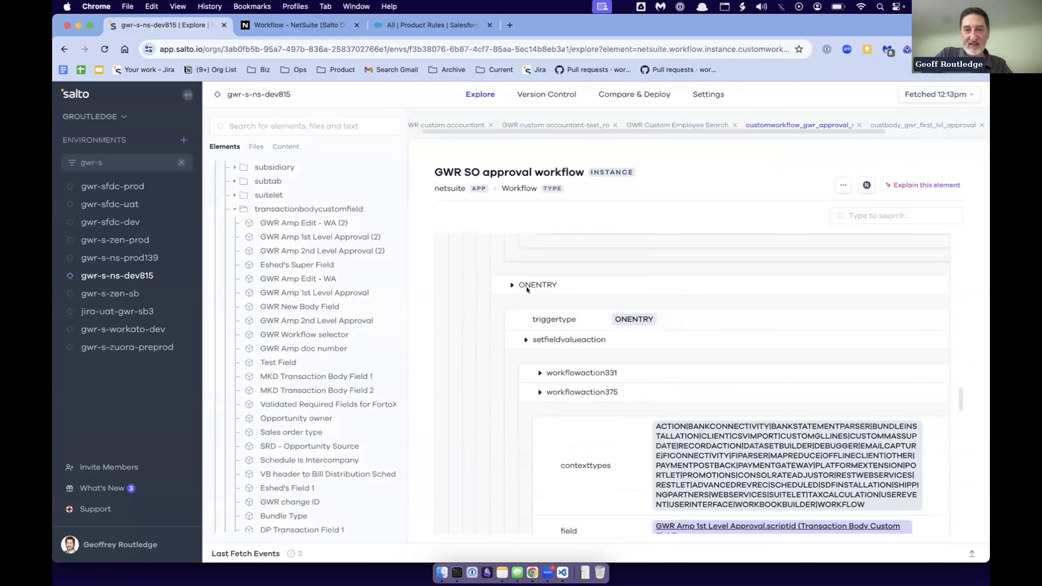
pyautogui.scroll(-10, 682, 434)
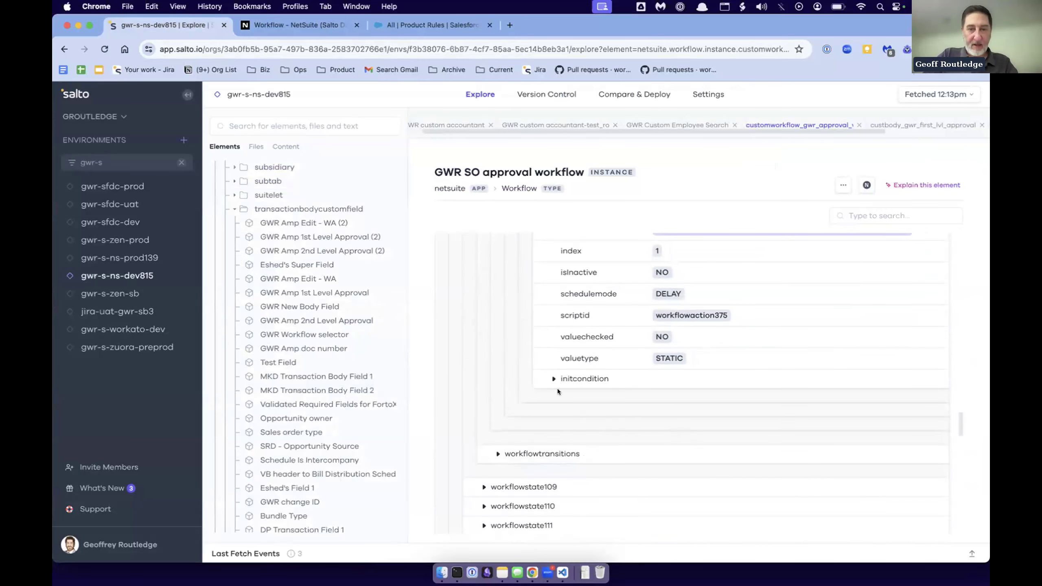
pyautogui.scroll(-4, 557, 389)
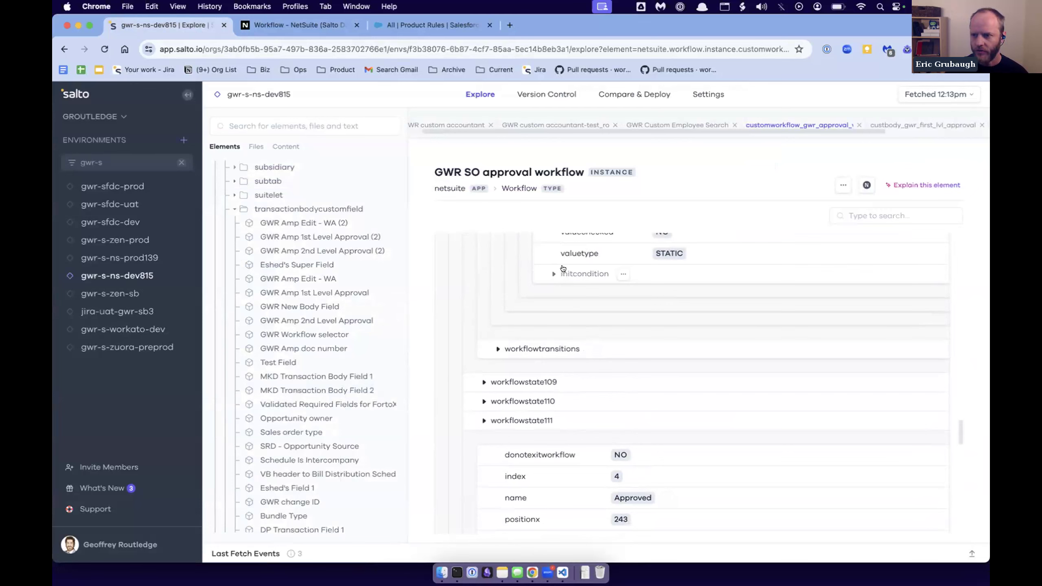
pyautogui.scroll(-1, 563, 269)
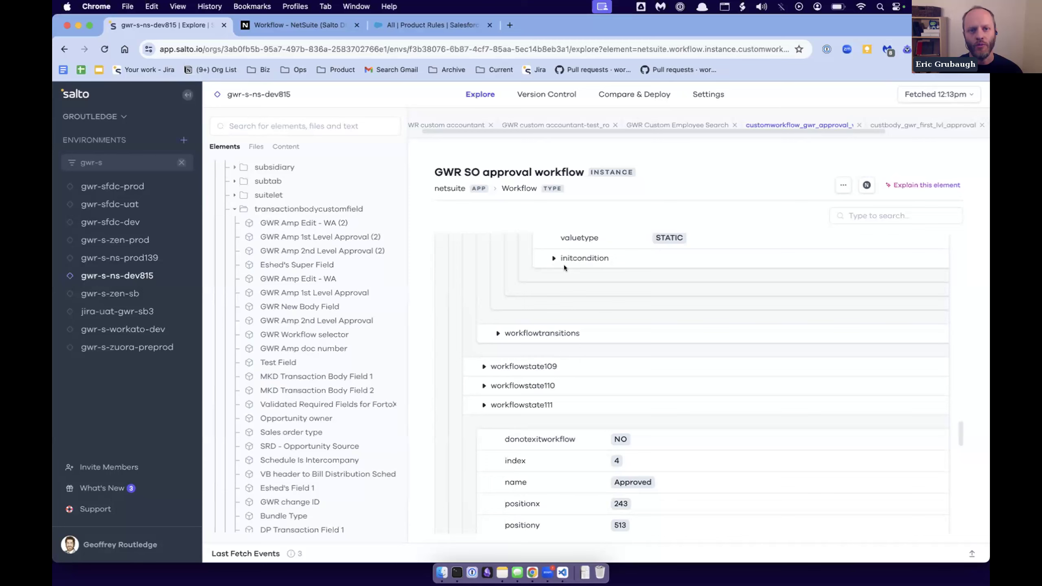
pyautogui.scroll(-10, 577, 304)
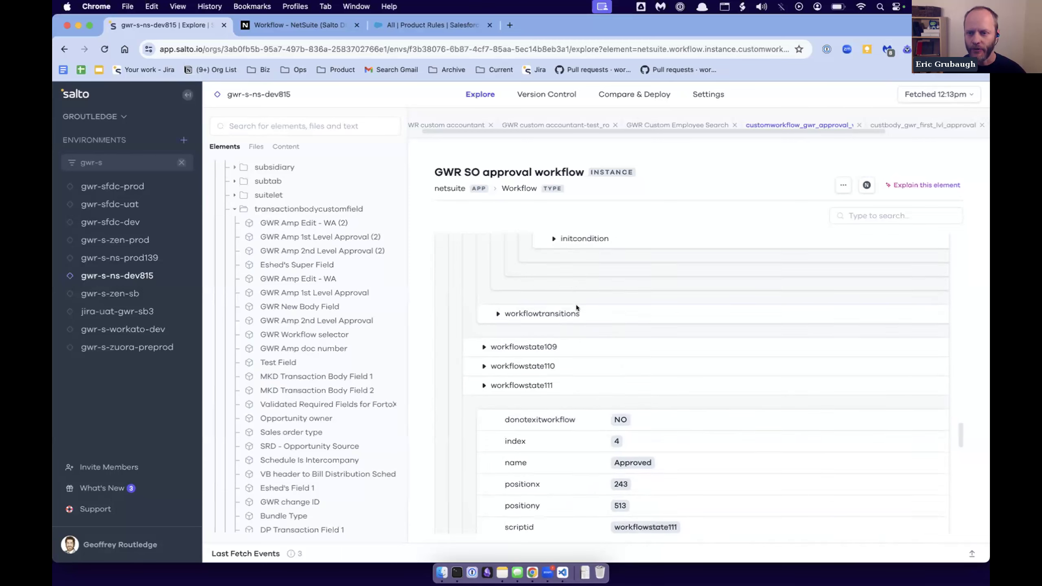
# - Review the Approved state's workflowaction1330 and the field dependencies of GWR SO approval workflow, and return to the workflow states
pyautogui.scroll(-3, 577, 305)
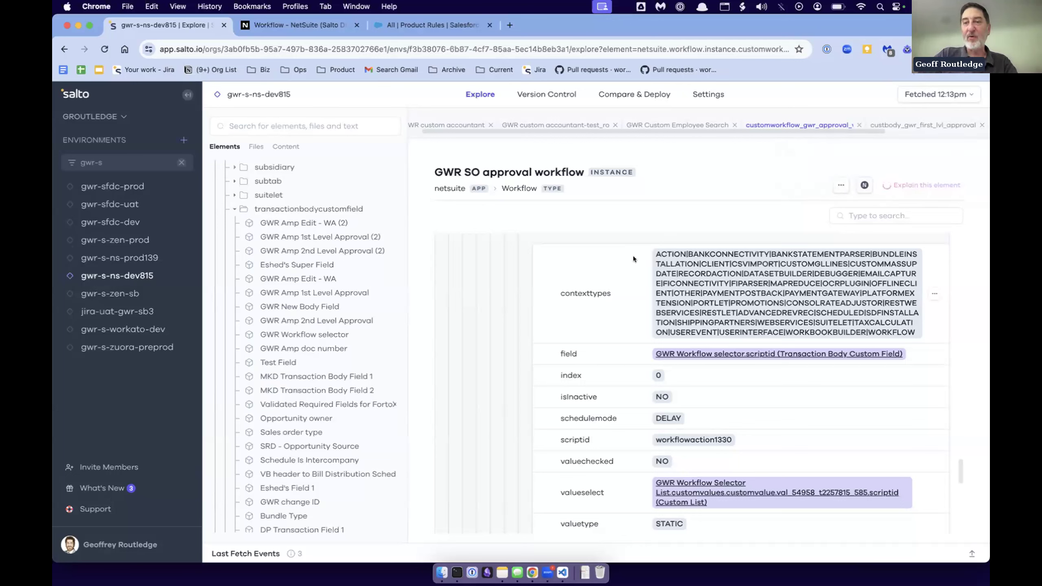
pyautogui.scroll(-10, 613, 367)
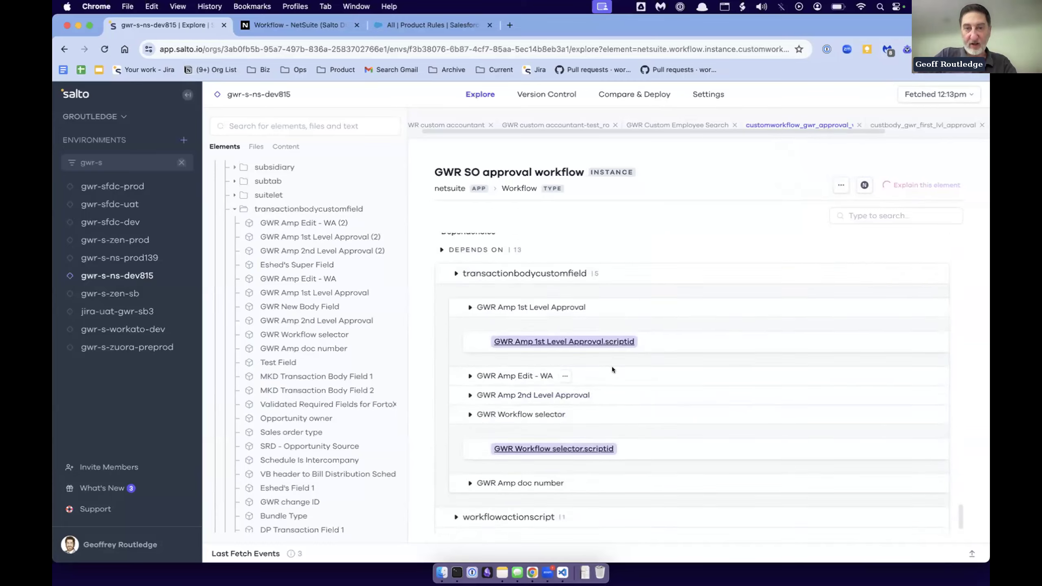
pyautogui.scroll(5, 612, 367)
pyautogui.scroll(5, 612, 366)
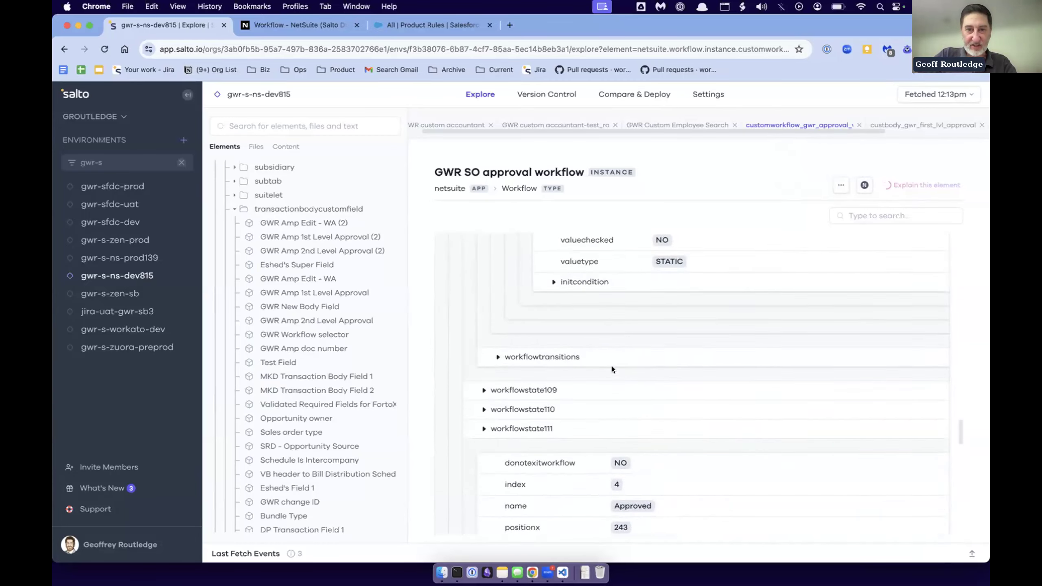
# - Return to the start of the GWR SO approval workflow and read its AI-generated explanation through to the key features
pyautogui.scroll(5, 613, 368)
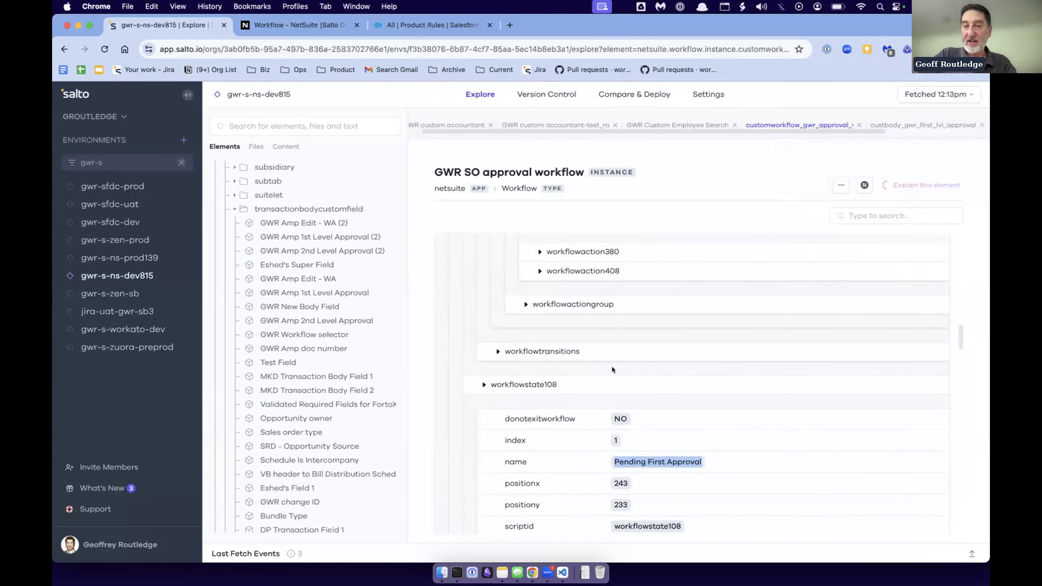
pyautogui.scroll(10, 613, 367)
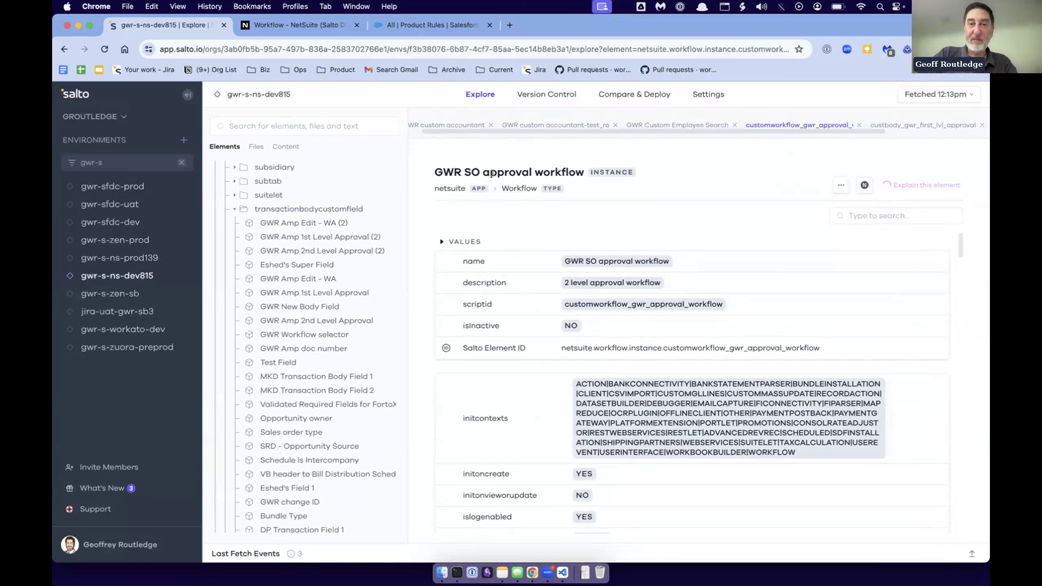
pyautogui.moveTo(483, 172); pyautogui.dragTo(585, 173)
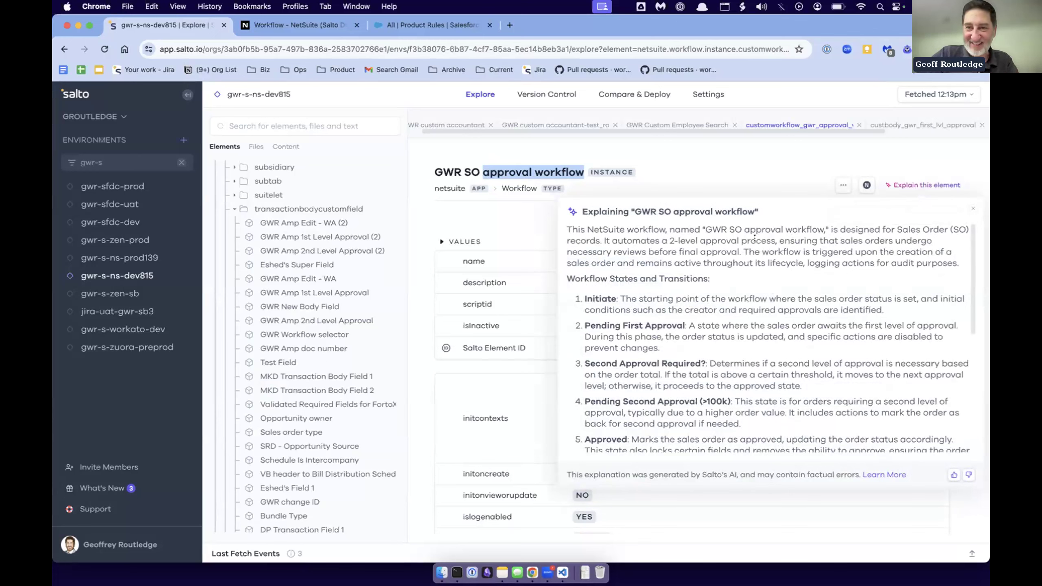
pyautogui.scroll(-2, 684, 329)
pyautogui.scroll(-5, 684, 335)
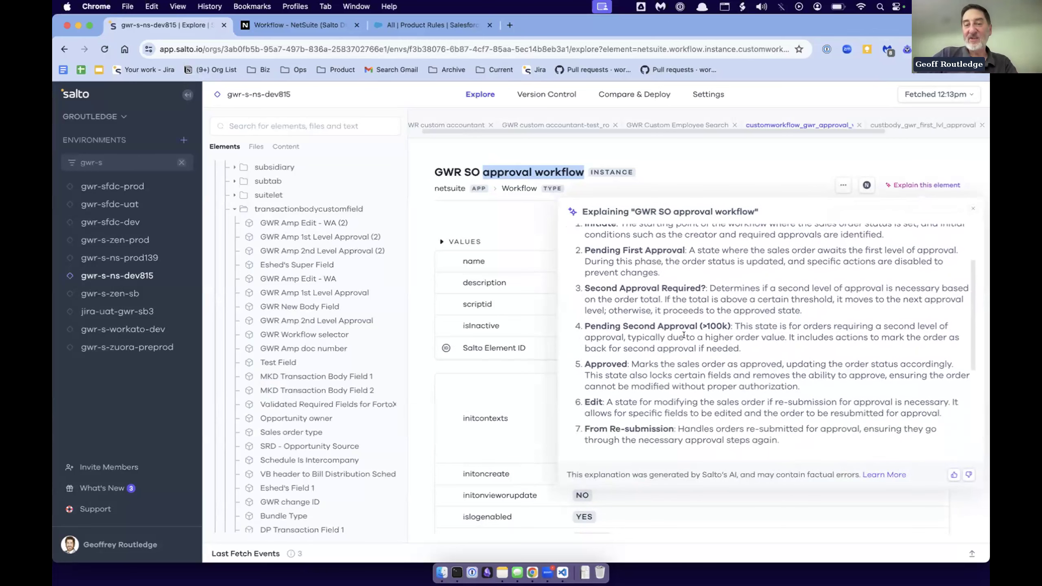
pyautogui.scroll(-3, 684, 335)
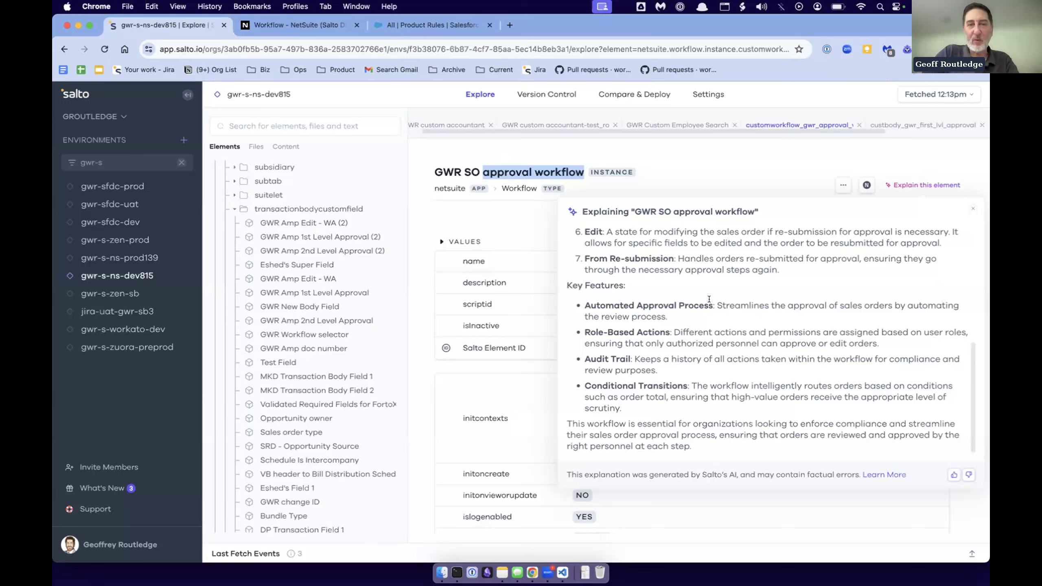
# - Collapse the transactionbodycustomfield folder, open the Sales Order Basic Approval workflow with script ID customworkflow5, and generate its AI explanation
pyautogui.click(235, 209)
pyautogui.scroll(-10, 299, 414)
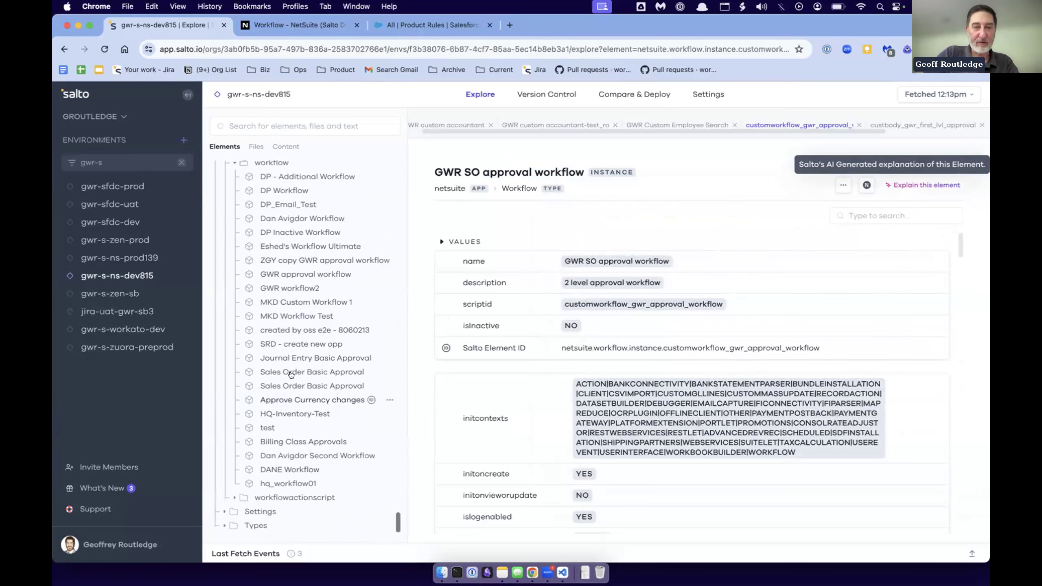
pyautogui.click(291, 386)
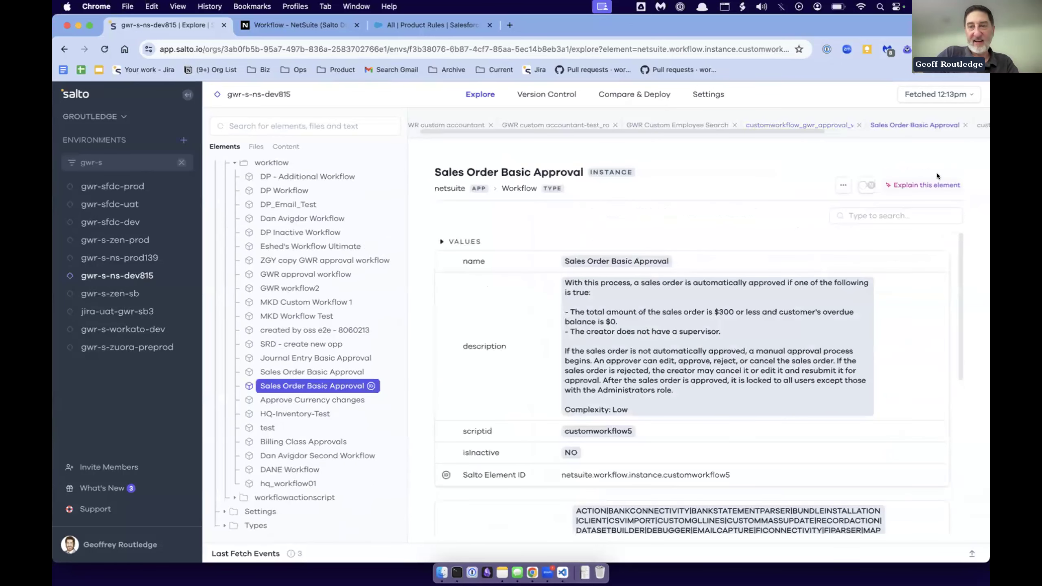
pyautogui.click(925, 186)
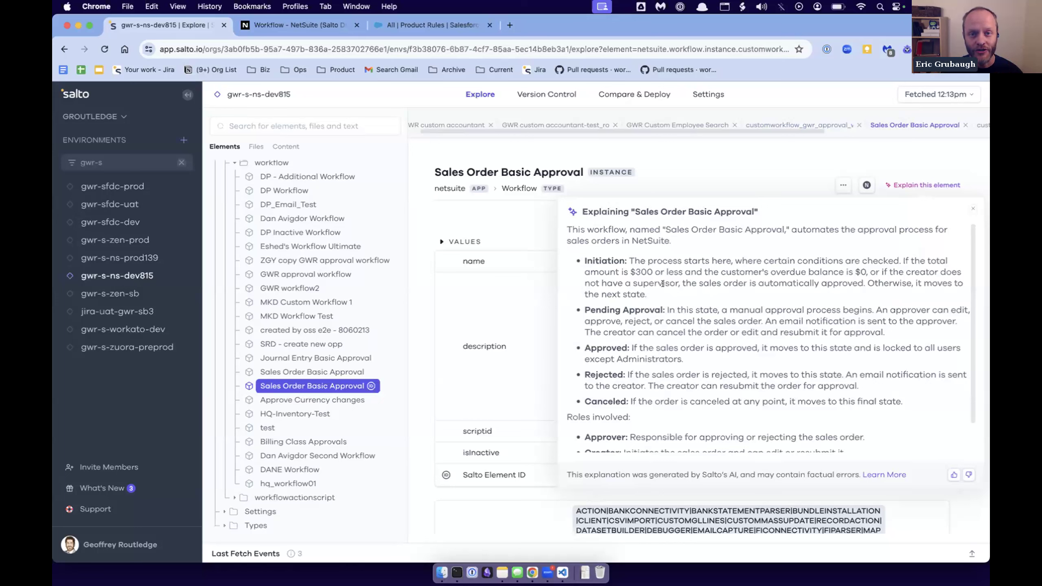
# - Find the clientscript records, open the HQ-Employee-Validations script, and display its AI explanation
pyautogui.scroll(8, 373, 260)
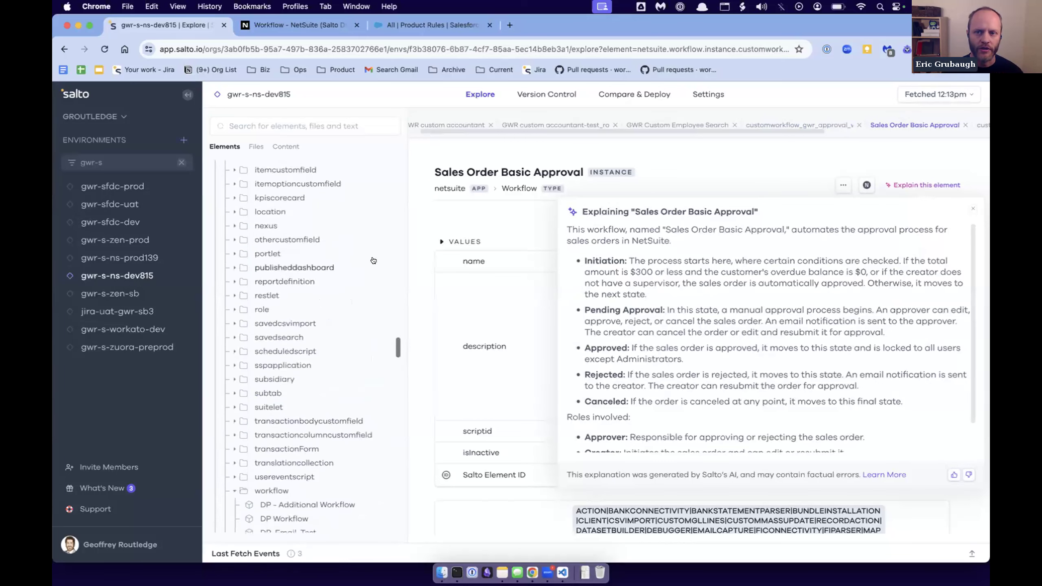
pyautogui.scroll(1, 373, 260)
pyautogui.scroll(3, 373, 260)
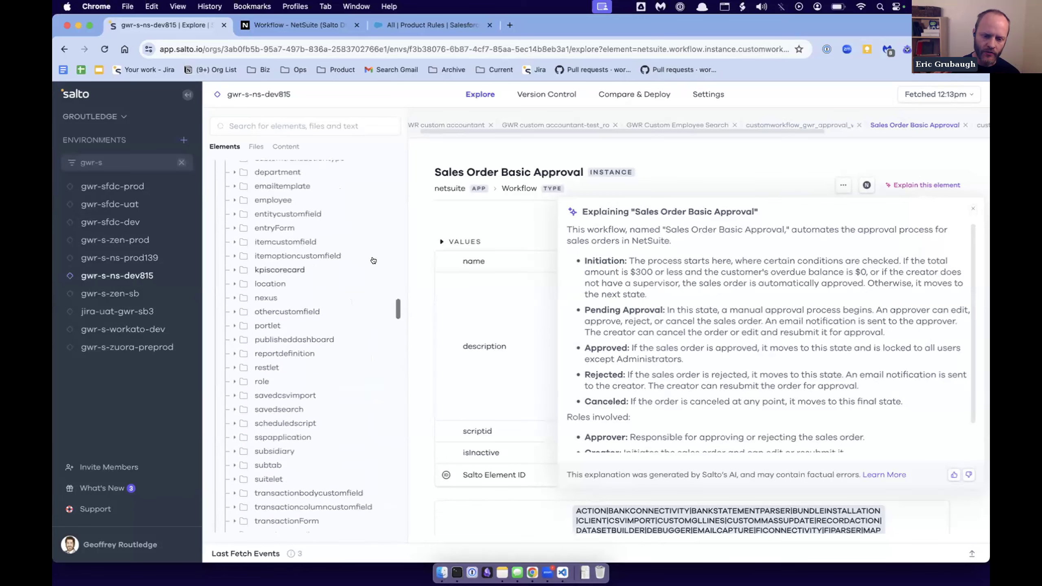
pyautogui.scroll(3, 373, 260)
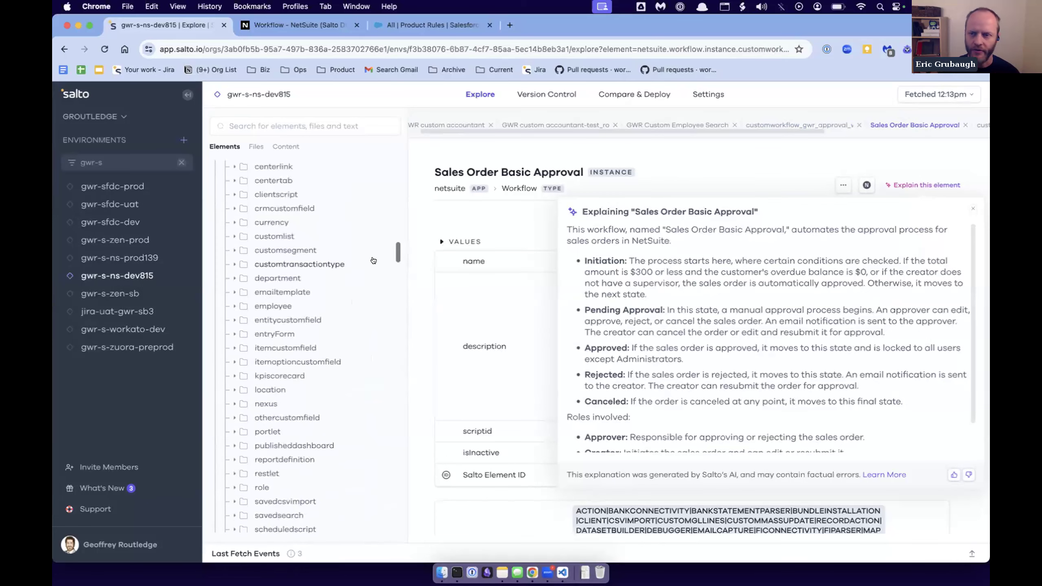
pyautogui.scroll(1, 373, 260)
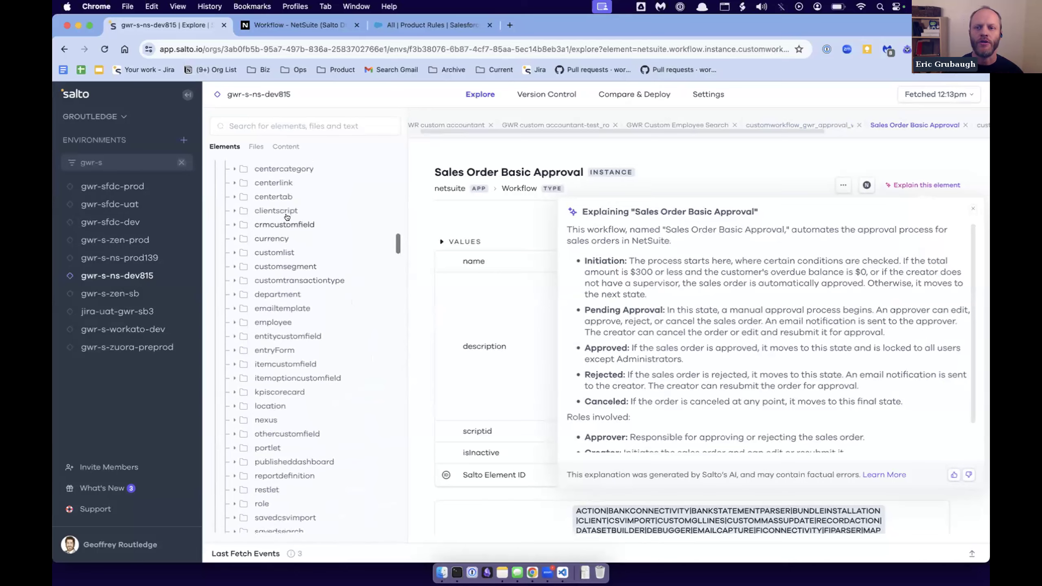
pyautogui.click(299, 210)
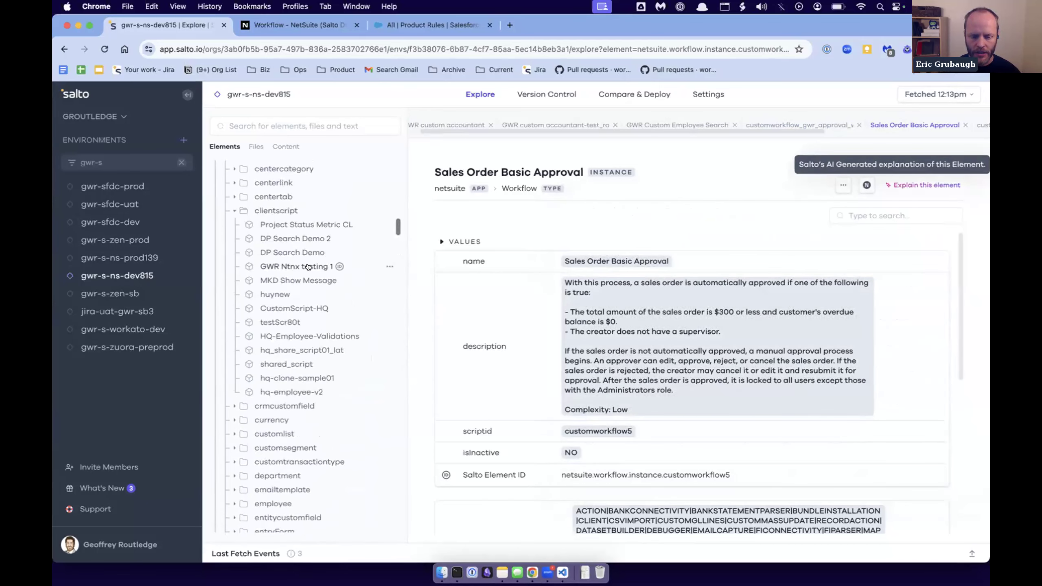
pyautogui.click(328, 336)
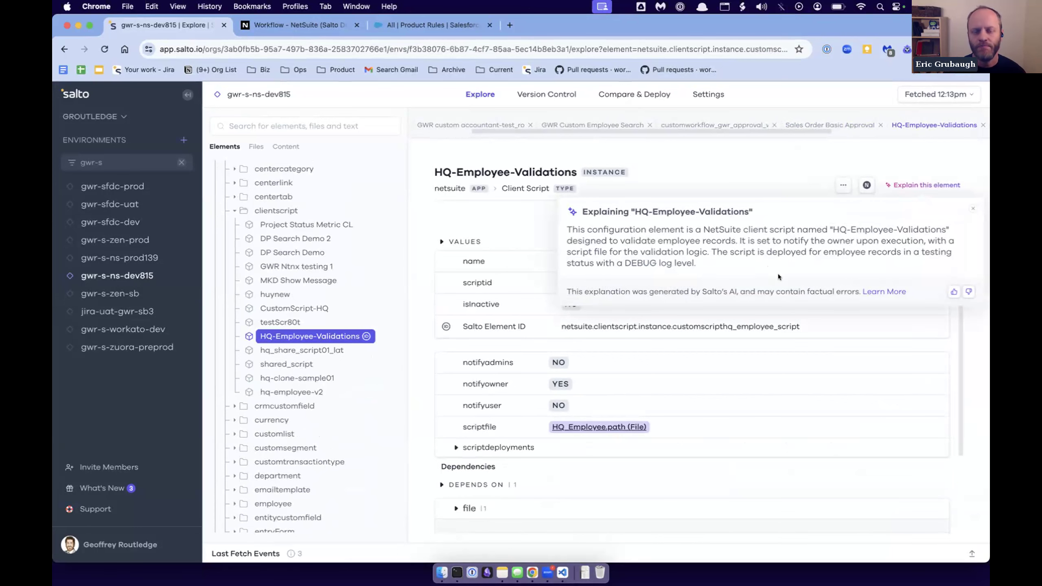
# - Open the HQ_Employee file referenced by the client script, generate its AI explanation, and dismiss it after reading
pyautogui.click(584, 429)
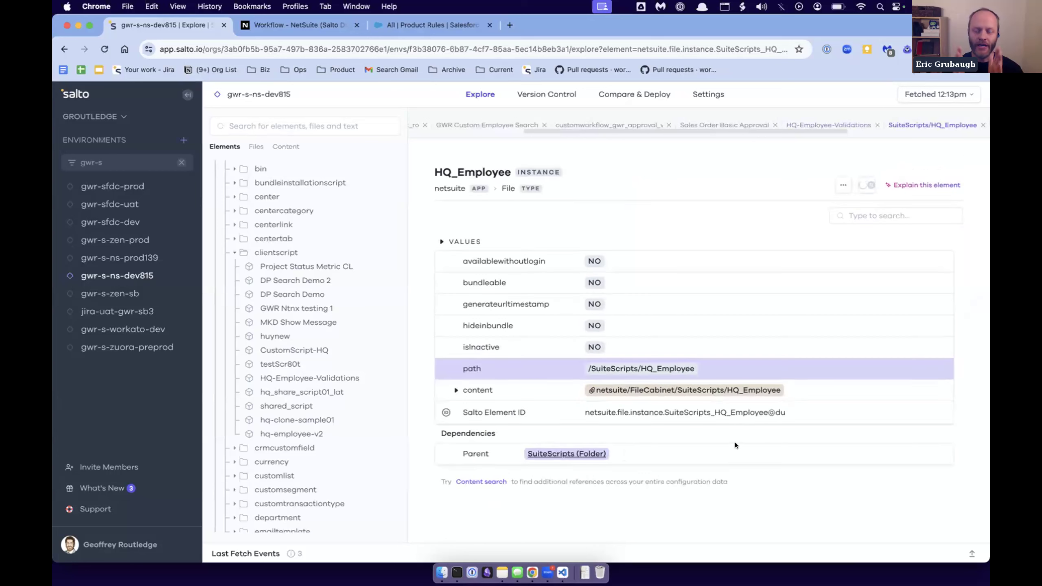
pyautogui.click(936, 187)
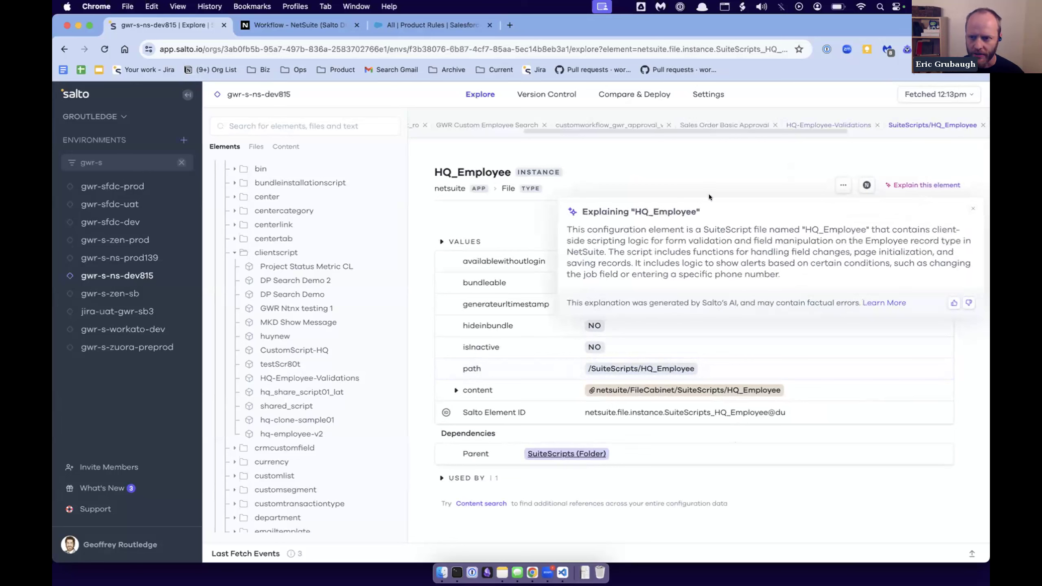
pyautogui.click(645, 182)
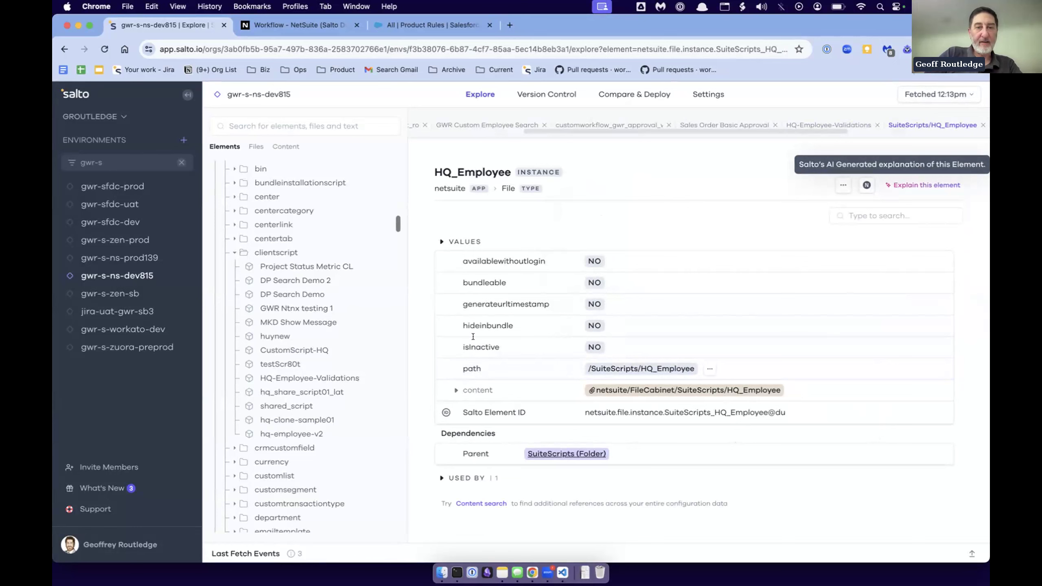
# - Expand the content of the HQ_Employee file and review its SuiteScript code, including the fieldChanged function
pyautogui.click(453, 390)
pyautogui.scroll(-5, 647, 429)
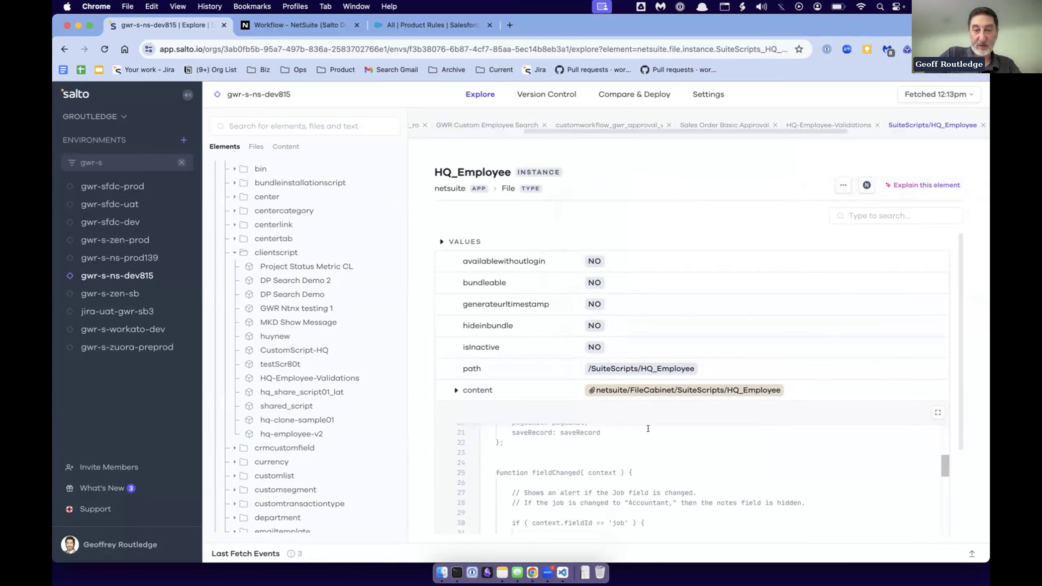
pyautogui.scroll(-3, 894, 360)
pyautogui.scroll(-2, 781, 400)
pyautogui.scroll(-3, 781, 400)
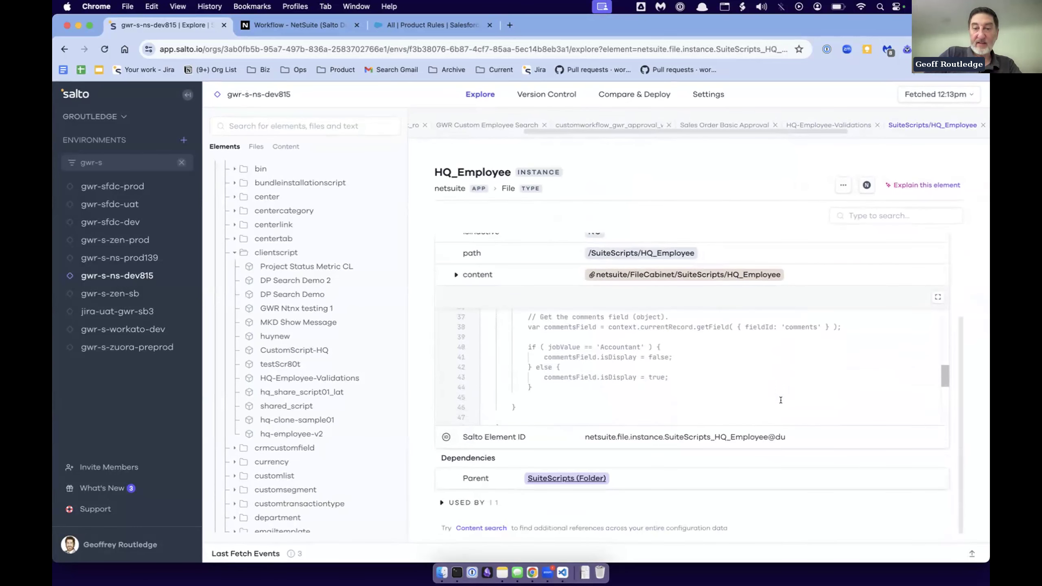
pyautogui.scroll(10, 781, 400)
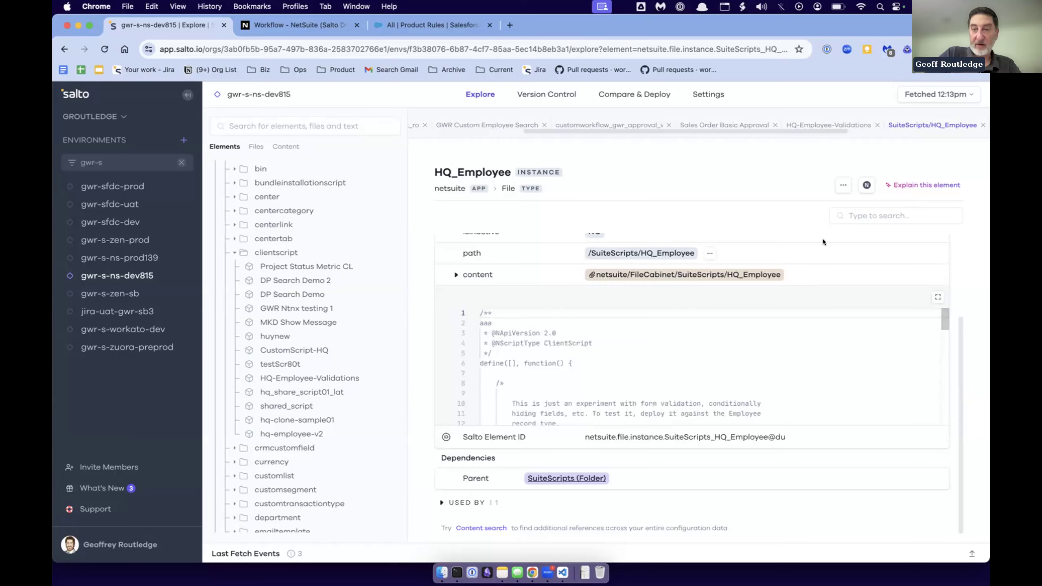
pyautogui.scroll(3, 823, 239)
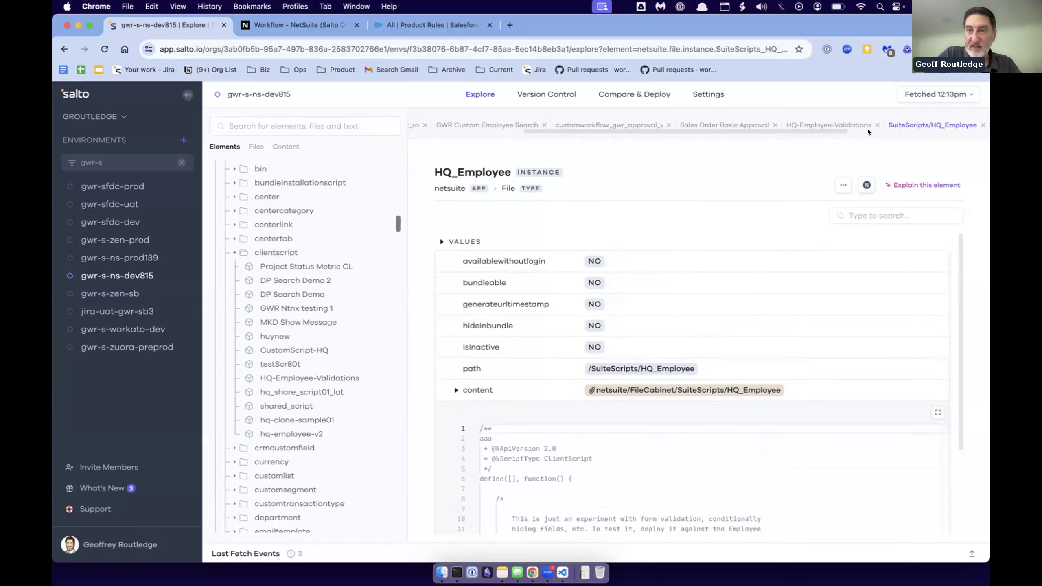
# - Go back to HQ-Employee-Validations and follow its file dependency to the HQ_Employee path
pyautogui.click(839, 127)
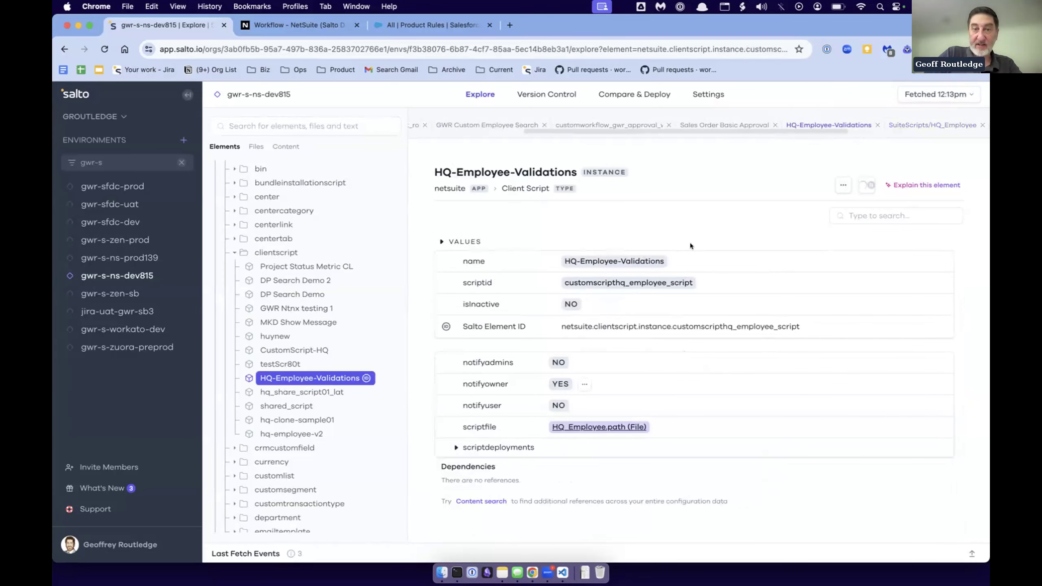
pyautogui.scroll(-2, 575, 370)
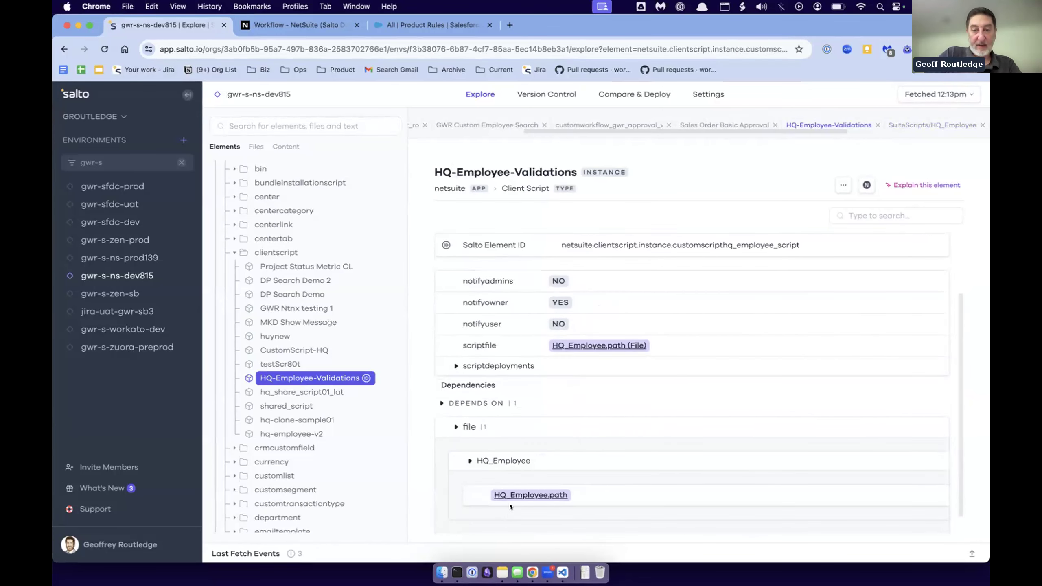
pyautogui.click(536, 495)
pyautogui.scroll(-3, 563, 287)
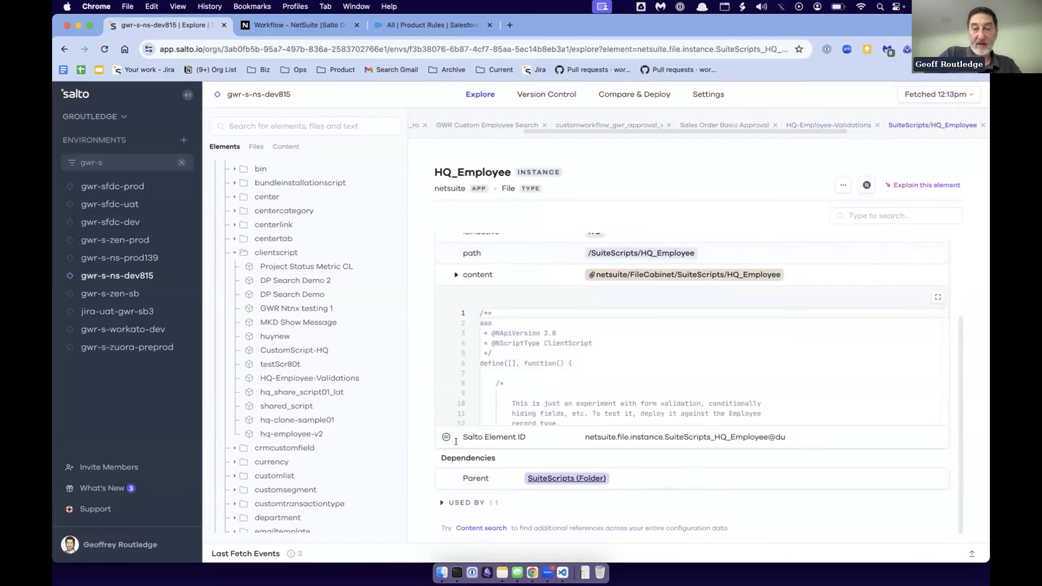
# - Trace where the HQ_Employee file is used to the HQ-Employee-Validations client script and review that script's dependencies
pyautogui.click(440, 502)
pyautogui.scroll(-2, 631, 370)
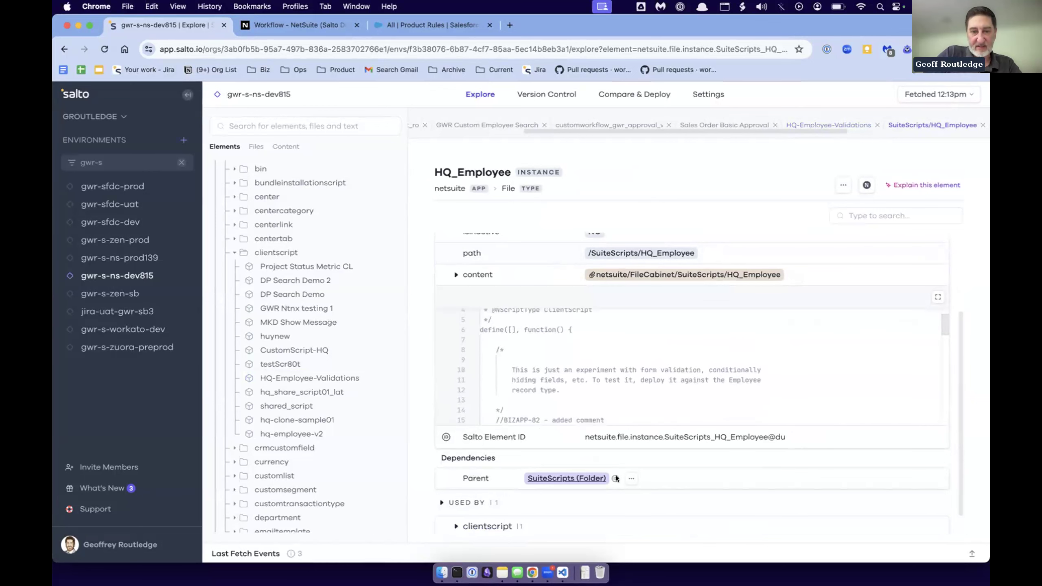
pyautogui.scroll(-1, 609, 452)
pyautogui.click(454, 501)
pyautogui.scroll(-3, 579, 487)
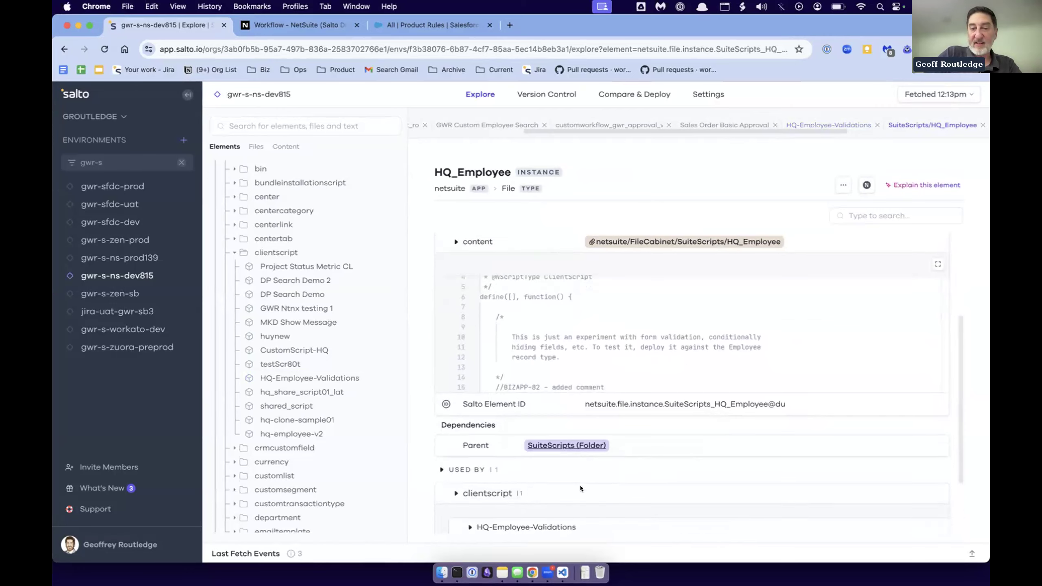
pyautogui.click(563, 486)
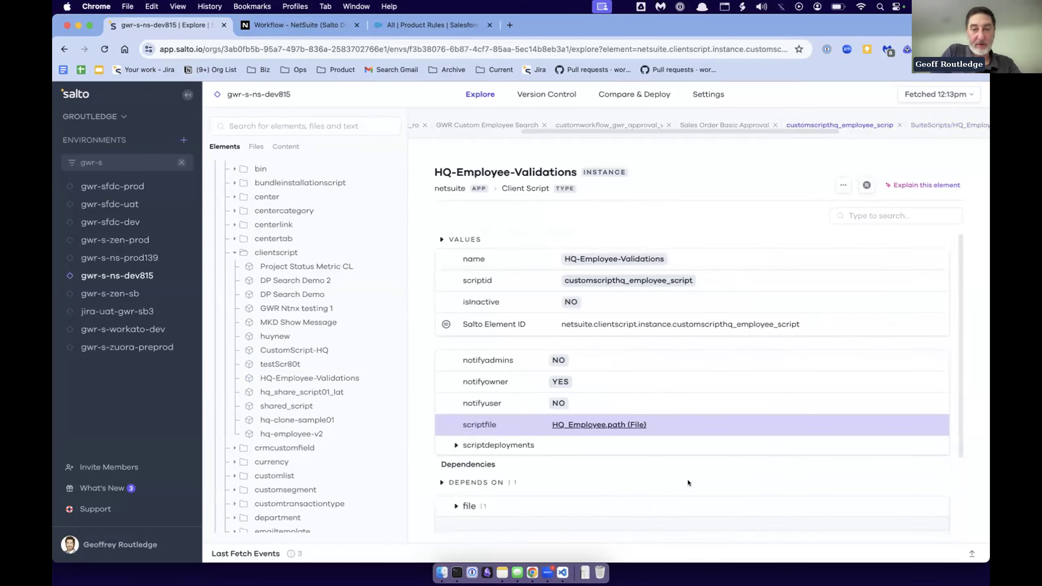
pyautogui.scroll(-2, 624, 451)
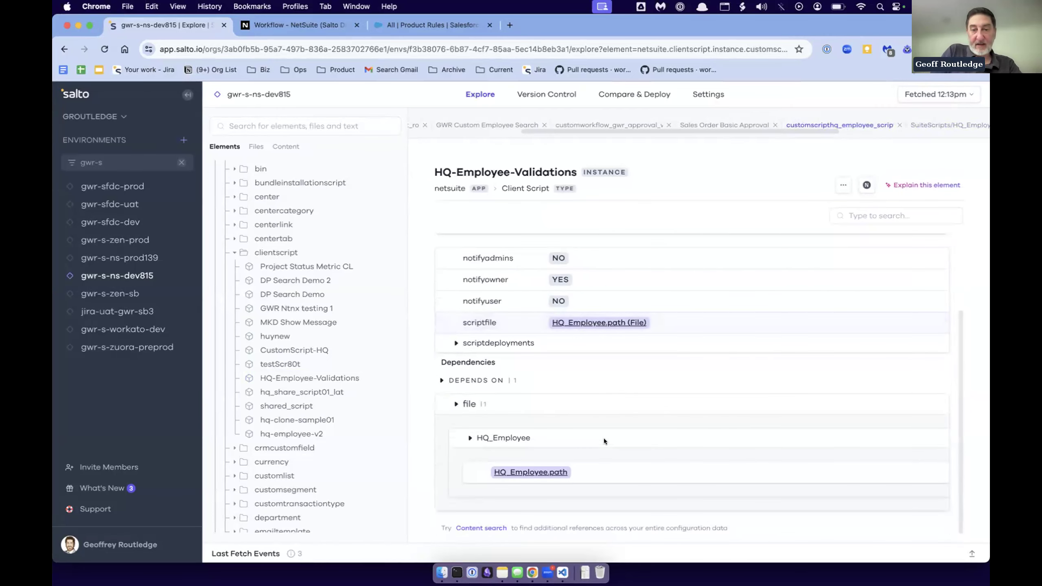
pyautogui.scroll(3, 605, 439)
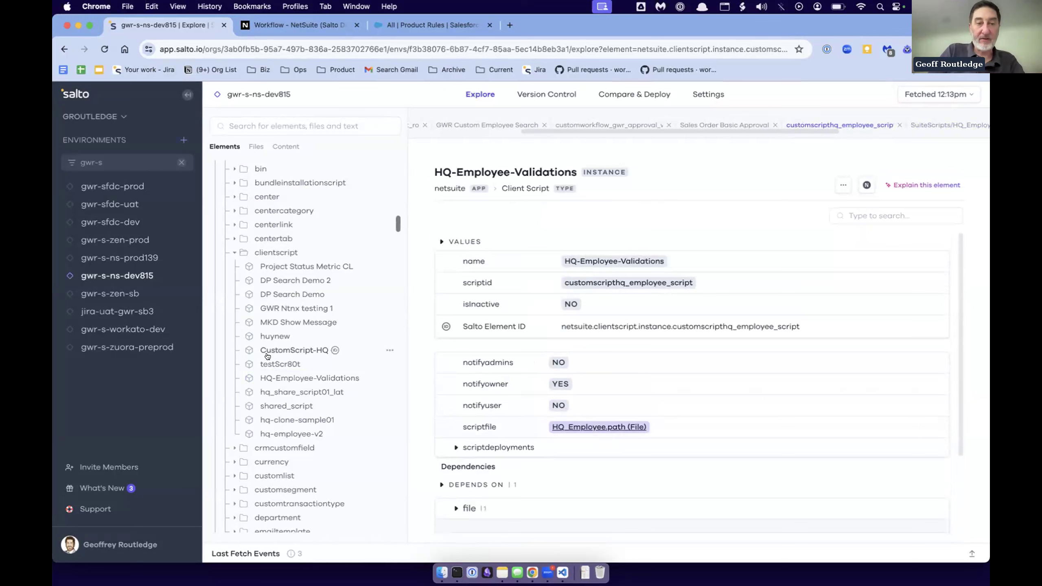
# - Collapse the clientscript, FileCabinet and Records folders in the Netsuite element tree
pyautogui.click(232, 252)
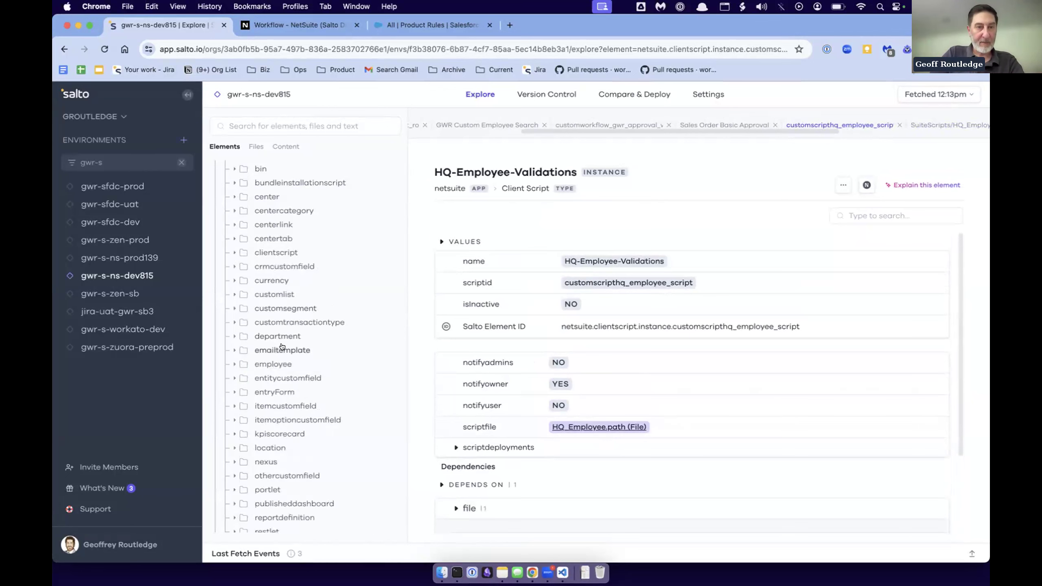
pyautogui.scroll(4, 281, 347)
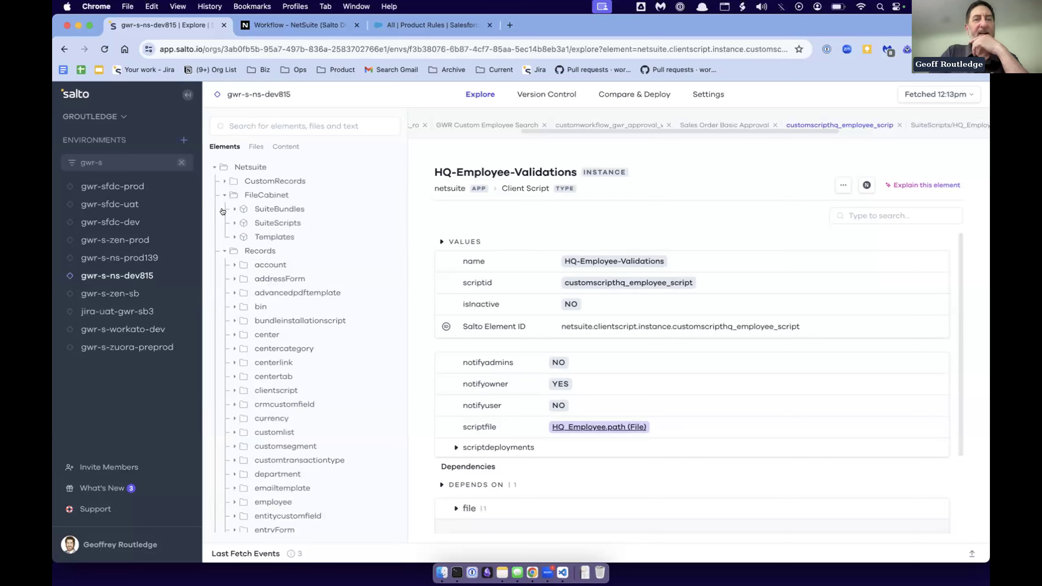
pyautogui.click(222, 195)
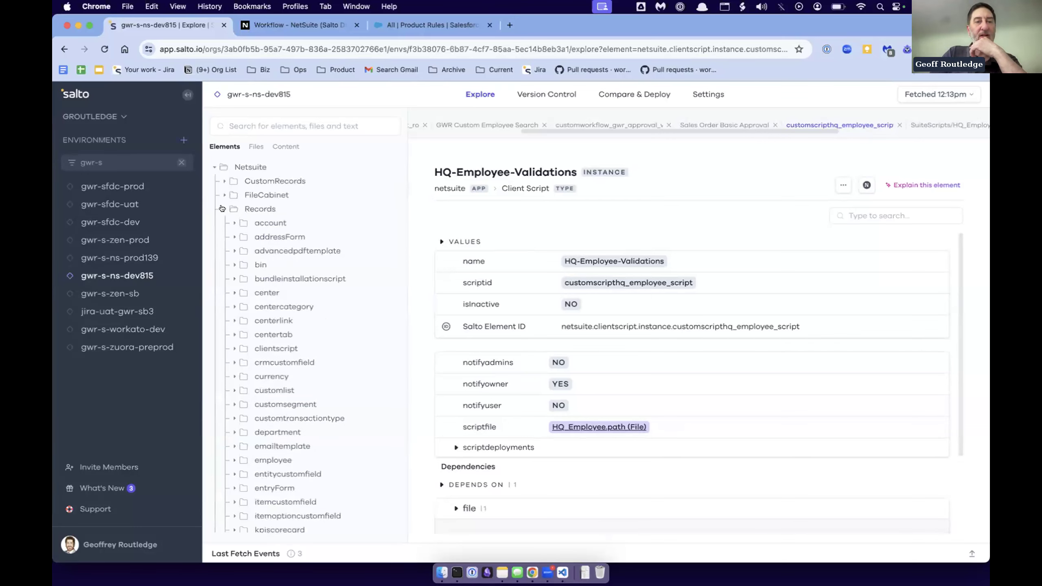
pyautogui.click(221, 209)
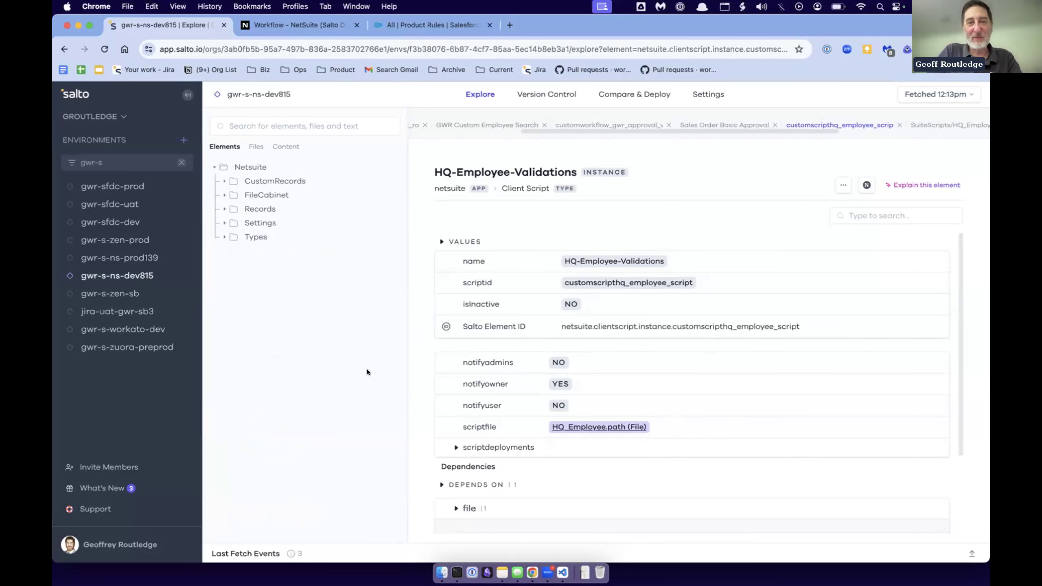
# - Follow the file dependency of HQ-Employee-Validations to the path of the HQ_Employee file again
pyautogui.click(469, 508)
pyautogui.scroll(-3, 528, 506)
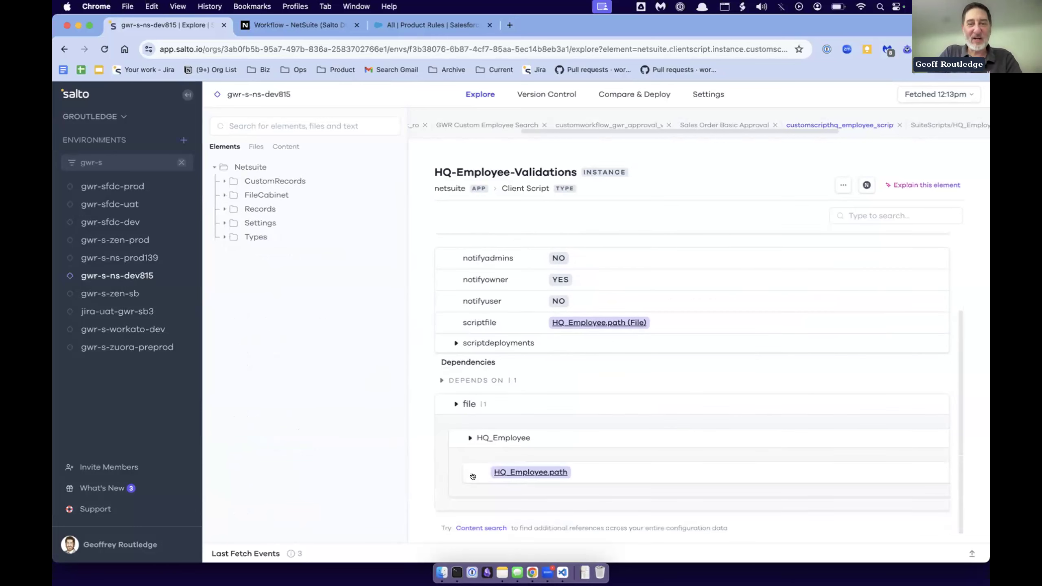
pyautogui.click(531, 473)
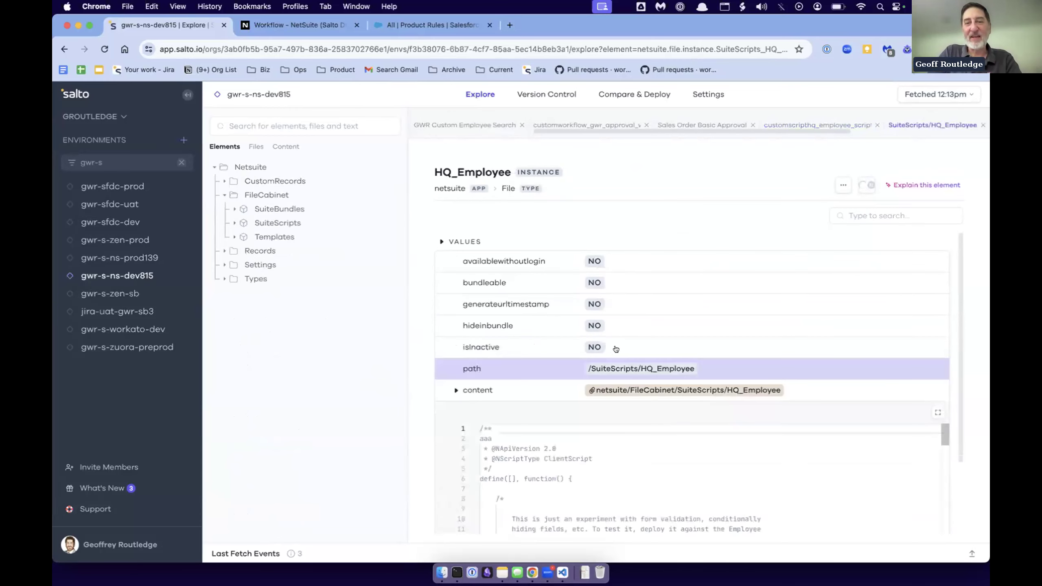
# - Examine the HQ_Employee file's values, its script content and the client script that uses it
pyautogui.scroll(-5, 585, 390)
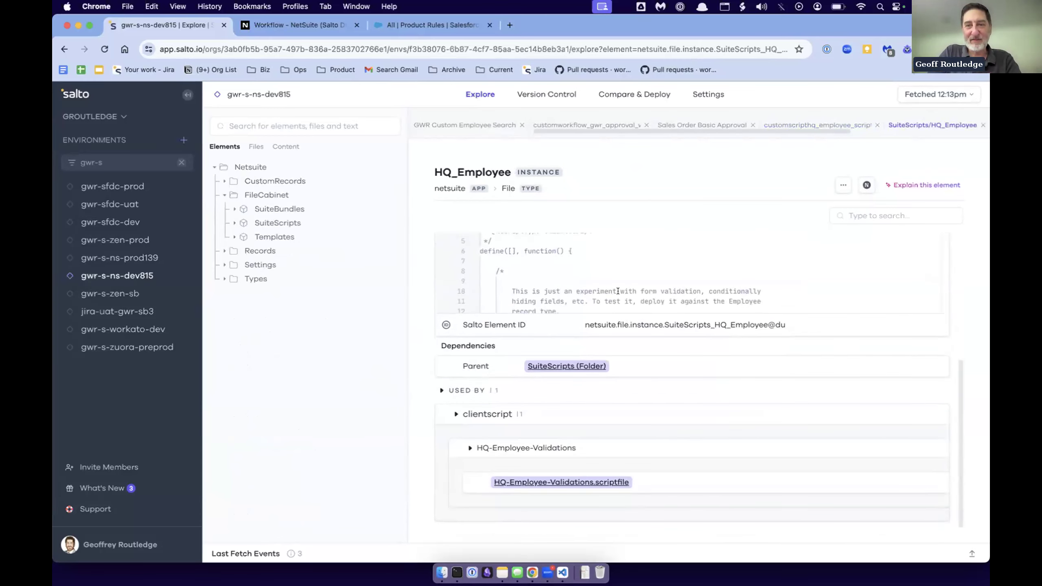
pyautogui.scroll(5, 697, 353)
pyautogui.click(885, 441)
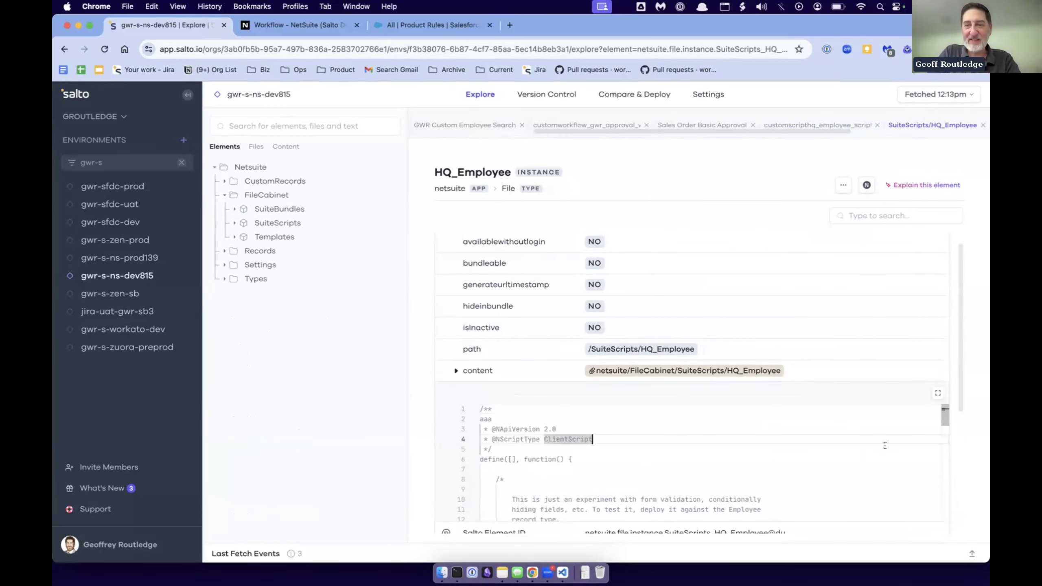
pyautogui.scroll(-2, 728, 447)
pyautogui.scroll(2, 728, 443)
pyautogui.scroll(-1, 751, 316)
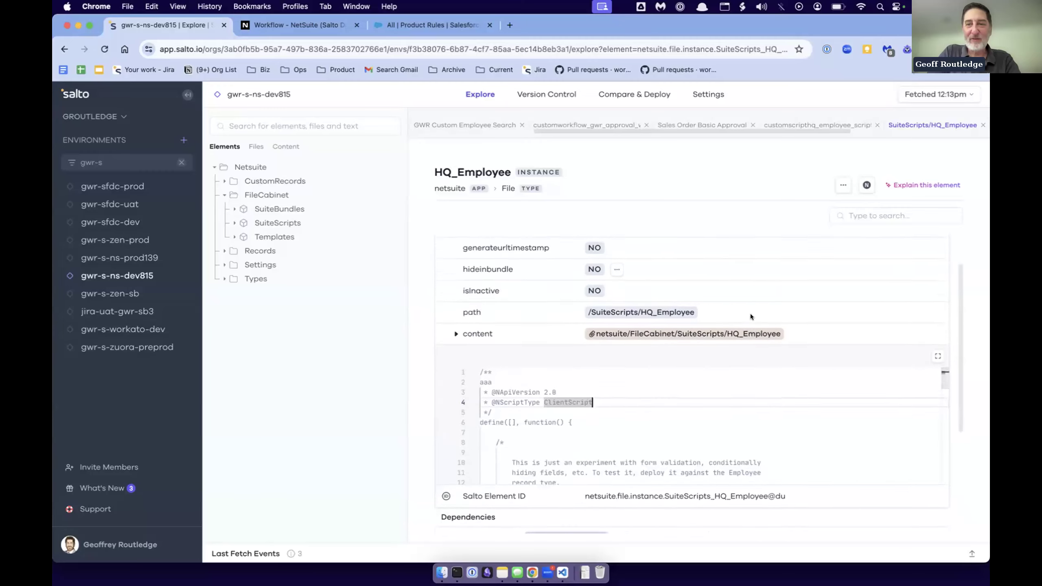
pyautogui.scroll(-1, 751, 313)
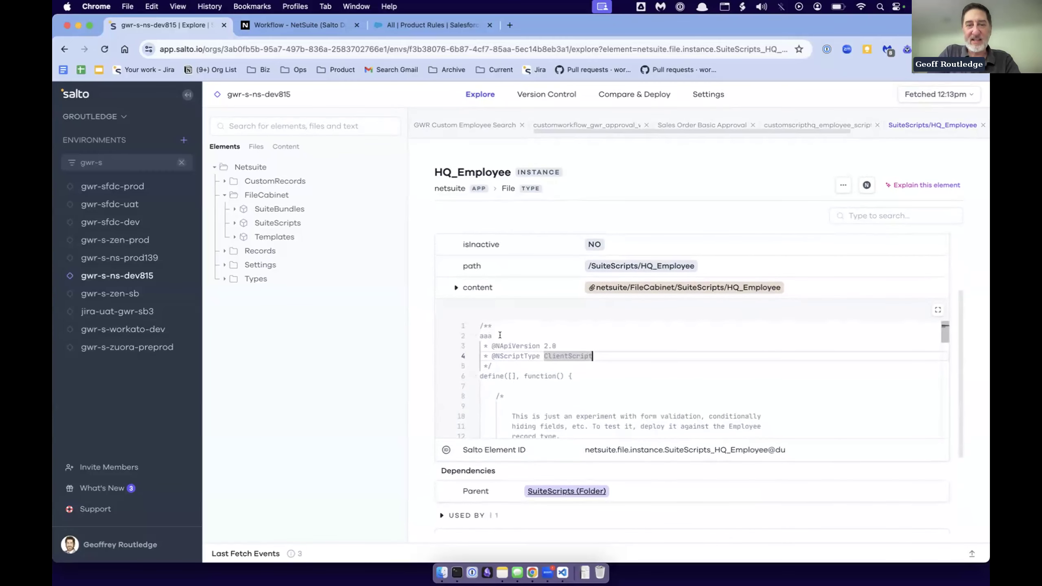
# - Read through the HQ_Employee code from the header comment to the pageInit and saveRecord functions, and recheck the file's usage
pyautogui.moveTo(501, 334); pyautogui.dragTo(556, 411)
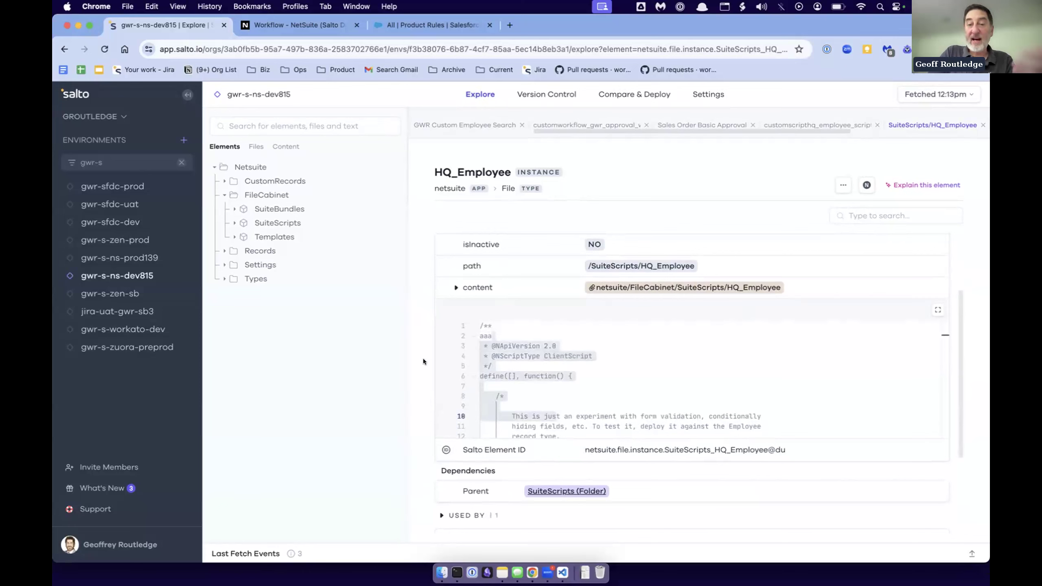
pyautogui.scroll(-5, 548, 392)
pyautogui.scroll(-7, 548, 392)
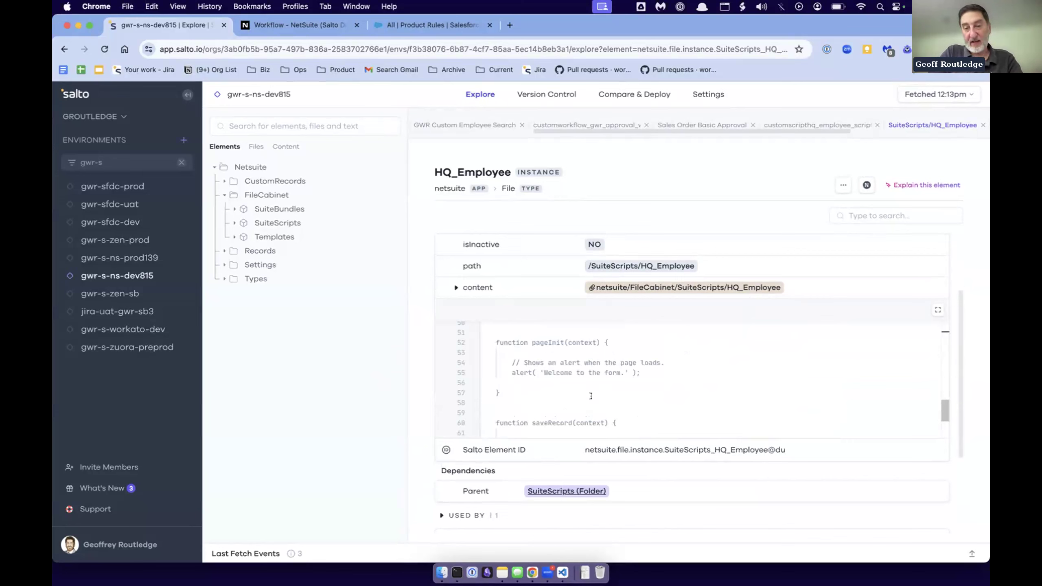
pyautogui.click(814, 448)
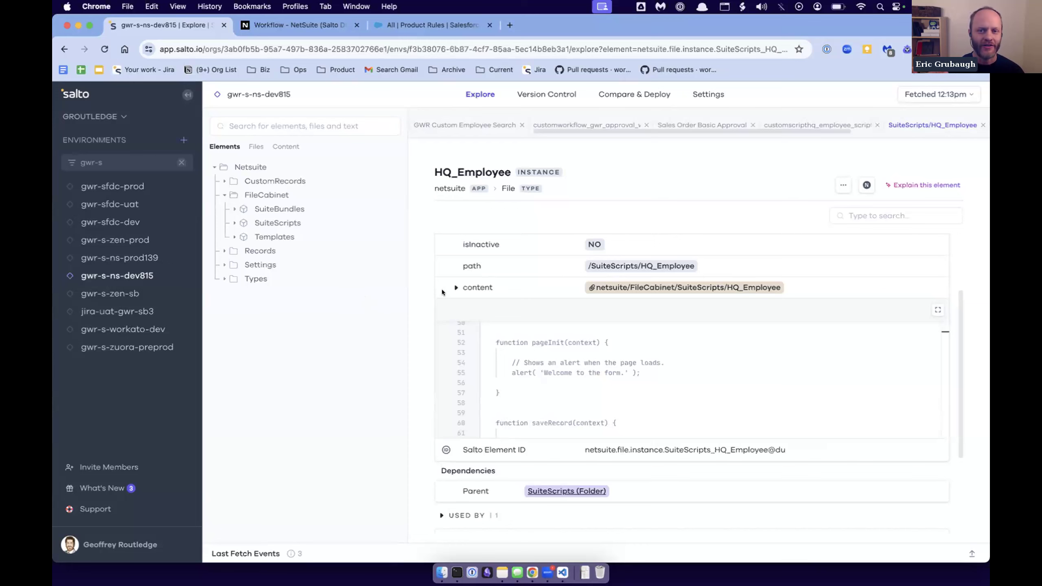
pyautogui.scroll(3, 459, 275)
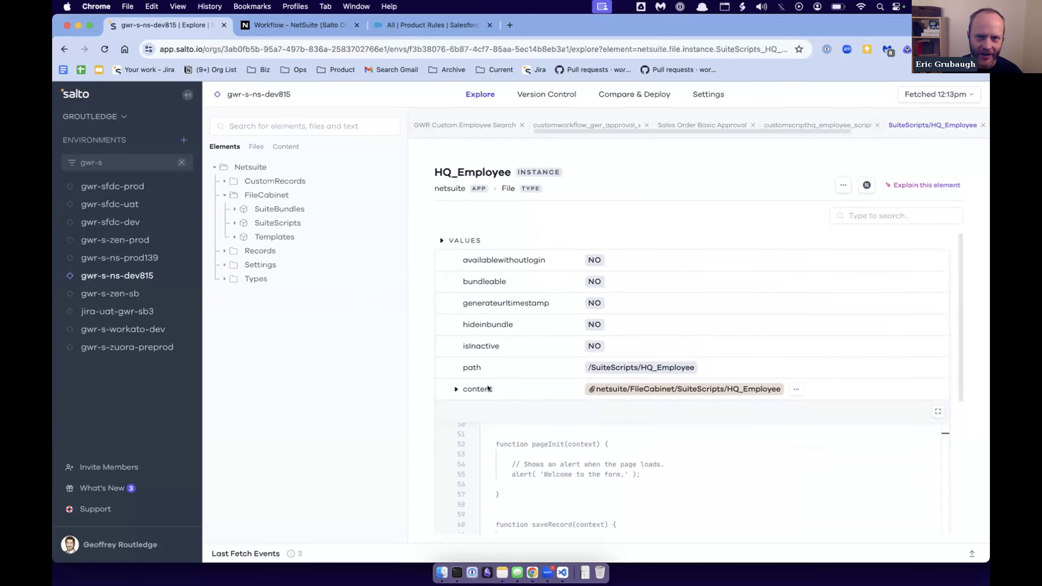
pyautogui.scroll(-6, 487, 387)
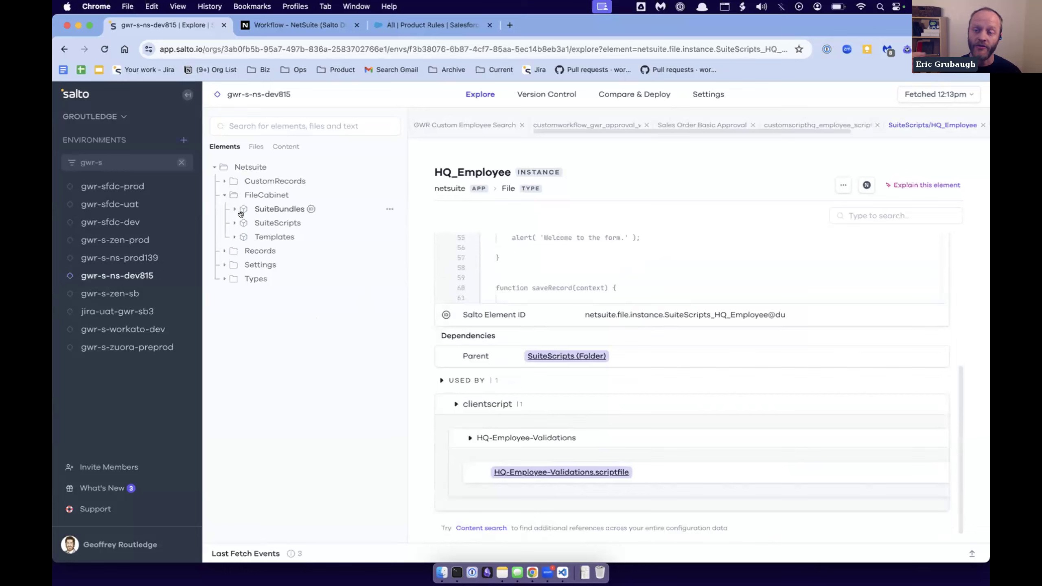
# - Collapse FileCabinet and expand the usereventscript folder under Records in the Netsuite element tree
pyautogui.click(224, 195)
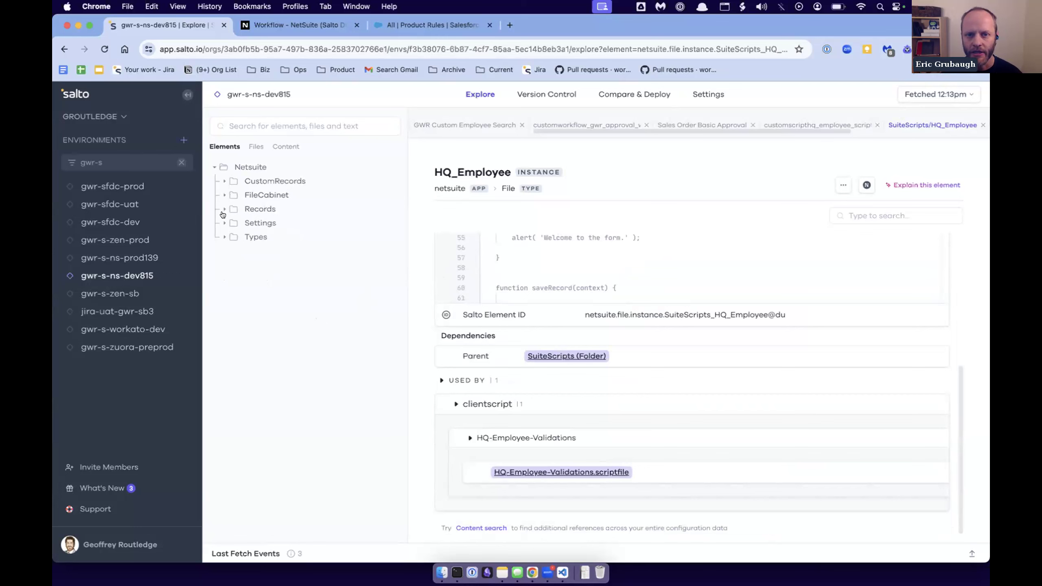
pyautogui.click(224, 209)
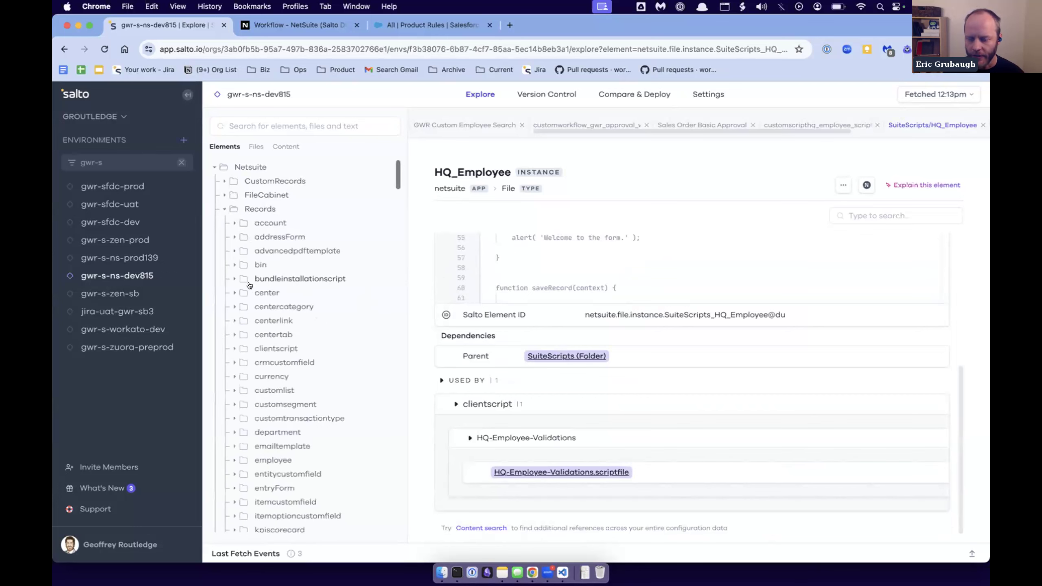
pyautogui.scroll(-5, 304, 408)
pyautogui.scroll(-5, 304, 410)
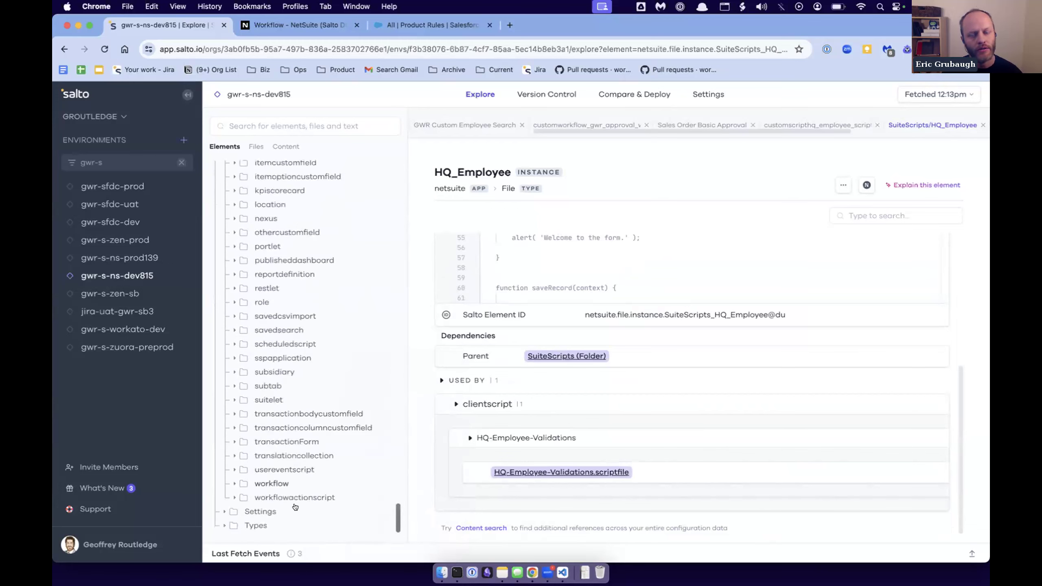
pyautogui.click(279, 470)
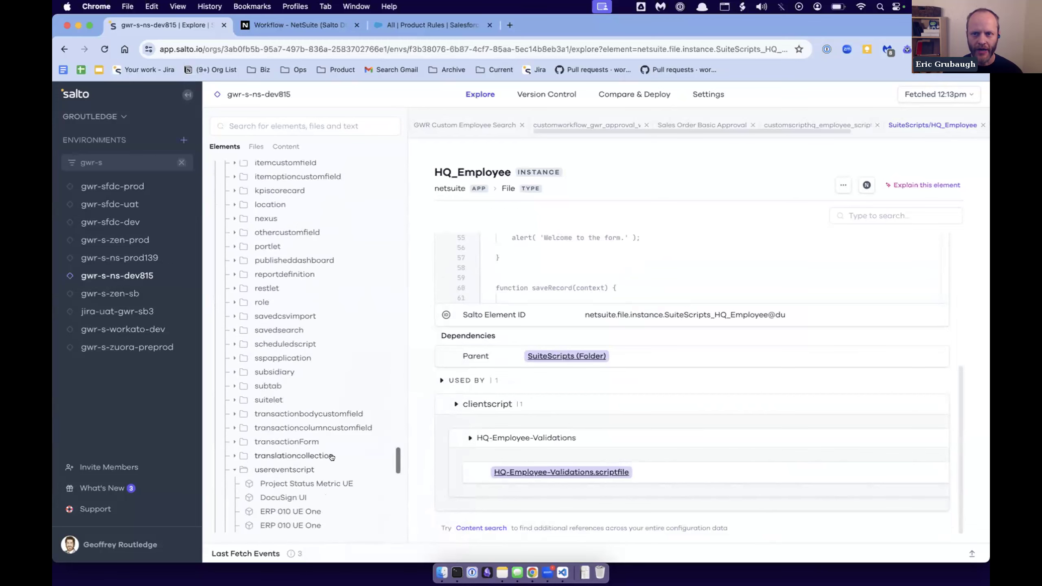
# - Open the DocuSign UI user event script and expand what it depends on
pyautogui.scroll(-3, 332, 457)
pyautogui.click(276, 428)
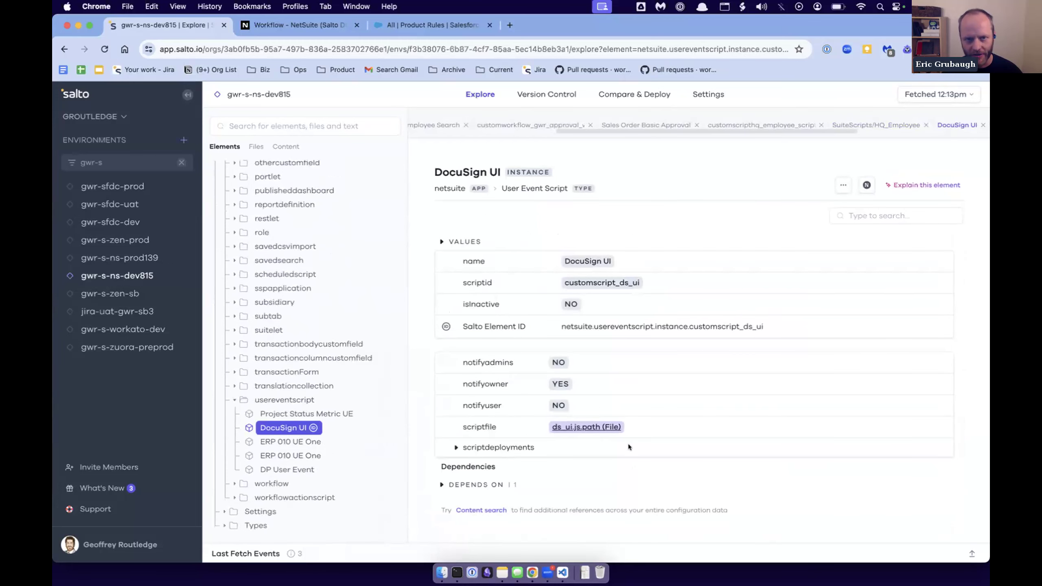
pyautogui.click(437, 487)
pyautogui.scroll(-1, 474, 443)
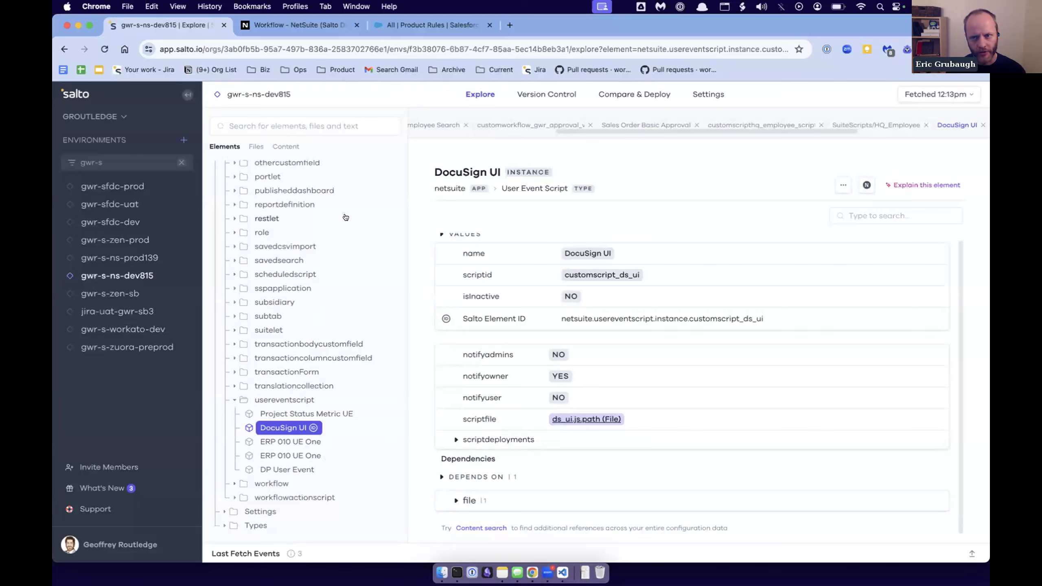
# - Search the elements for "gwr" and open the GWR Ntnx testing 1 client script from the matches
pyautogui.scroll(1, 345, 217)
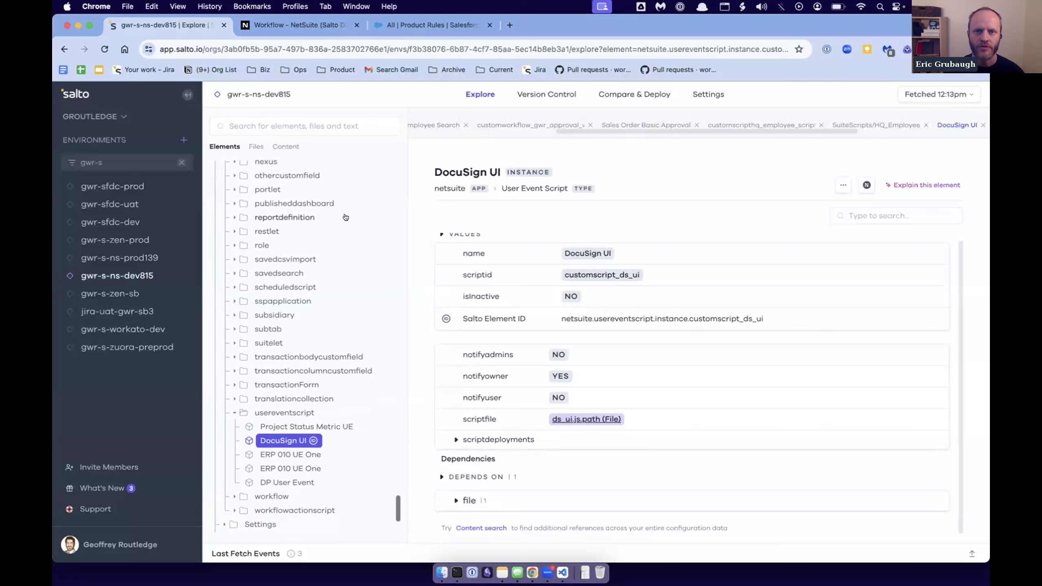
pyautogui.click(268, 121)
pyautogui.write('gwr')
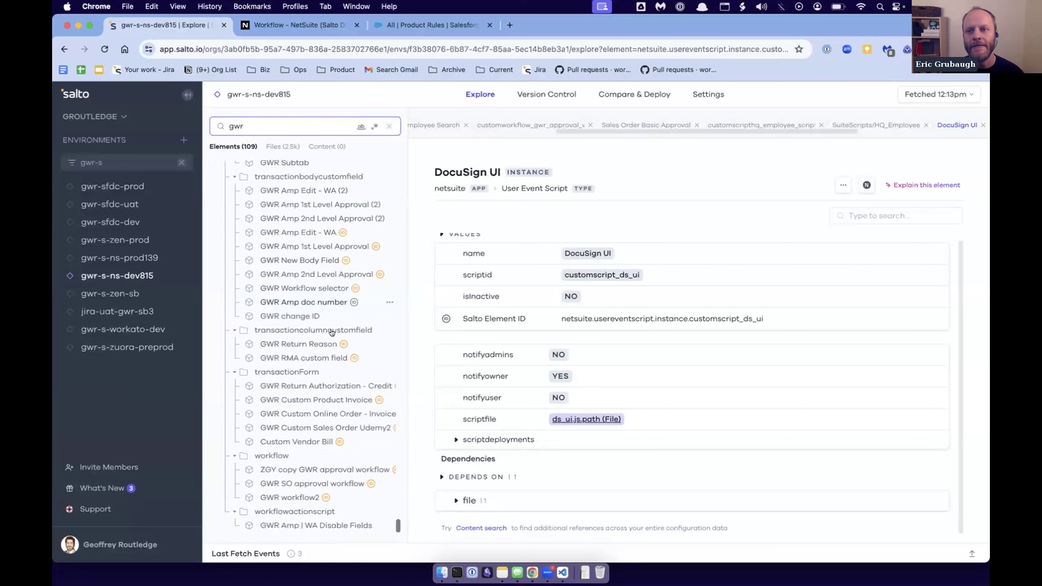
pyautogui.scroll(5, 301, 196)
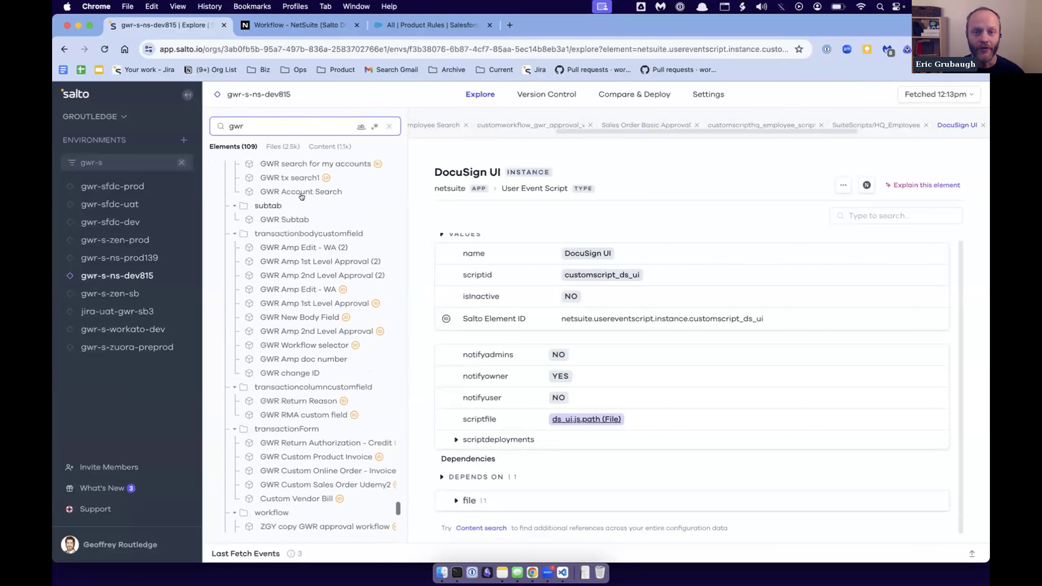
pyautogui.scroll(5, 302, 196)
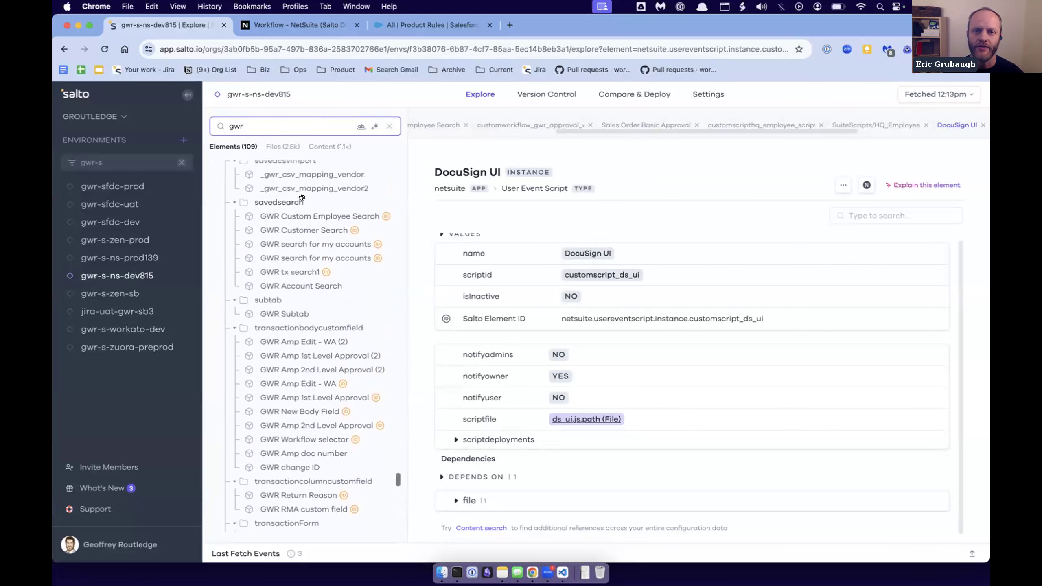
pyautogui.scroll(4, 302, 197)
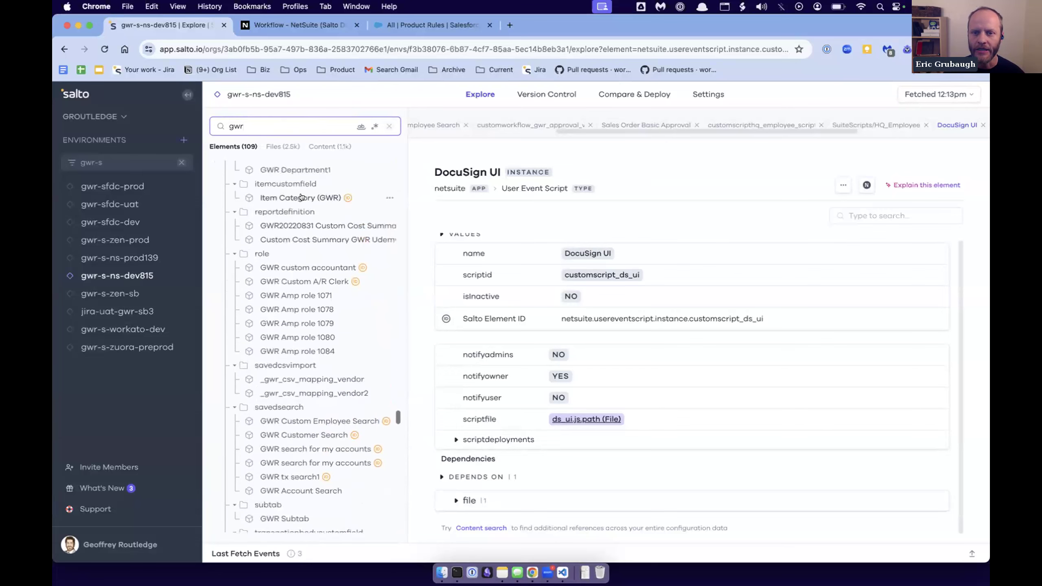
pyautogui.scroll(5, 302, 196)
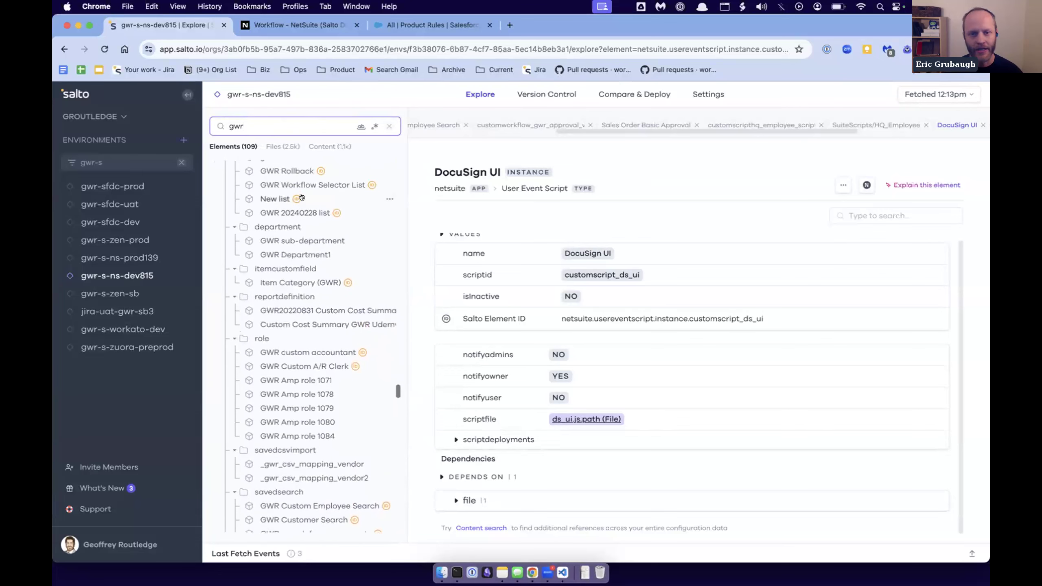
pyautogui.scroll(2, 302, 197)
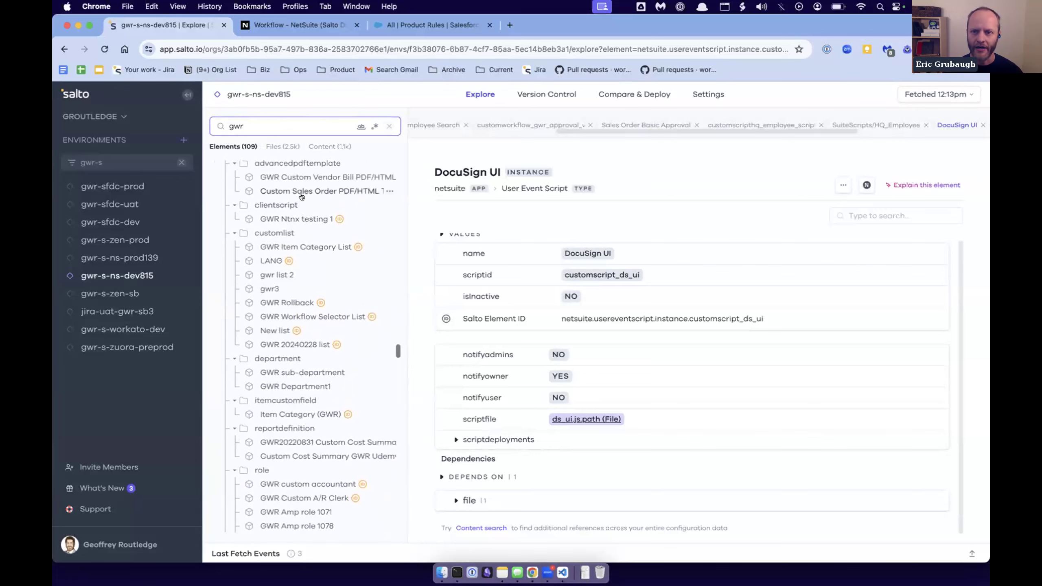
pyautogui.click(311, 229)
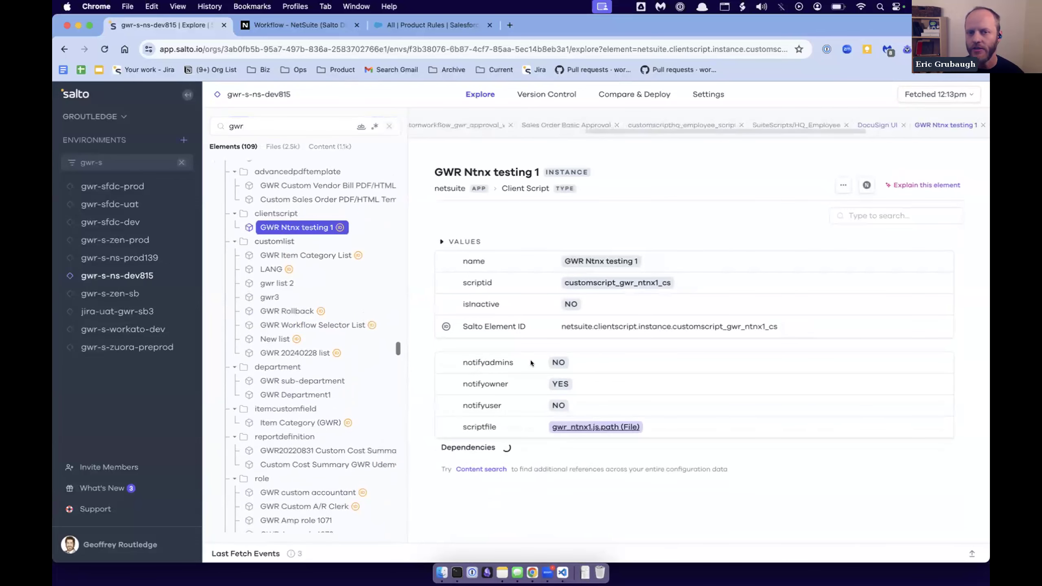
# - Expand the dependencies of GWR Ntnx testing 1 and follow the file dependency to gwr_ntnx1.js
pyautogui.scroll(4, 400, 319)
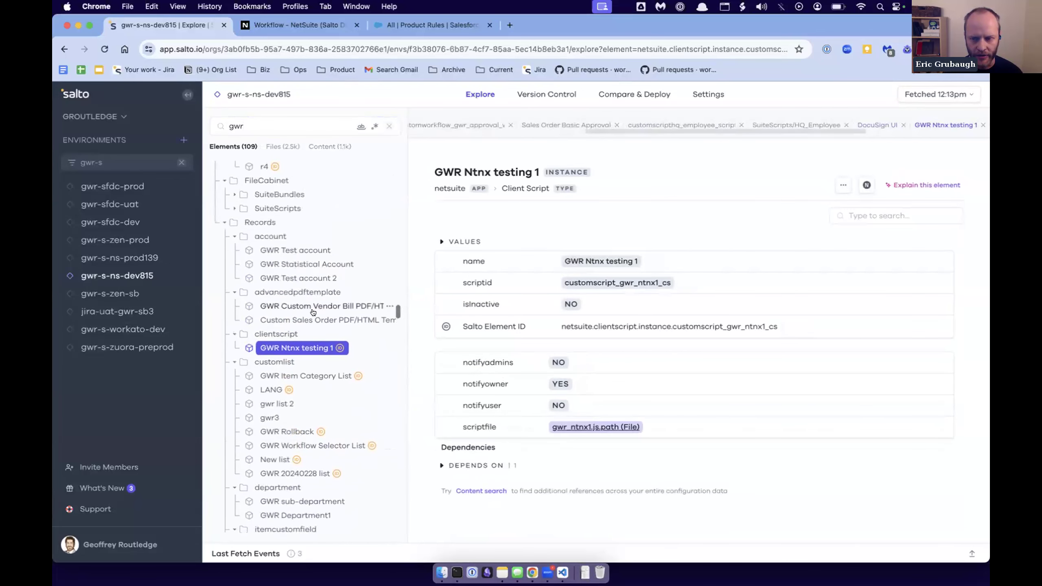
pyautogui.click(455, 465)
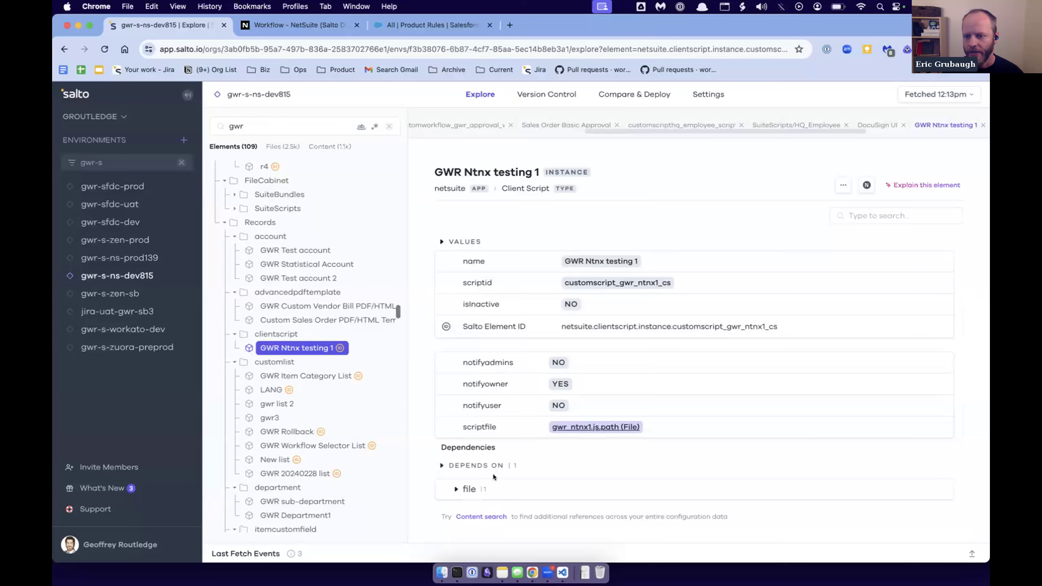
pyautogui.click(456, 490)
pyautogui.scroll(-3, 559, 438)
pyautogui.click(526, 473)
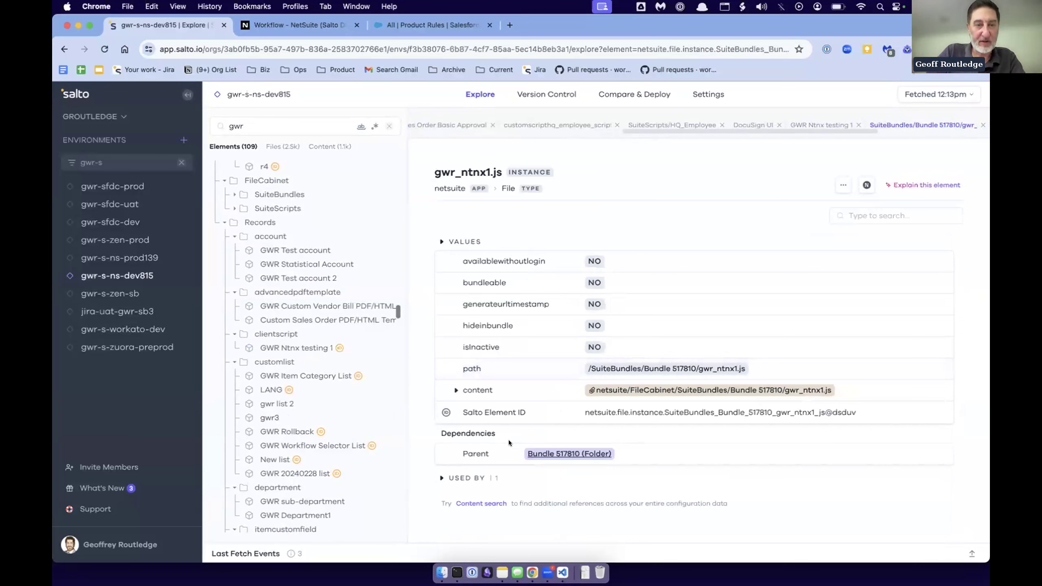
# - Replace the "gwr" element search with "_vat"
pyautogui.doubleClick(234, 123)
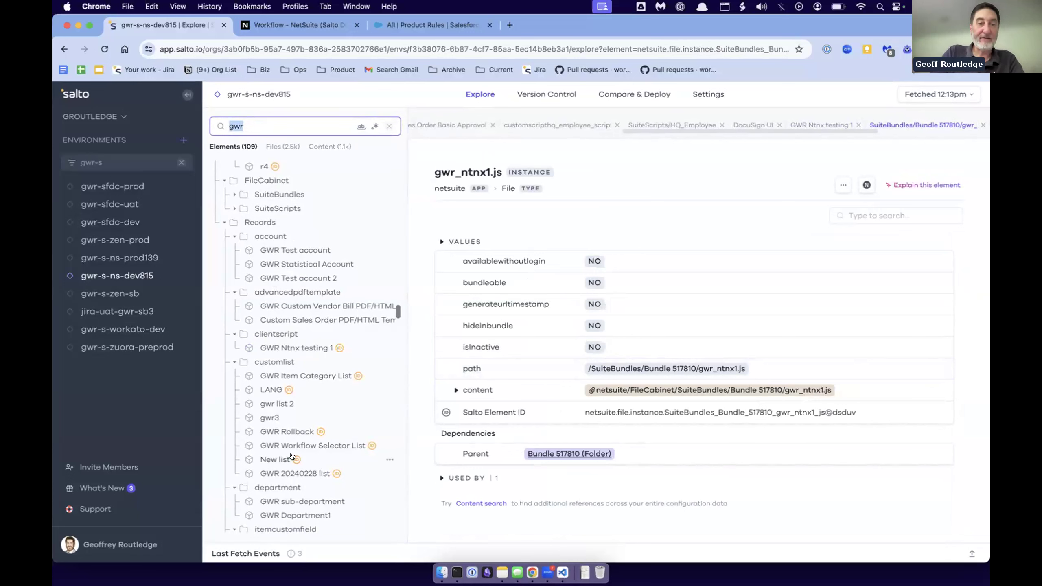
pyautogui.scroll(-1, 292, 456)
pyautogui.scroll(-2, 292, 456)
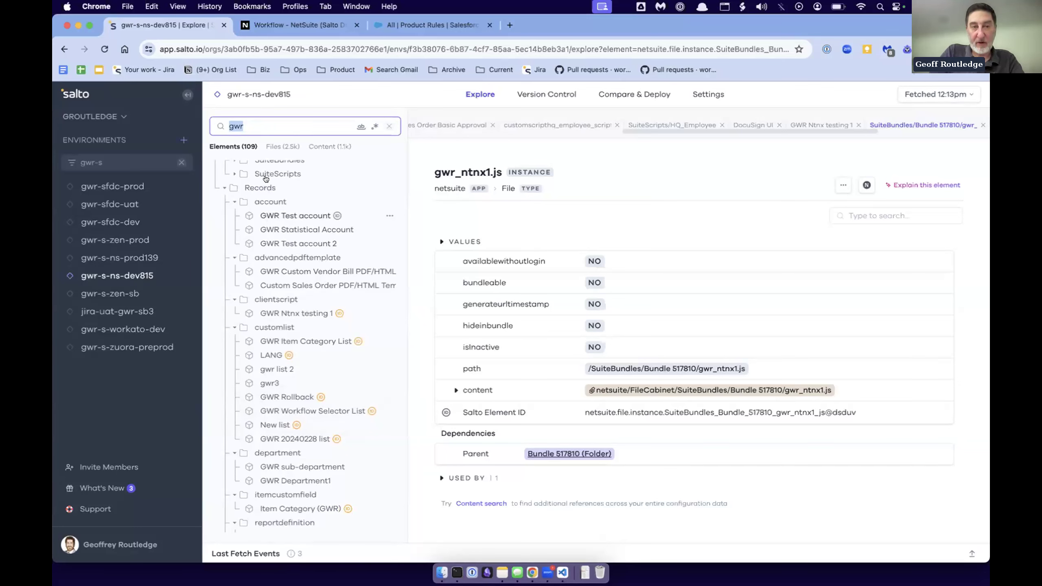
pyautogui.click(245, 124)
pyautogui.press('BackSpace')
pyautogui.press('BackSpace')
pyautogui.press('BackSpace')
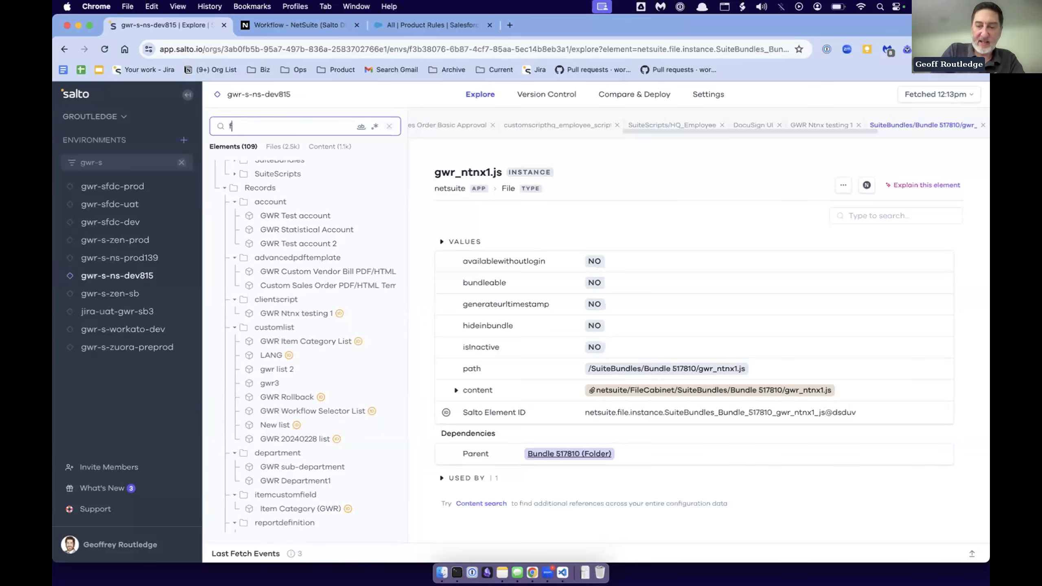
pyautogui.write('_vat')
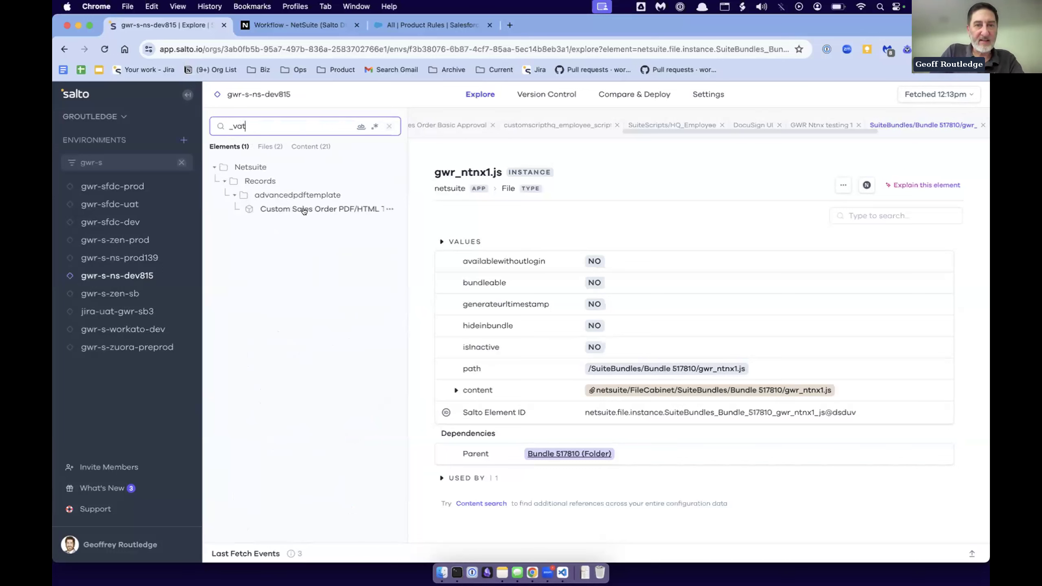
# - List the content matches for "_vat" and widen the results area enough to read the full folder paths
pyautogui.click(312, 147)
pyautogui.moveTo(408, 169); pyautogui.dragTo(534, 162)
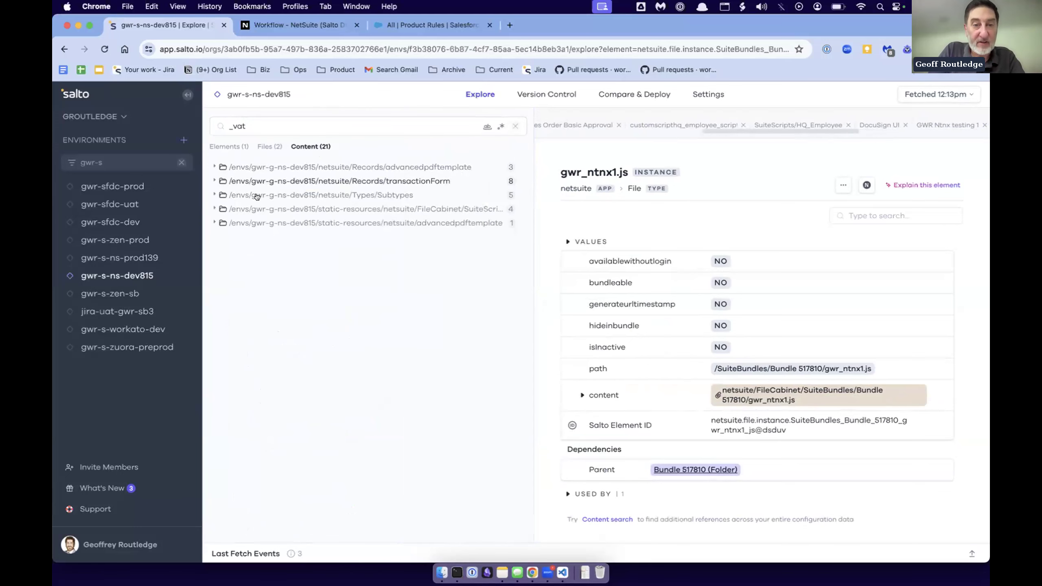
pyautogui.moveTo(533, 216); pyautogui.dragTo(599, 213)
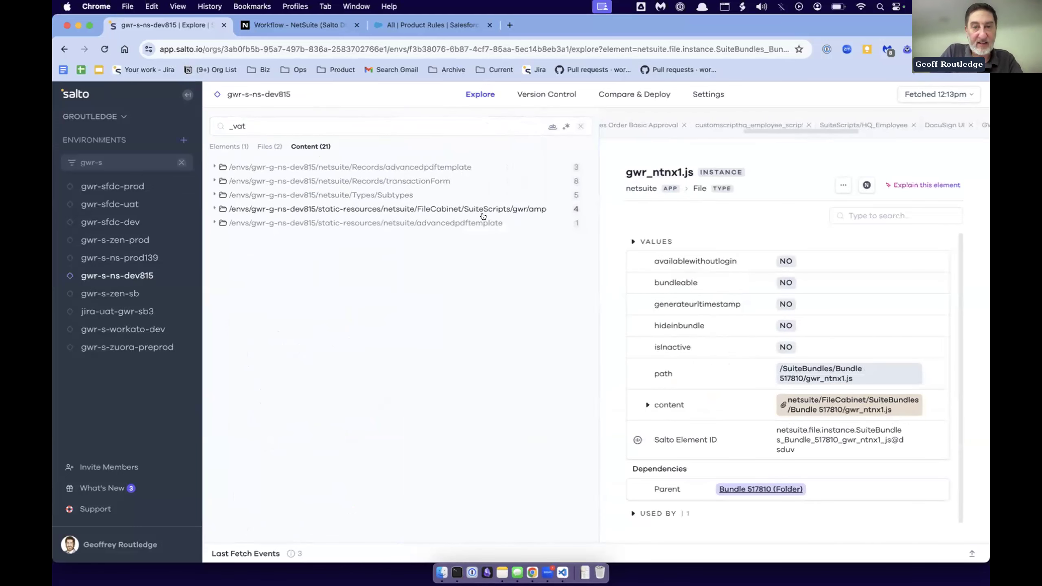
# - Open the match in gwr_amp_sched1.js under FileCabinet/SuiteScripts/gwr/amp and select the "_vat" search term
pyautogui.click(213, 208)
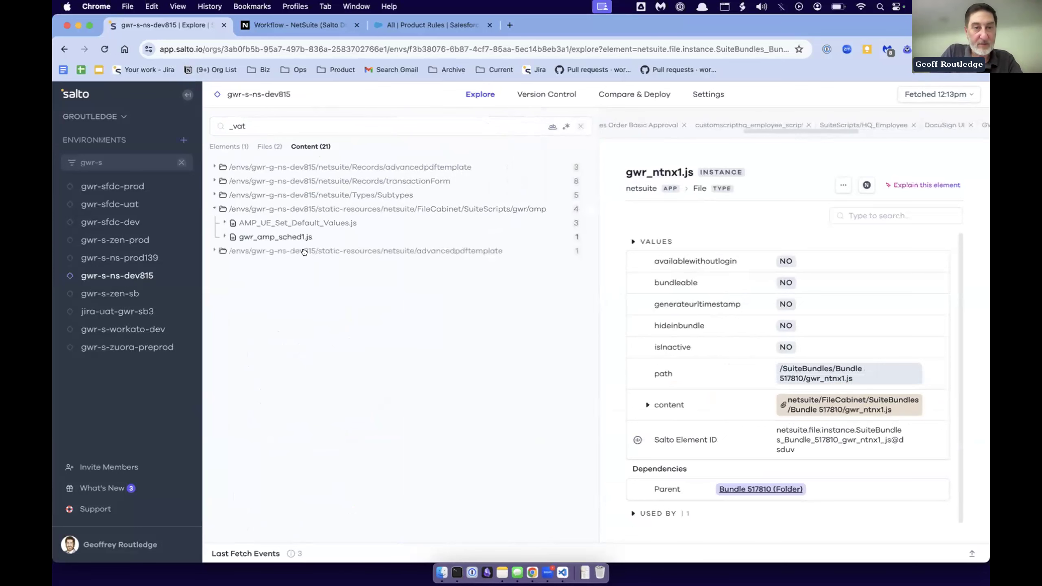
pyautogui.click(260, 237)
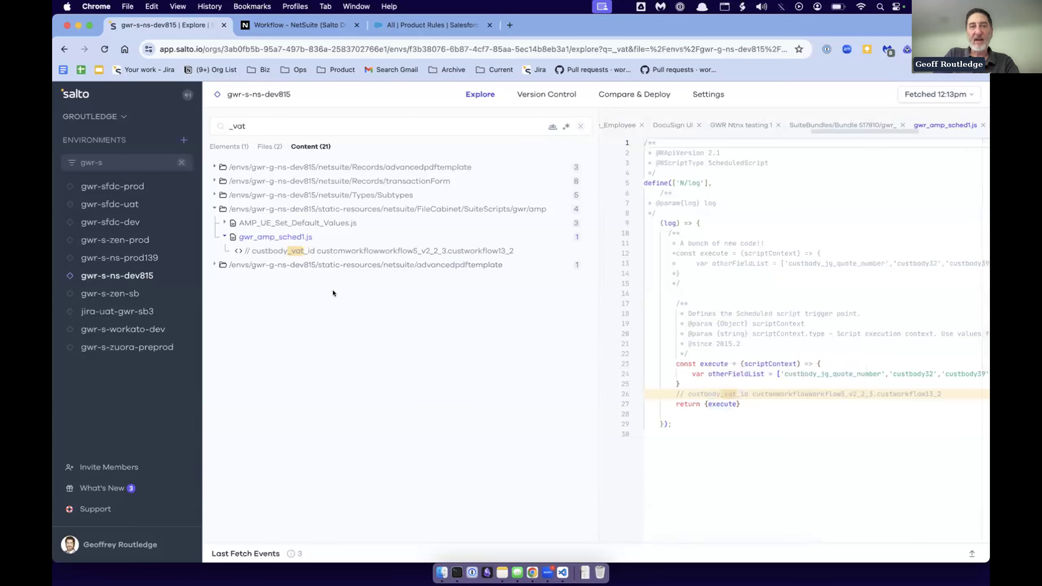
pyautogui.click(243, 127)
pyautogui.doubleClick(244, 127)
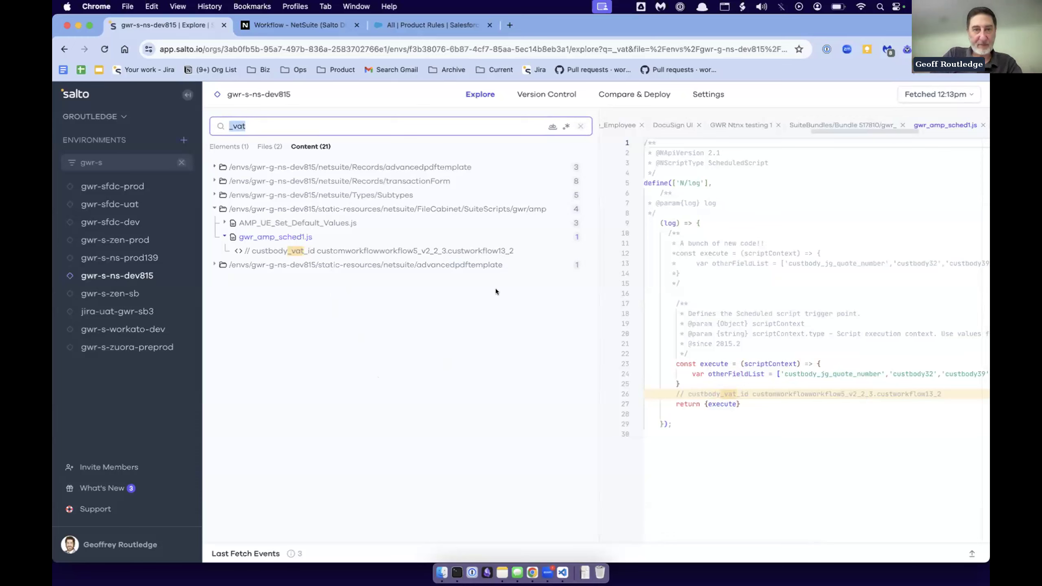
# - Narrow the content results area, and clear both the environment filter and the "_vat" search
pyautogui.click(594, 355)
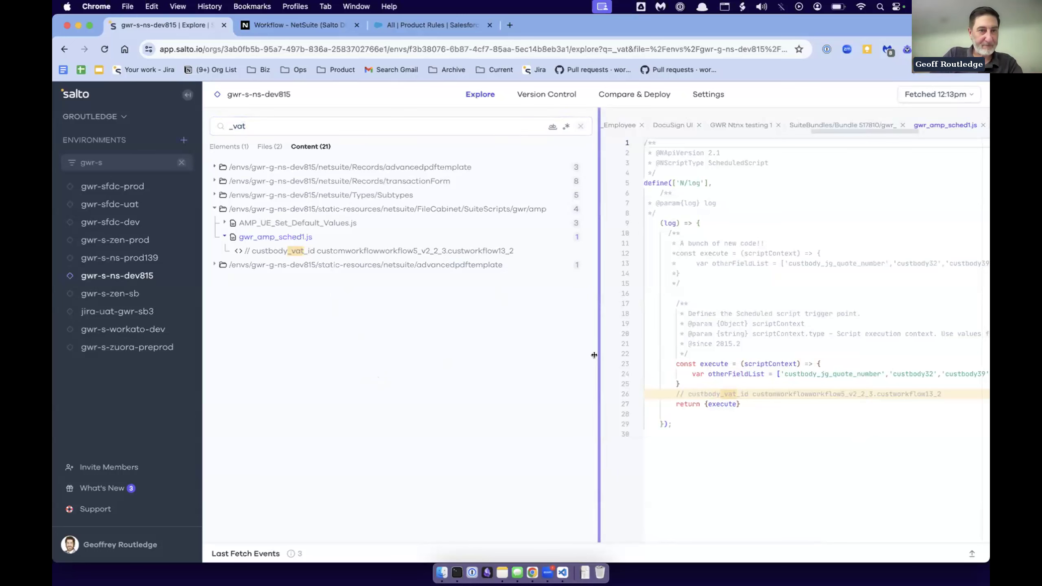
pyautogui.moveTo(594, 355); pyautogui.dragTo(505, 355)
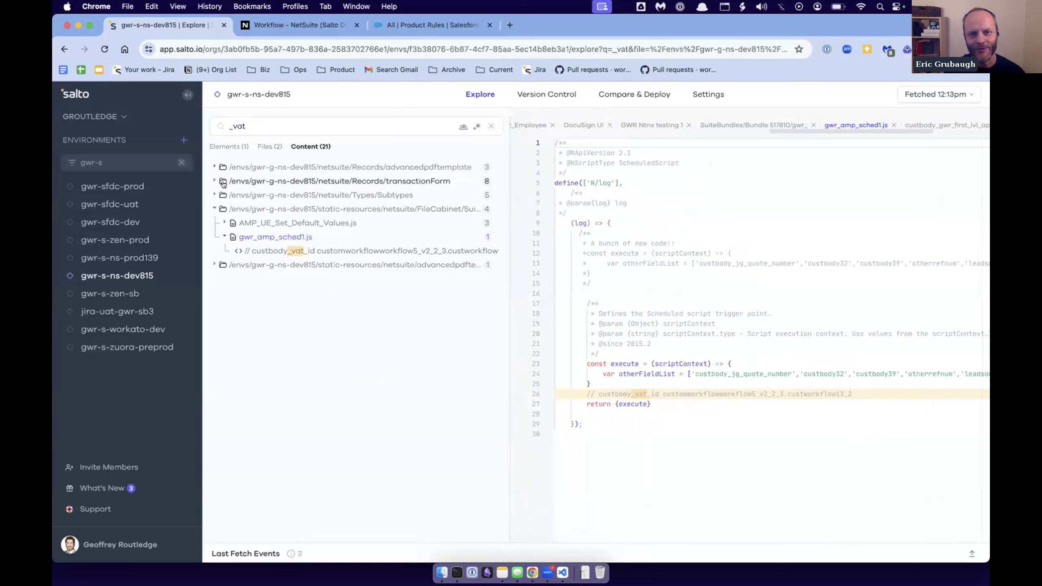
pyautogui.click(181, 163)
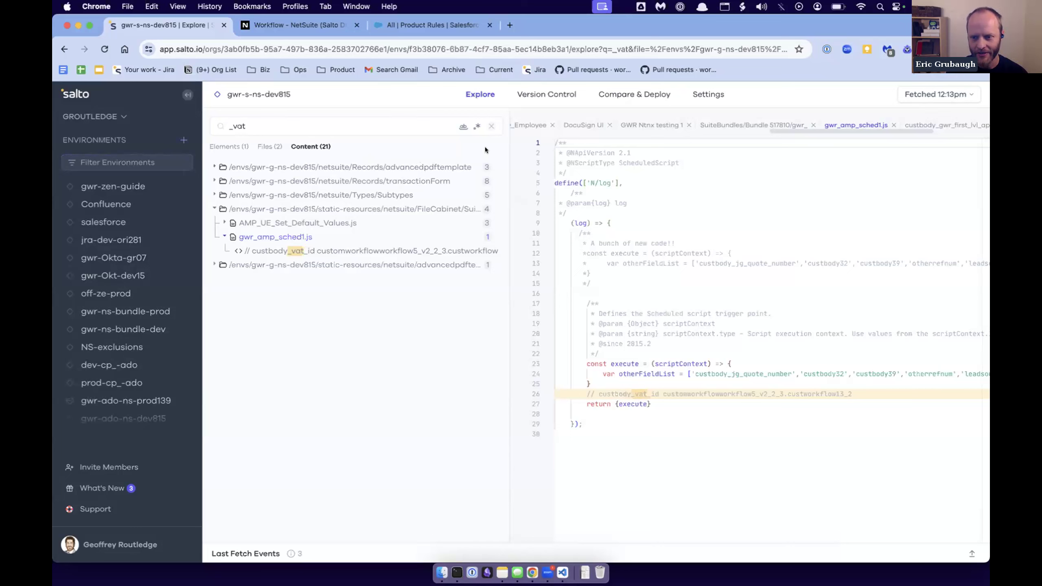
pyautogui.click(489, 126)
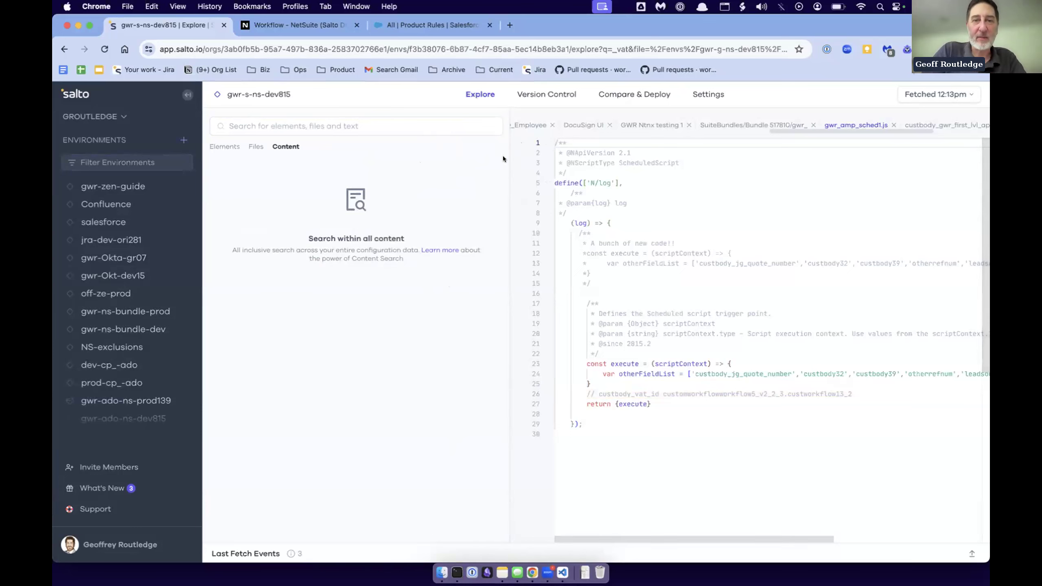
# - Start a new Compare & Deploy with gwr-s-ns-dev815 as the source and gwr-s-ns-prod139 as the target
pyautogui.click(632, 95)
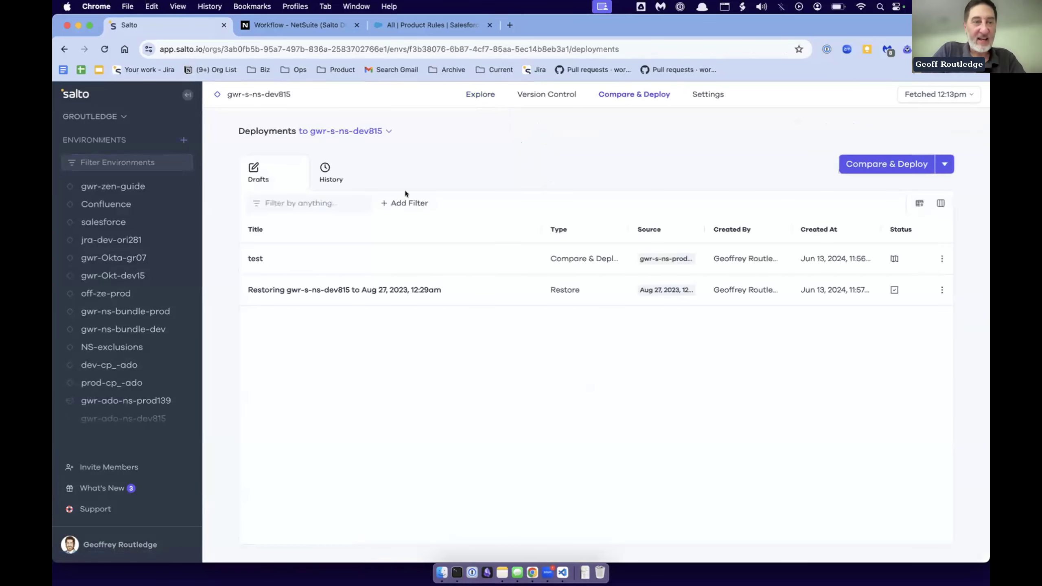
pyautogui.doubleClick(271, 89)
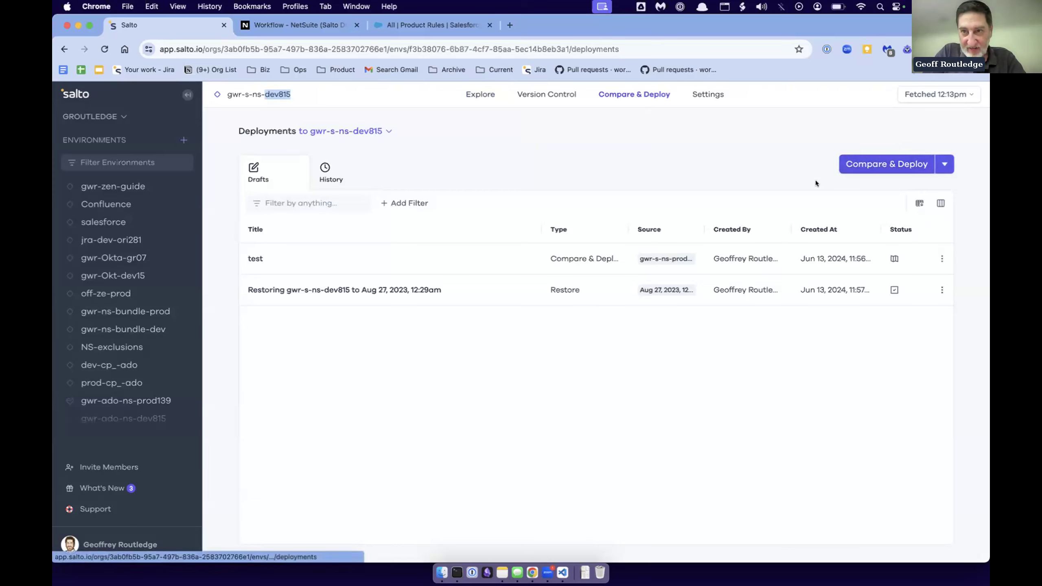
pyautogui.click(886, 164)
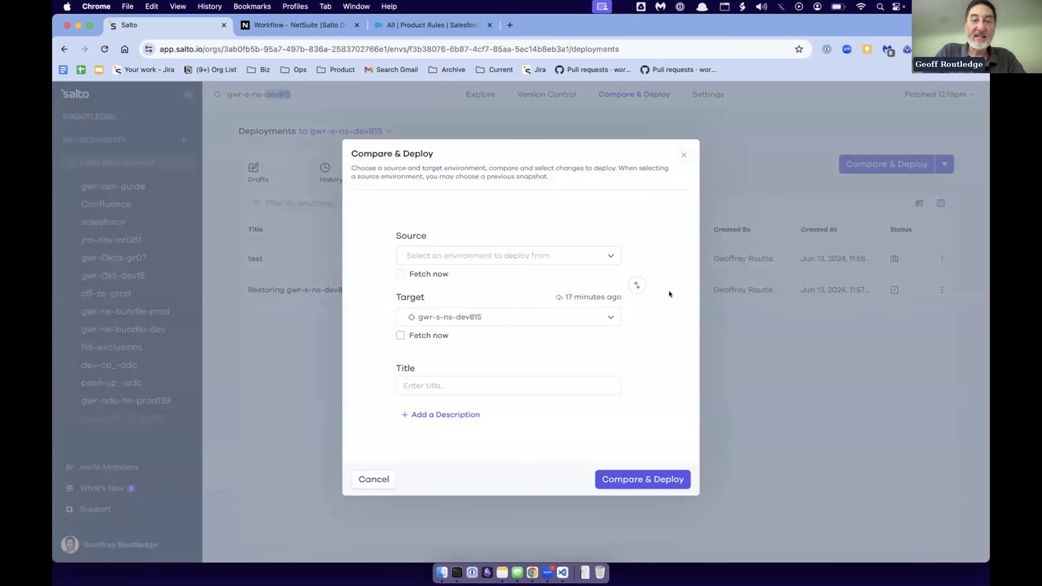
pyautogui.click(637, 284)
pyautogui.click(471, 313)
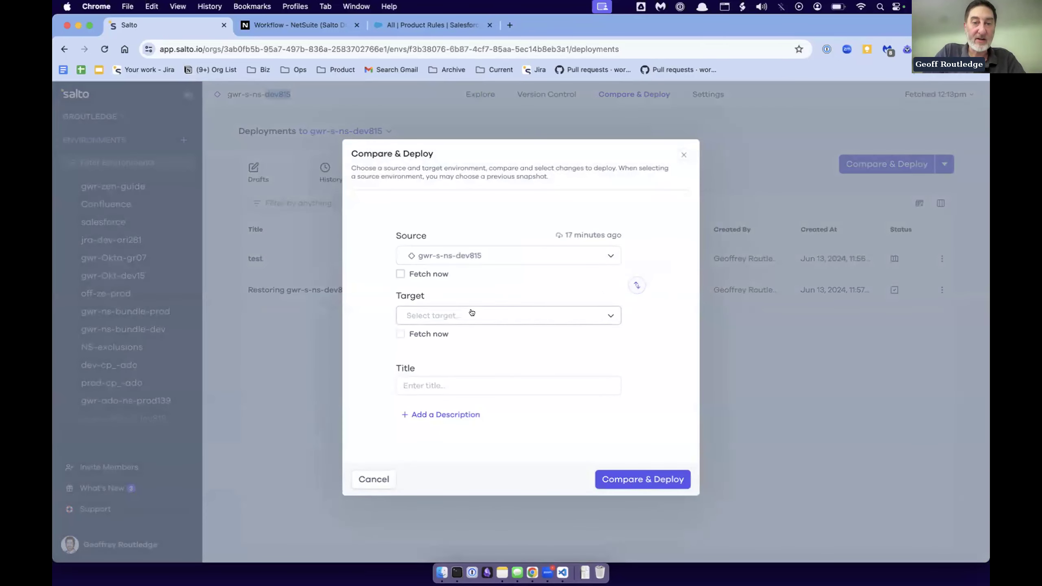
pyautogui.write('s-ns')
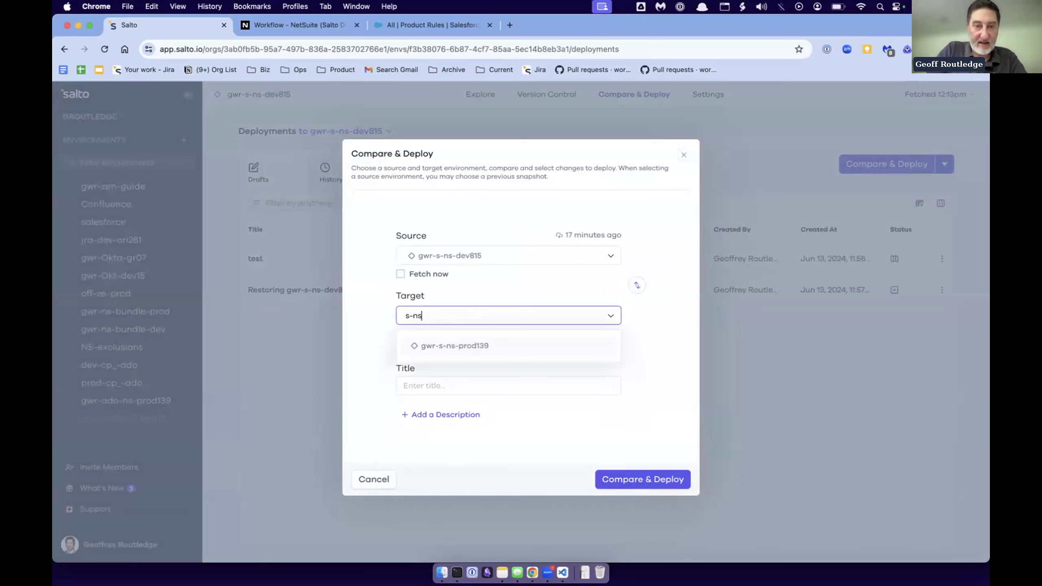
pyautogui.click(469, 355)
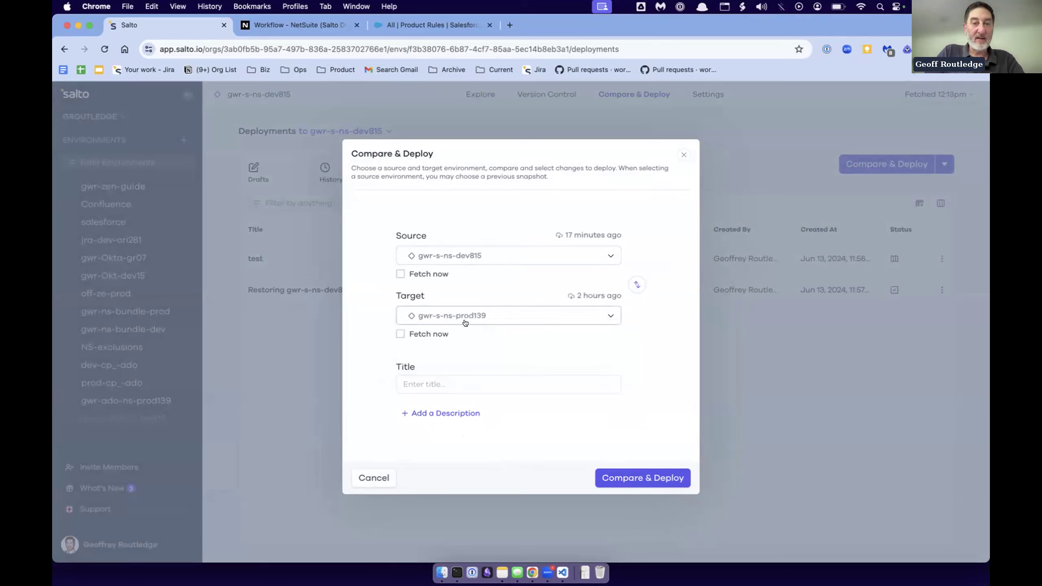
pyautogui.click(636, 284)
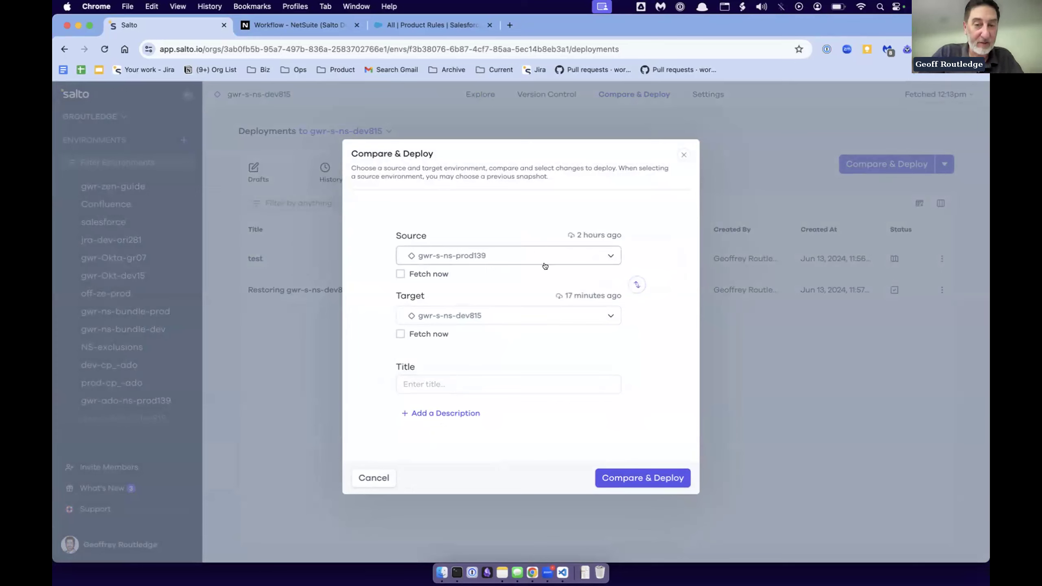
pyautogui.click(637, 284)
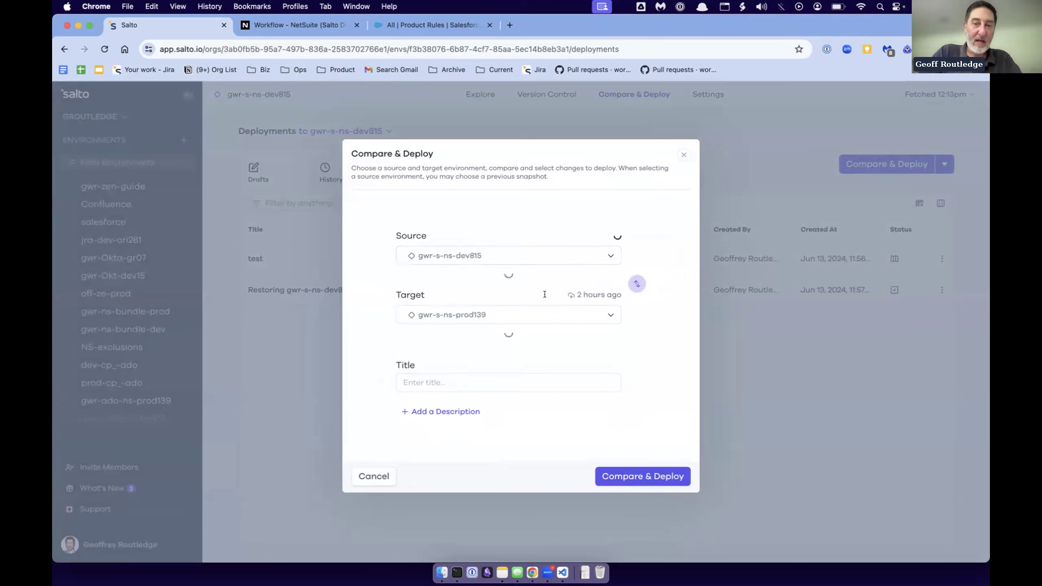
# - Title the deployment "BIZAPP-585 compare styuff" and run the comparison
pyautogui.click(429, 385)
pyautogui.write('BIZAPP-585')
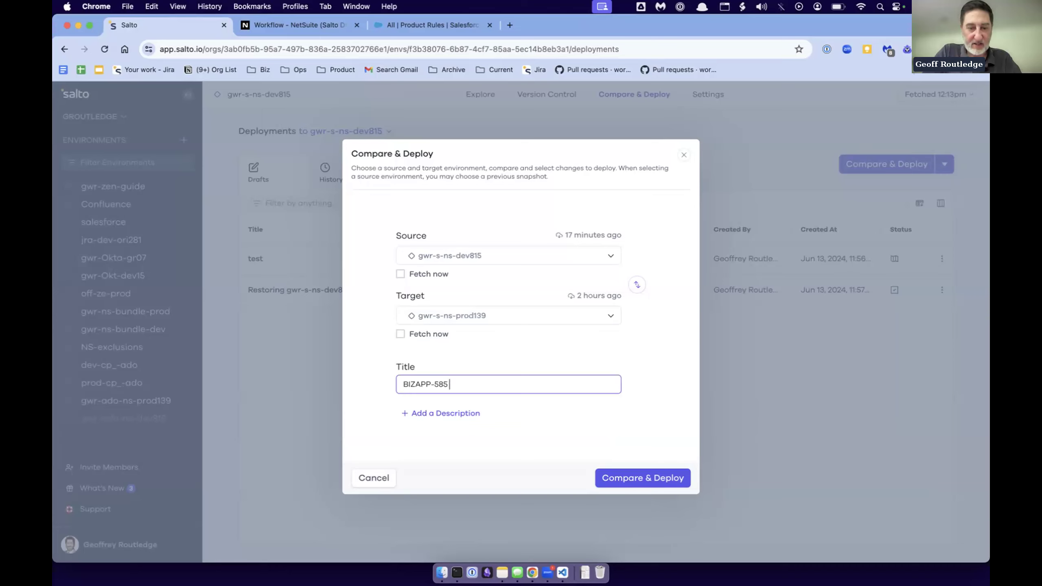
pyautogui.write('compare styuff')
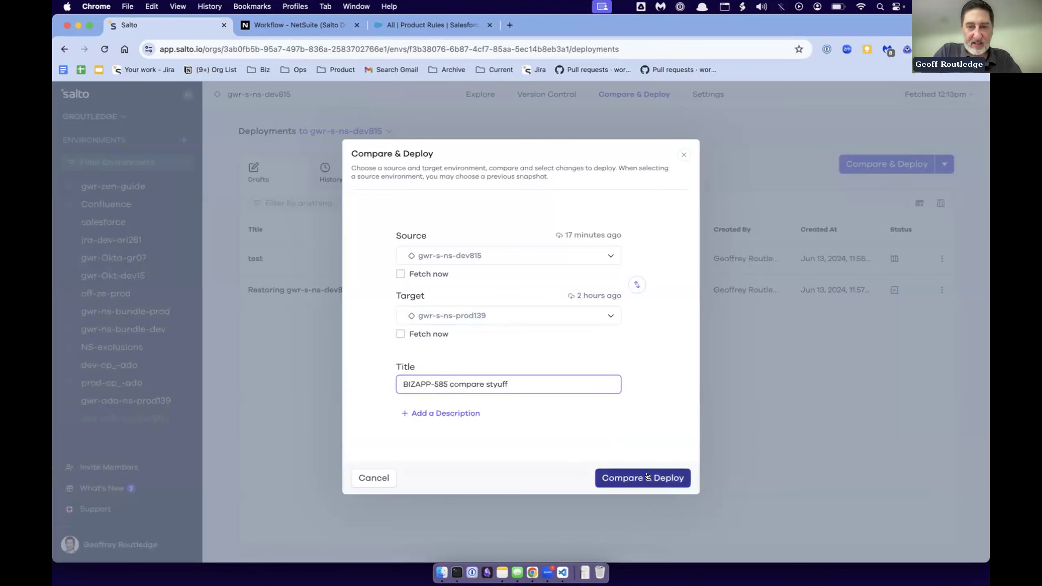
pyautogui.click(599, 475)
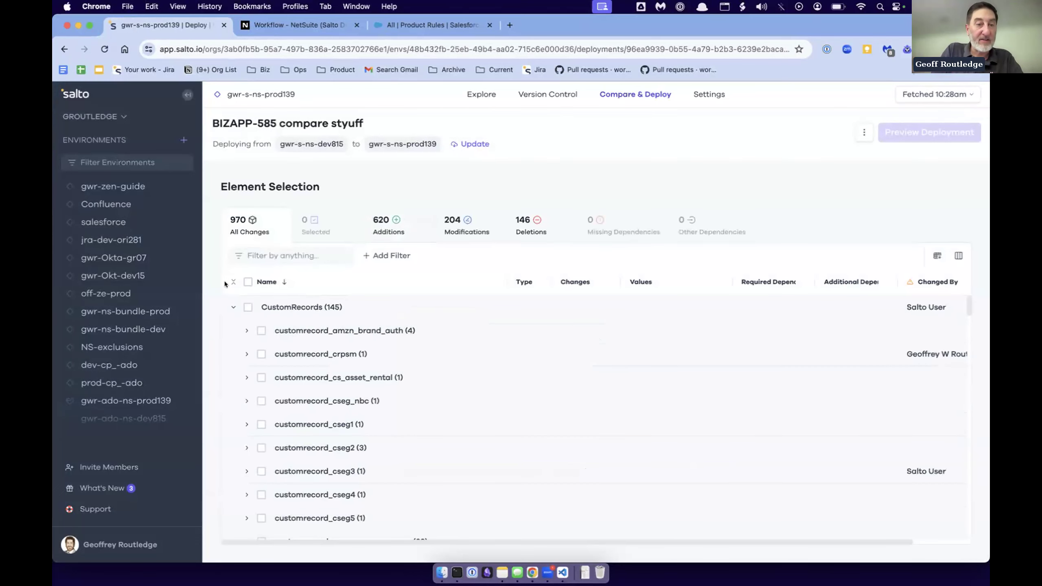
# - Collapse all groups of changed elements and highlight the source and target environment names of the deployment
pyautogui.click(232, 282)
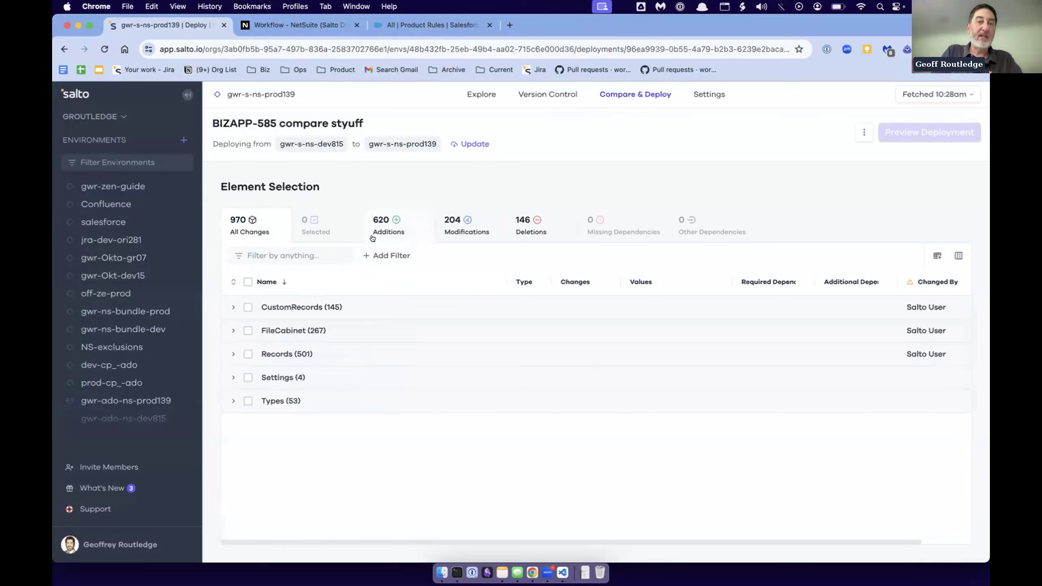
pyautogui.doubleClick(324, 146)
pyautogui.doubleClick(421, 144)
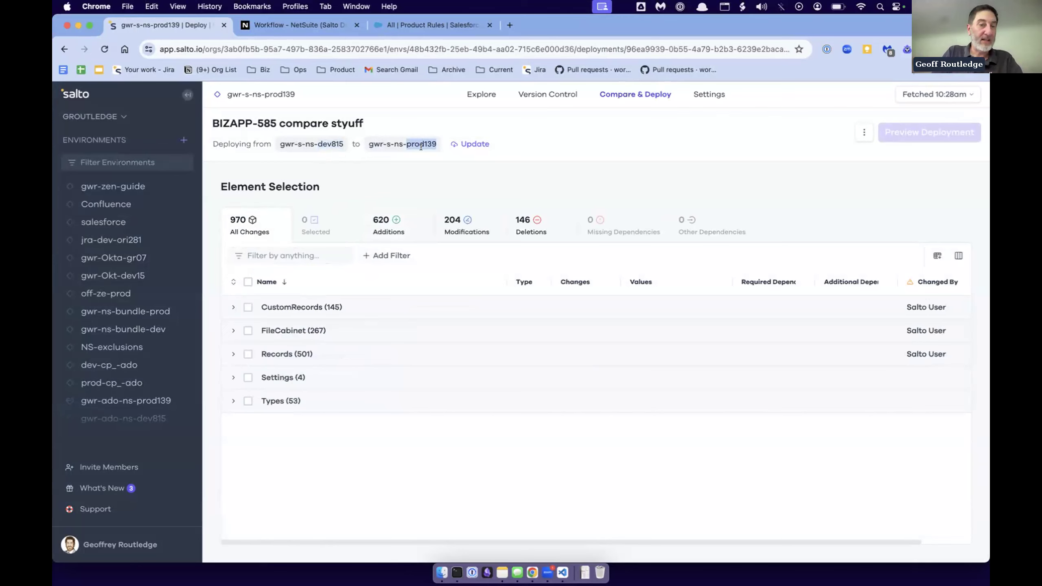
# - List only the additions and examine the account entries under Records, leaving the Records group collapsed
pyautogui.click(381, 229)
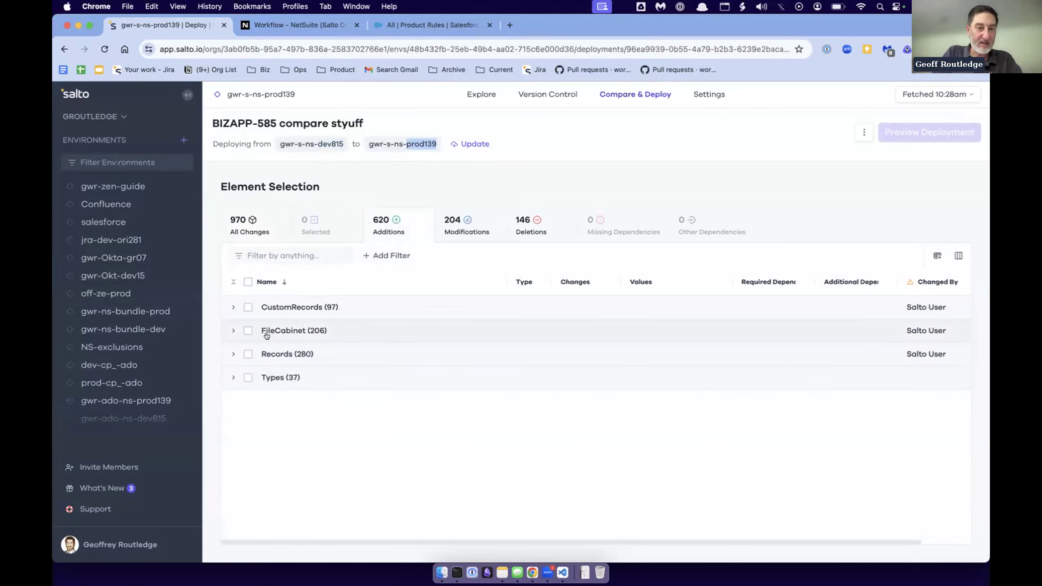
pyautogui.click(232, 354)
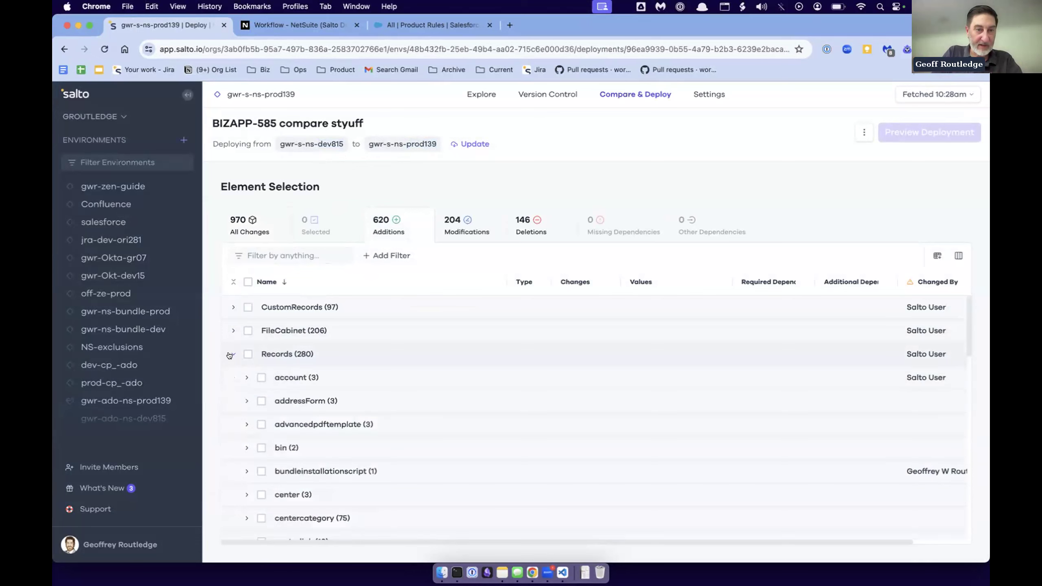
pyautogui.click(245, 378)
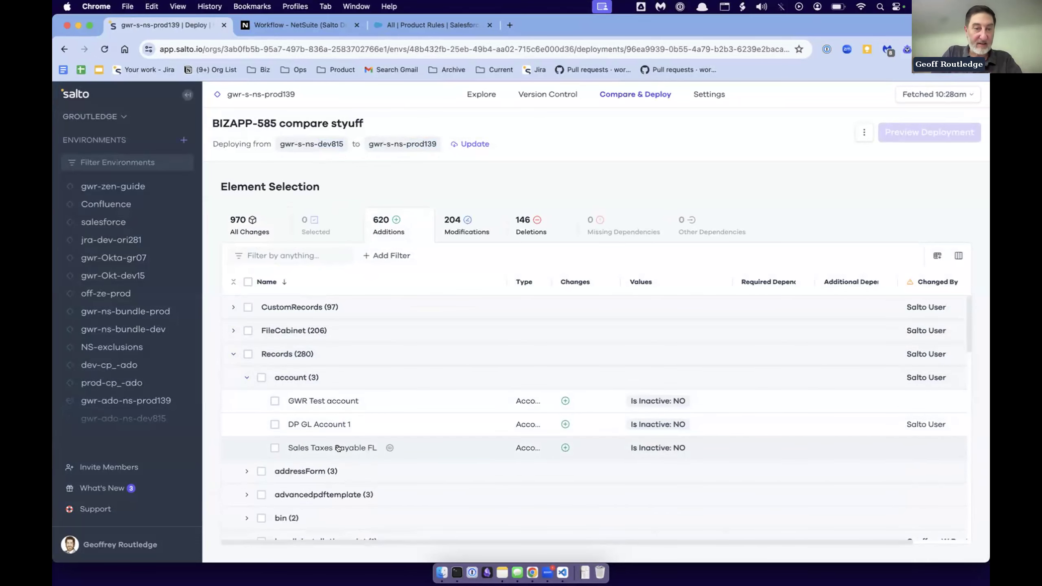
pyautogui.click(233, 354)
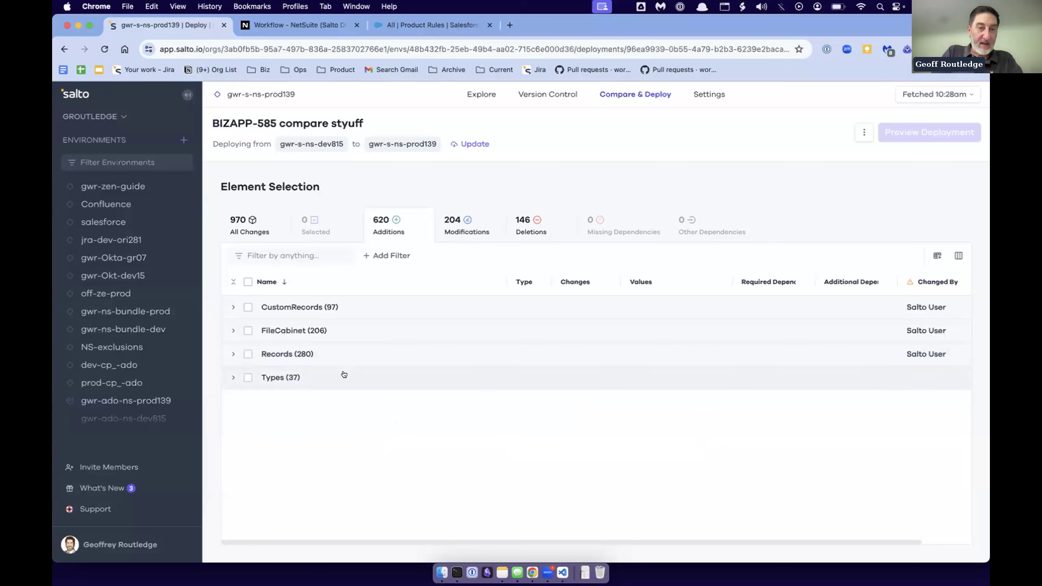
# - List only the modifications and, with the other groups collapsed, expand the workflow entries under Records
pyautogui.click(451, 232)
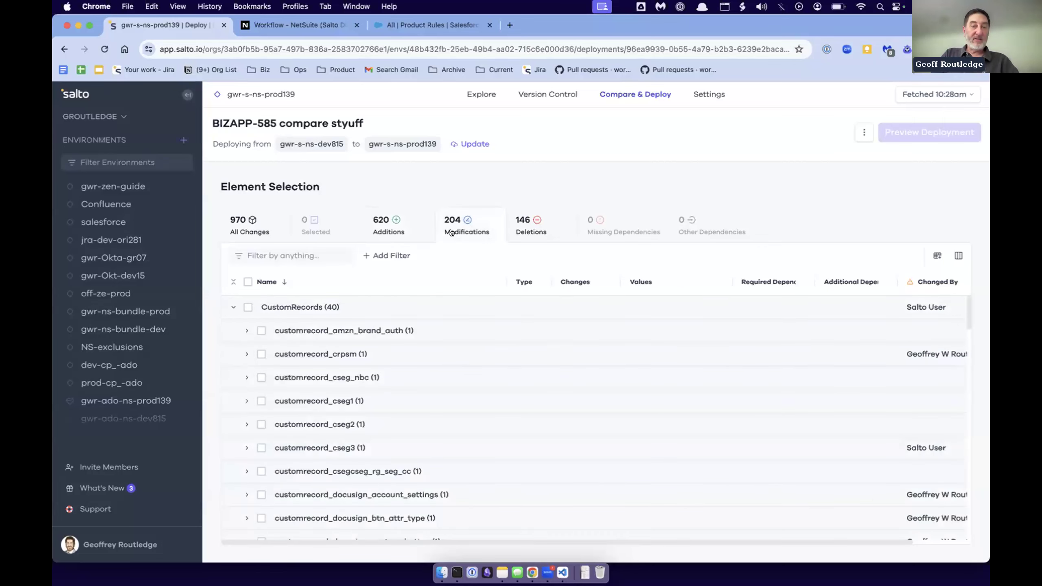
pyautogui.click(232, 281)
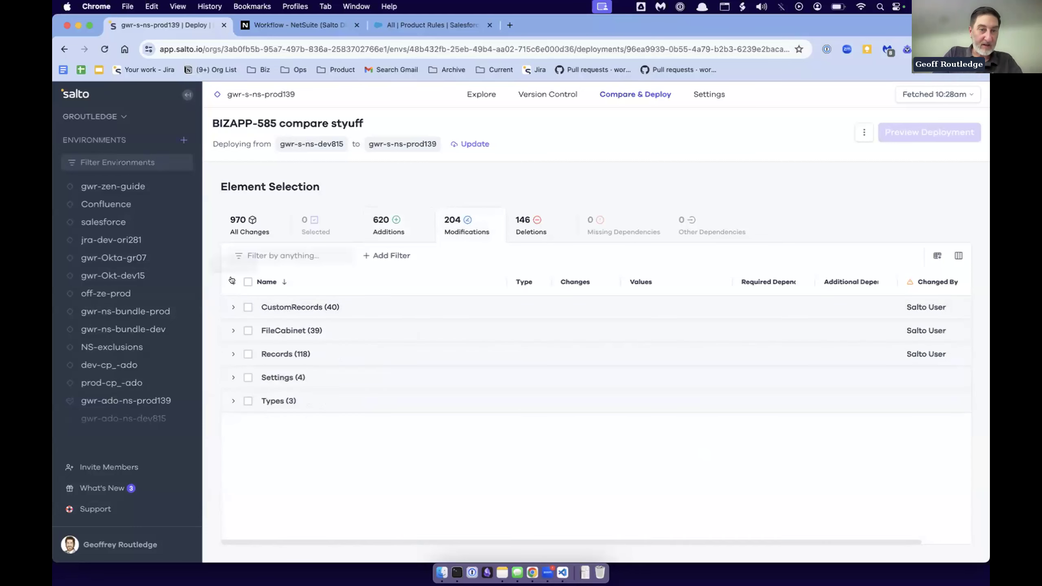
pyautogui.click(233, 354)
pyautogui.scroll(-10, 313, 425)
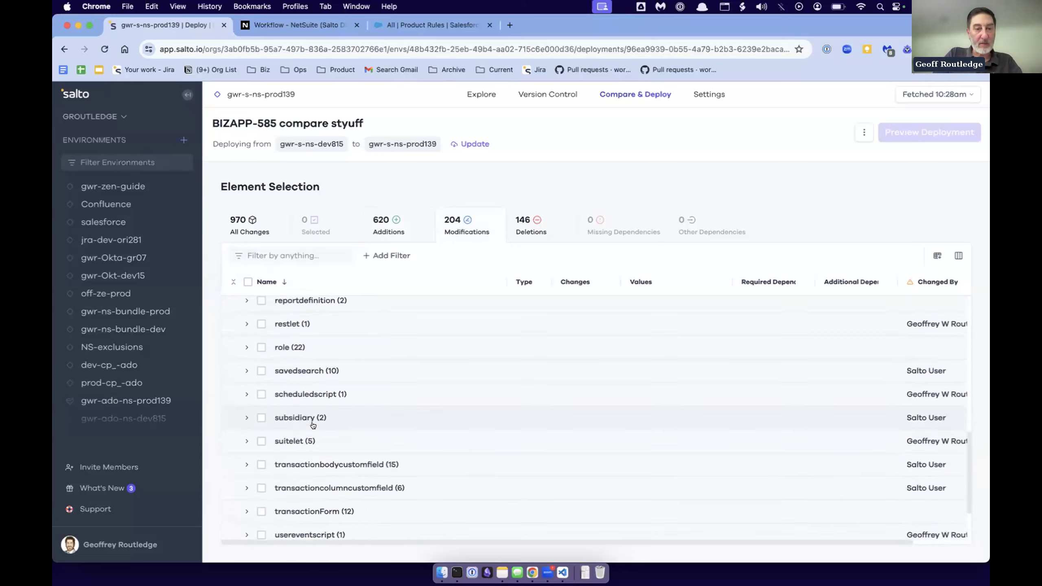
pyautogui.click(246, 482)
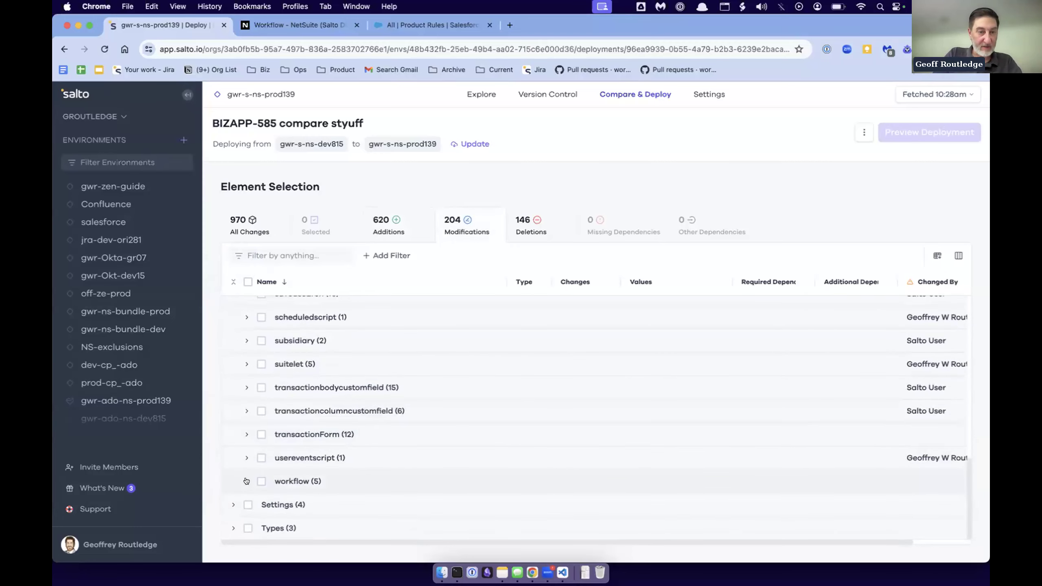
pyautogui.scroll(-3, 300, 481)
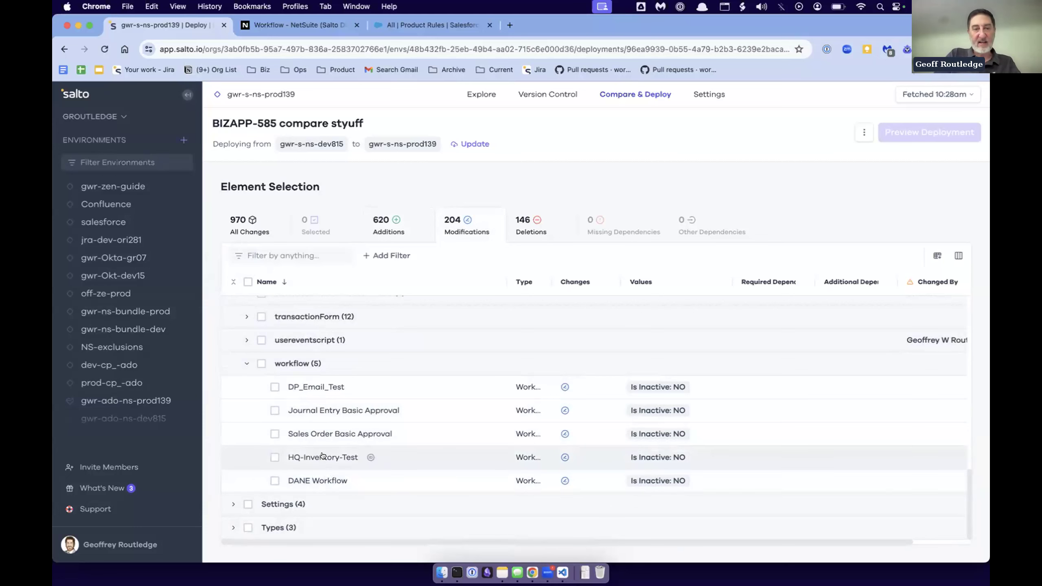
# - Review the source and target differences of the HQ-Inventory-Test workflow, and close its details
pyautogui.click(381, 458)
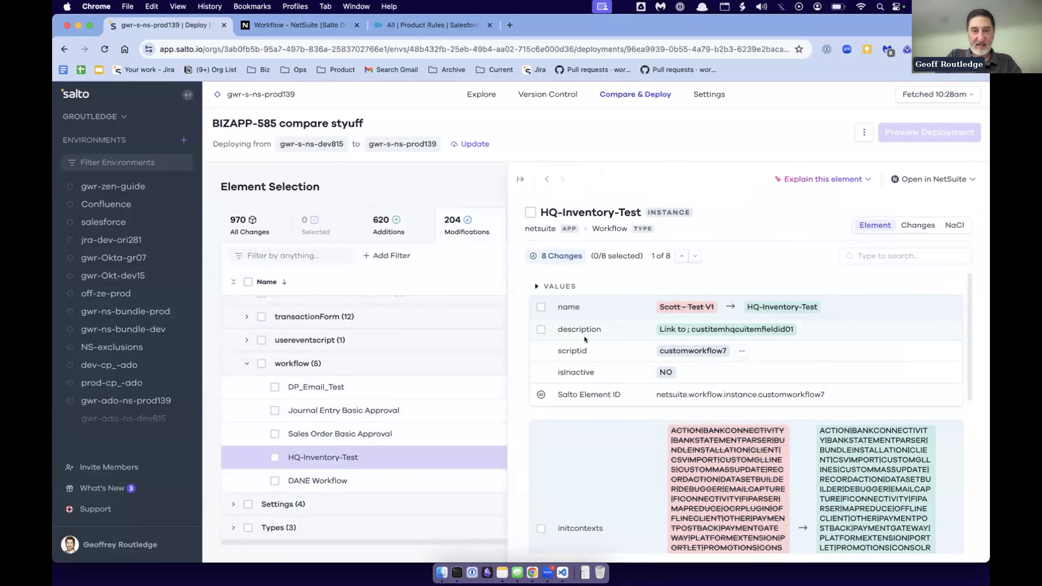
pyautogui.scroll(-10, 731, 427)
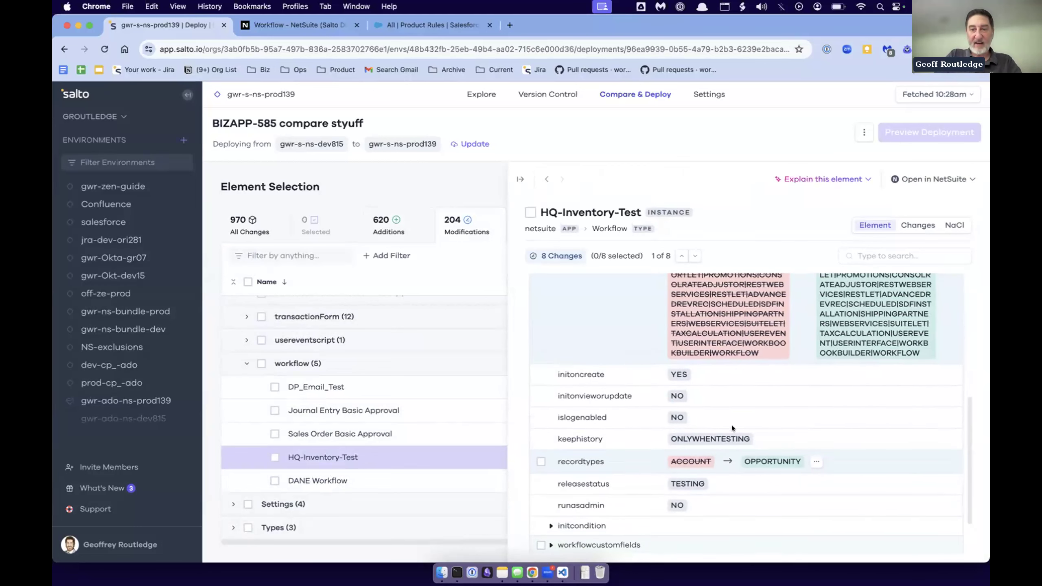
pyautogui.scroll(-2, 731, 425)
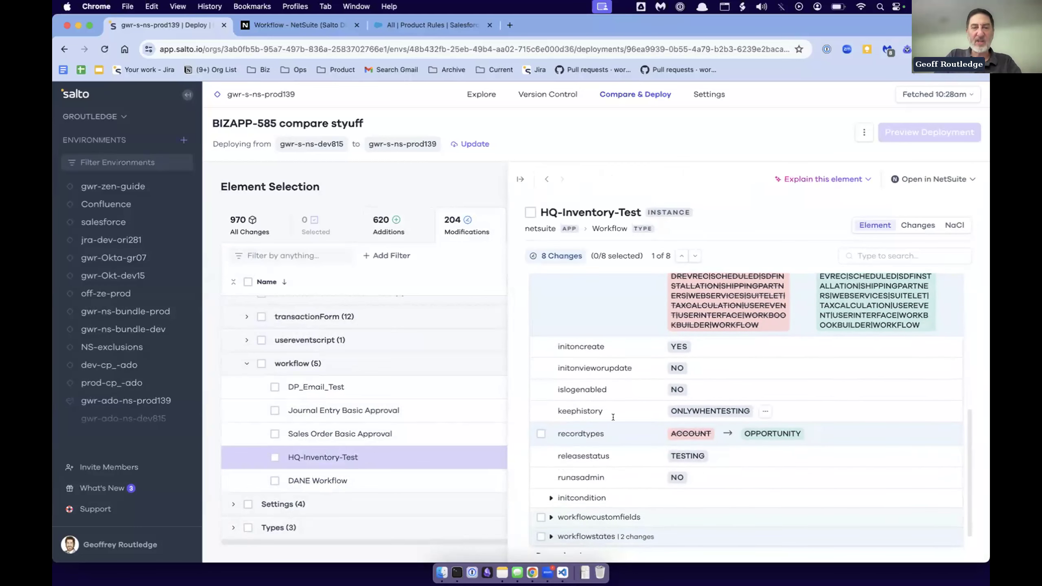
pyautogui.click(517, 180)
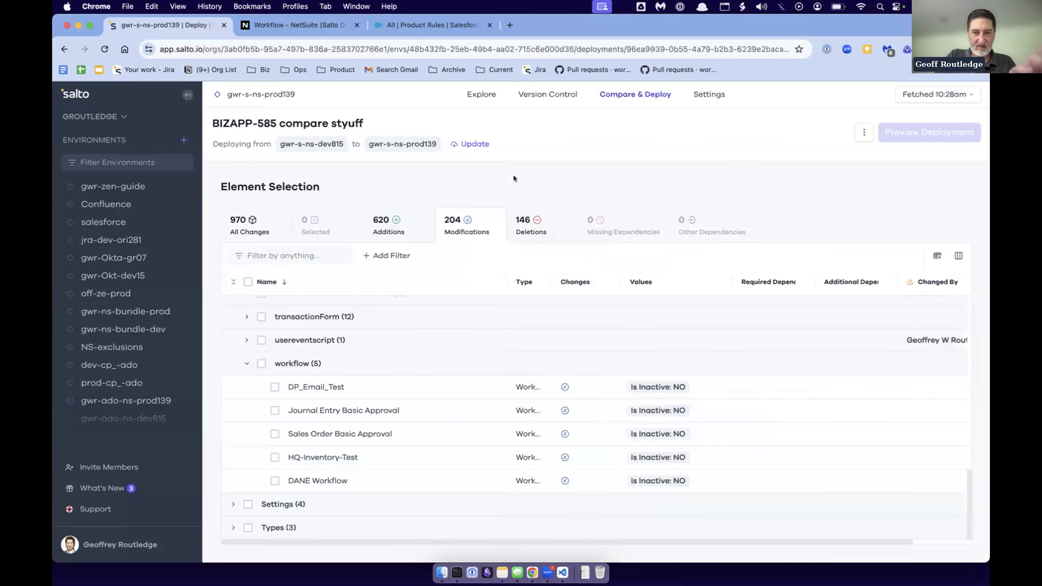
# - Examine the Sales Order Basic Approval workflow's differences, expanding its added workflowcustomfield entries, and highlight the source environment name
pyautogui.click(322, 434)
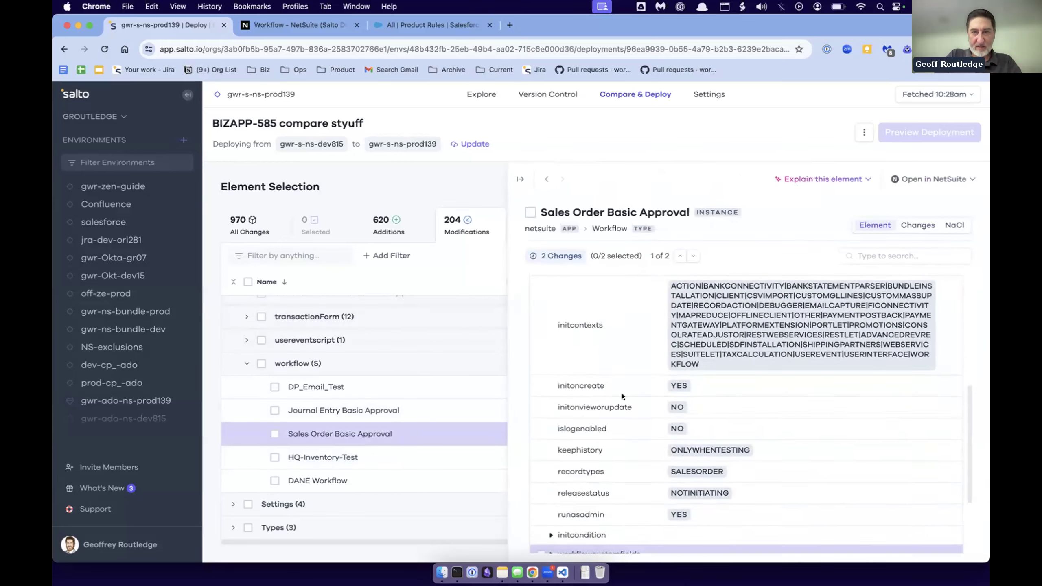
pyautogui.scroll(-3, 622, 393)
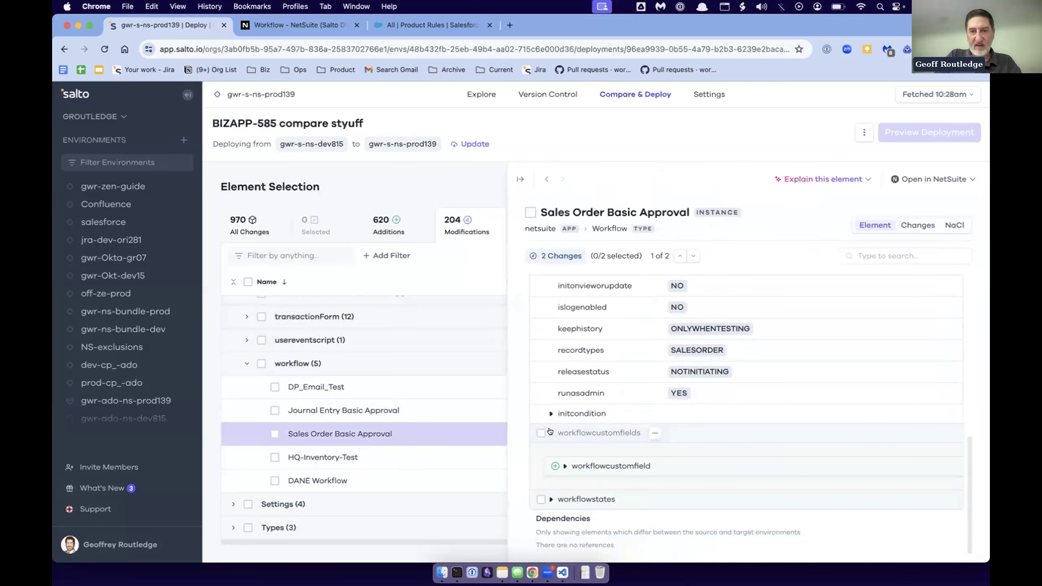
pyautogui.scroll(5, 644, 335)
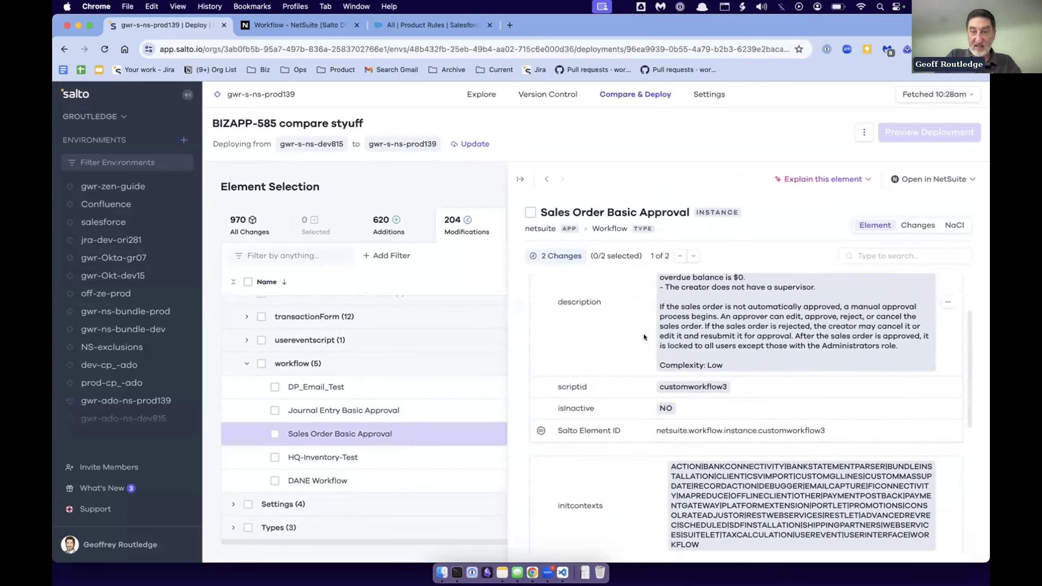
pyautogui.scroll(2, 643, 334)
pyautogui.scroll(-6, 665, 396)
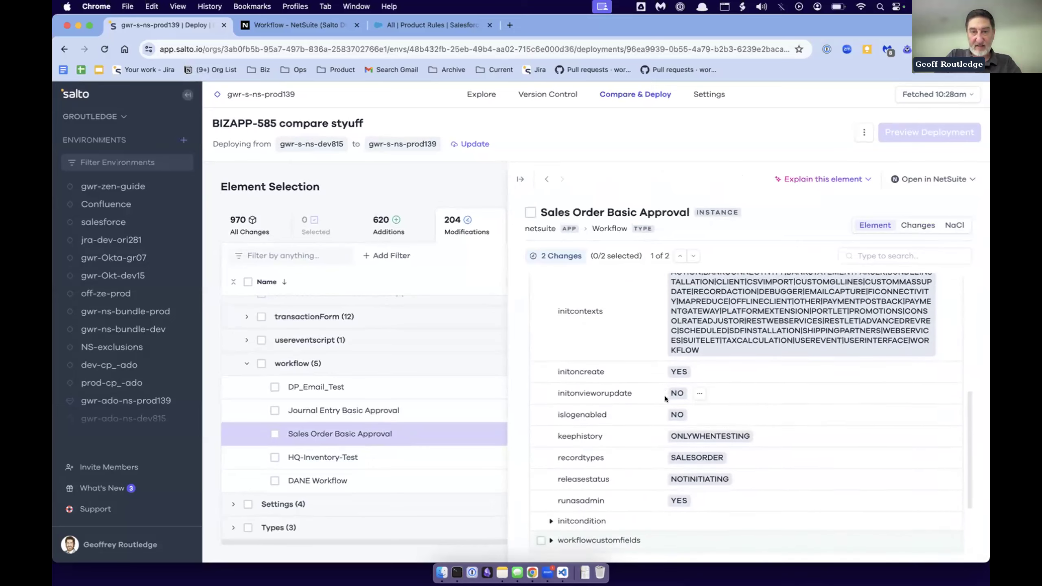
pyautogui.scroll(-3, 664, 396)
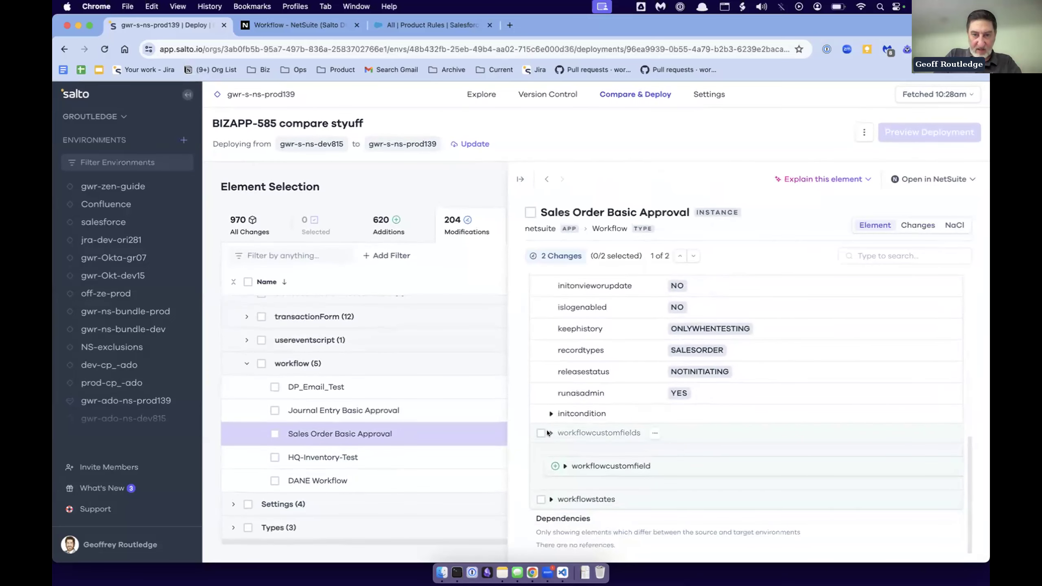
pyautogui.click(565, 466)
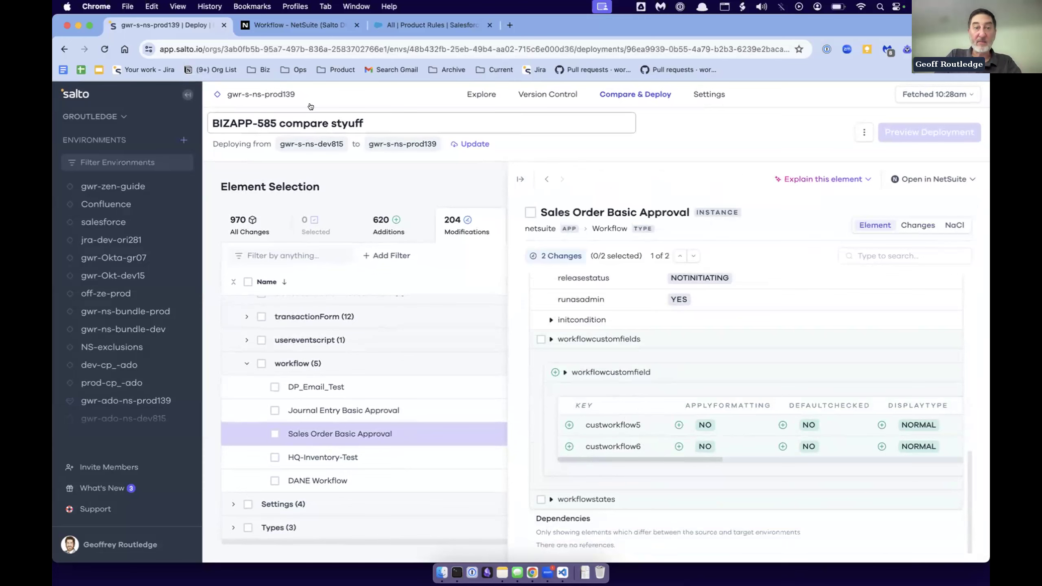
pyautogui.doubleClick(322, 142)
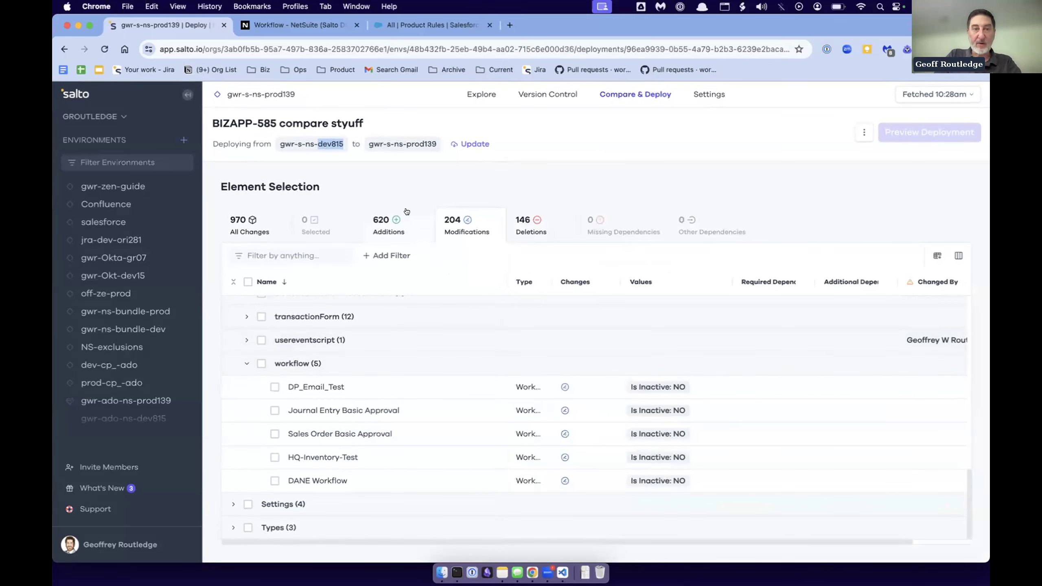
pyautogui.click(417, 142)
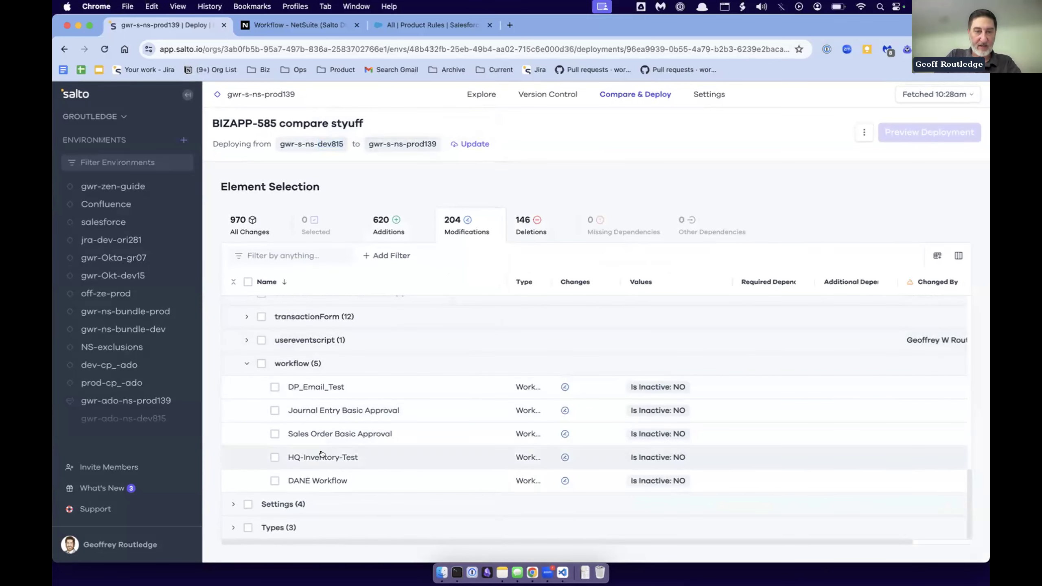
# - Select all changes of the Sales Order Basic Approval workflow for deployment and generate the deployment preview
pyautogui.click(323, 433)
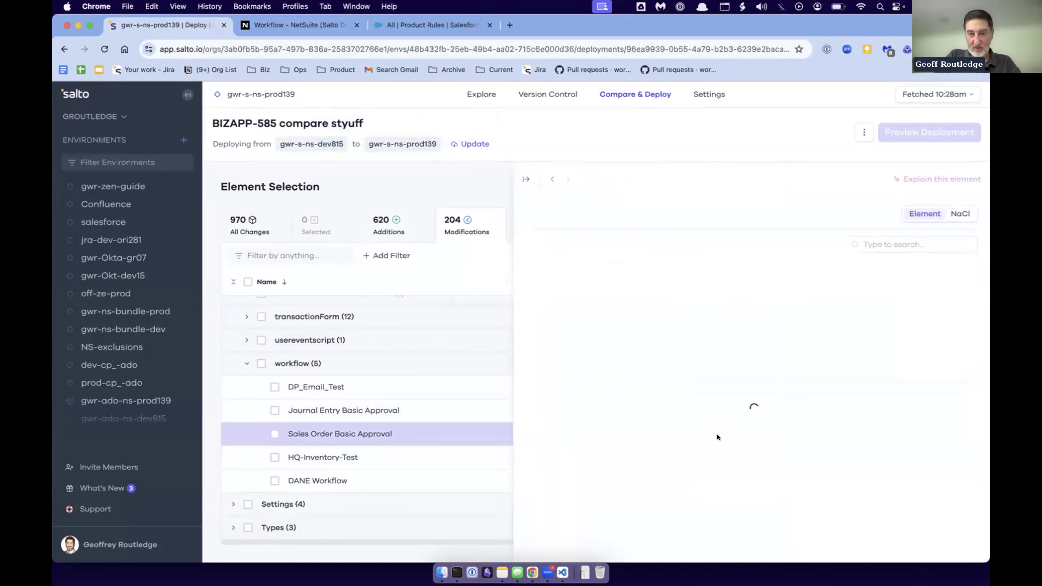
pyautogui.scroll(-10, 718, 446)
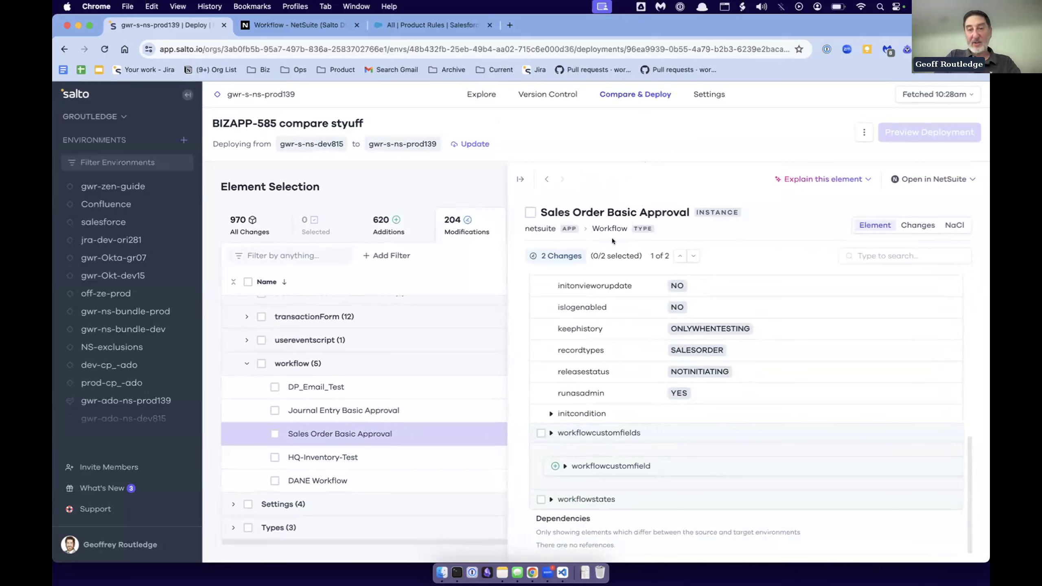
pyautogui.click(531, 212)
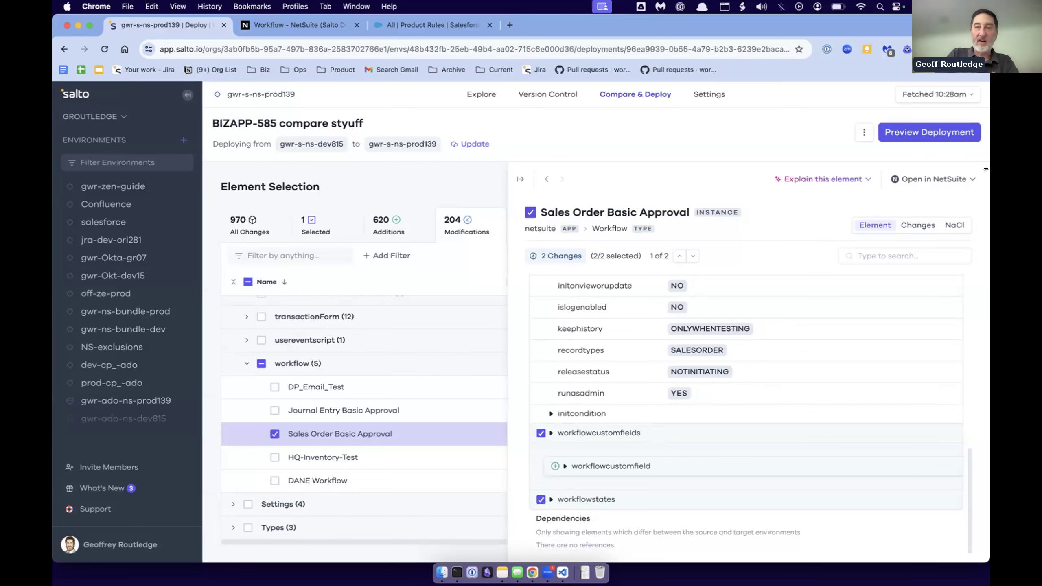
pyautogui.click(909, 125)
pyautogui.click(907, 126)
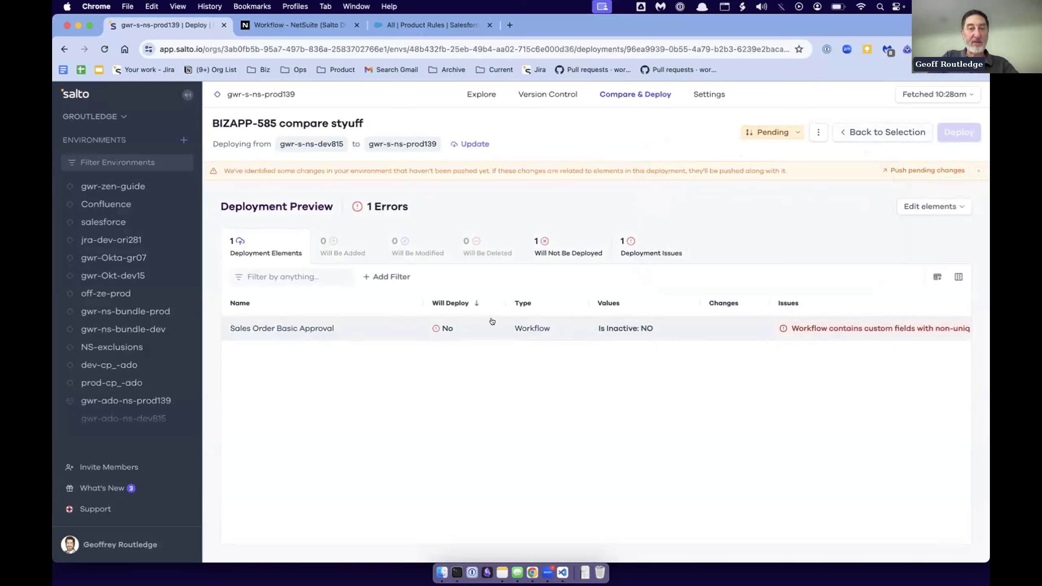
# - Open the Sales Order Basic Approval deployment issue, highlight the non-unique custom field ID named in it, and close the details
pyautogui.click(812, 339)
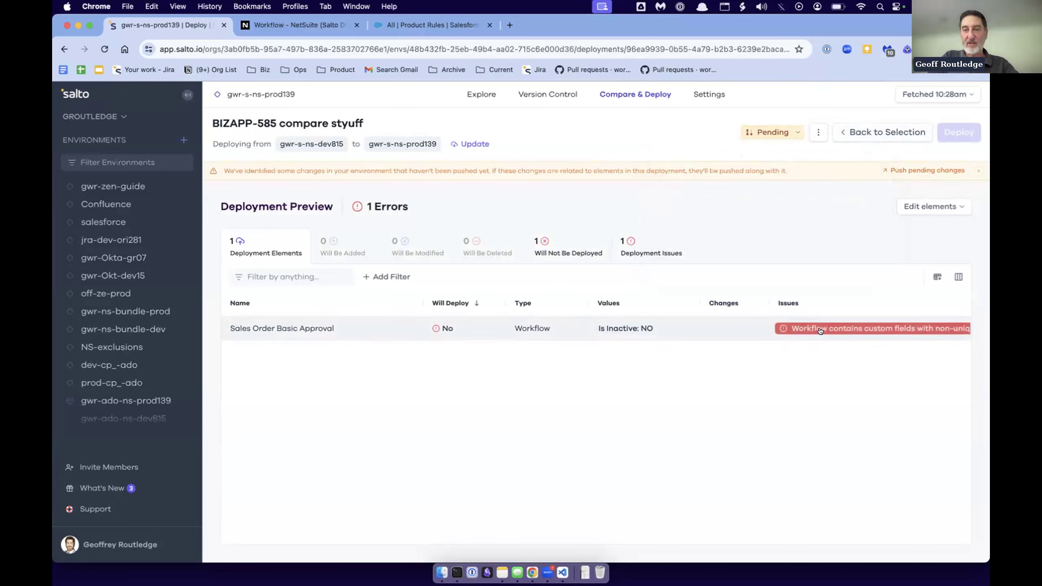
pyautogui.click(643, 356)
pyautogui.click(681, 326)
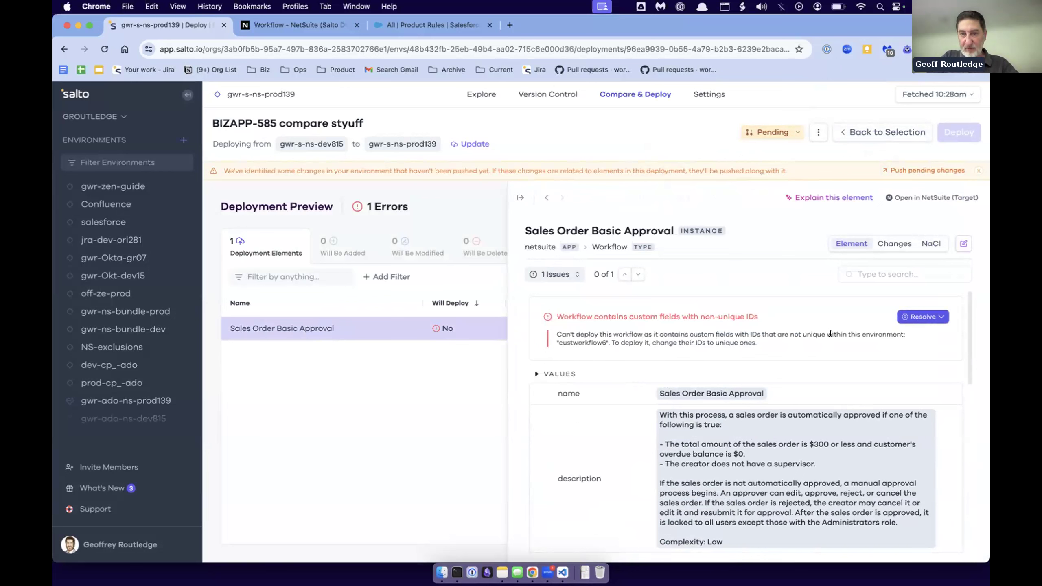
pyautogui.doubleClick(584, 341)
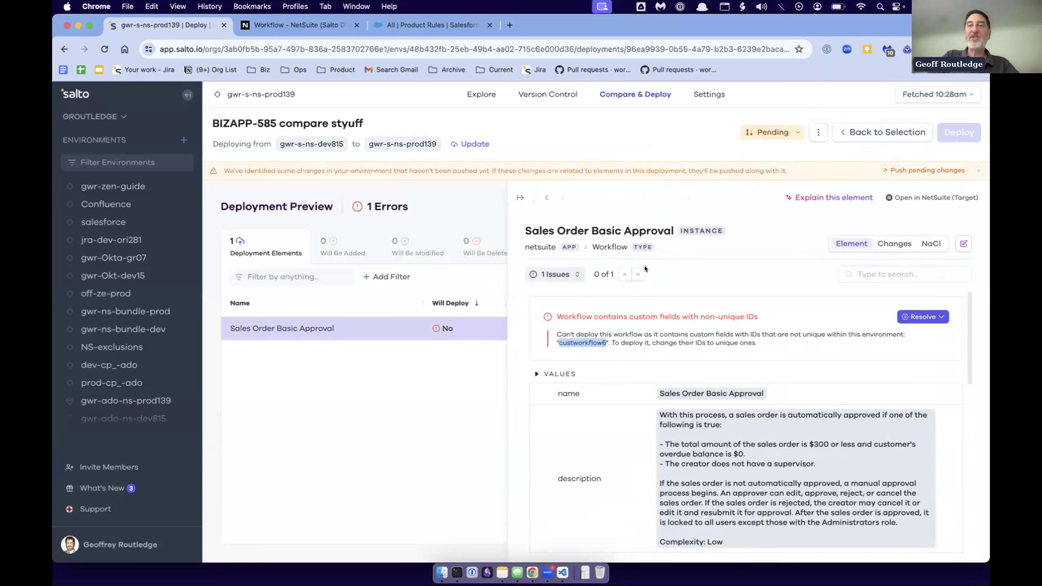
pyautogui.click(518, 198)
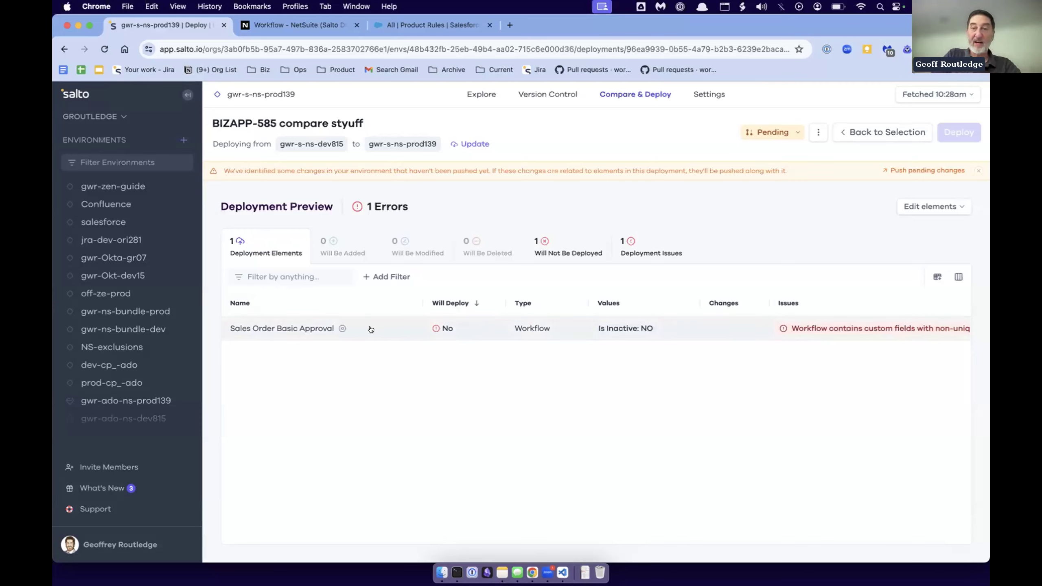
# - View the pull request information, and review the Sales Order Basic Approval details down to its custom fields
pyautogui.click(763, 132)
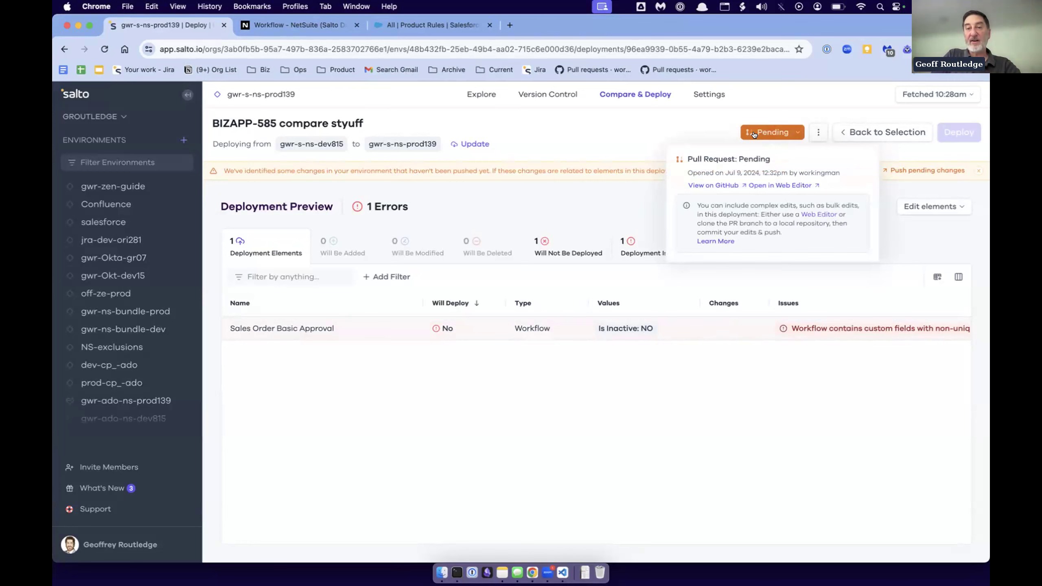
pyautogui.click(385, 328)
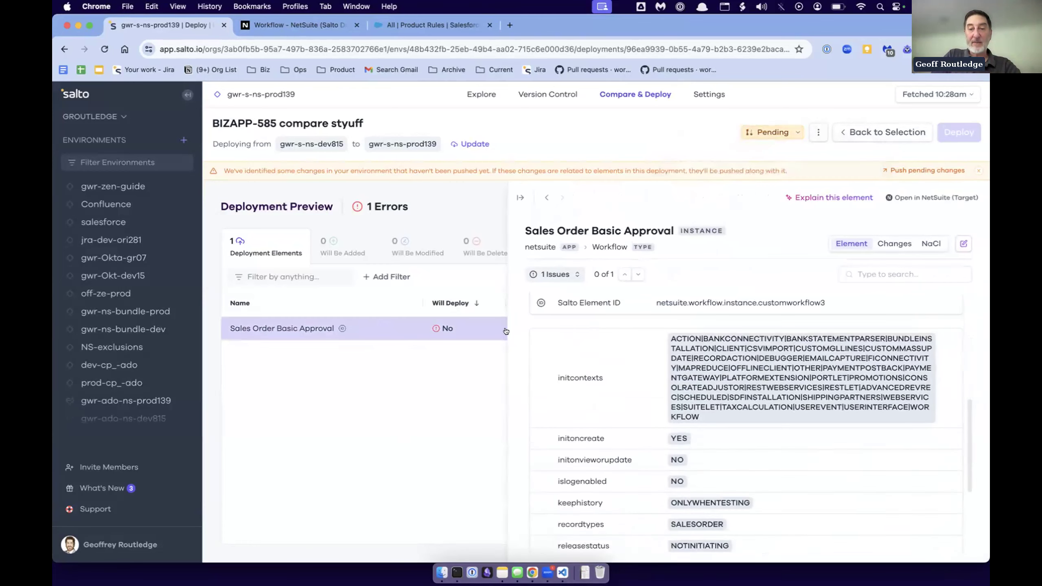
pyautogui.scroll(-5, 652, 380)
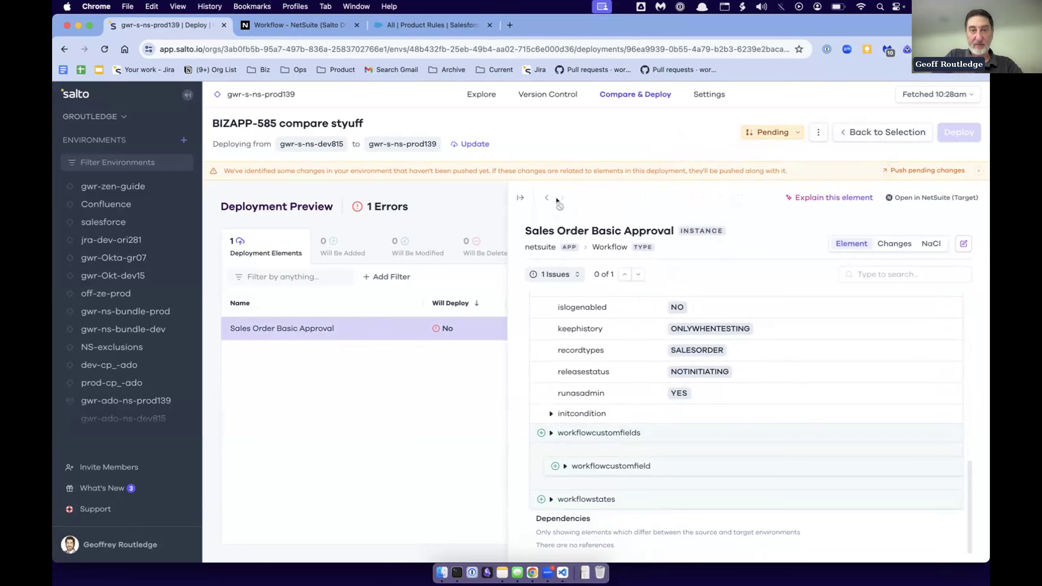
pyautogui.click(519, 196)
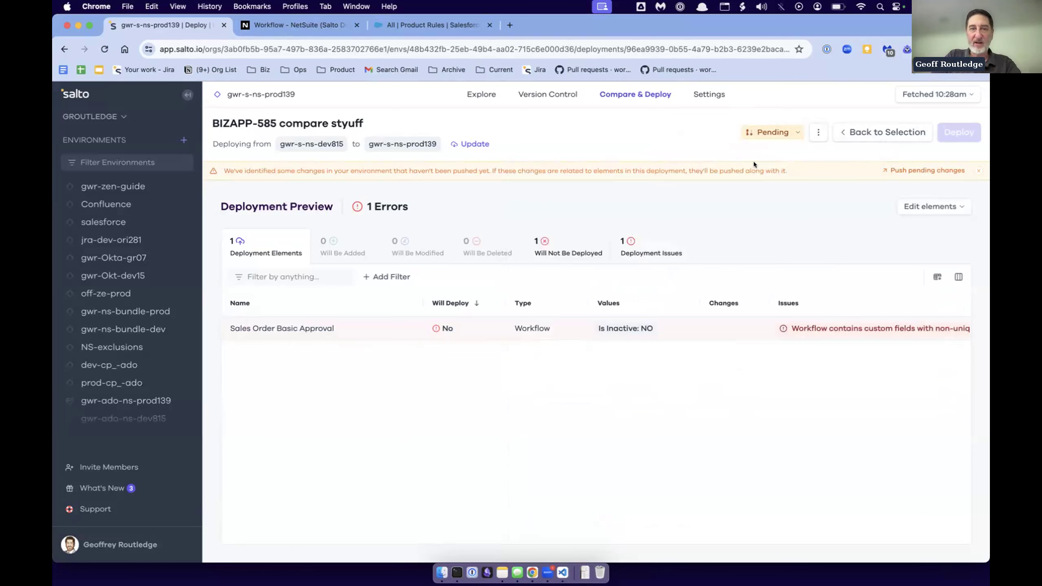
# - Return to the element selection, collapse the groups, and clear the selection under Records
pyautogui.click(858, 130)
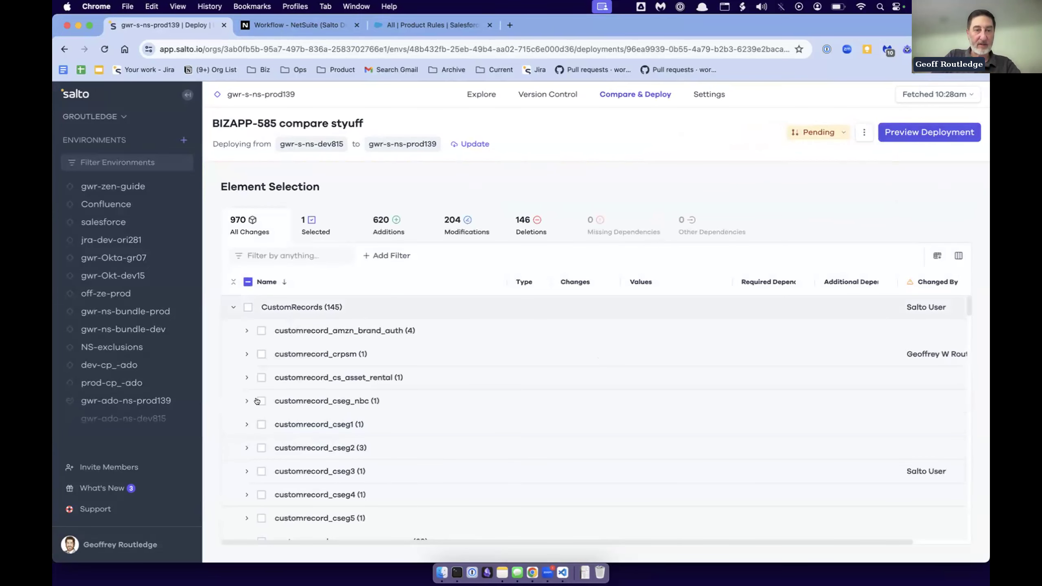
pyautogui.click(232, 307)
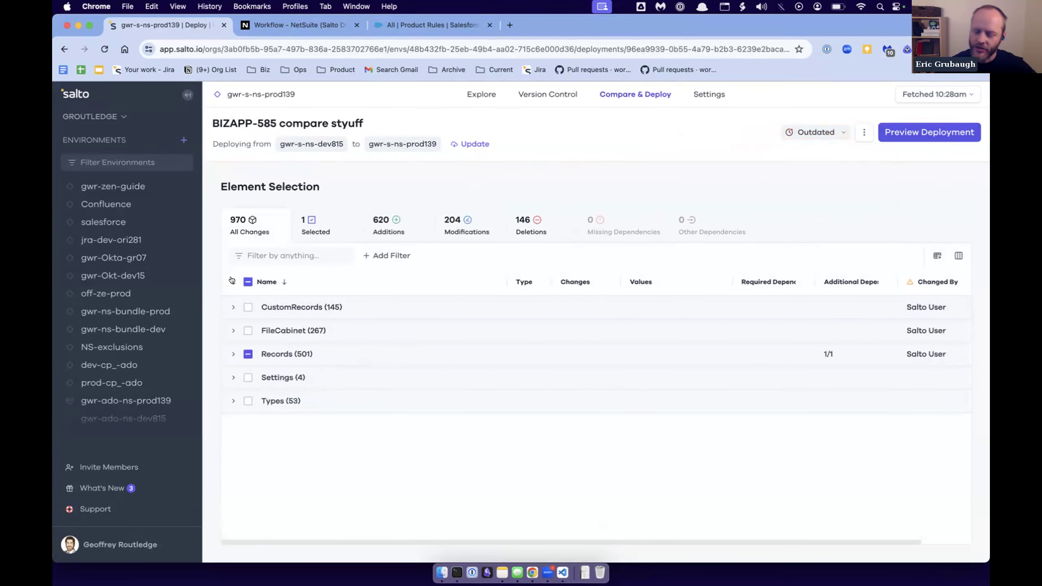
pyautogui.click(232, 355)
pyautogui.click(246, 354)
pyautogui.click(245, 354)
pyautogui.click(233, 354)
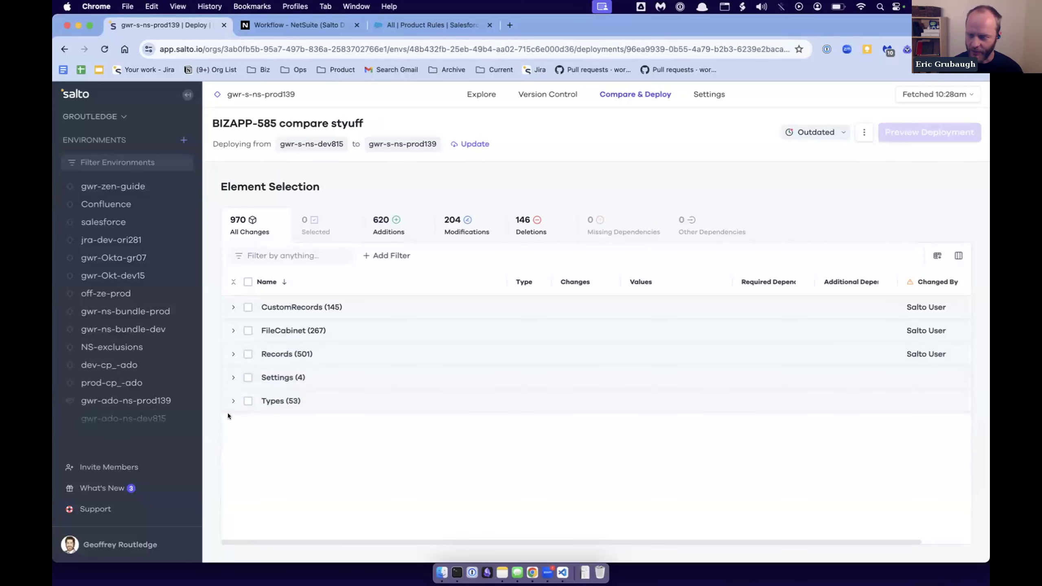
# - Expand the workflow entries under Records and select the GWR SO approval workflow for deployment
pyautogui.click(233, 354)
pyautogui.scroll(-10, 255, 390)
pyautogui.rightClick(267, 345)
pyautogui.press('Escape')
pyautogui.scroll(-5, 273, 409)
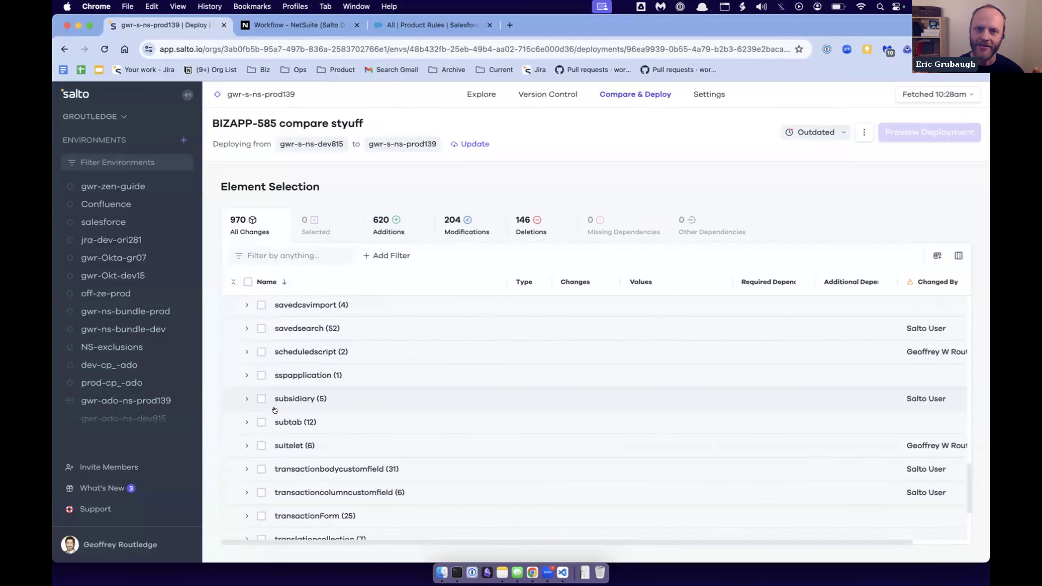
pyautogui.scroll(-3, 275, 410)
pyautogui.click(308, 447)
pyautogui.scroll(-8, 308, 447)
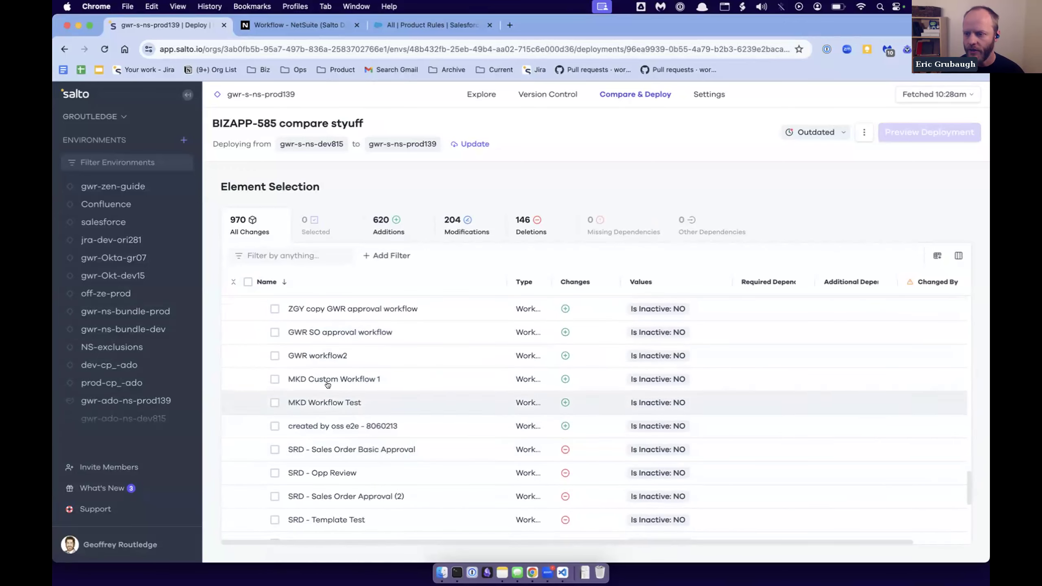
pyautogui.click(406, 355)
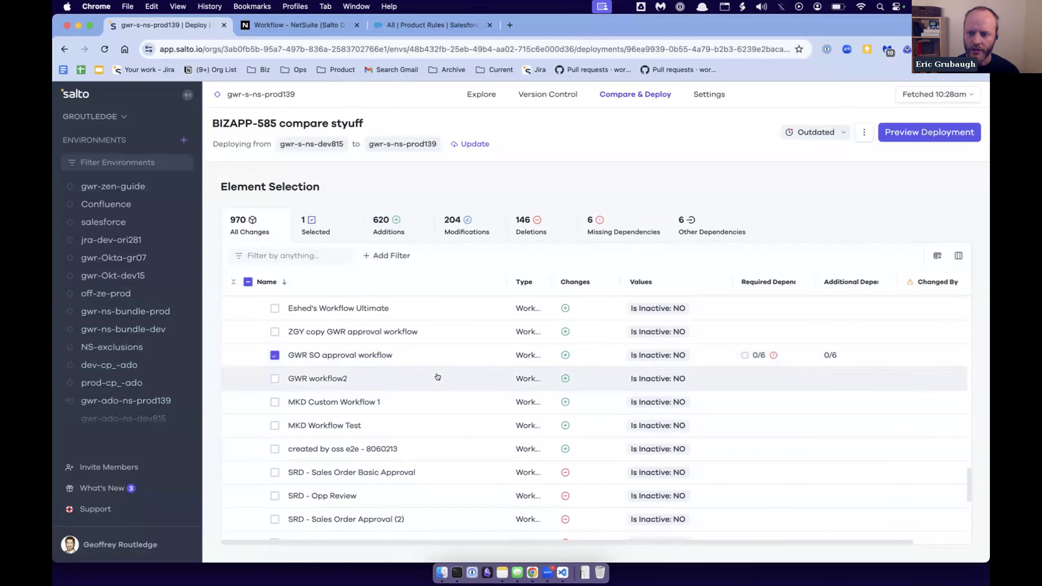
# - Add all missing dependencies under Records and FileCabinet to the selection, and preview the deployment of the selected elements
pyautogui.click(613, 230)
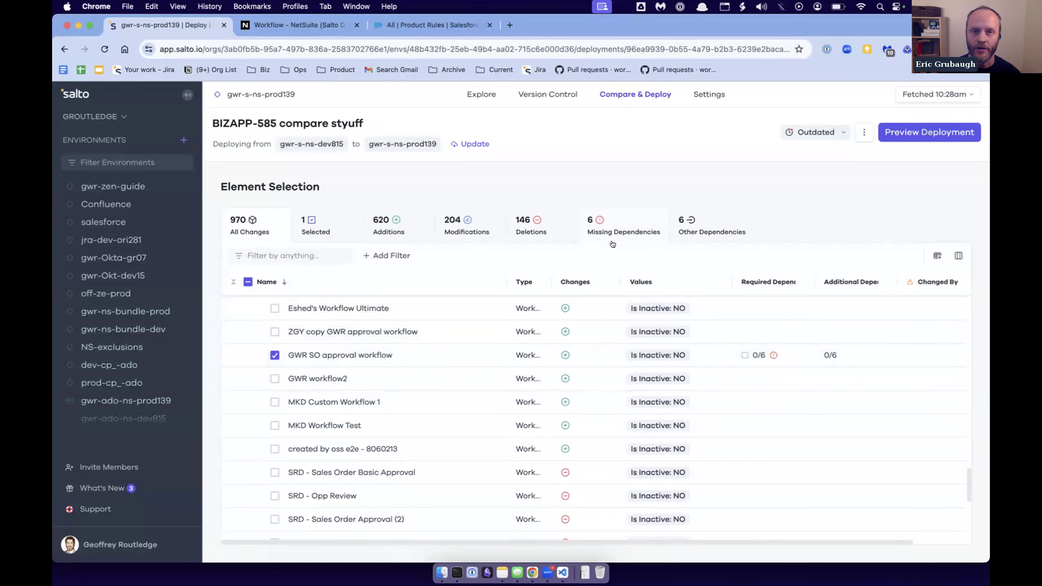
pyautogui.click(248, 307)
pyautogui.click(248, 307)
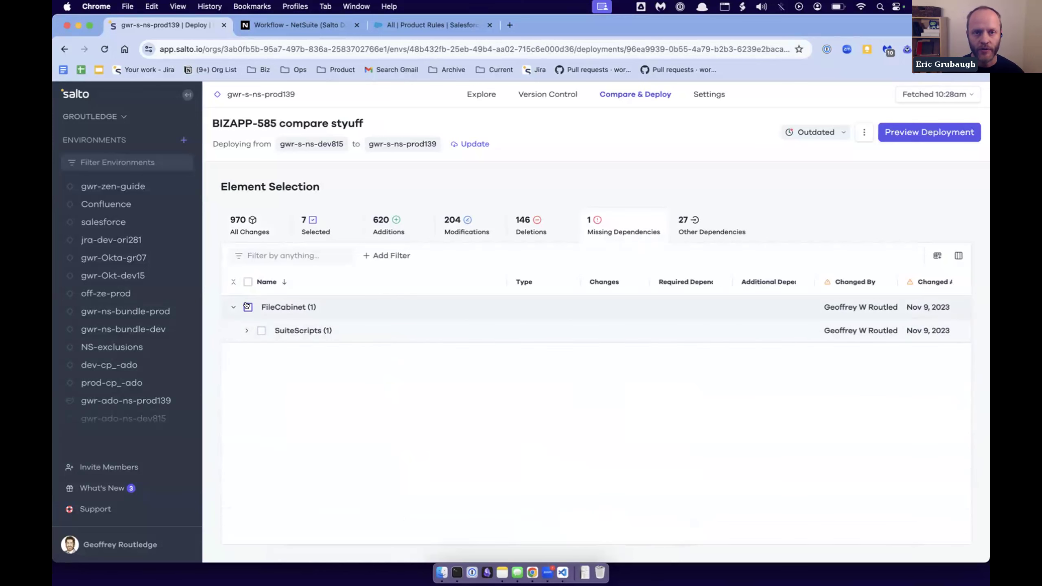
pyautogui.click(331, 232)
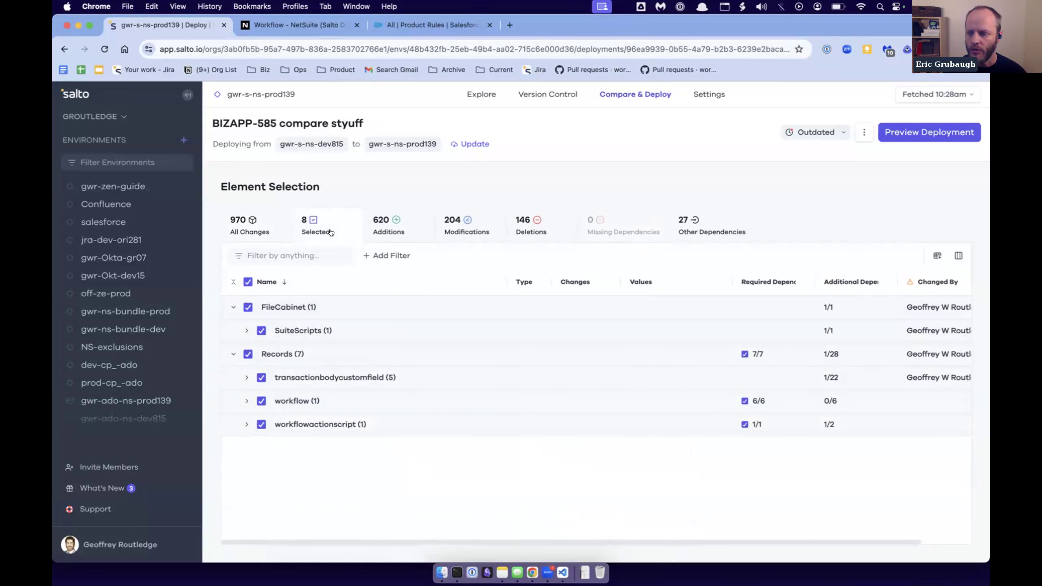
pyautogui.click(940, 131)
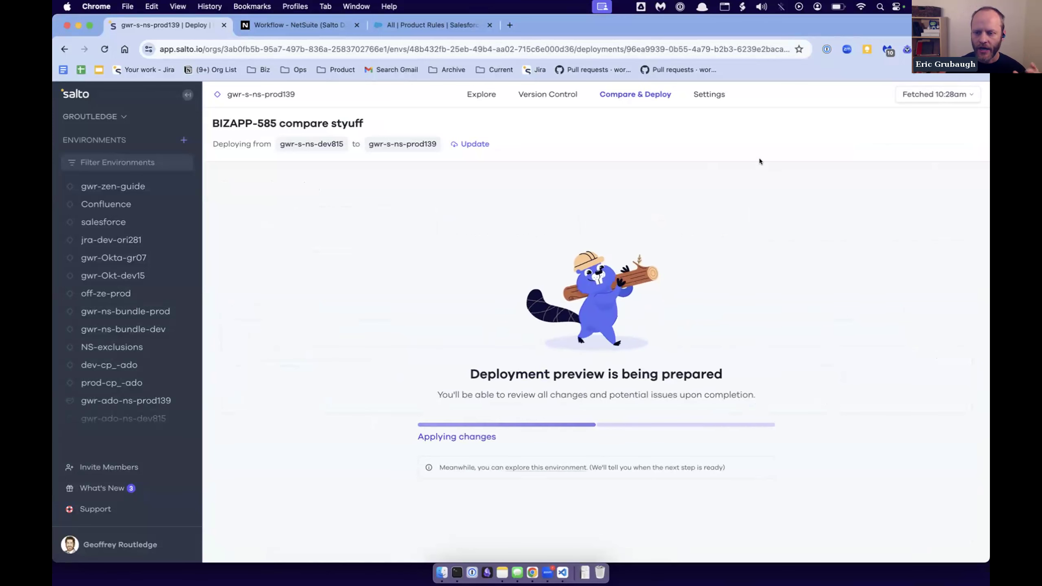
# - Try to switch off deployment protection via Salto PRs in the version control settings of gwr-s-ns-prod139
pyautogui.click(713, 95)
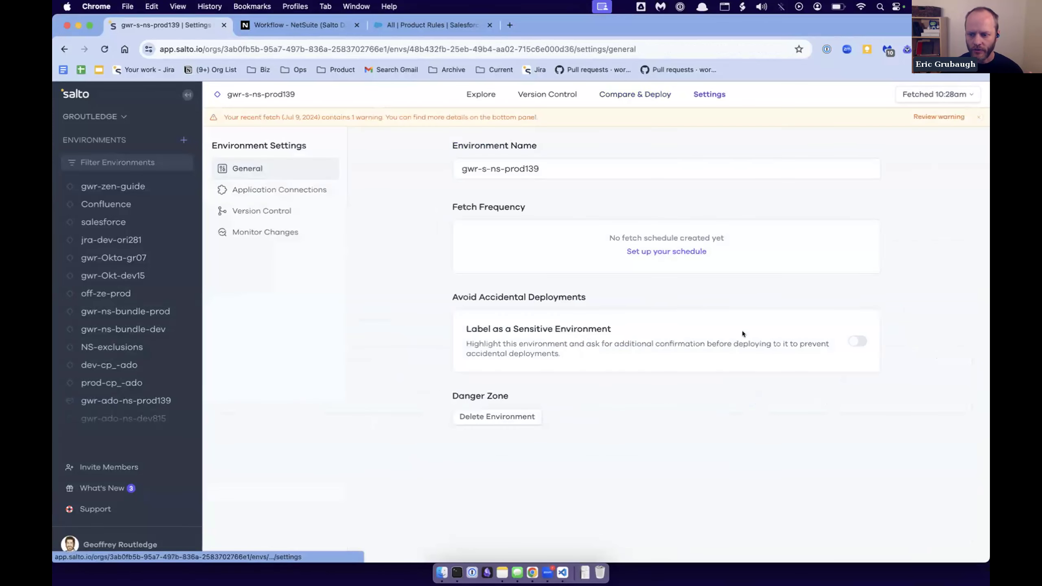
pyautogui.click(273, 211)
pyautogui.click(857, 327)
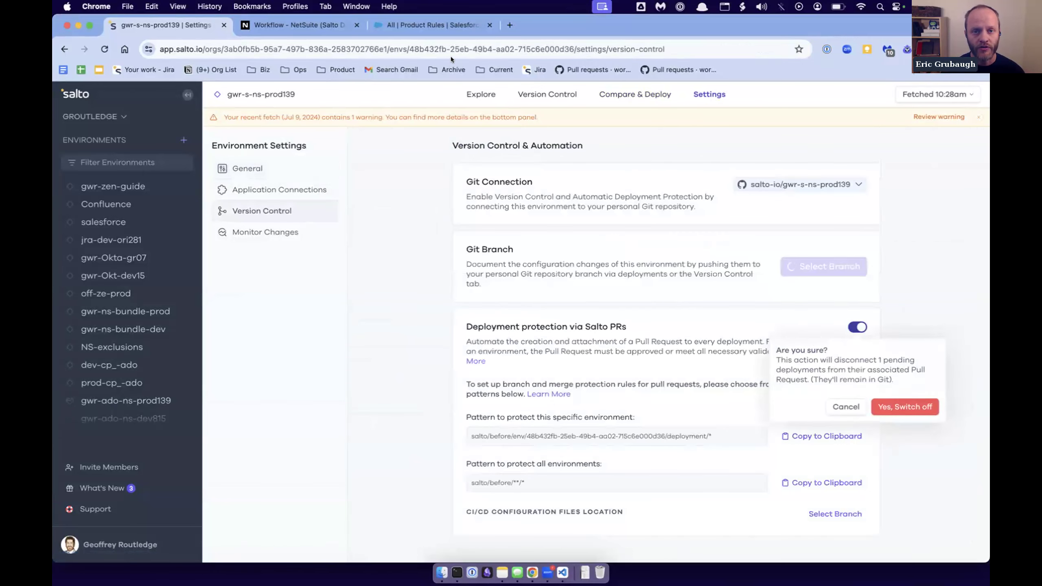
# - Reopen the BIZAPP-585 compare styuff deployment draft and review its preview and pull request details
pyautogui.click(635, 94)
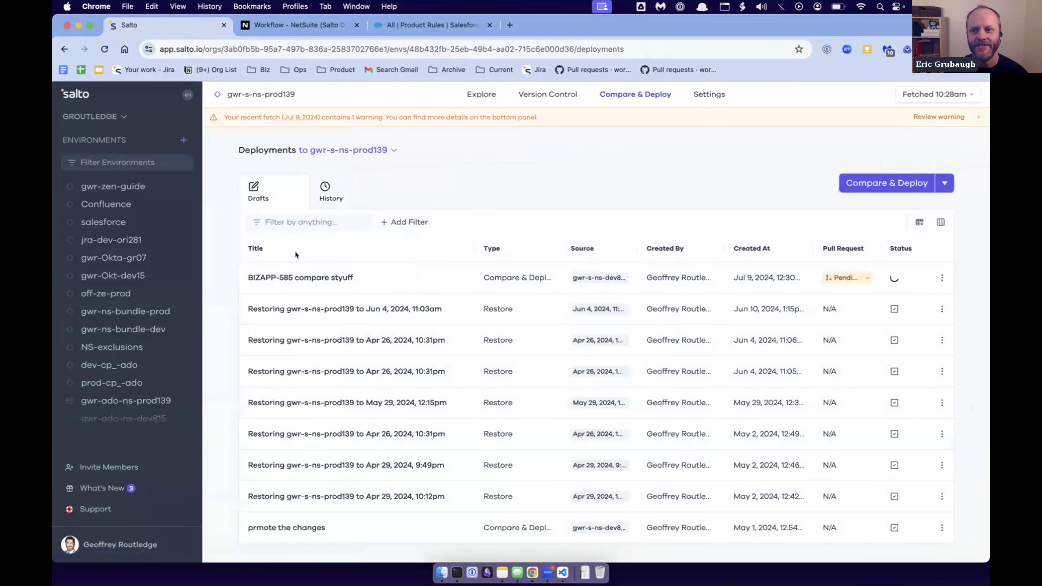
pyautogui.click(311, 278)
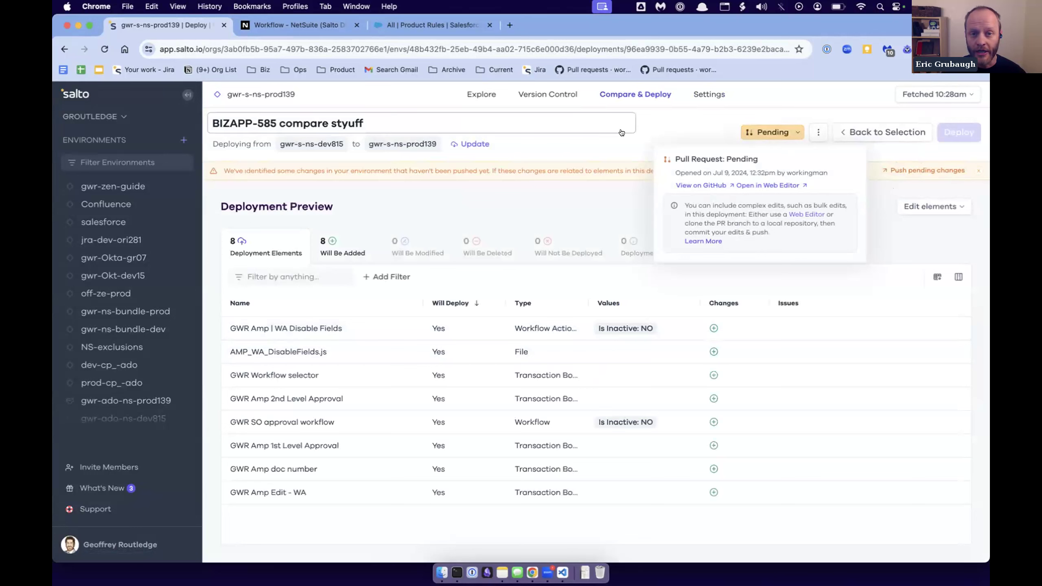
pyautogui.click(667, 131)
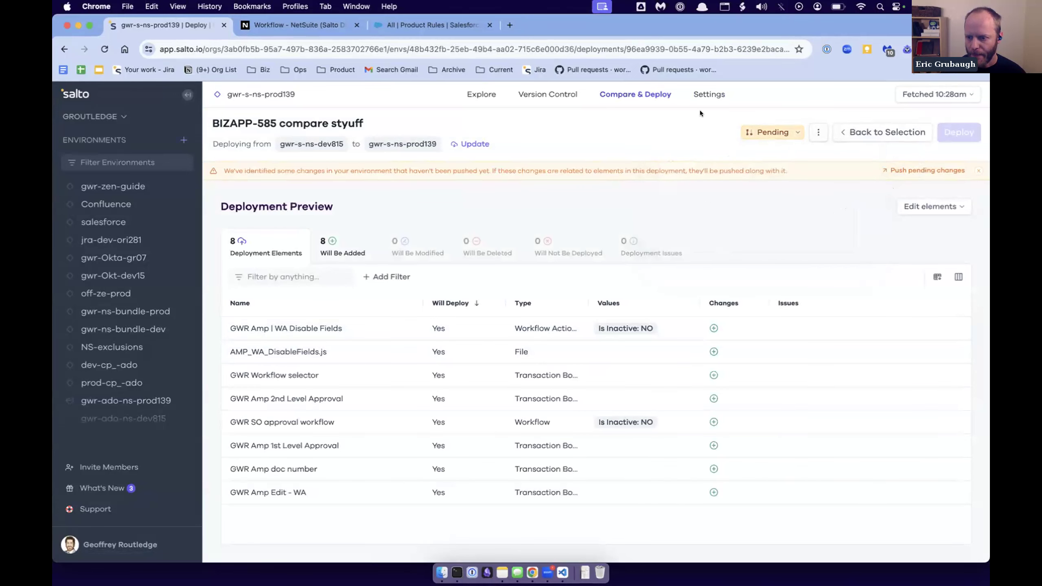
# - Check the environment settings of gwr-s-ns-prod139 and its deployment lists, then reopen the BIZAPP-585 compare styuff draft
pyautogui.click(709, 94)
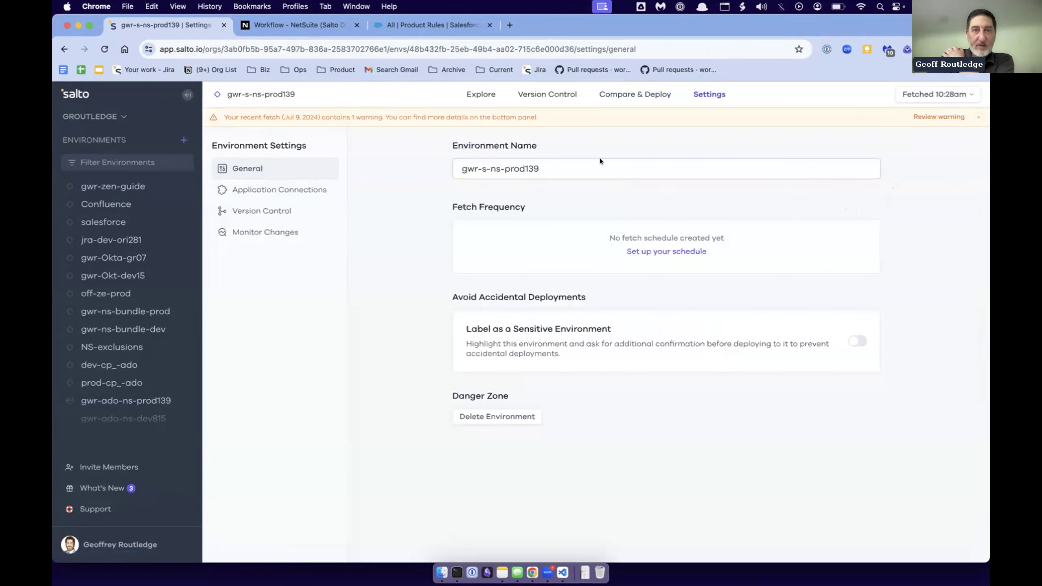
pyautogui.click(519, 95)
pyautogui.click(636, 94)
pyautogui.click(344, 196)
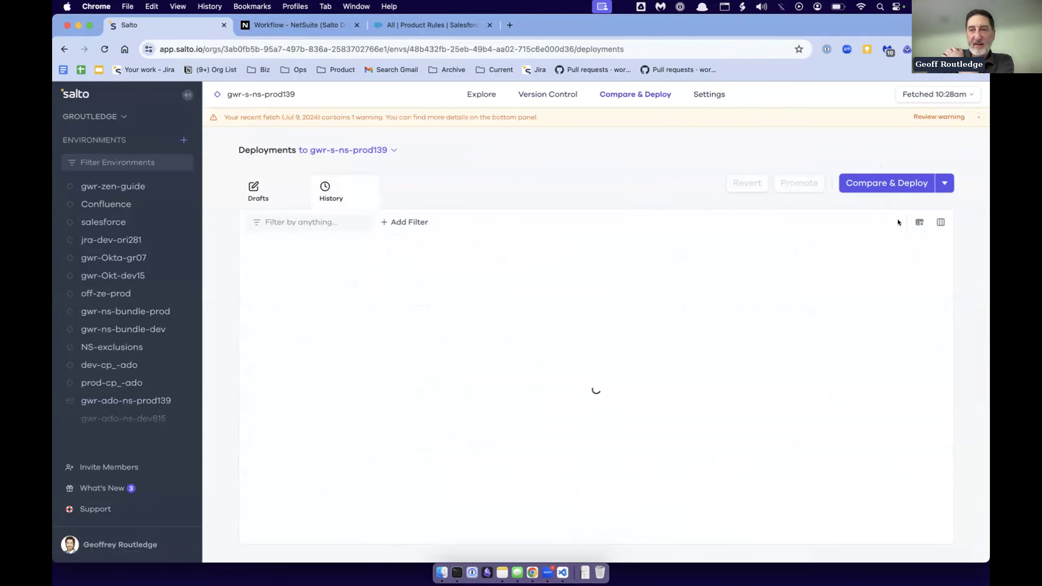
pyautogui.click(286, 195)
pyautogui.click(319, 275)
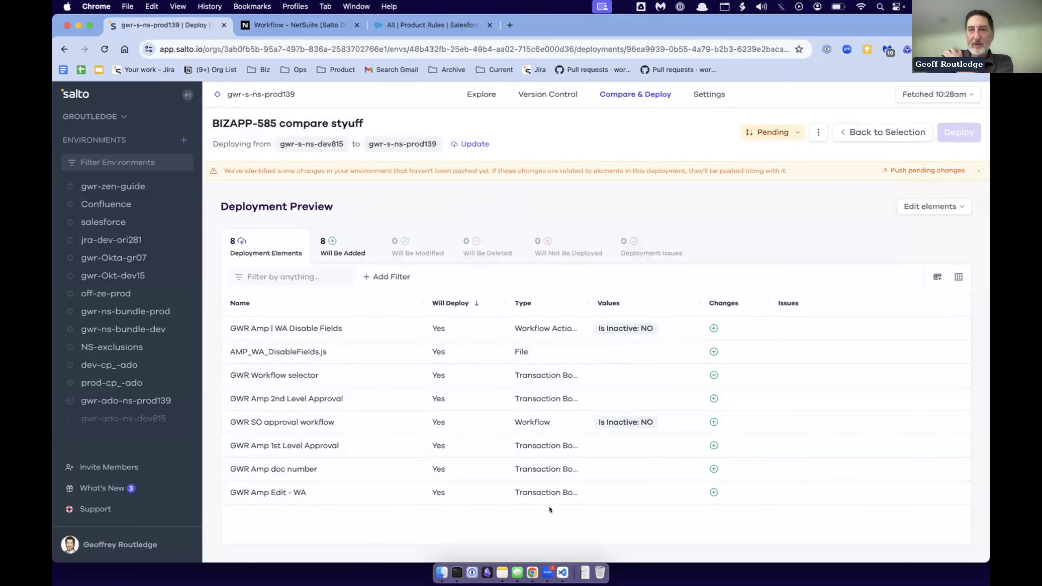
# - Turn off deployment protection via Salto PRs in the version control settings of gwr-s-ns-prod139
pyautogui.click(710, 94)
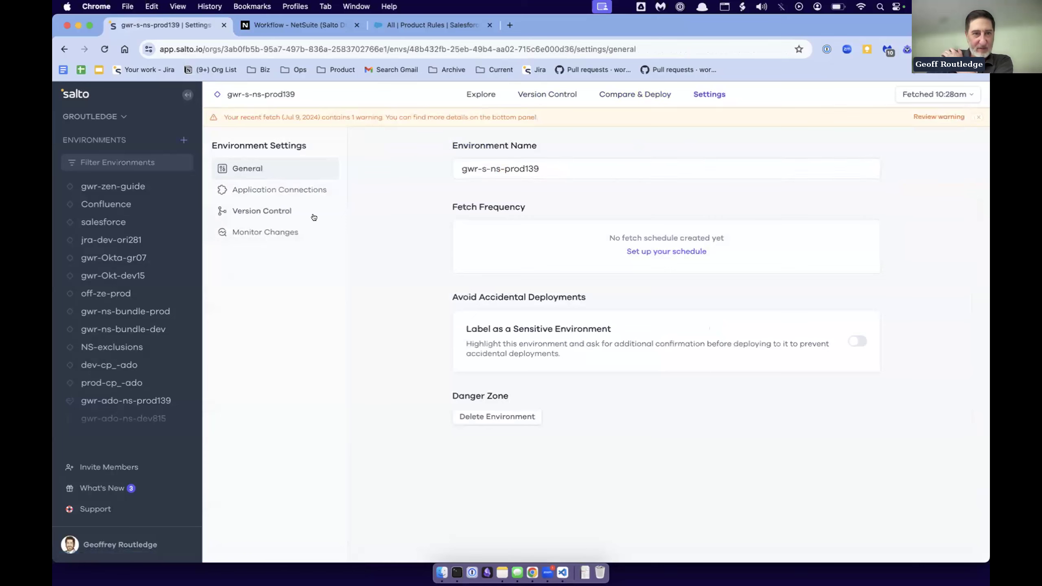
pyautogui.click(283, 209)
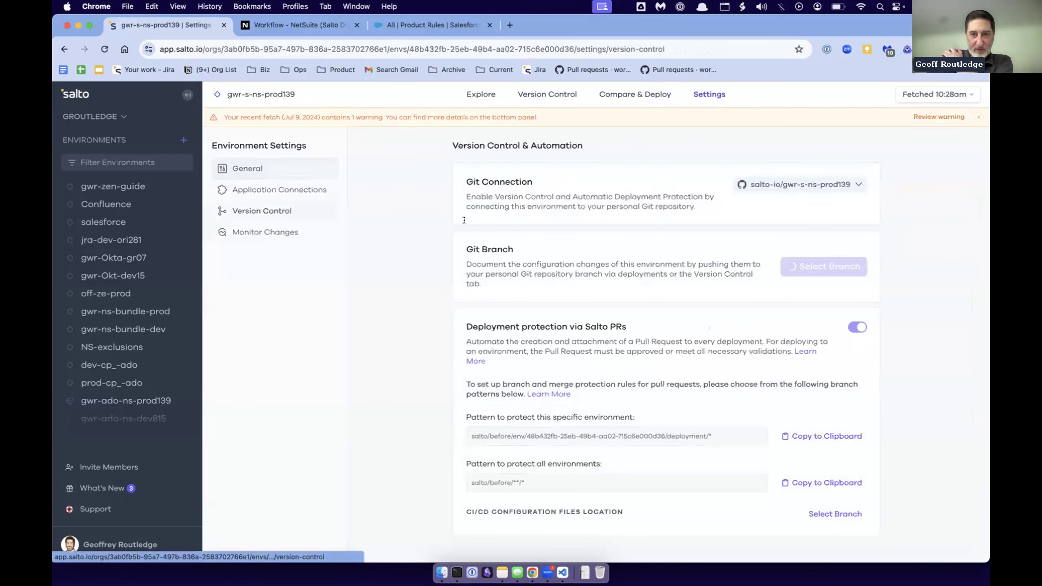
pyautogui.click(858, 328)
pyautogui.click(907, 415)
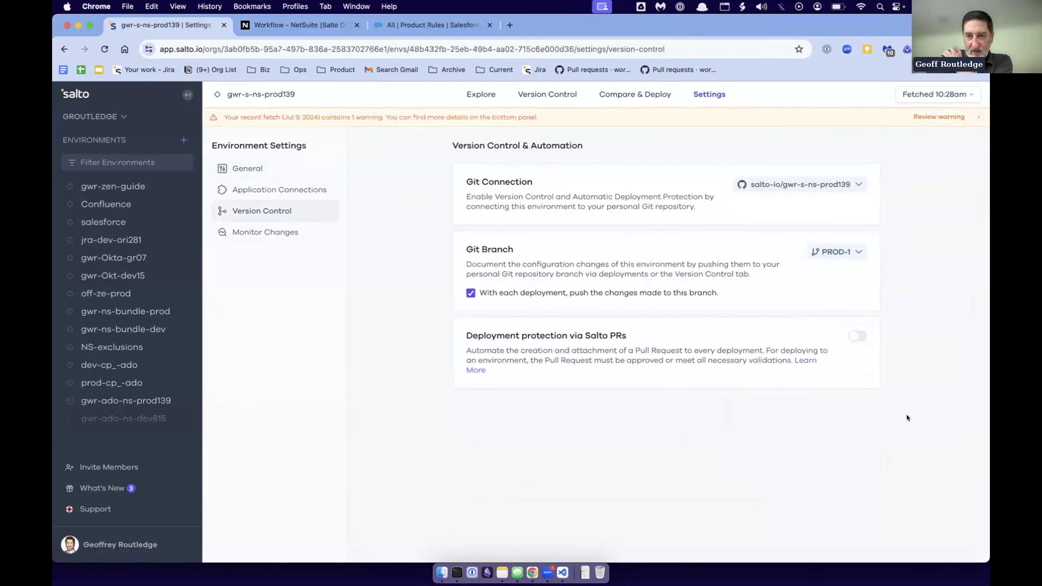
# - Reopen the BIZAPP-585 compare styuff draft, sort its deployment preview by type and widen the Type column
pyautogui.click(653, 96)
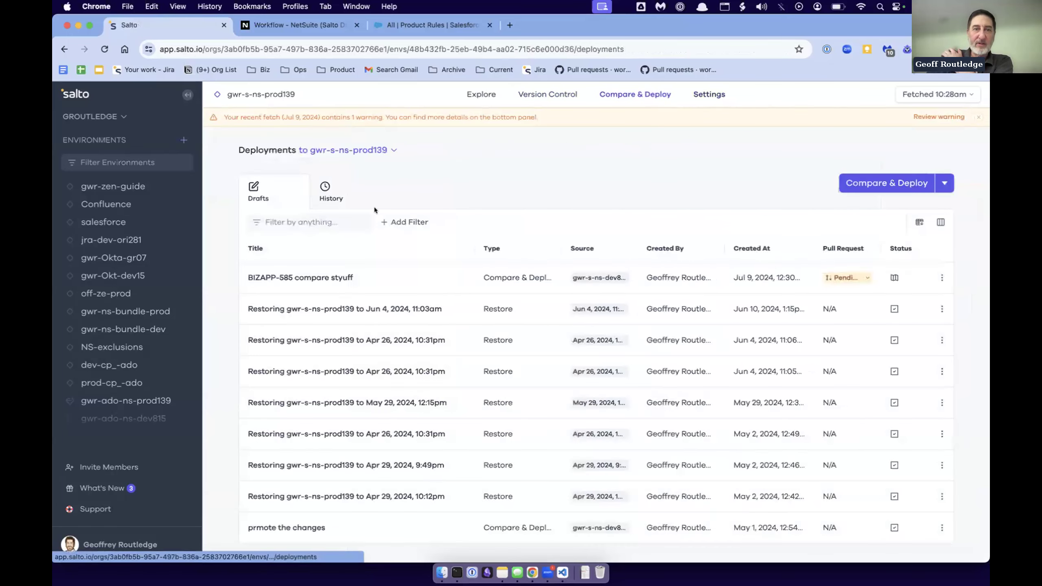
pyautogui.click(315, 277)
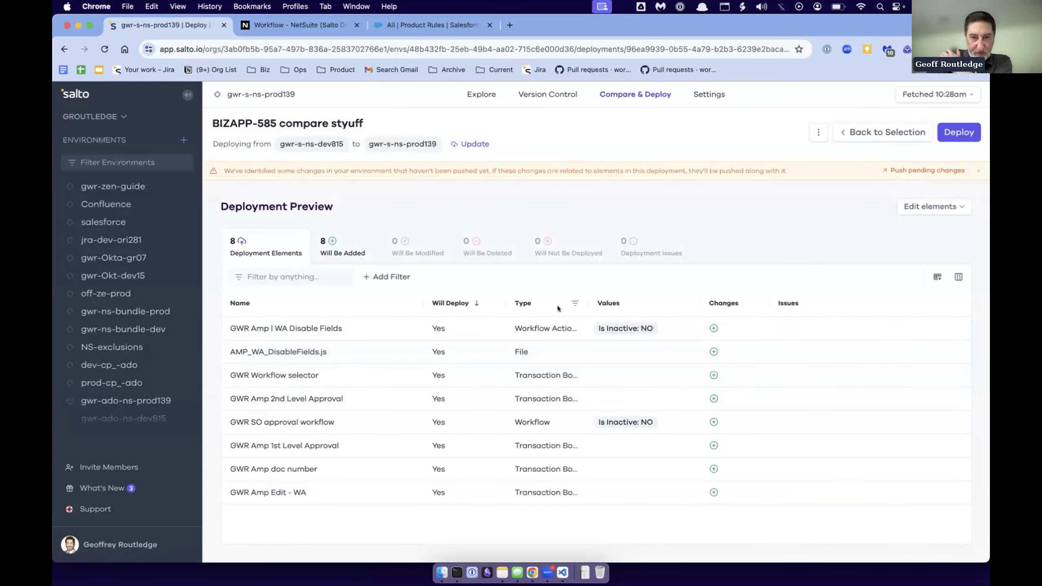
pyautogui.click(530, 303)
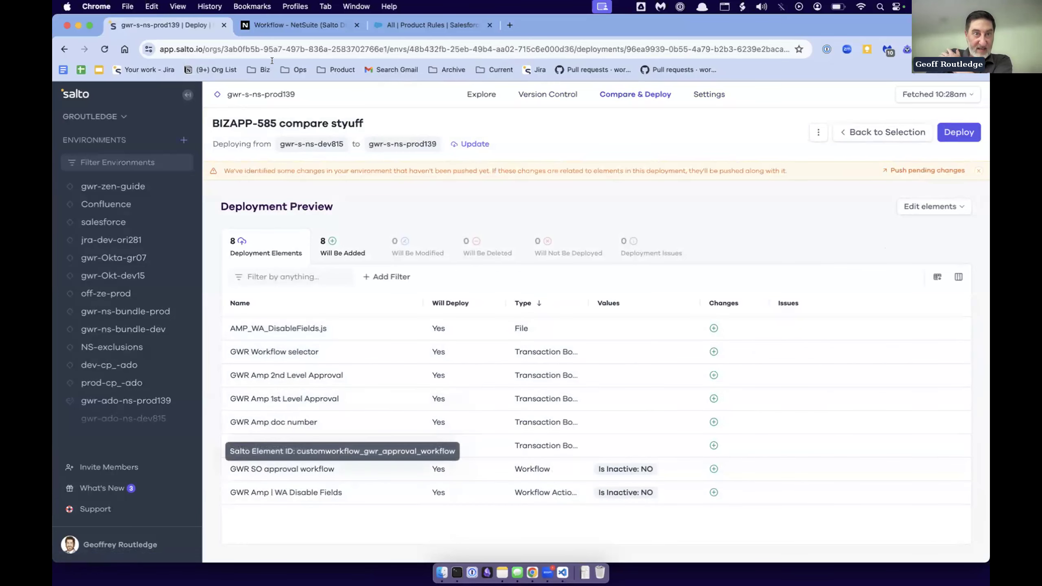
pyautogui.click(269, 26)
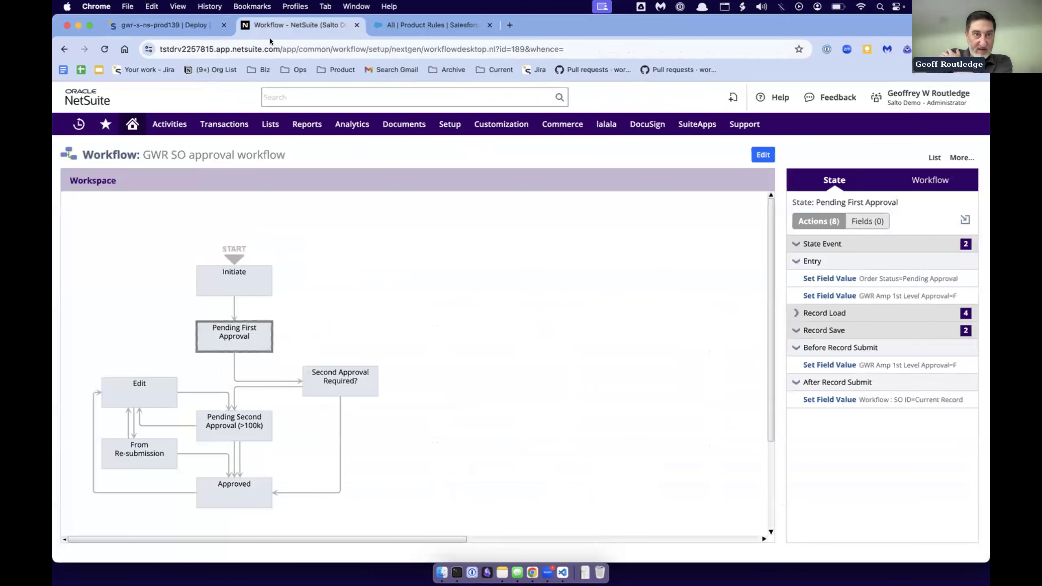
pyautogui.click(173, 25)
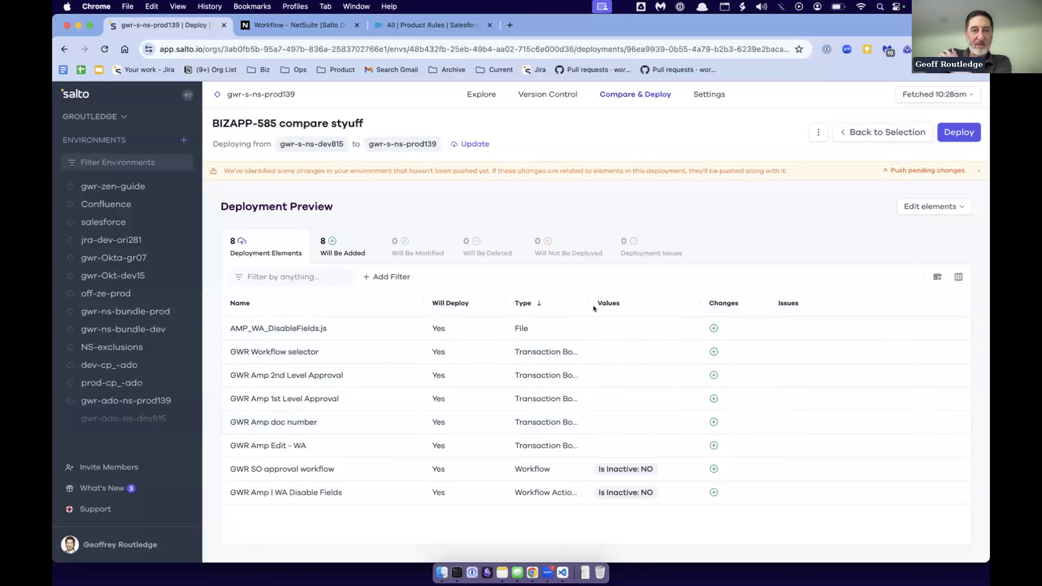
pyautogui.moveTo(585, 299); pyautogui.dragTo(629, 299)
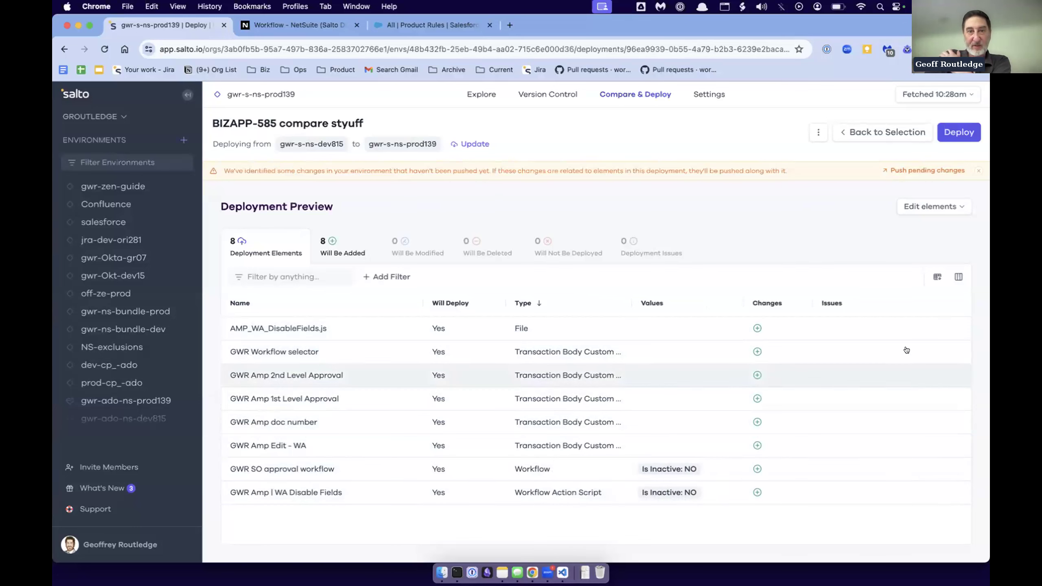
# - Deploy the previewed elements to gwr-s-ns-prod139 and open the workflow list in the Salto Demo 2 NetSuite account
pyautogui.click(956, 126)
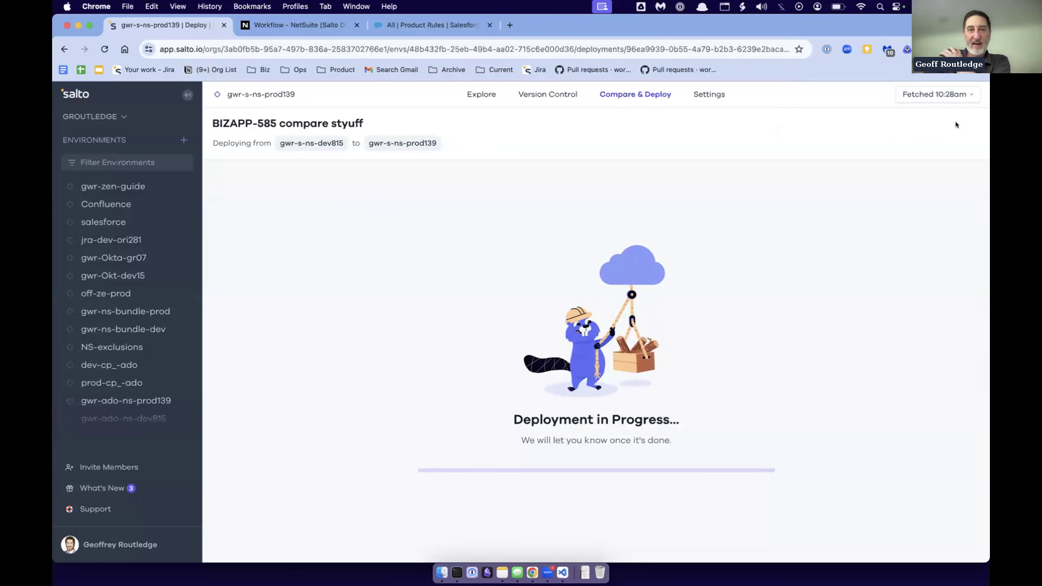
pyautogui.click(298, 25)
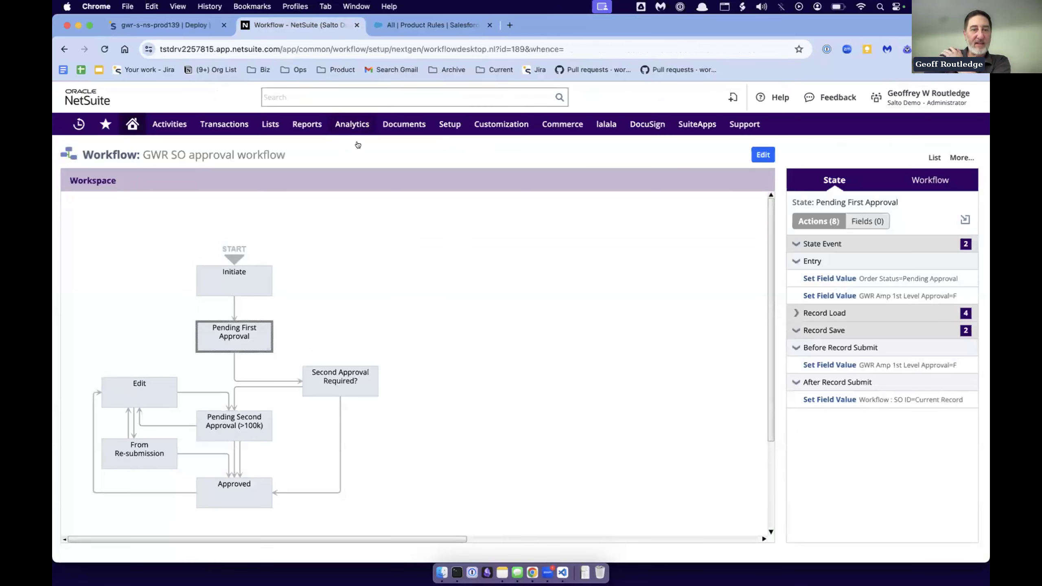
pyautogui.moveTo(920, 98)
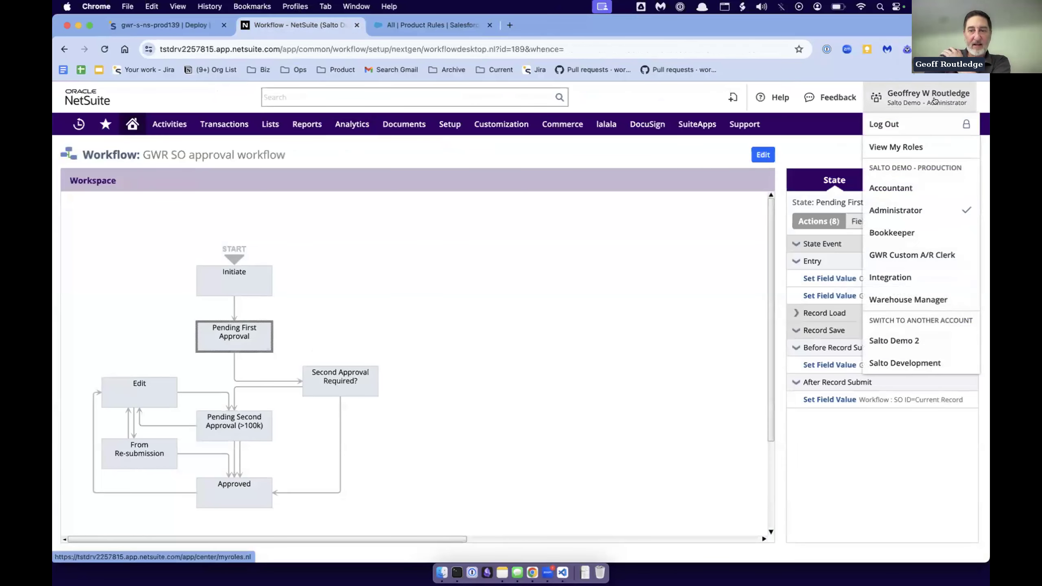
pyautogui.click(919, 338)
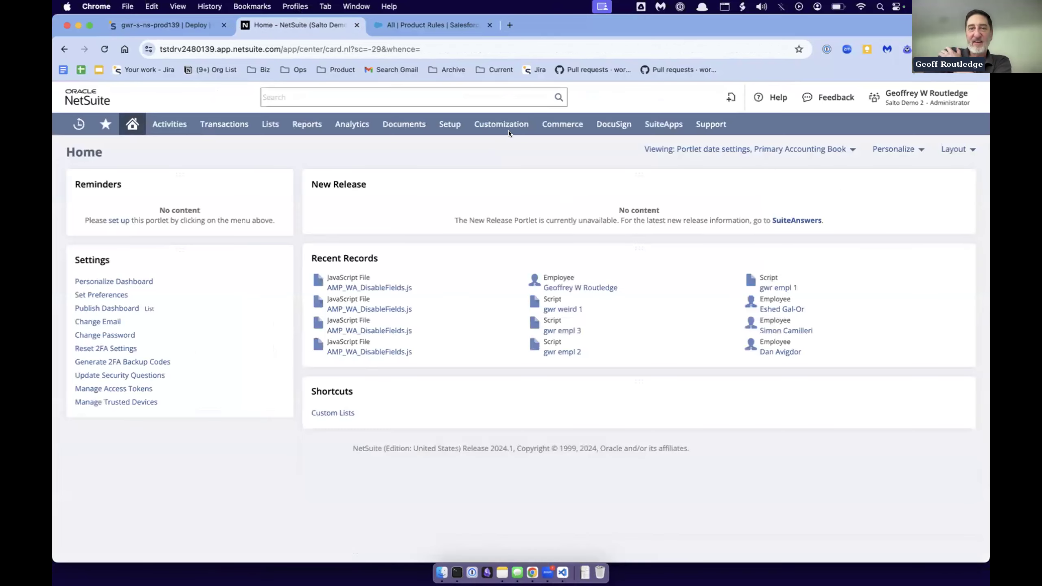
pyautogui.moveTo(498, 121)
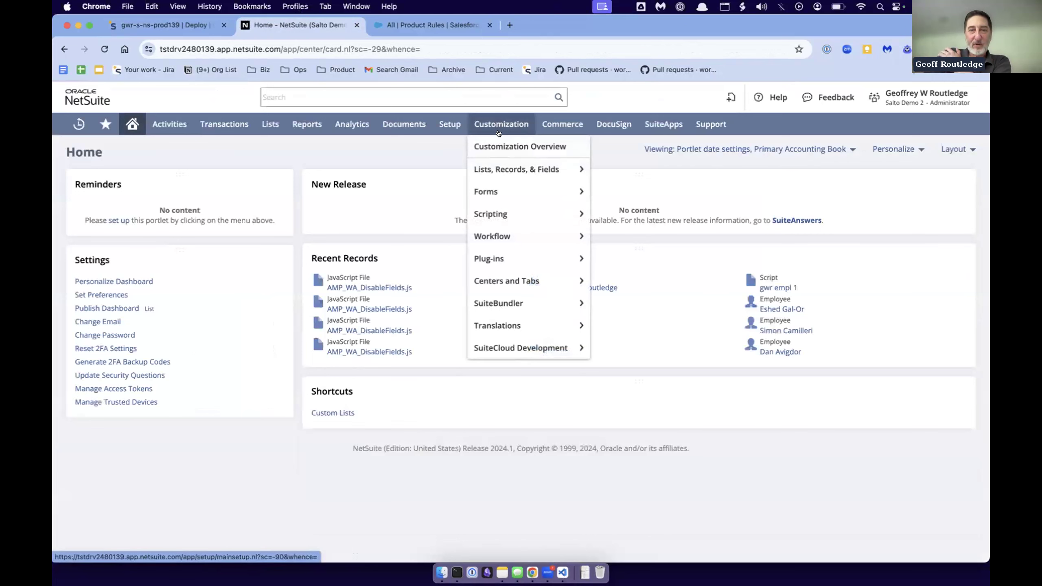
pyautogui.moveTo(507, 234)
pyautogui.click(617, 236)
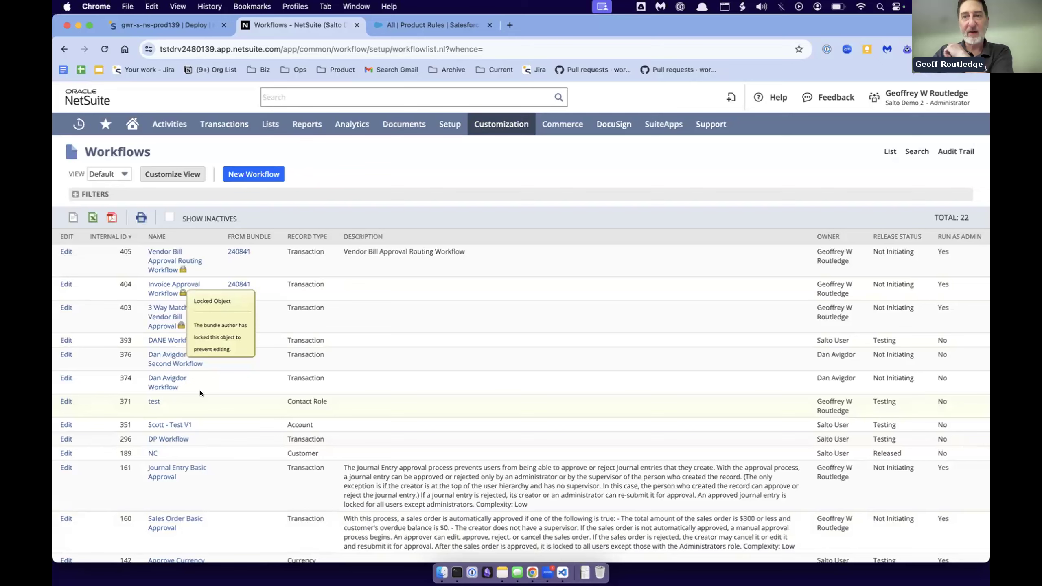
# - Switch back to Salto and open the results of the BIZAPP-585 compare styuff deployment from the drafts
pyautogui.click(161, 24)
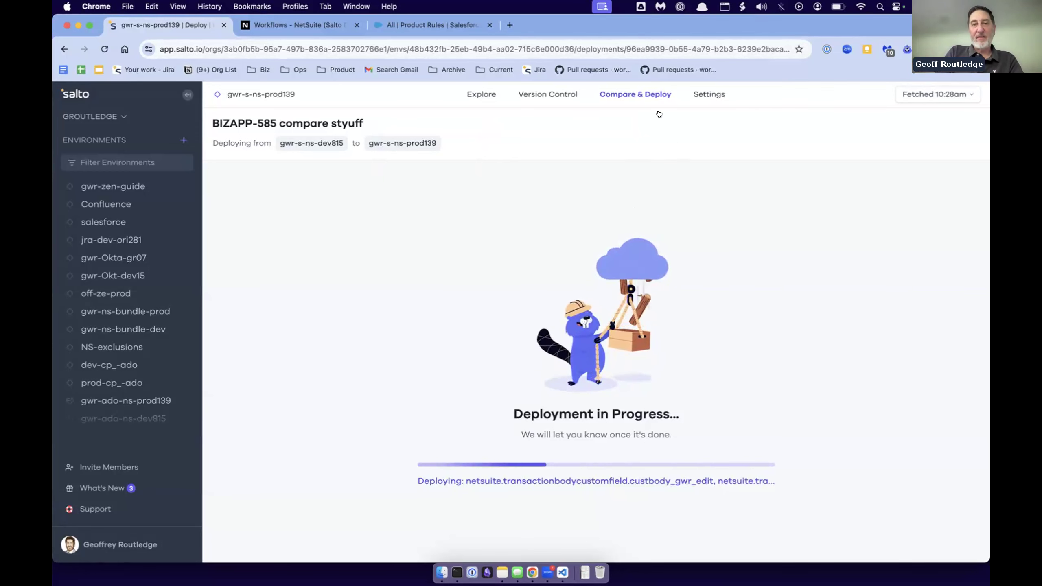
pyautogui.click(631, 89)
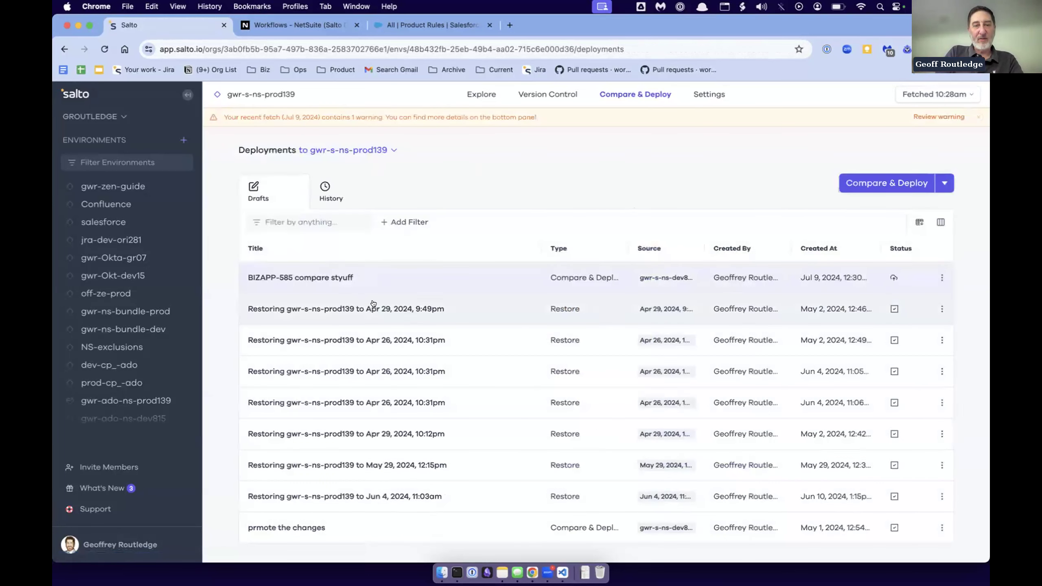
pyautogui.click(295, 309)
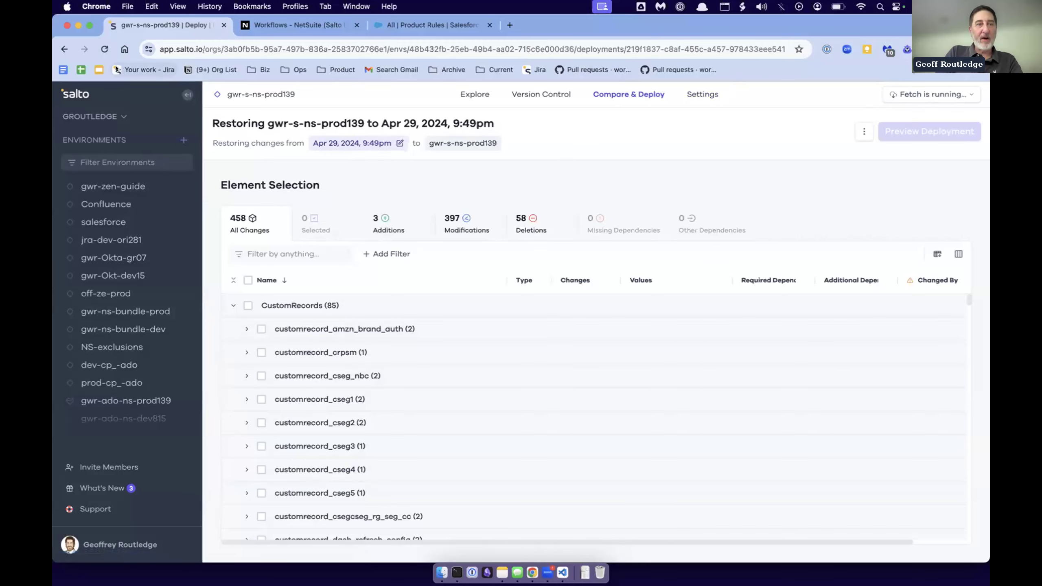
pyautogui.click(63, 49)
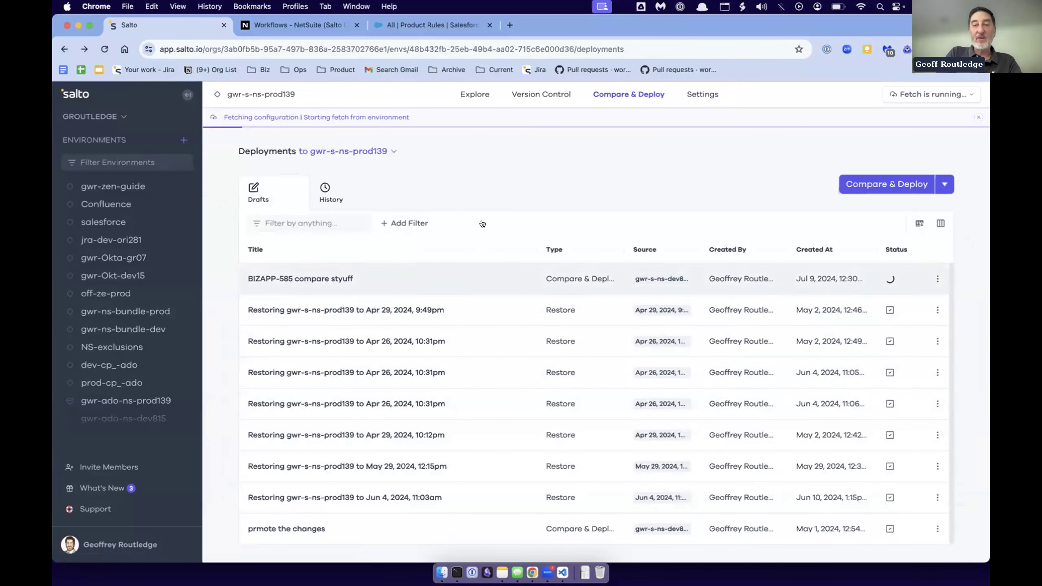
pyautogui.click(373, 278)
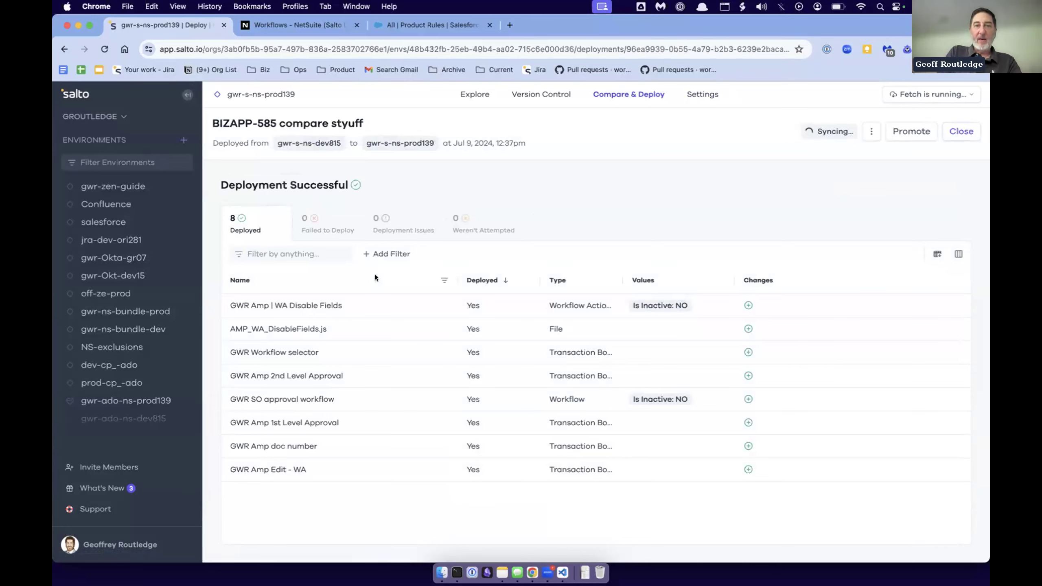
# - Switch NetSuite to the Salto Demo account and open its list of workflows
pyautogui.click(308, 24)
pyautogui.moveTo(482, 126)
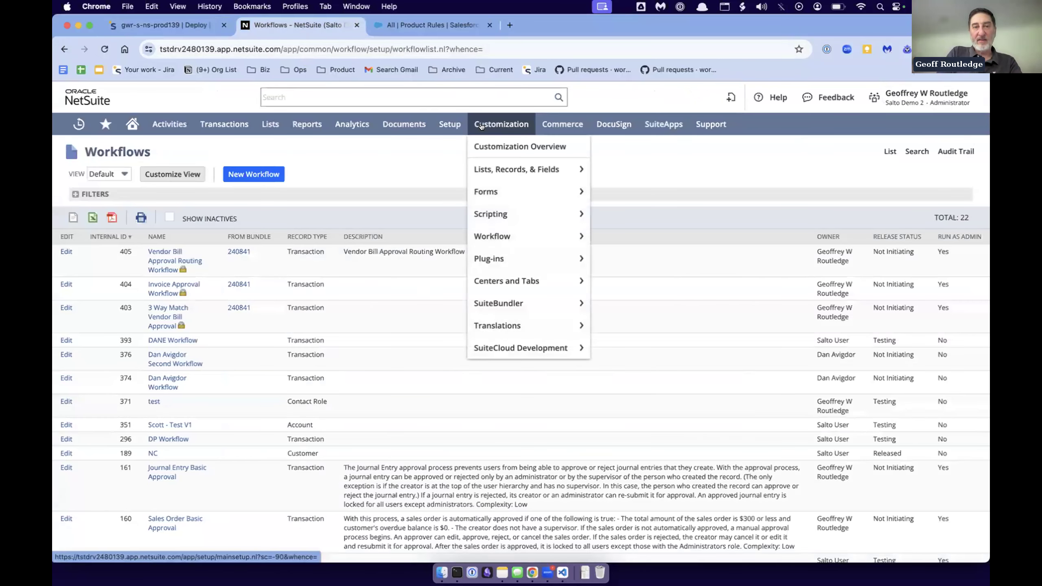
pyautogui.moveTo(901, 106)
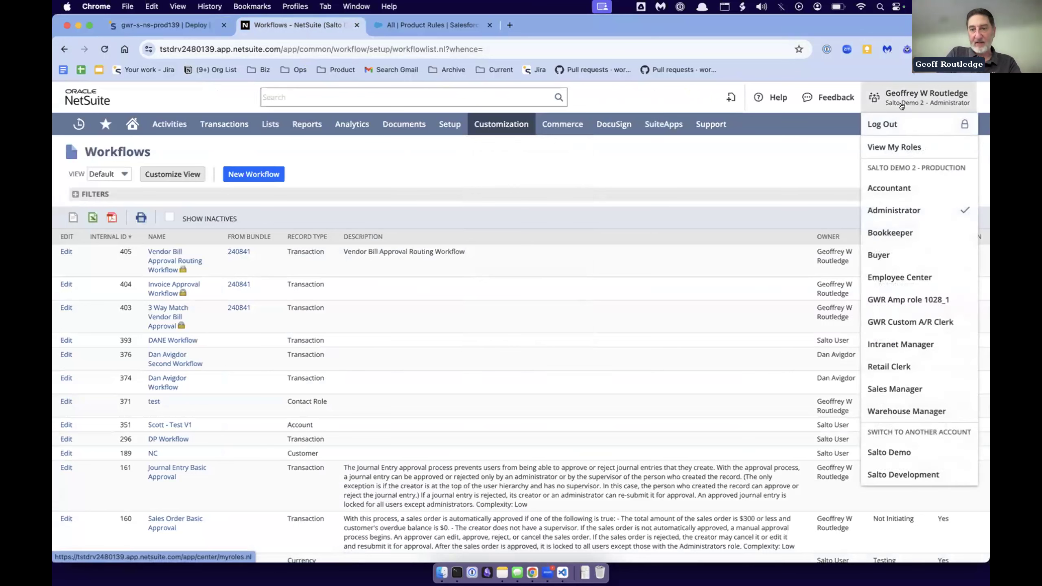
pyautogui.click(893, 438)
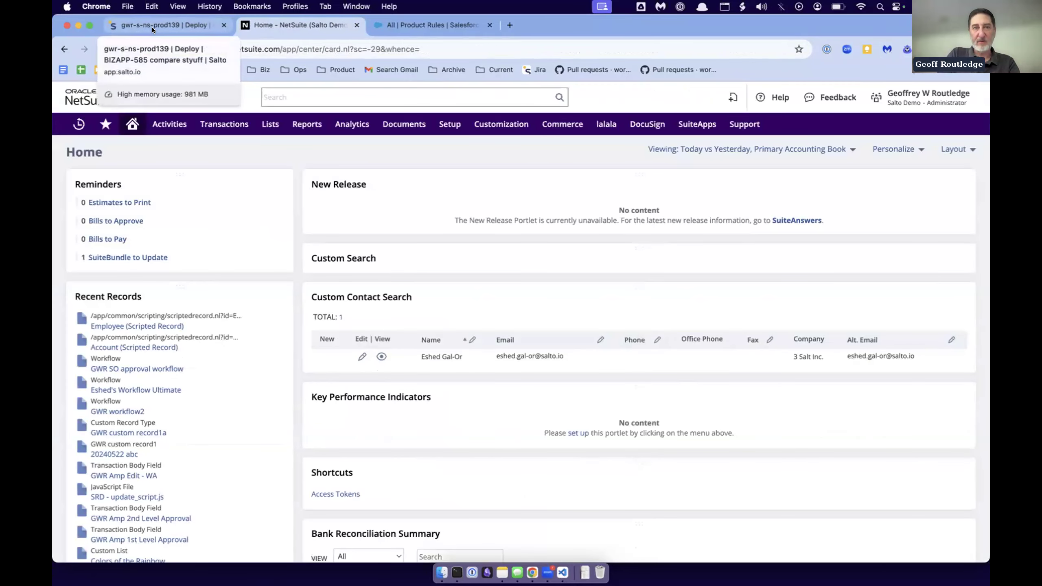
pyautogui.moveTo(496, 127)
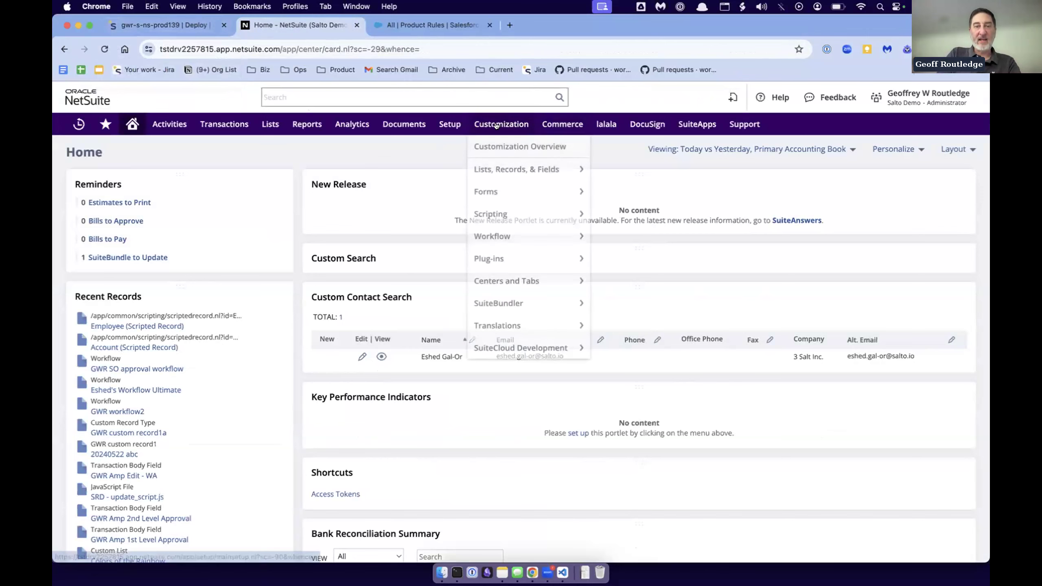
pyautogui.moveTo(505, 235)
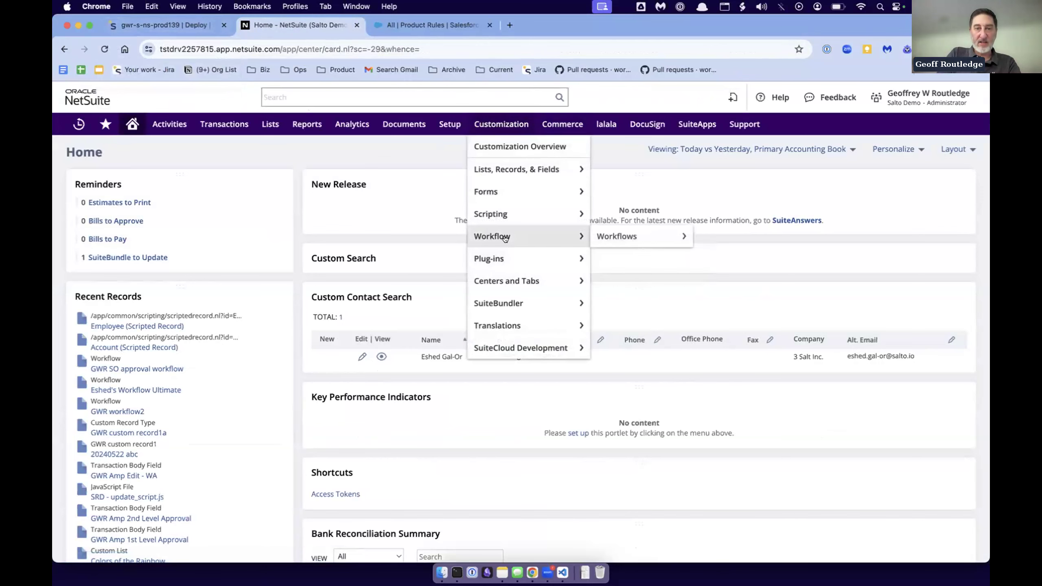
pyautogui.click(628, 240)
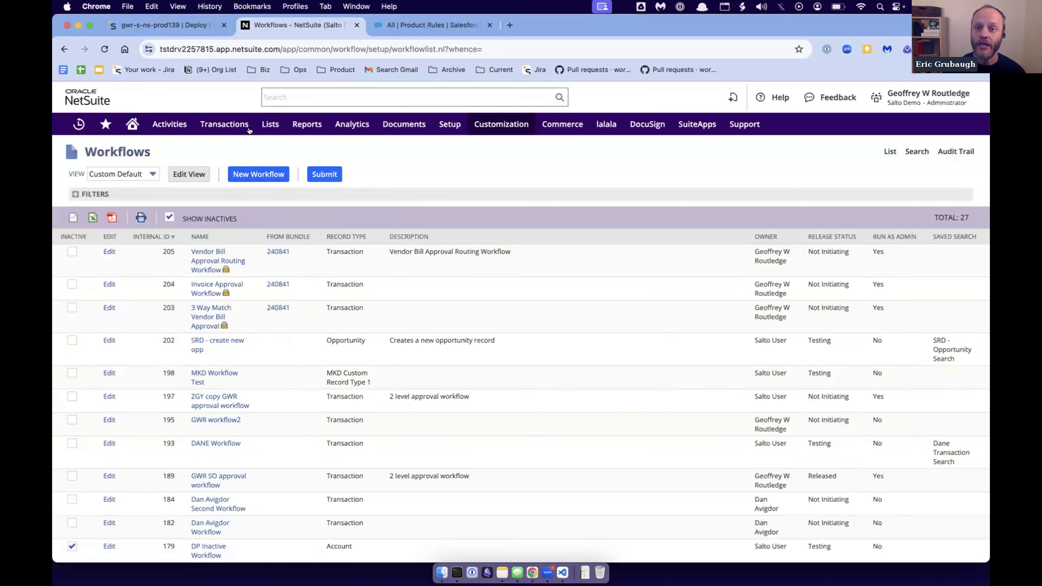
# - Return to Salto, close the BIZAPP-585 compare styuff deployment and show the deployment history of gwr-s-ns-prod139 without the warning banner
pyautogui.moveTo(242, 119)
pyautogui.click(152, 23)
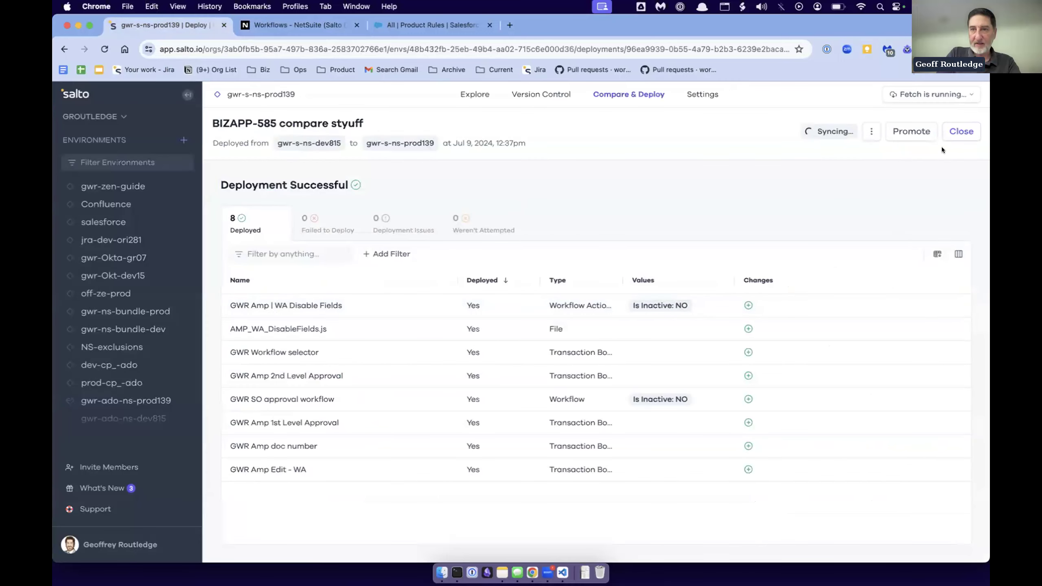
pyautogui.click(960, 131)
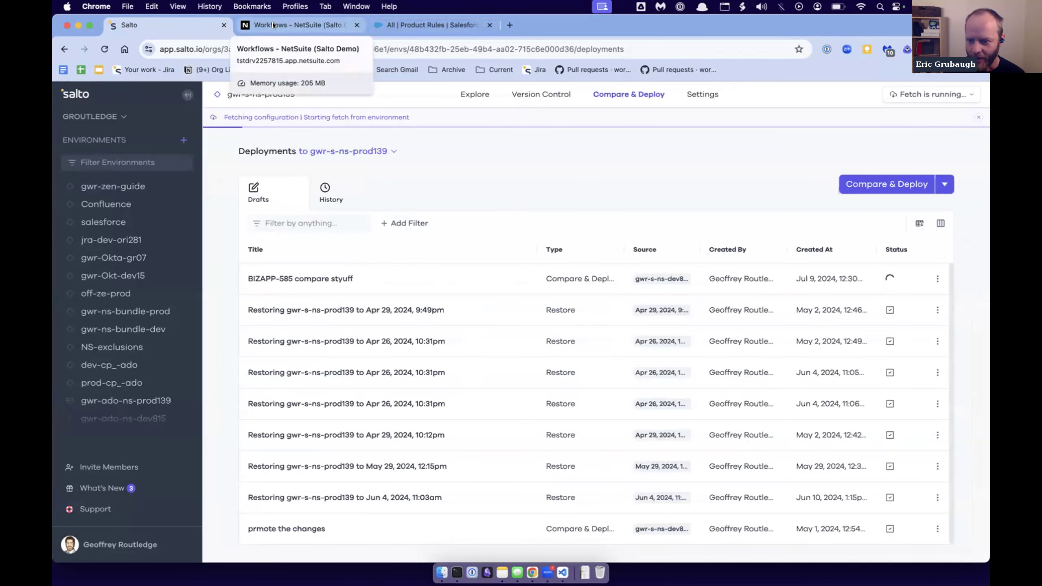
pyautogui.click(309, 188)
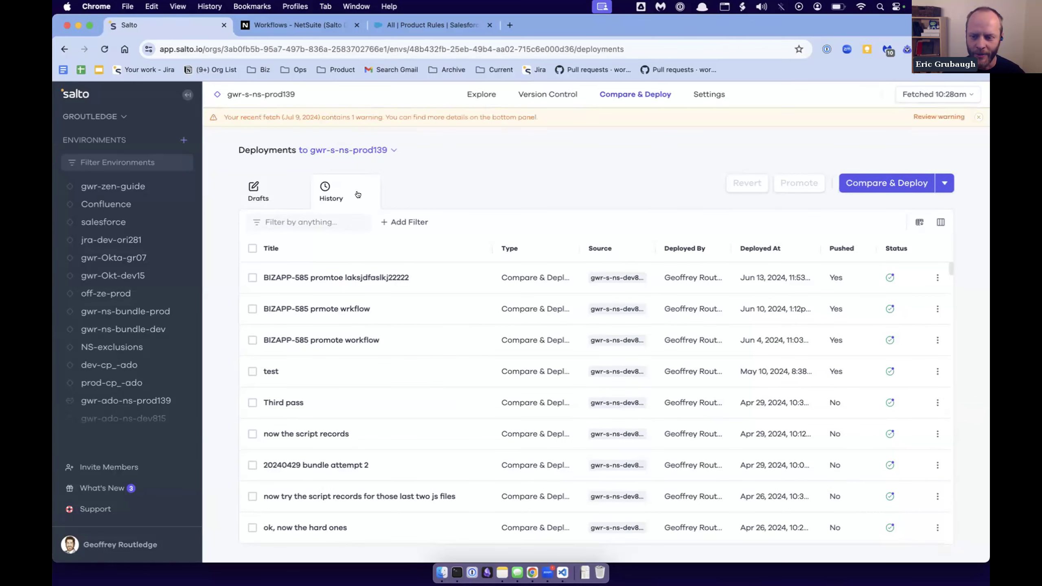
pyautogui.click(979, 117)
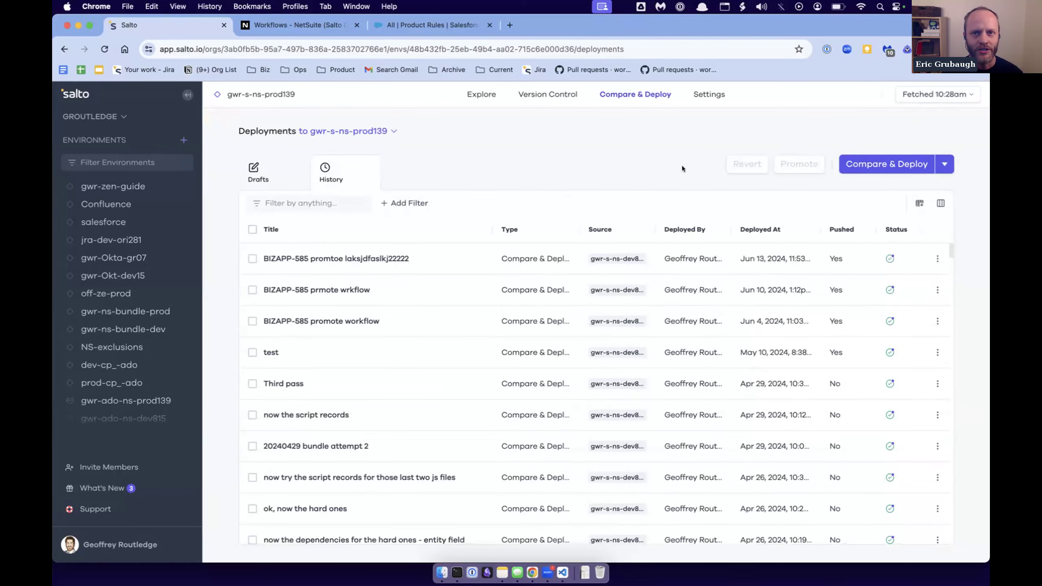
# - Review the deployed elements of the September 1, 2022 deployment BIZAPP-346 promote the workflow from the history and close it
pyautogui.scroll(-1, 640, 337)
pyautogui.scroll(-15, 640, 337)
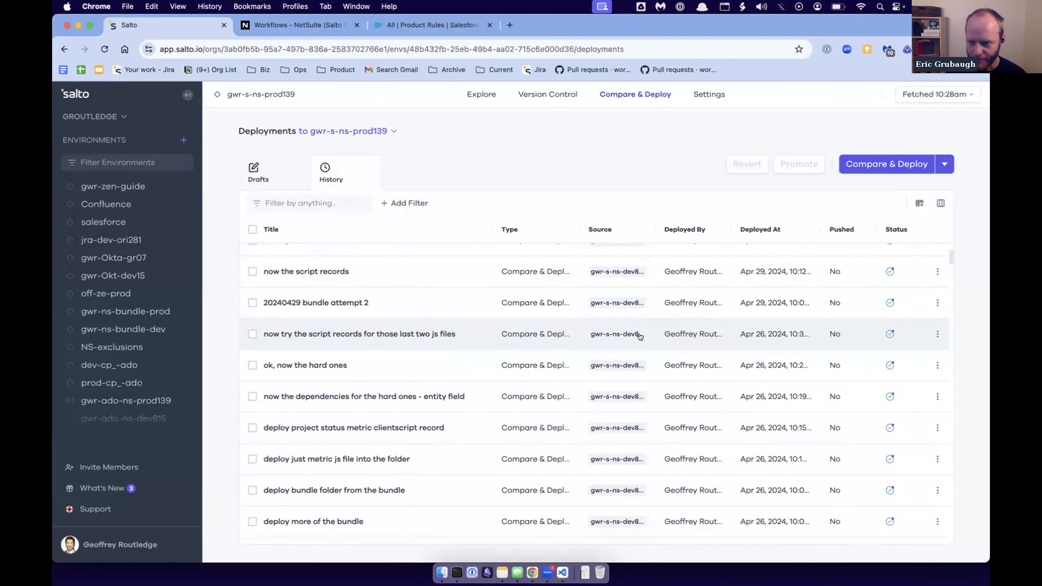
pyautogui.scroll(-15, 640, 337)
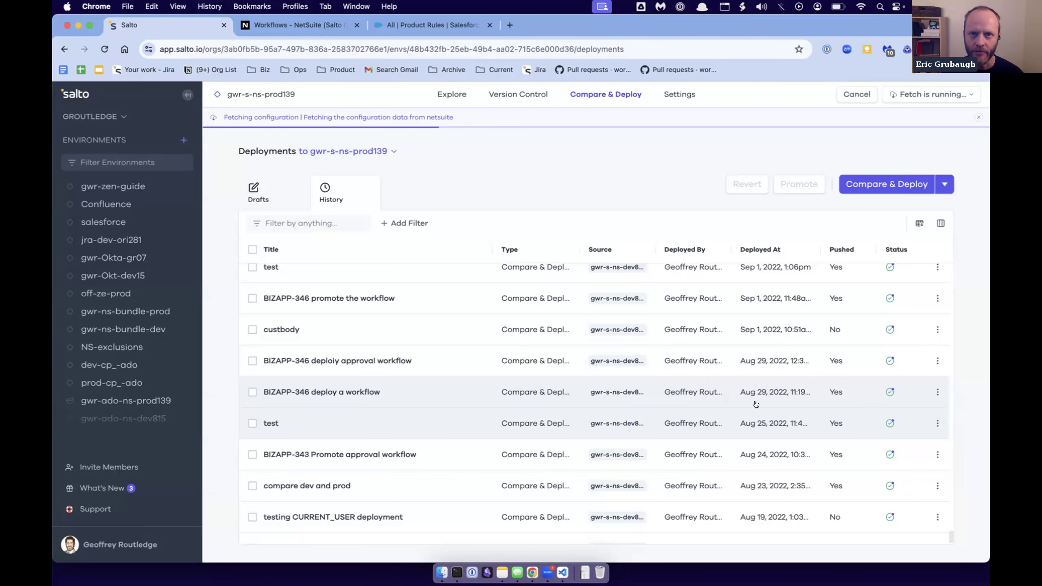
pyautogui.click(763, 298)
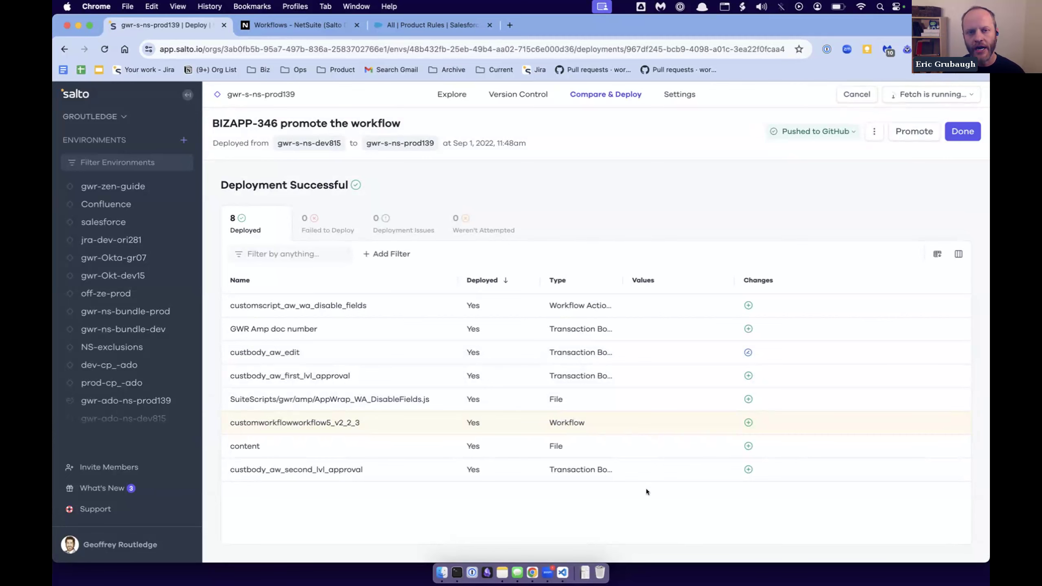
pyautogui.click(958, 132)
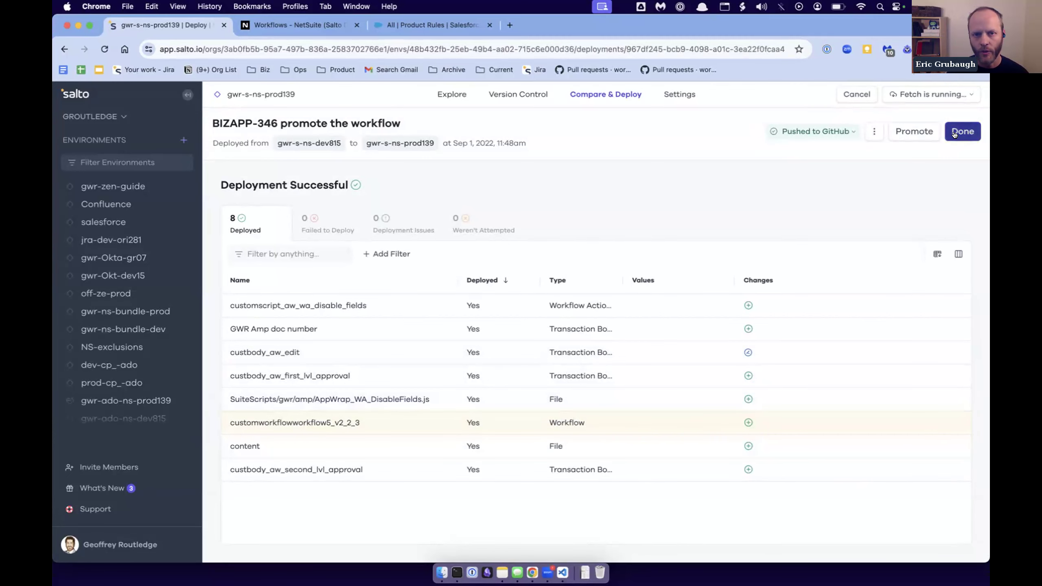
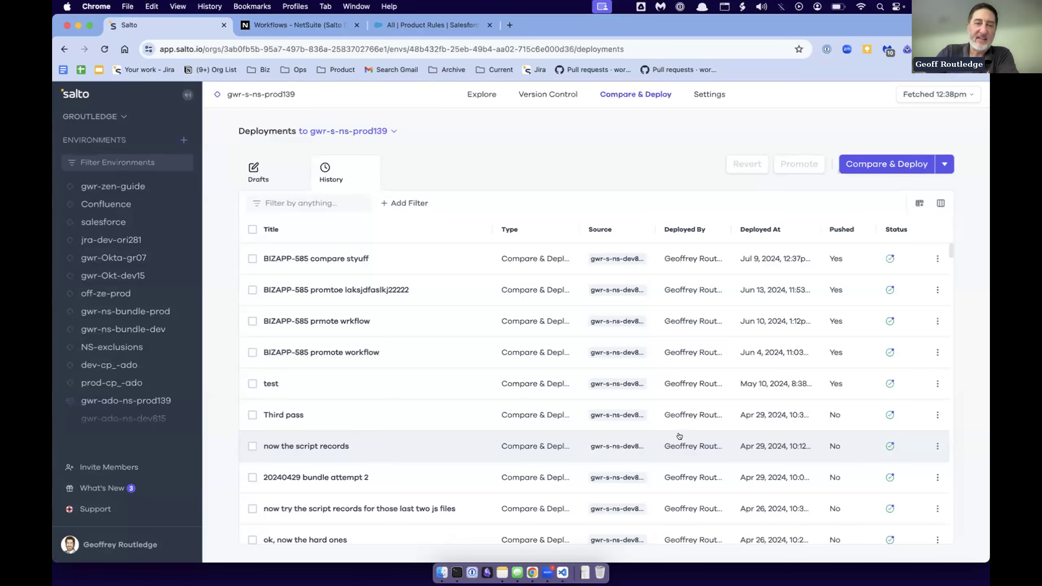
# - Review the deployed elements of the September 20, 2022 deployment BIZAPP-343 Promote a workflow from the history and close it
pyautogui.scroll(-1, 647, 447)
pyautogui.scroll(-20, 646, 447)
pyautogui.click(597, 405)
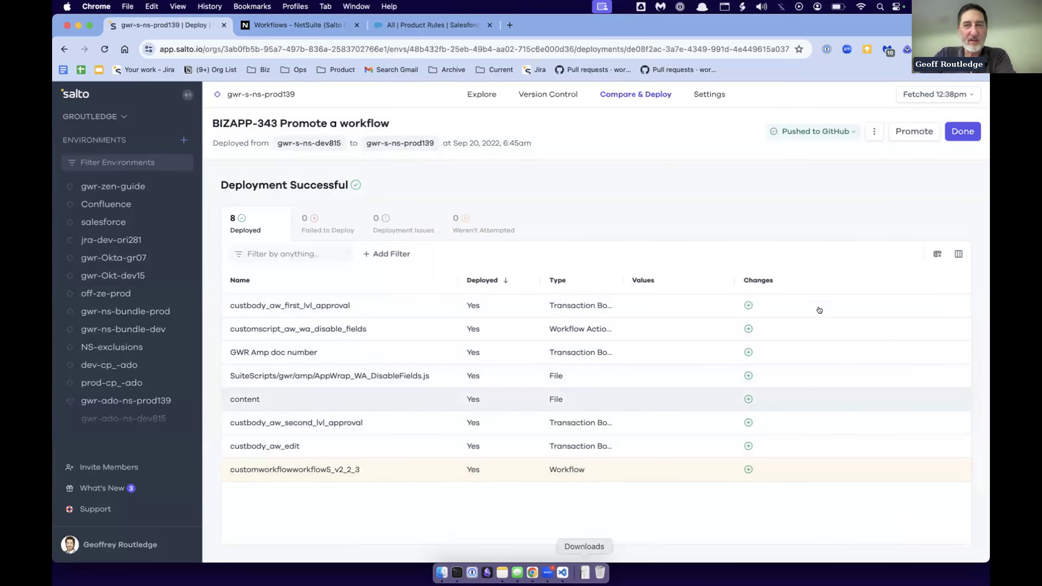
pyautogui.click(963, 133)
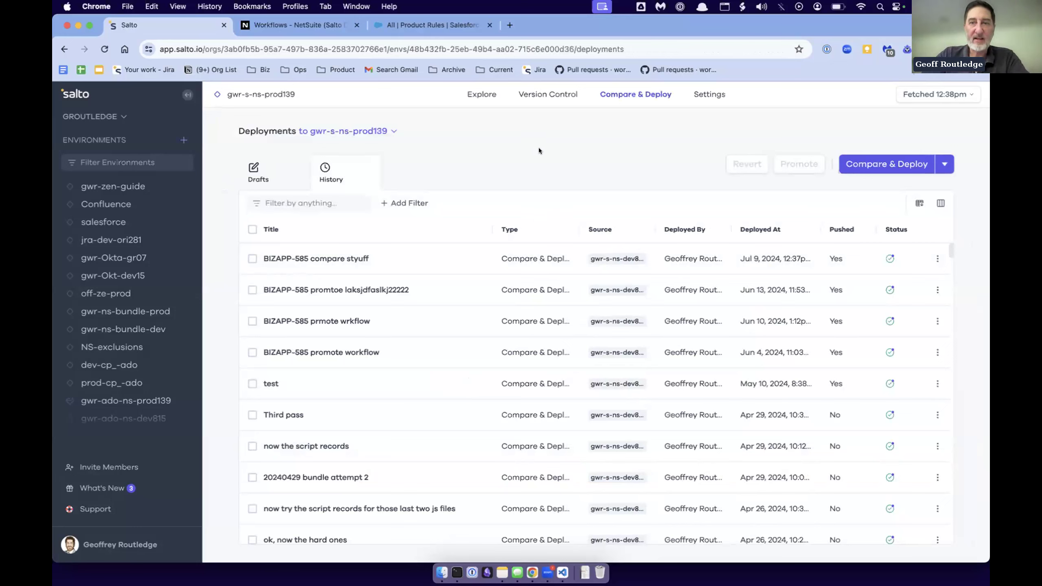
# - Create a restore deployment for gwr-s-ns-prod139 from its previous version of Aug 18, 2023, 12:46am
pyautogui.click(945, 164)
pyautogui.click(752, 393)
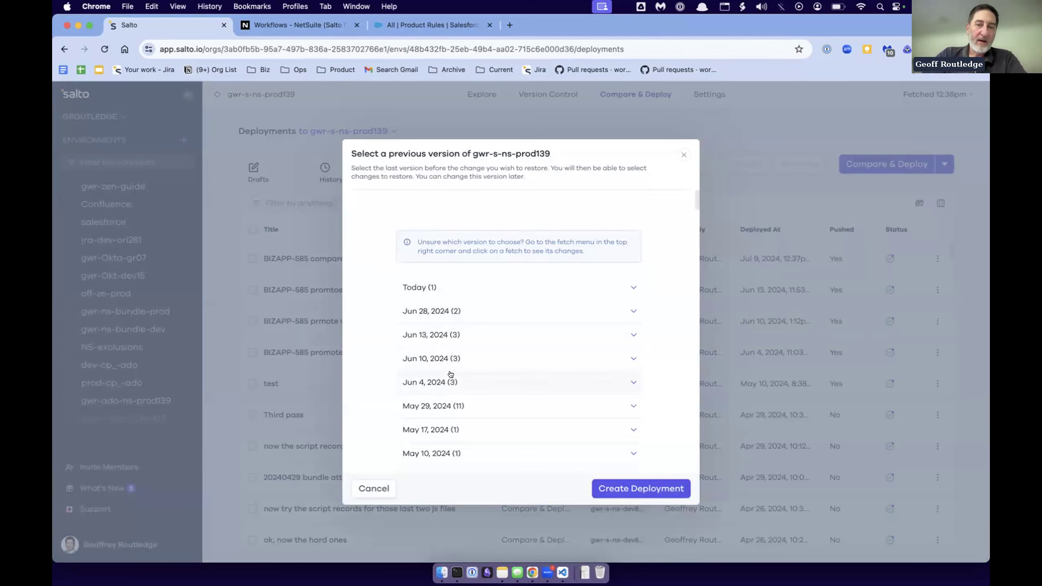
pyautogui.scroll(-10, 450, 375)
pyautogui.scroll(-15, 451, 375)
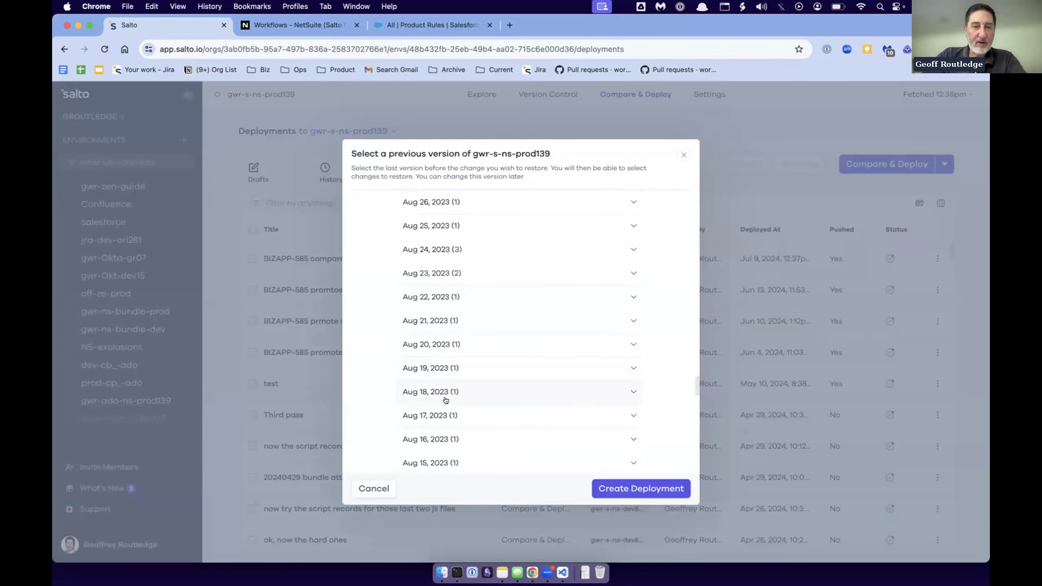
pyautogui.click(444, 393)
pyautogui.click(409, 415)
pyautogui.click(618, 489)
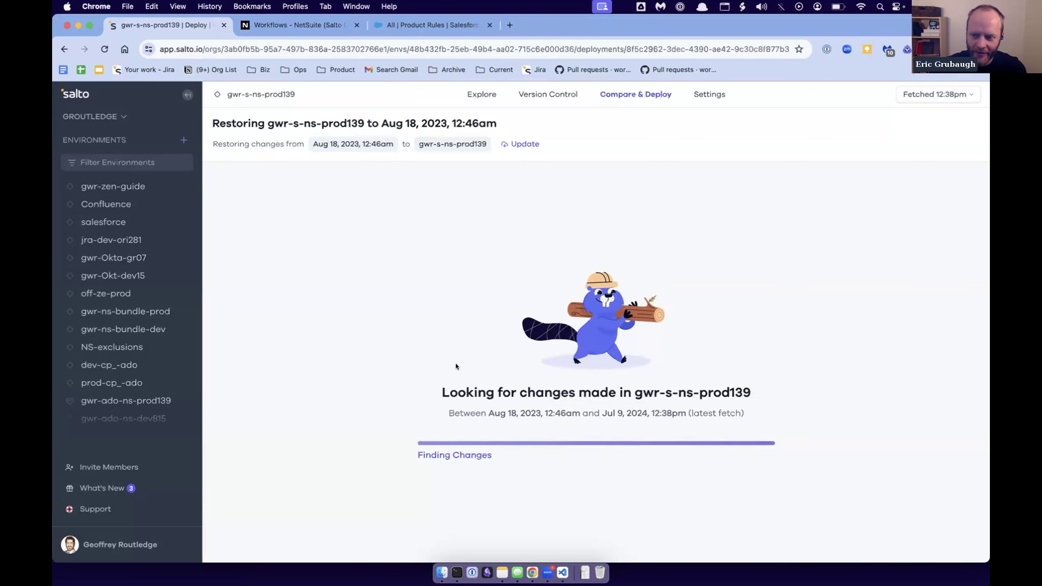
# - Explore the elements of gwr-s-ns-prod139, dismissing the deployment notification and briefly viewing the record types under Records
pyautogui.click(471, 92)
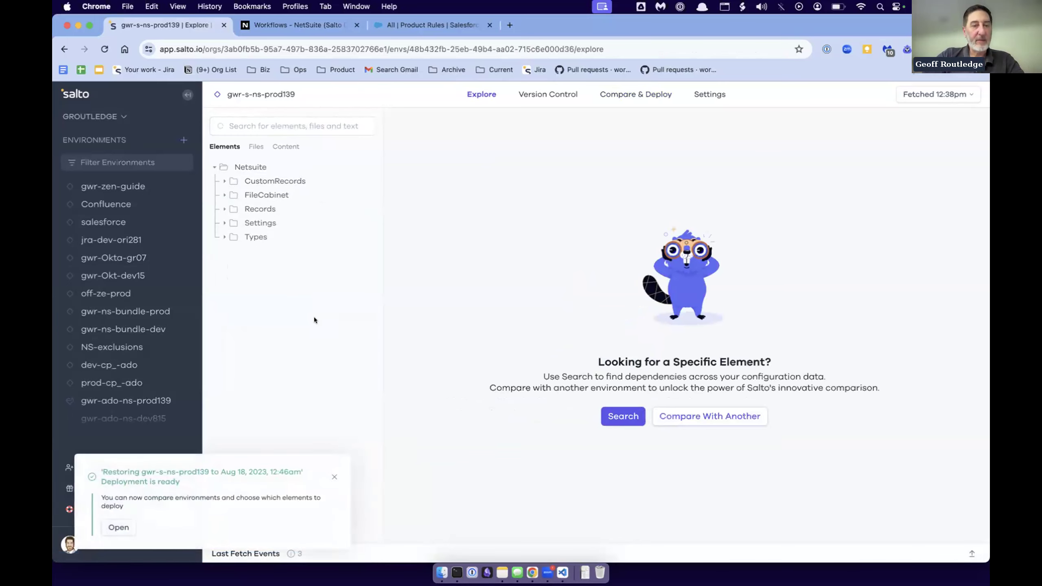
pyautogui.click(333, 479)
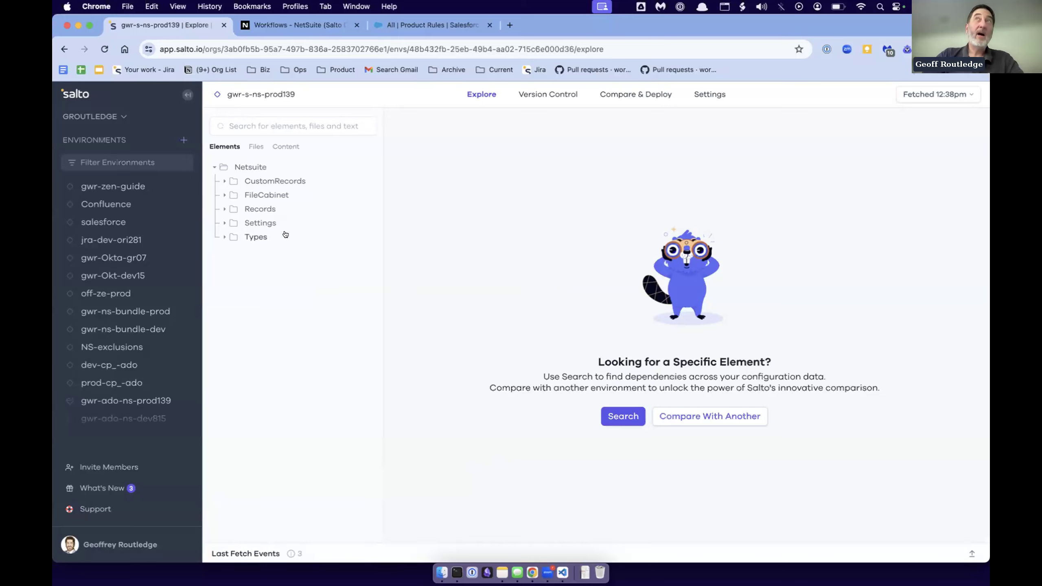
pyautogui.click(253, 124)
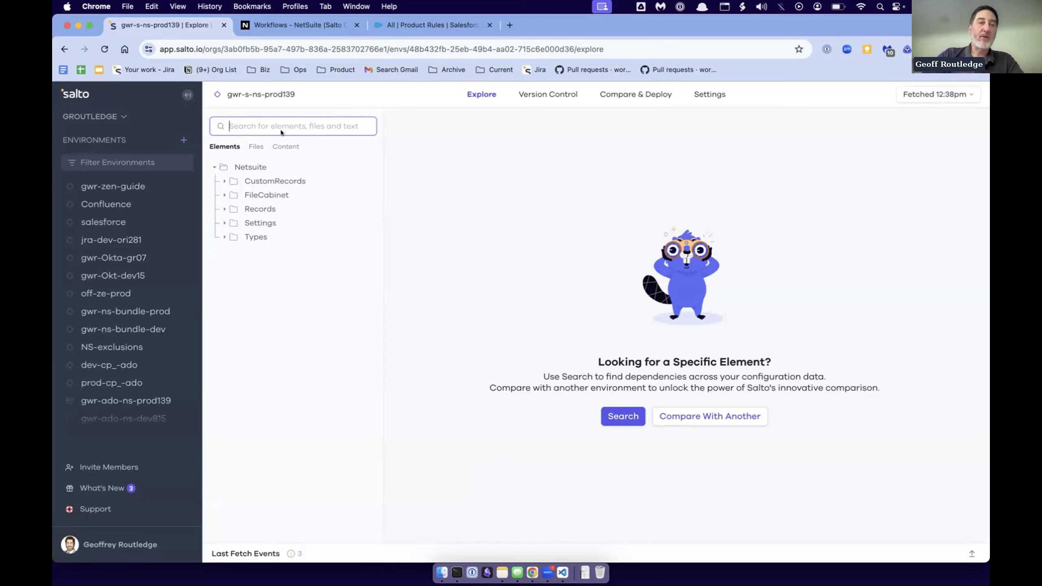
pyautogui.click(224, 209)
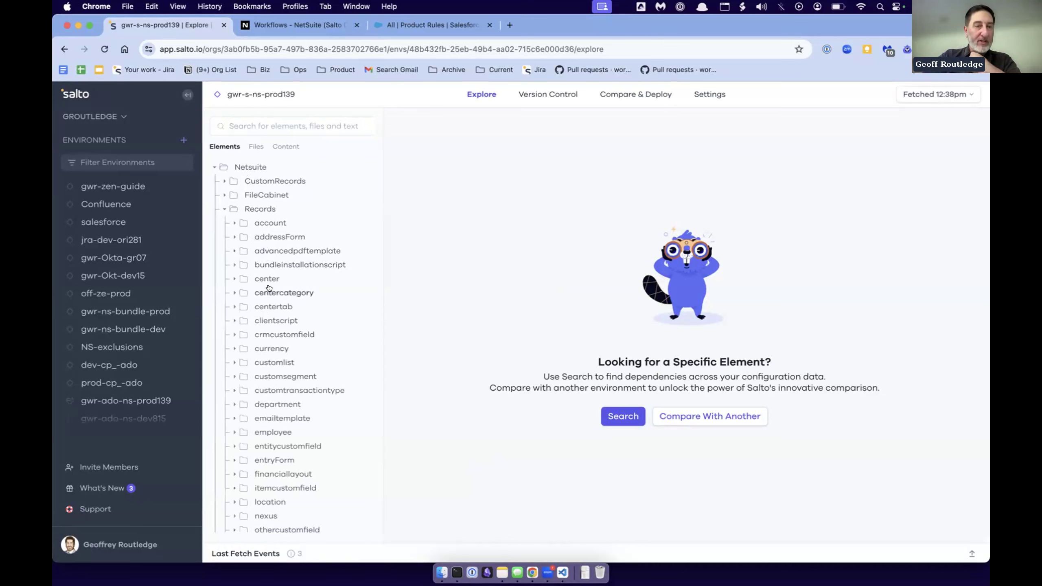
pyautogui.click(222, 208)
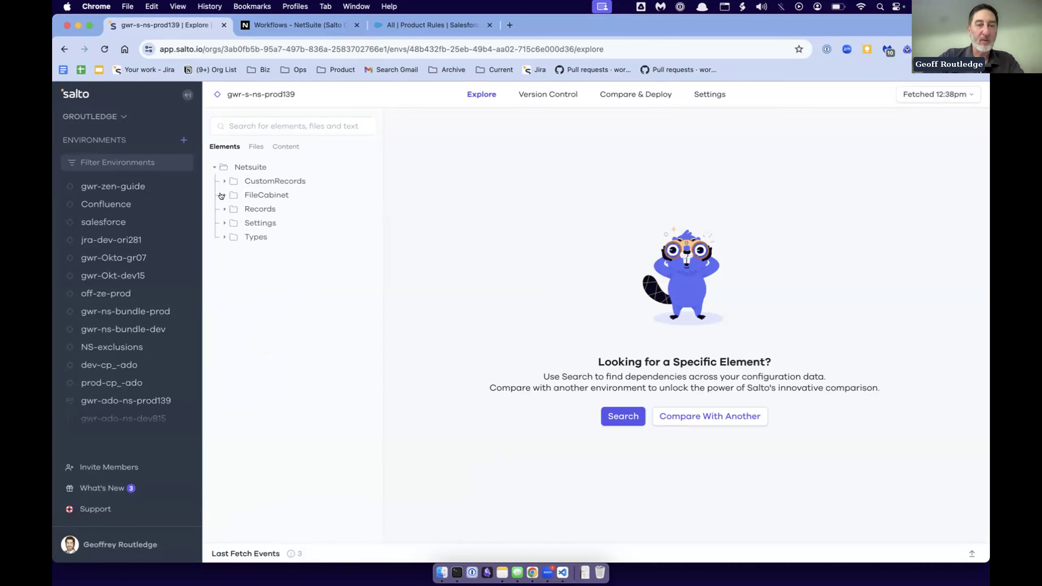
# - View the details of Bundle 240841 under FileCabinet > SuiteBundles and expand its src folder
pyautogui.click(223, 196)
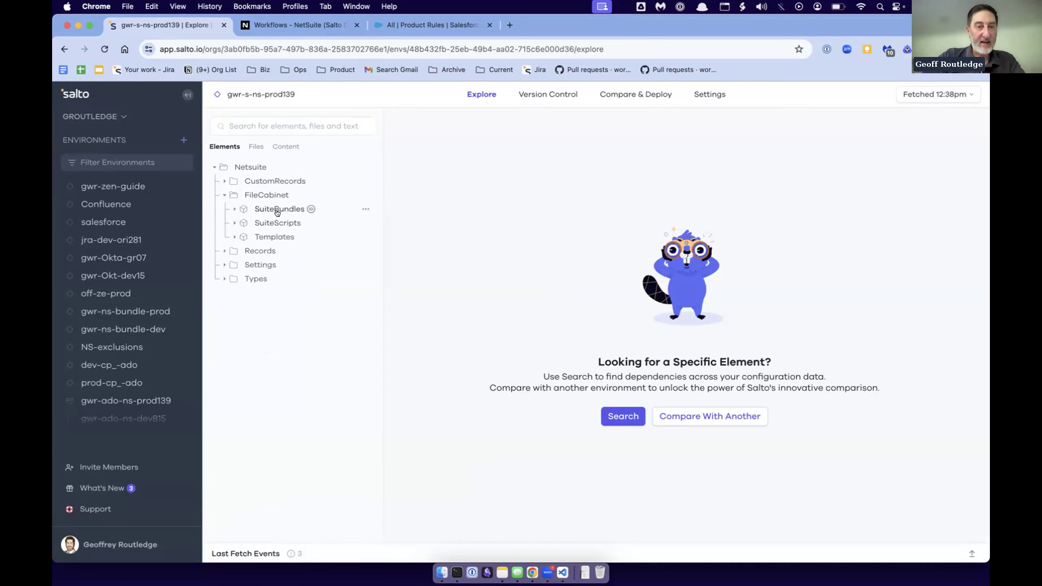
pyautogui.click(234, 209)
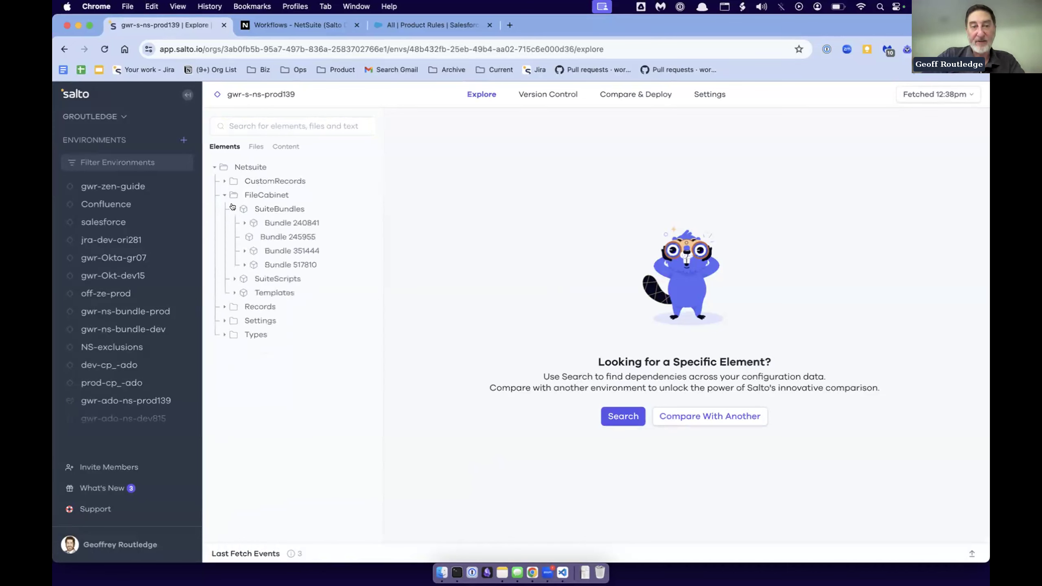
pyautogui.click(274, 223)
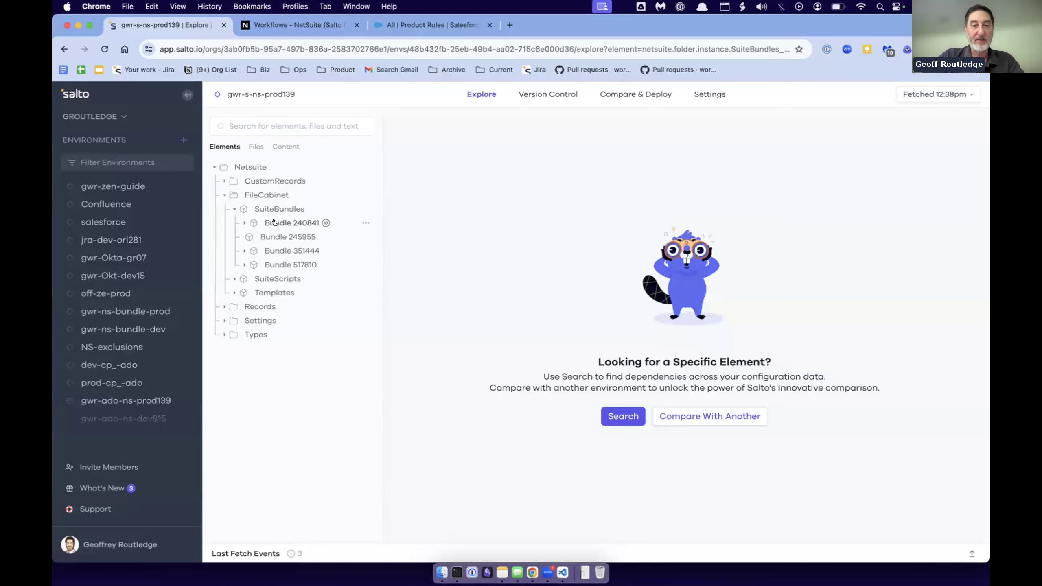
pyautogui.click(244, 222)
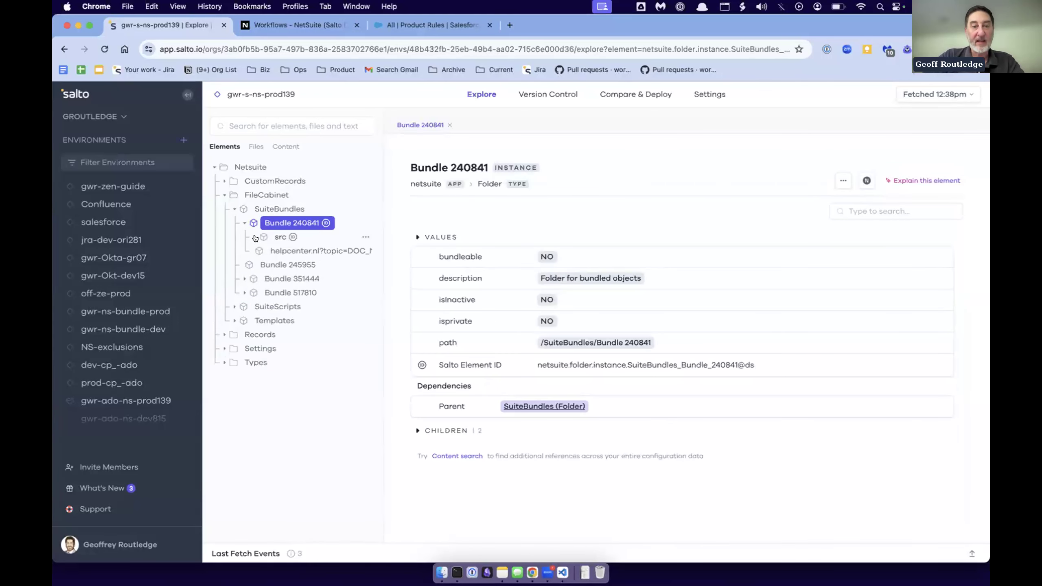
pyautogui.click(254, 237)
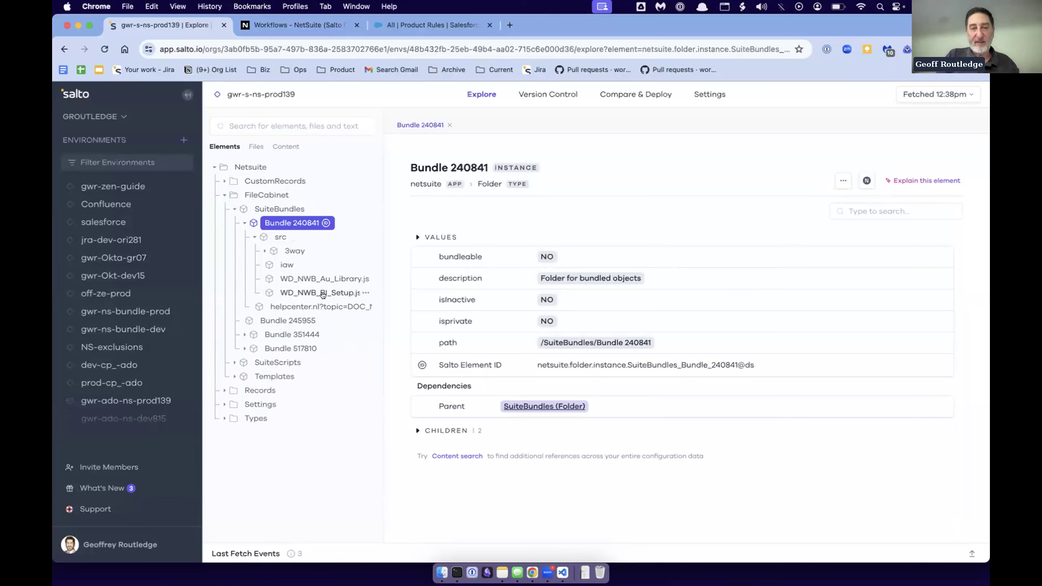
# - Collapse Bundle 240841, switch to the files view and browse the Records folder under gwr-g-ns-prod139 > netsuite
pyautogui.click(242, 222)
pyautogui.click(252, 147)
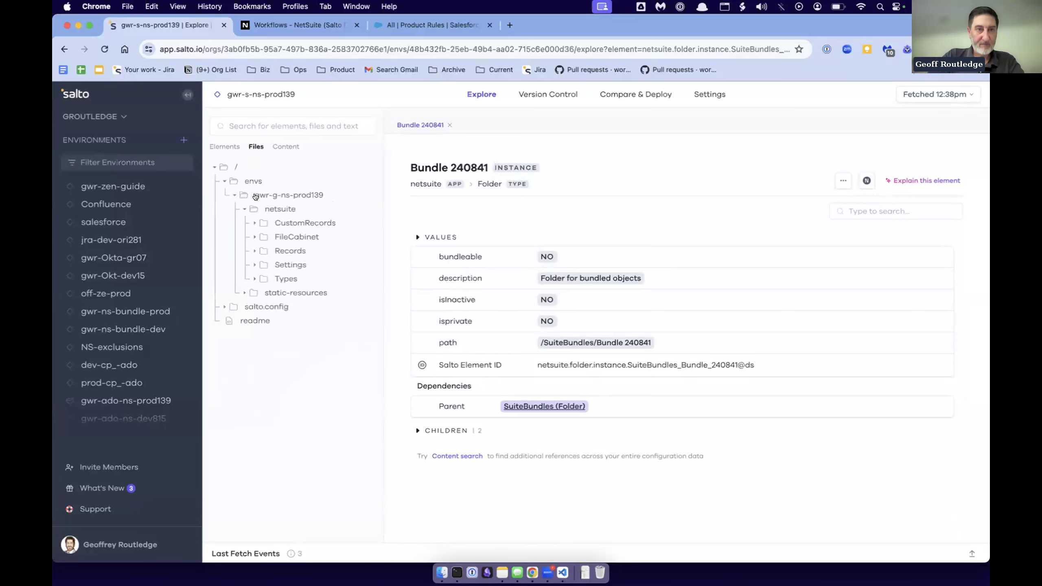
pyautogui.click(229, 195)
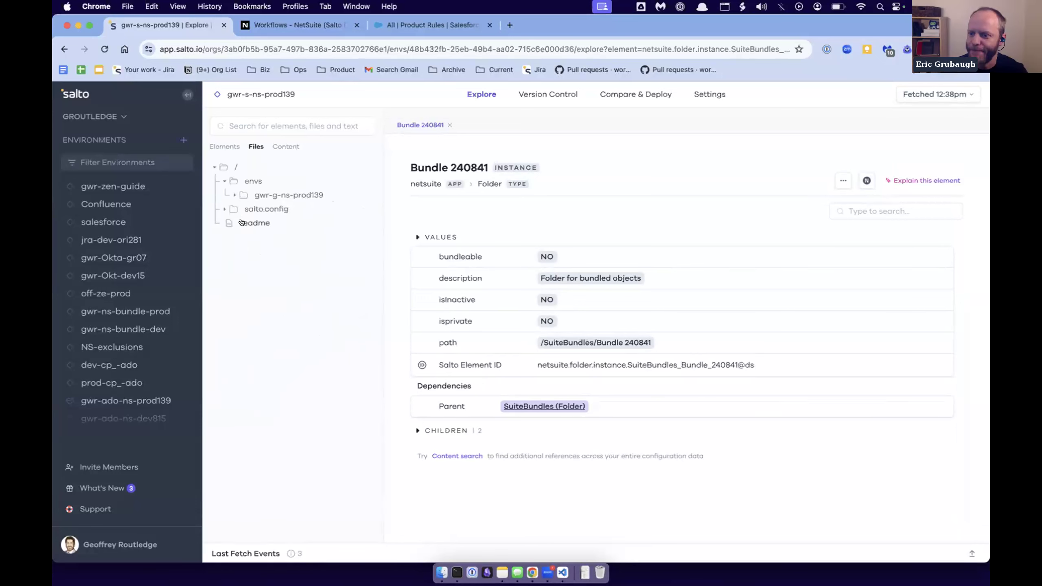
pyautogui.click(232, 195)
pyautogui.click(242, 209)
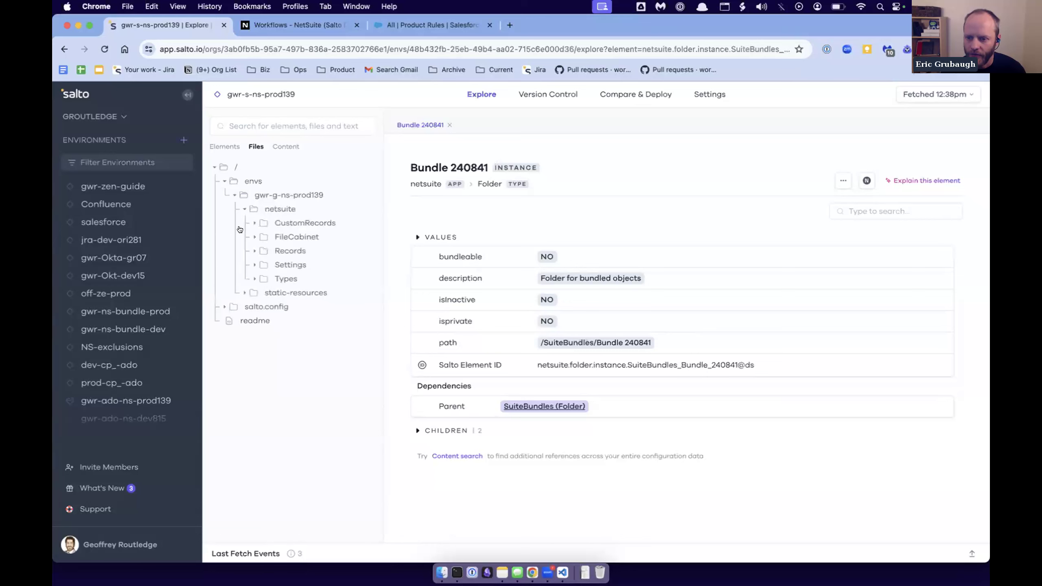
pyautogui.click(254, 250)
pyautogui.scroll(-1, 290, 306)
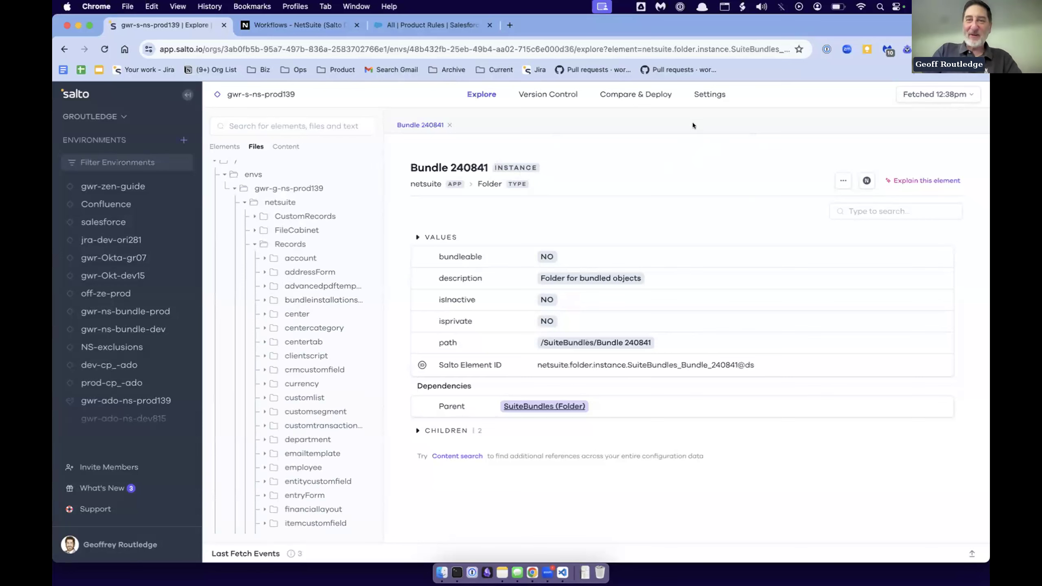
# - Show the environment's change-monitoring notifications, and open the Jul 9, 2024, 12:38pm fetch from the fetch history to scan its changed files
pyautogui.click(709, 94)
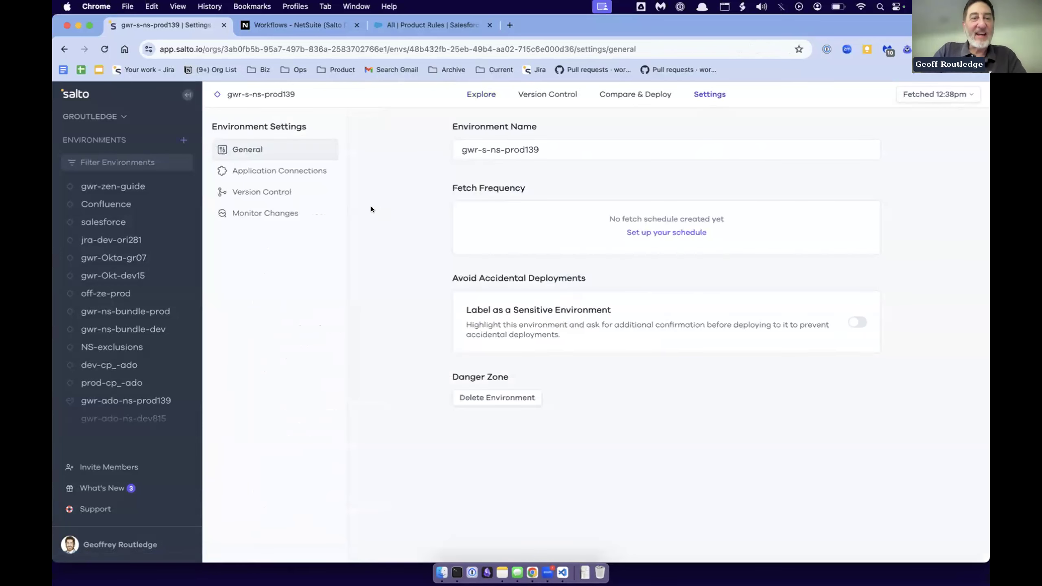
pyautogui.click(238, 214)
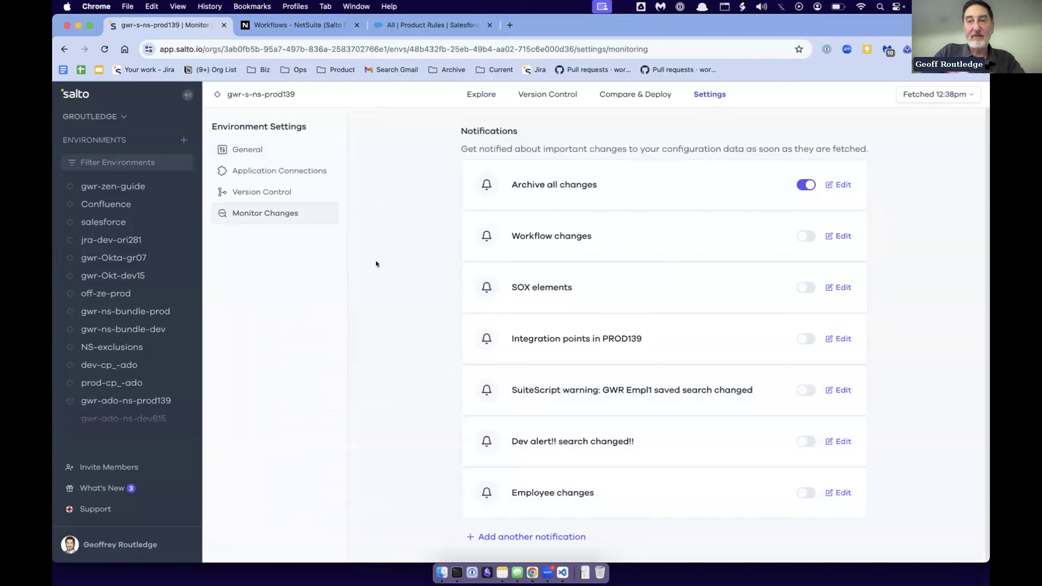
pyautogui.click(921, 96)
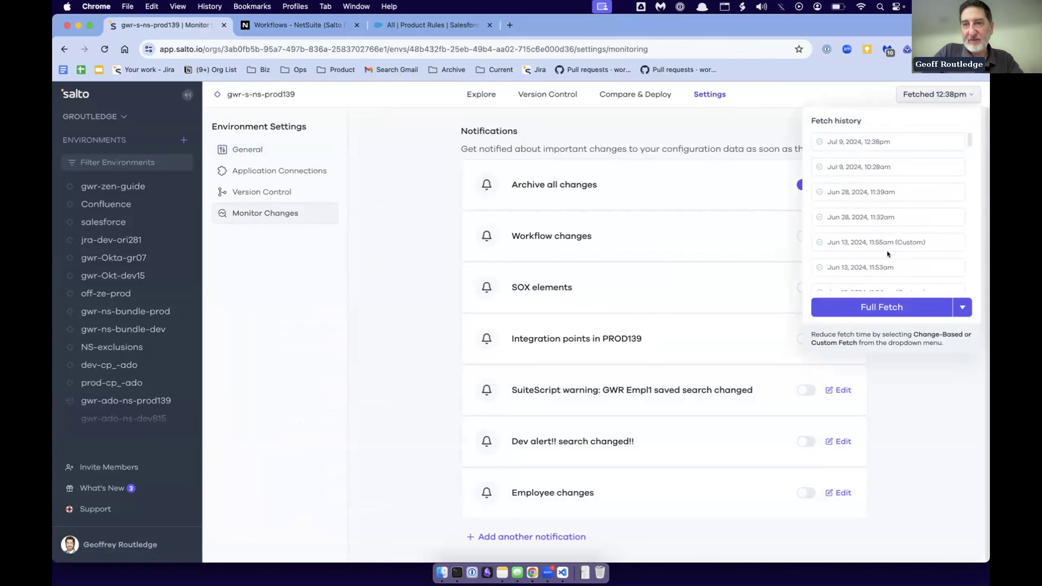
pyautogui.click(849, 140)
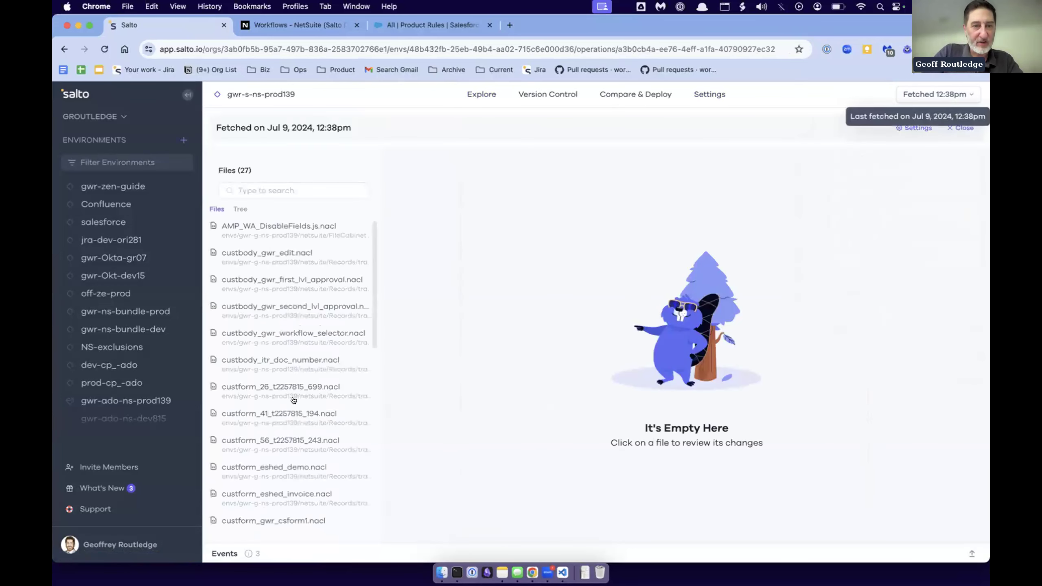
pyautogui.scroll(-10, 294, 400)
pyautogui.scroll(10, 294, 401)
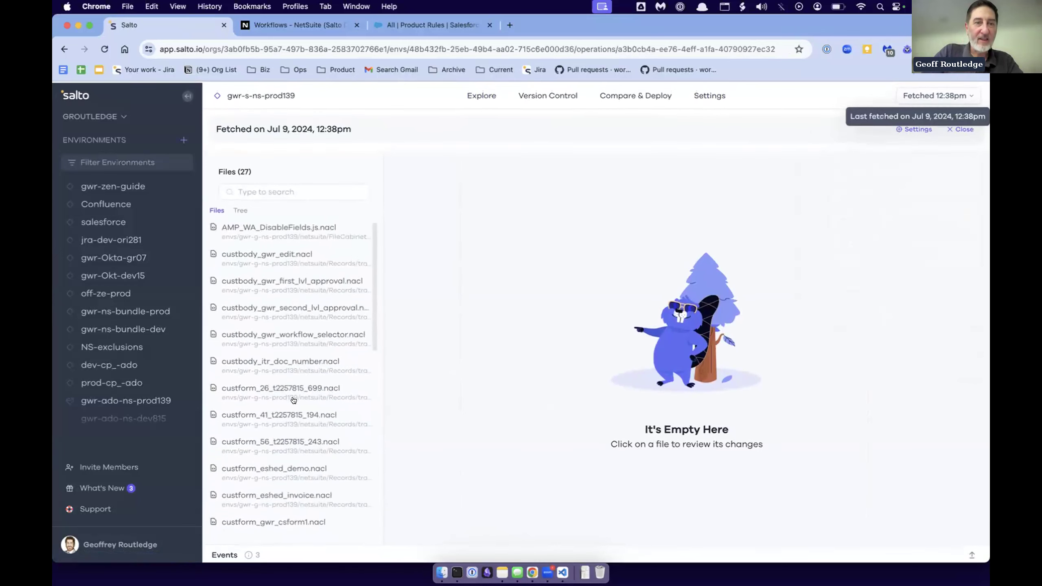
# - Review the fetch's changed files as a folder tree, glance at the fetch history again and close the fetch
pyautogui.click(240, 209)
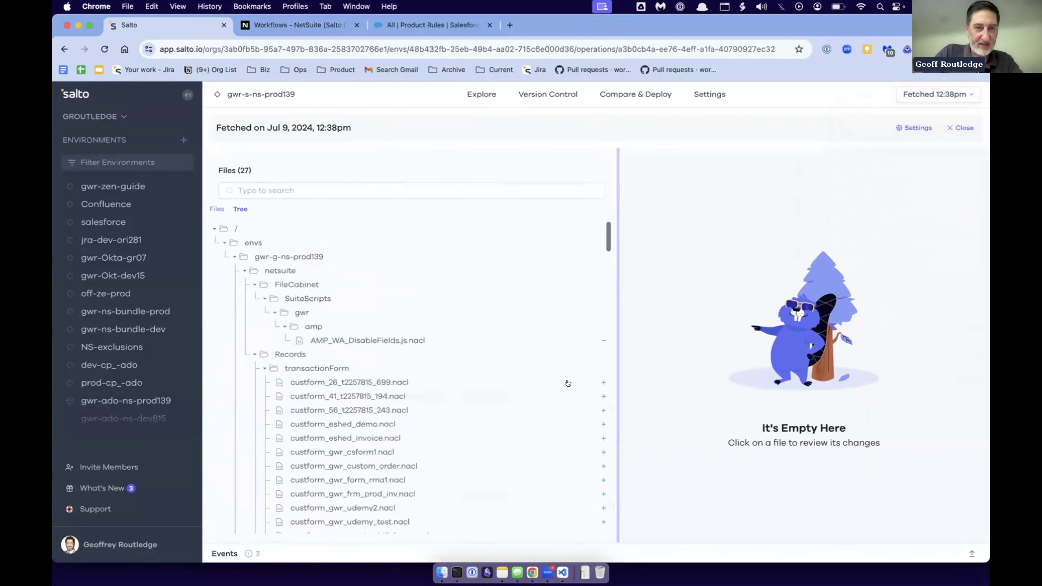
pyautogui.scroll(-10, 324, 410)
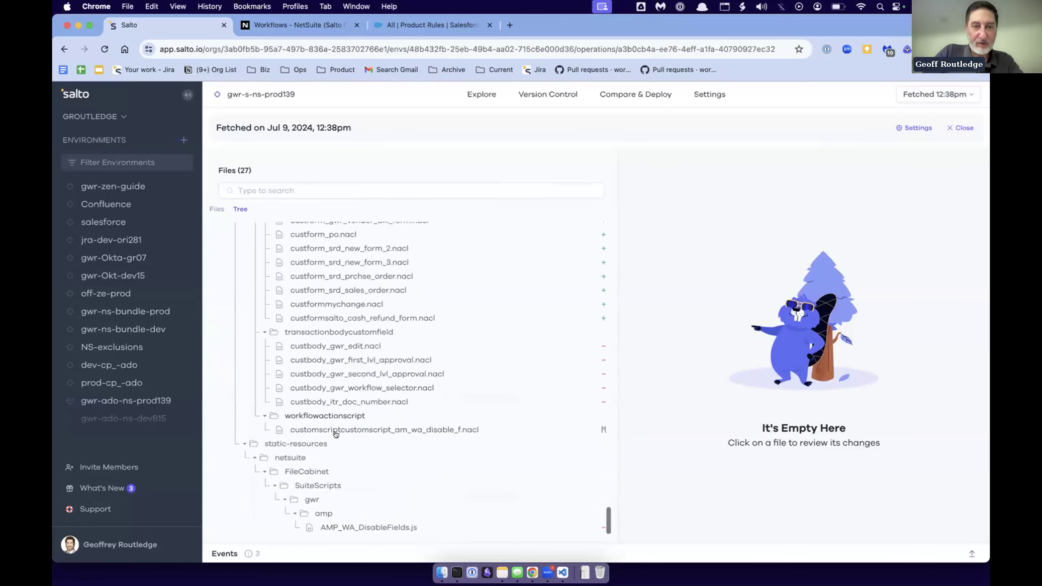
pyautogui.scroll(8, 313, 327)
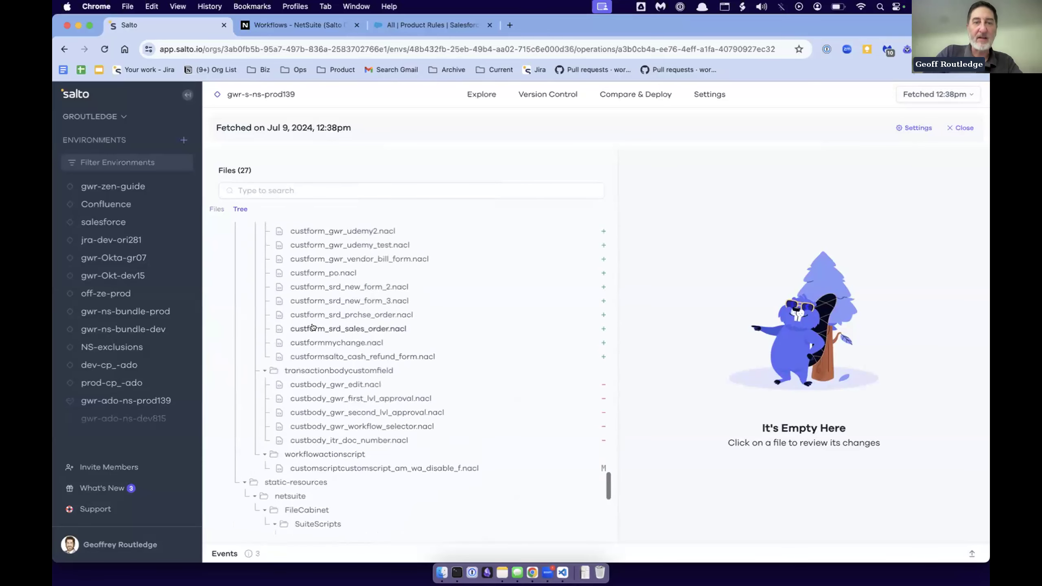
pyautogui.scroll(3, 313, 326)
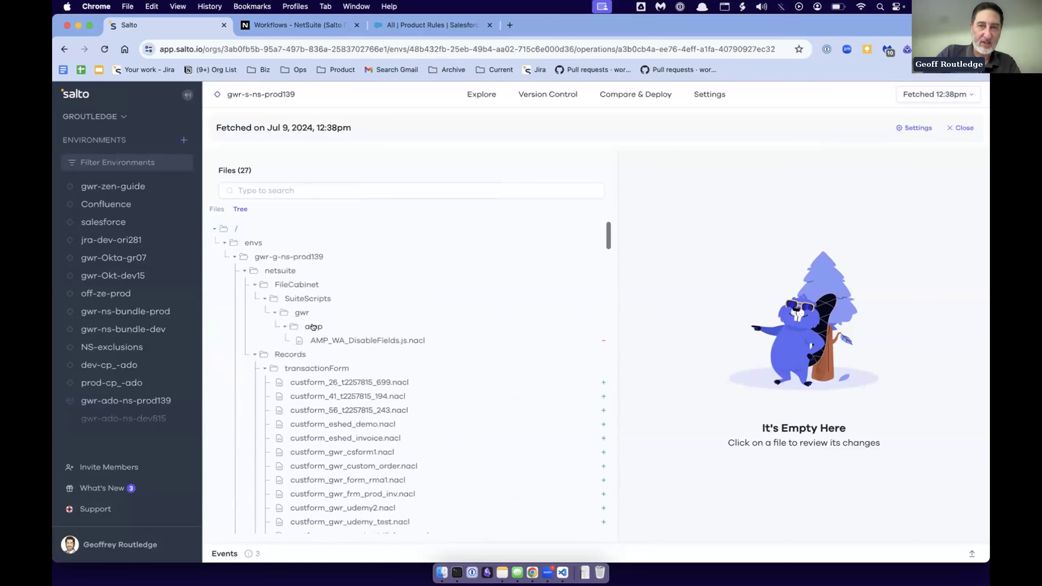
pyautogui.click(934, 98)
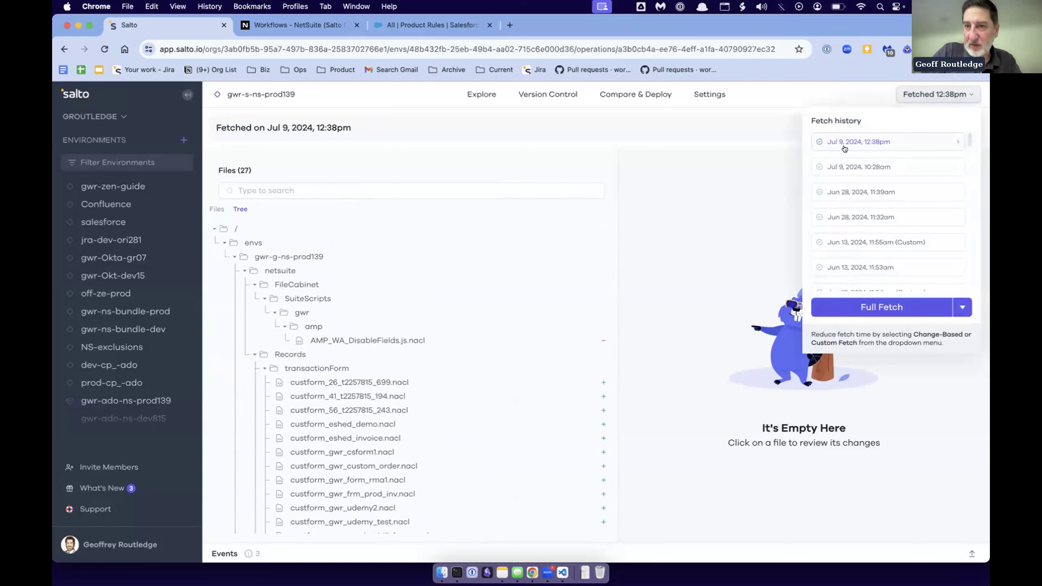
pyautogui.click(551, 260)
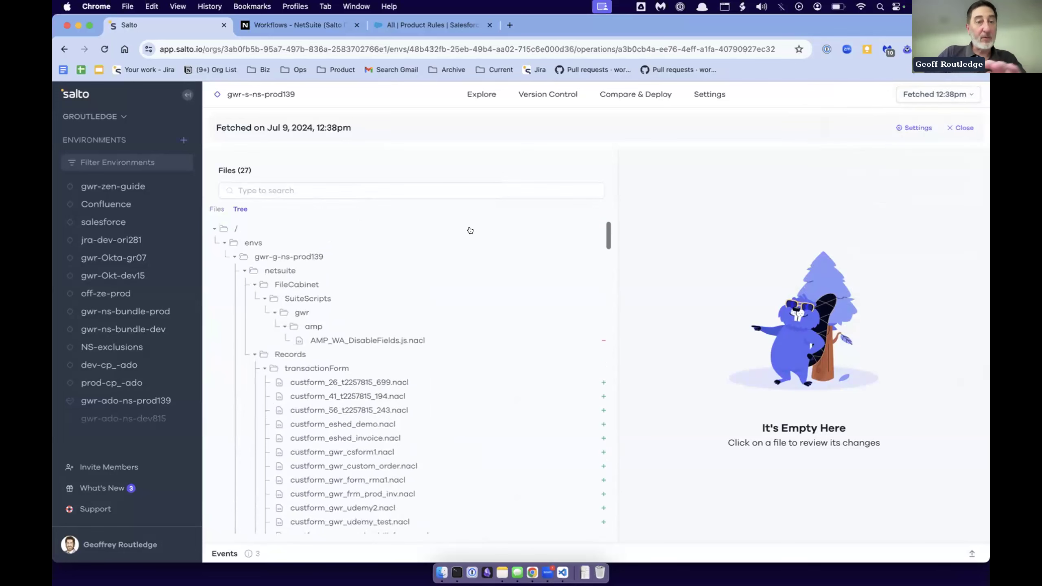
pyautogui.click(964, 128)
# - Open the Archive all changes notification in the environment's change-monitoring settings for editing and expand its netsuite element selection
pyautogui.click(712, 98)
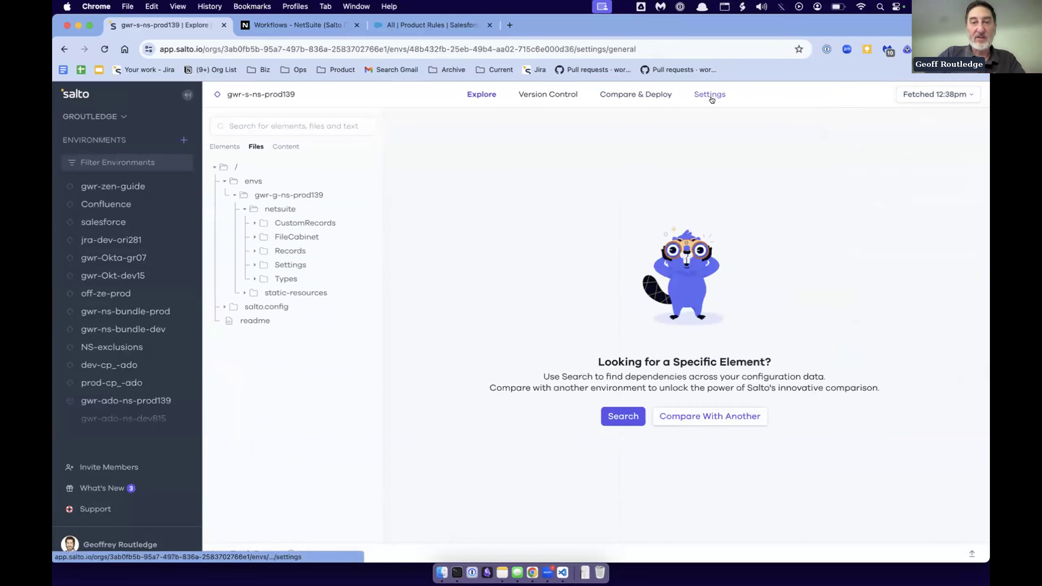
pyautogui.click(264, 213)
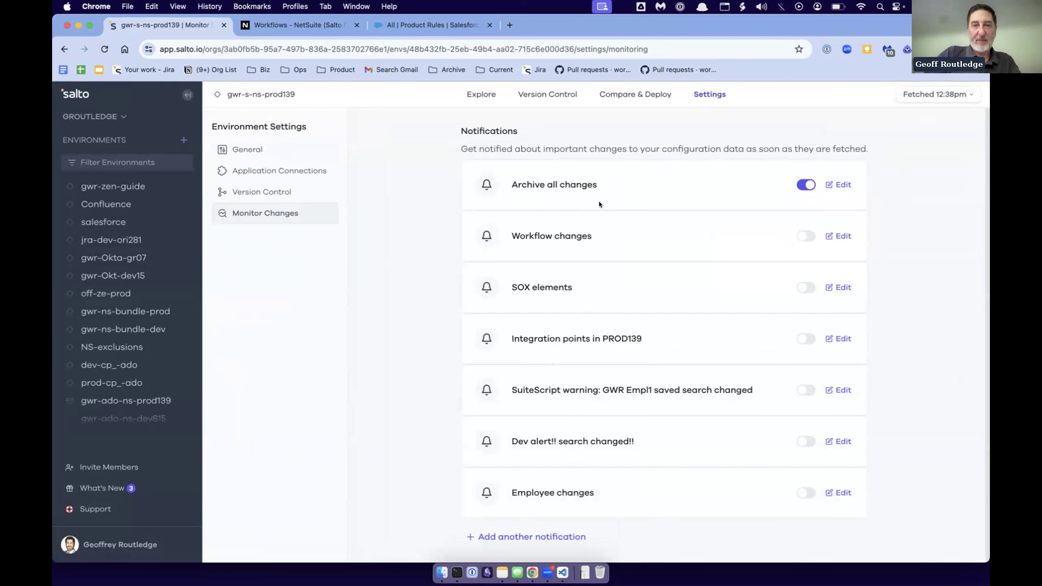
pyautogui.moveTo(527, 179); pyautogui.dragTo(582, 179)
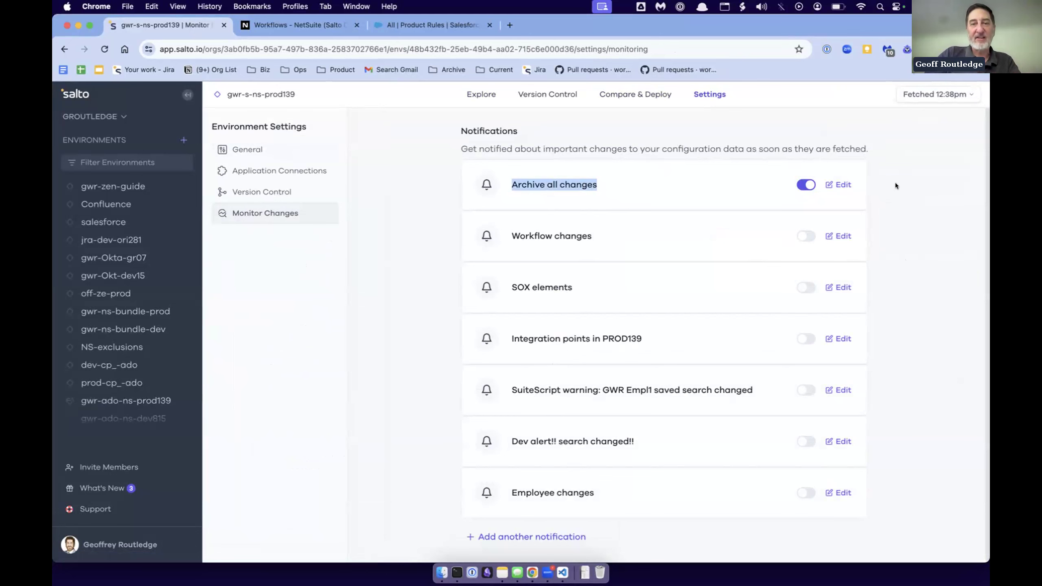
pyautogui.click(842, 185)
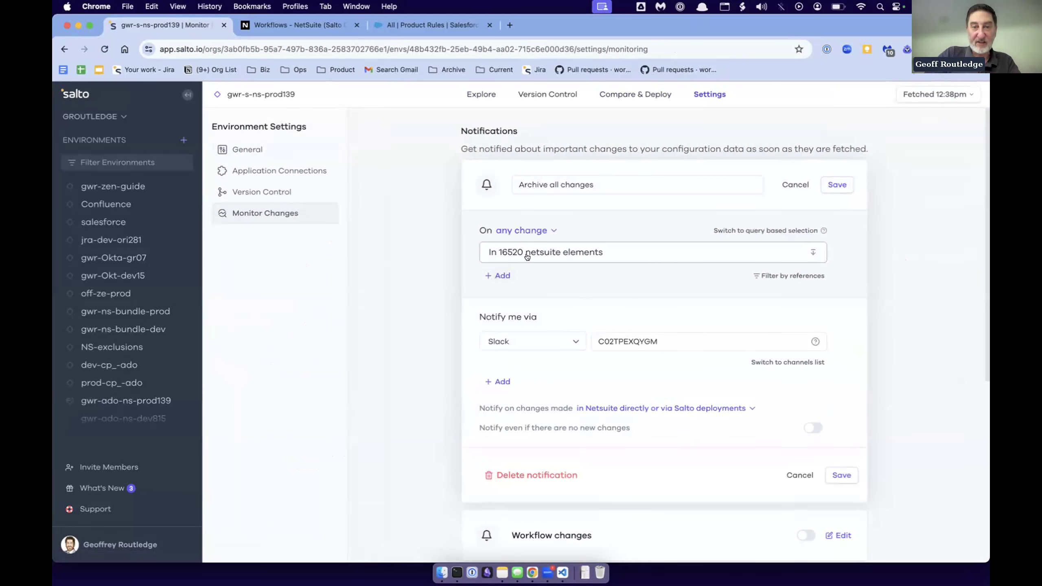
pyautogui.click(527, 257)
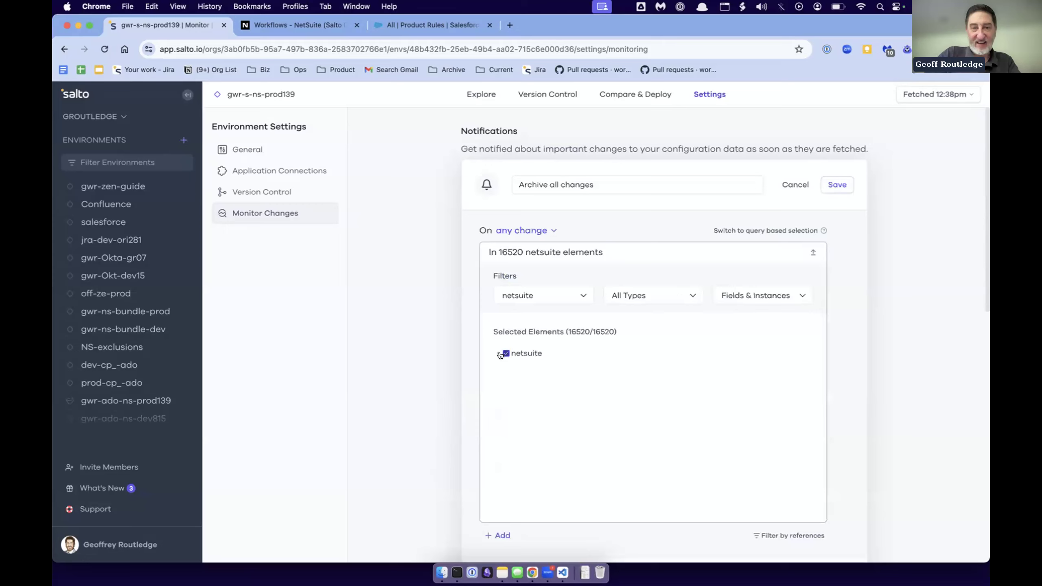
# - Review the change-type options of the Archive all changes notification, show its Slack destination from the channels list, and close without saving
pyautogui.click(497, 354)
pyautogui.click(497, 355)
pyautogui.click(527, 232)
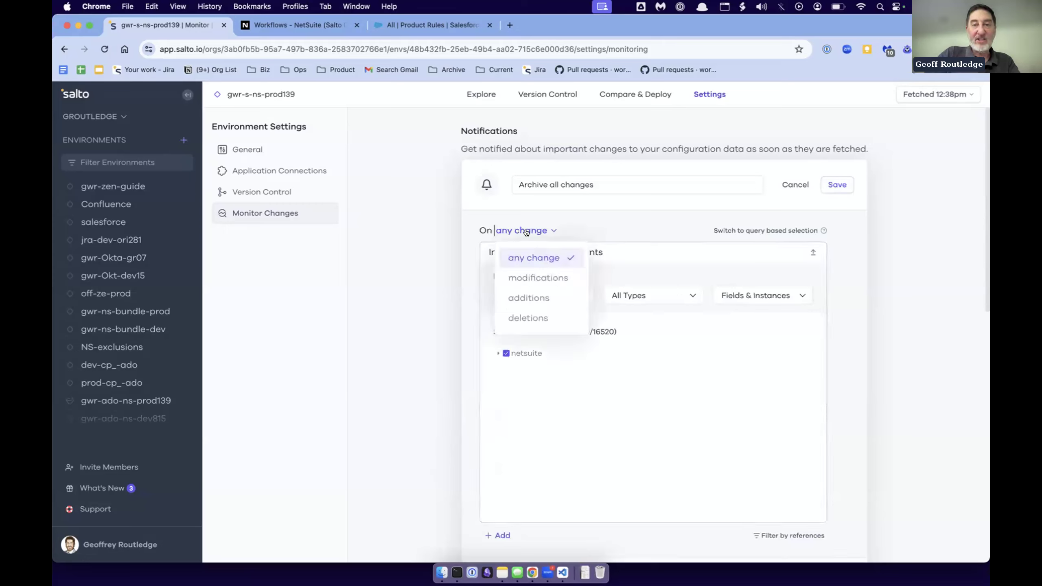
pyautogui.click(528, 232)
pyautogui.scroll(-5, 628, 283)
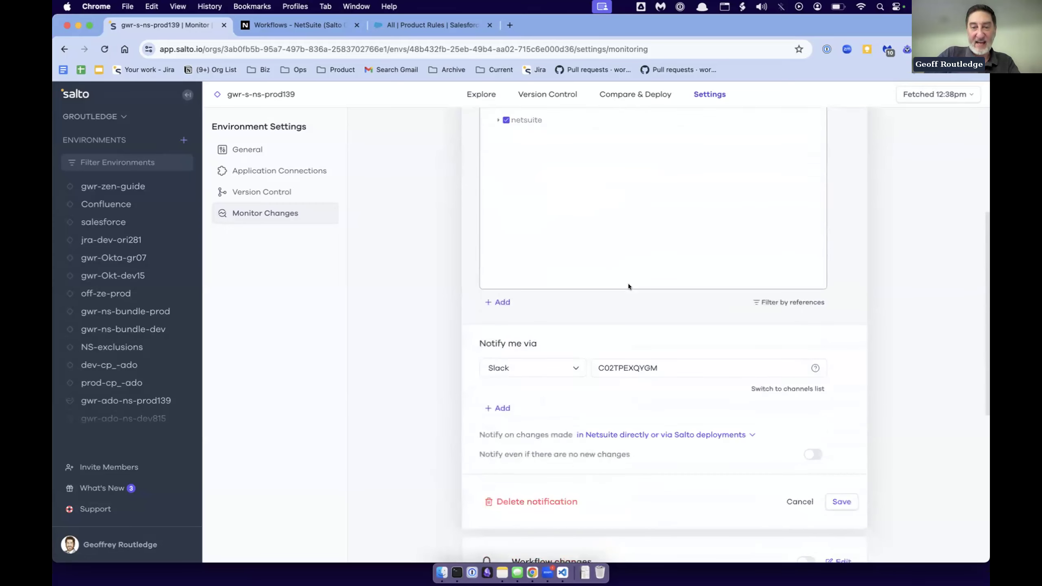
pyautogui.click(779, 389)
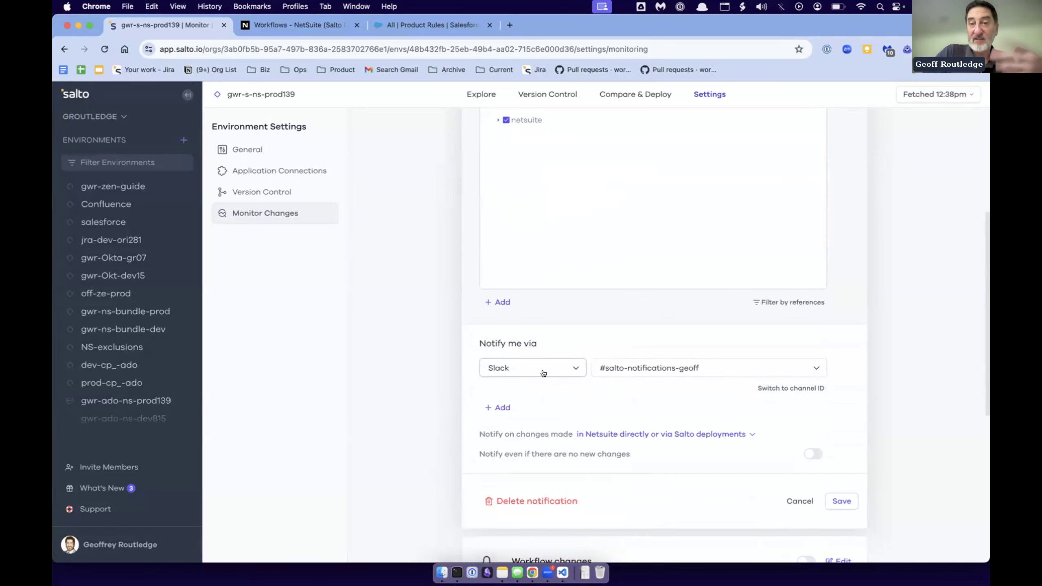
pyautogui.scroll(5, 546, 374)
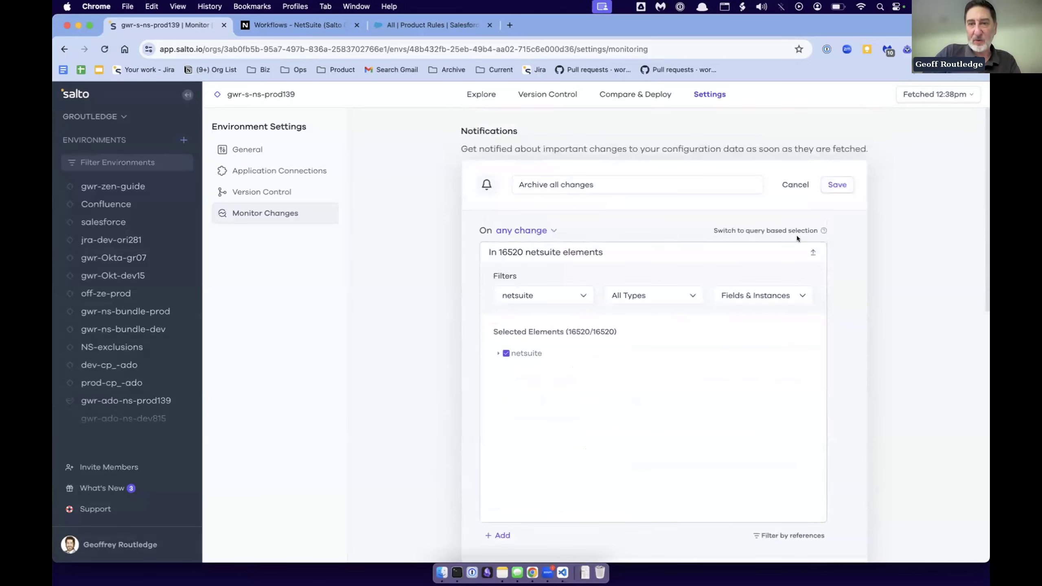
pyautogui.click(798, 186)
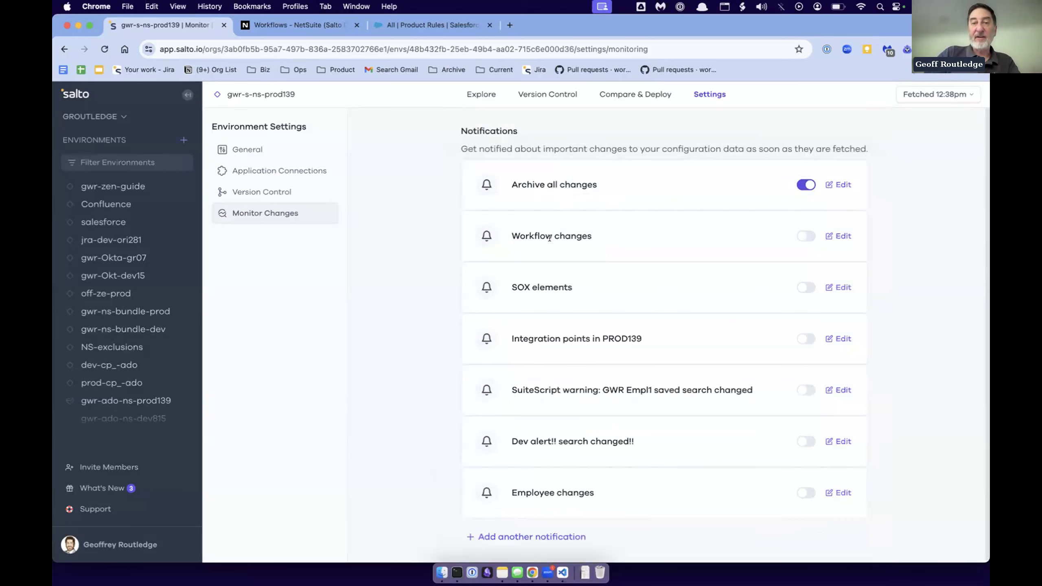
# - Open the Workflow changes notification for editing and expand its netsuite element selection to review the chosen transactionbodycustomfield instances
pyautogui.click(840, 237)
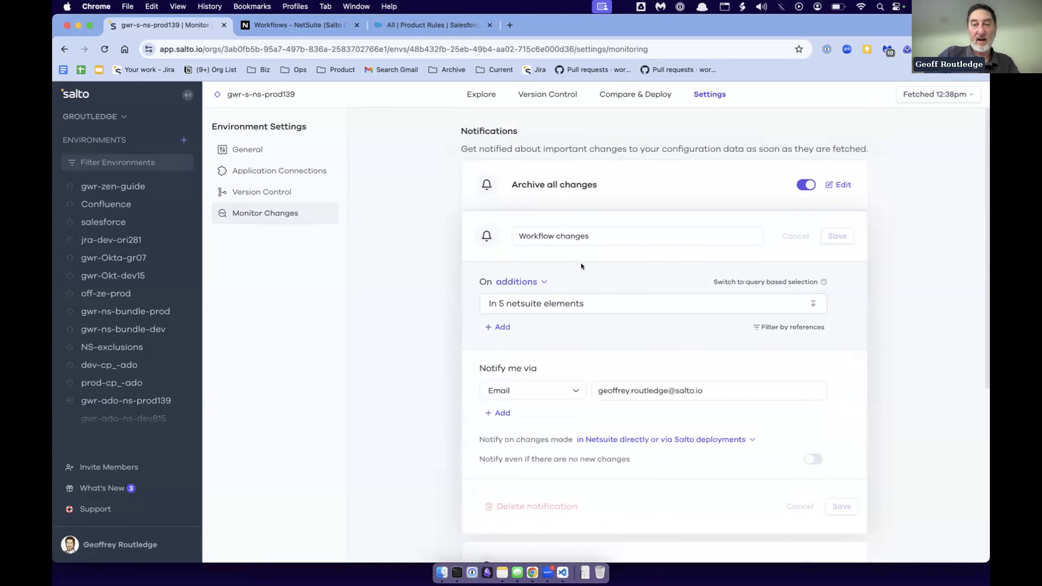
pyautogui.scroll(-1, 580, 378)
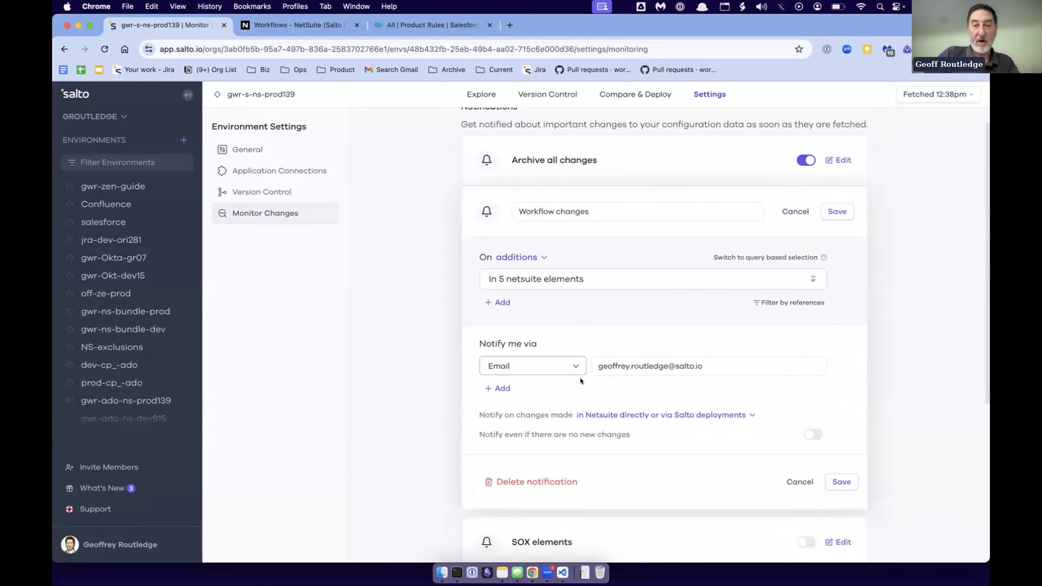
pyautogui.click(527, 283)
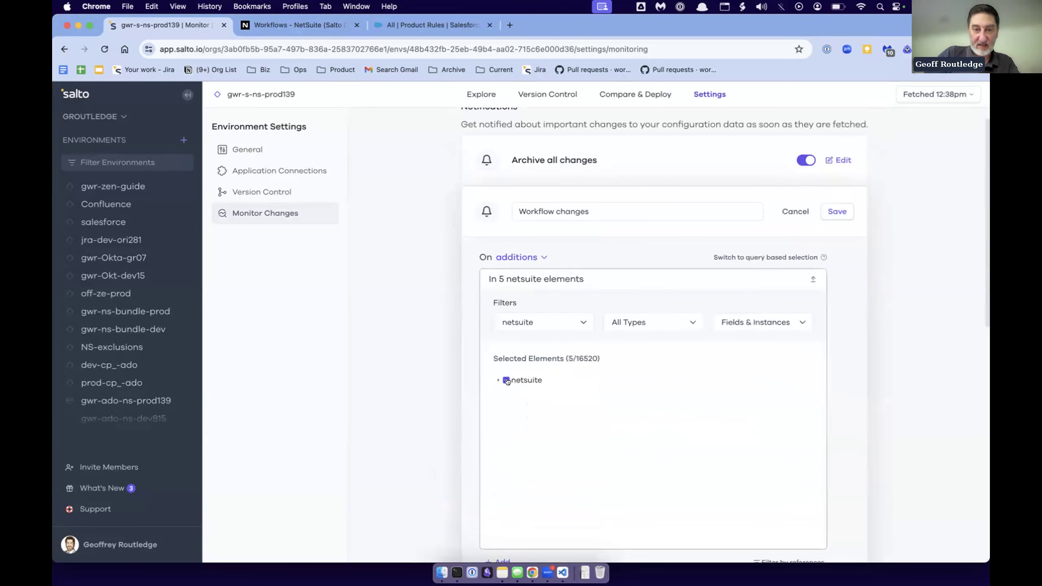
pyautogui.click(498, 380)
pyautogui.scroll(-1, 507, 386)
pyautogui.click(507, 386)
pyautogui.scroll(-10, 517, 431)
pyautogui.click(518, 441)
pyautogui.scroll(-3, 530, 454)
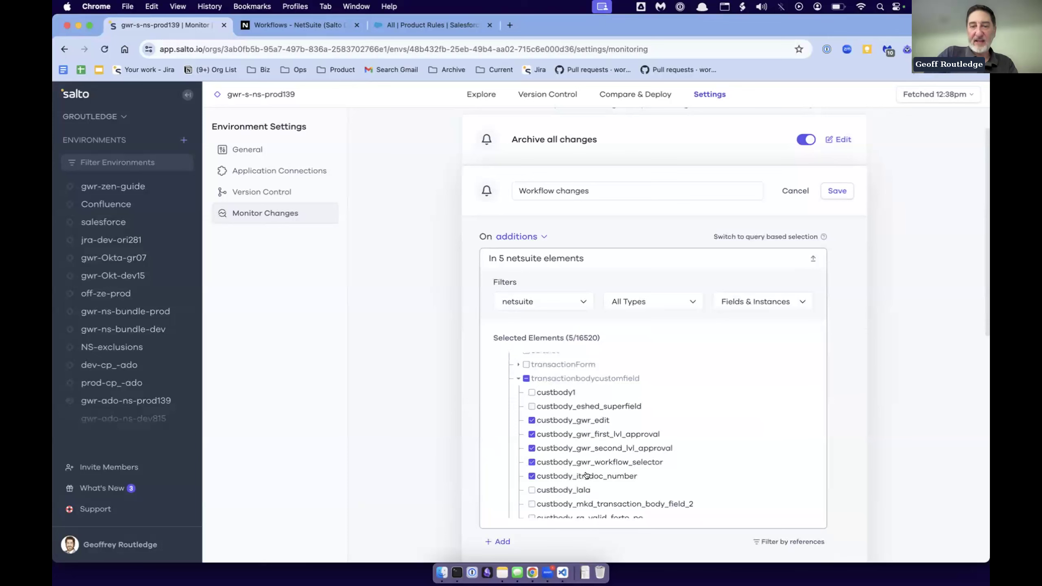
pyautogui.scroll(-10, 622, 467)
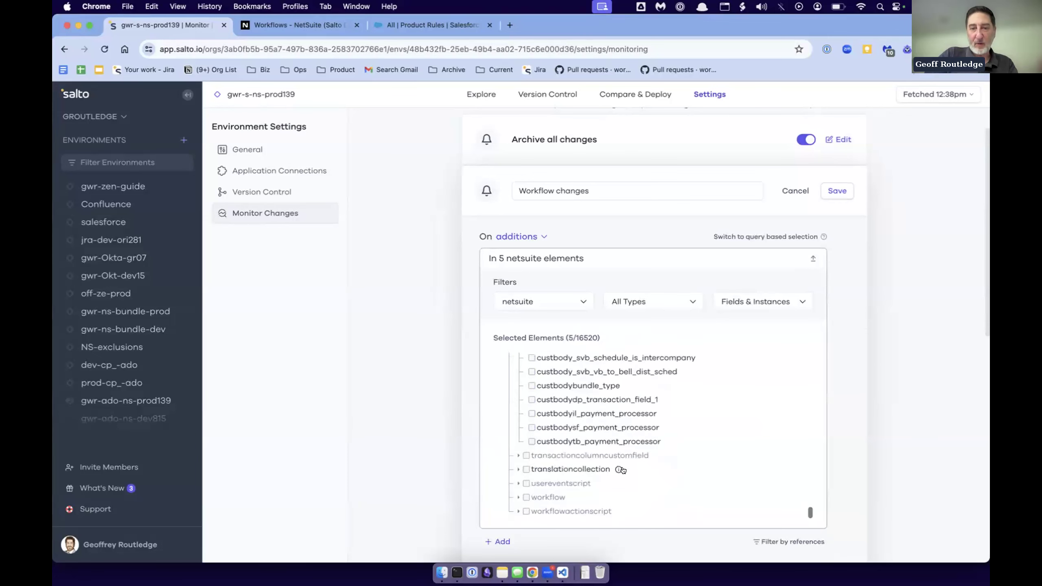
# - Add customworkflow_gwr_approval_workflow from the workflow instances to the Workflow changes notification's selected elements
pyautogui.scroll(-2, 623, 470)
pyautogui.click(548, 430)
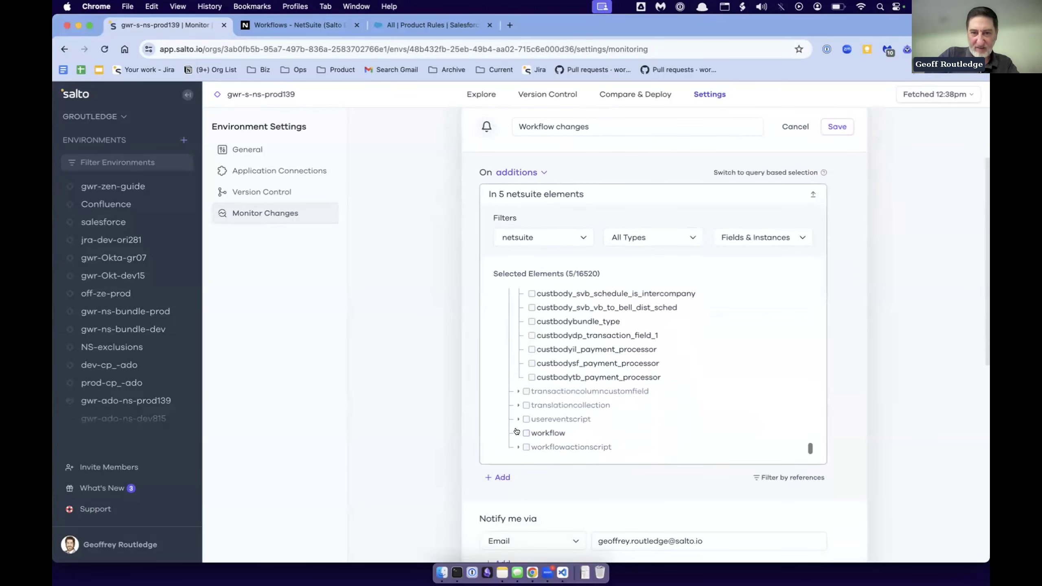
pyautogui.scroll(-4, 577, 431)
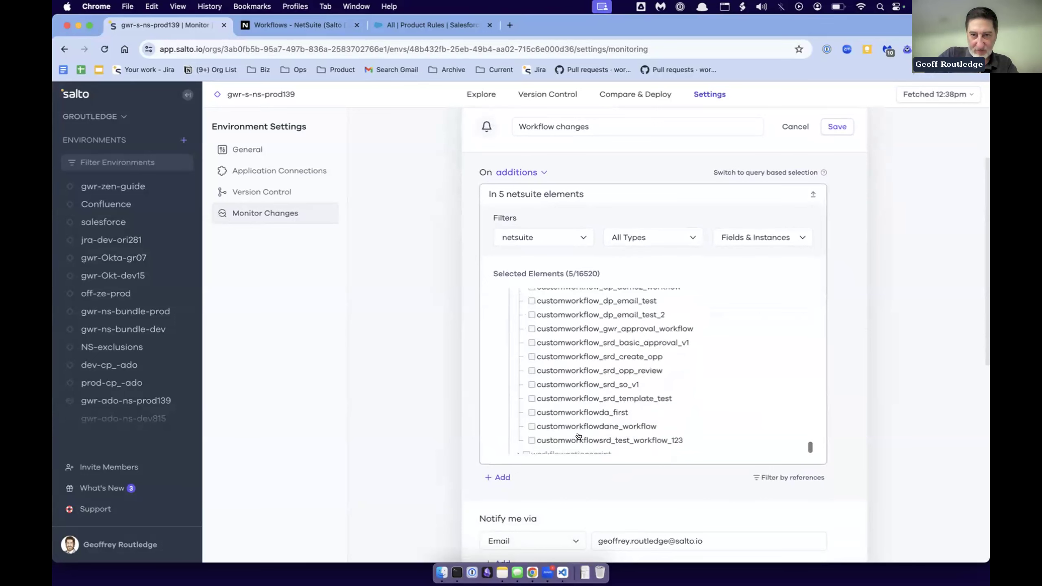
pyautogui.scroll(2, 594, 355)
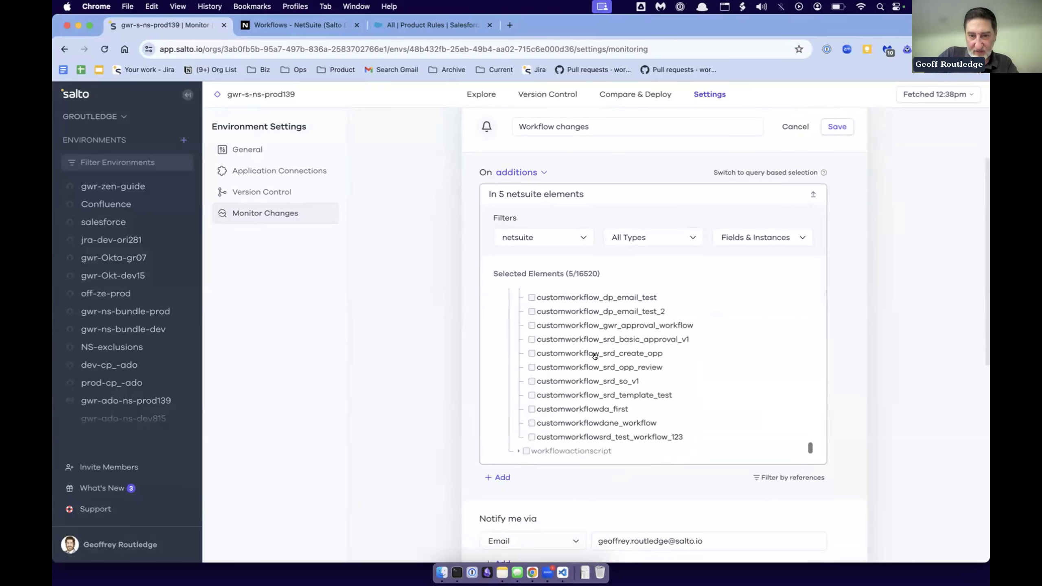
pyautogui.scroll(3, 594, 356)
pyautogui.scroll(-2, 594, 356)
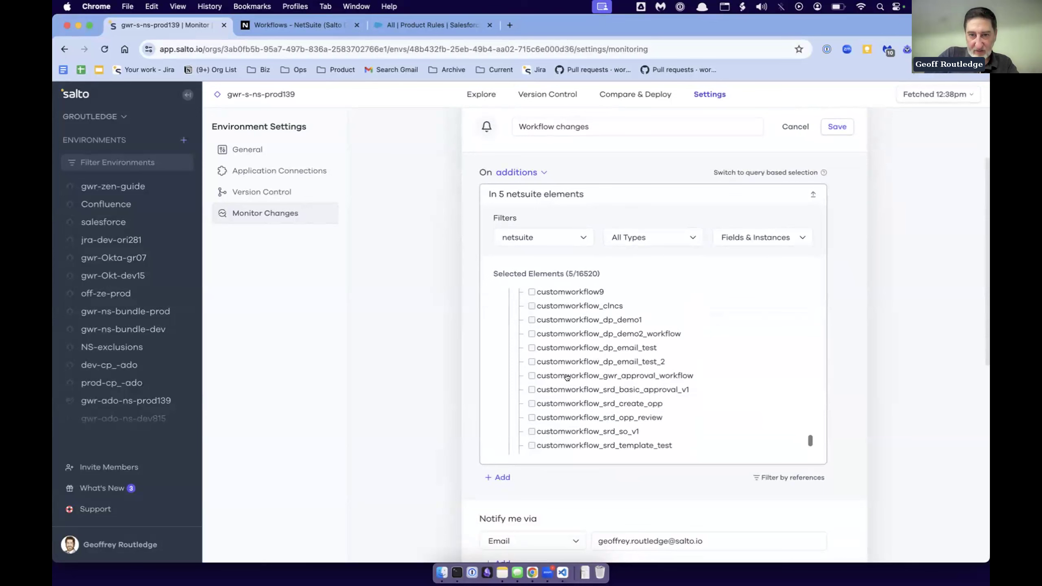
pyautogui.click(532, 376)
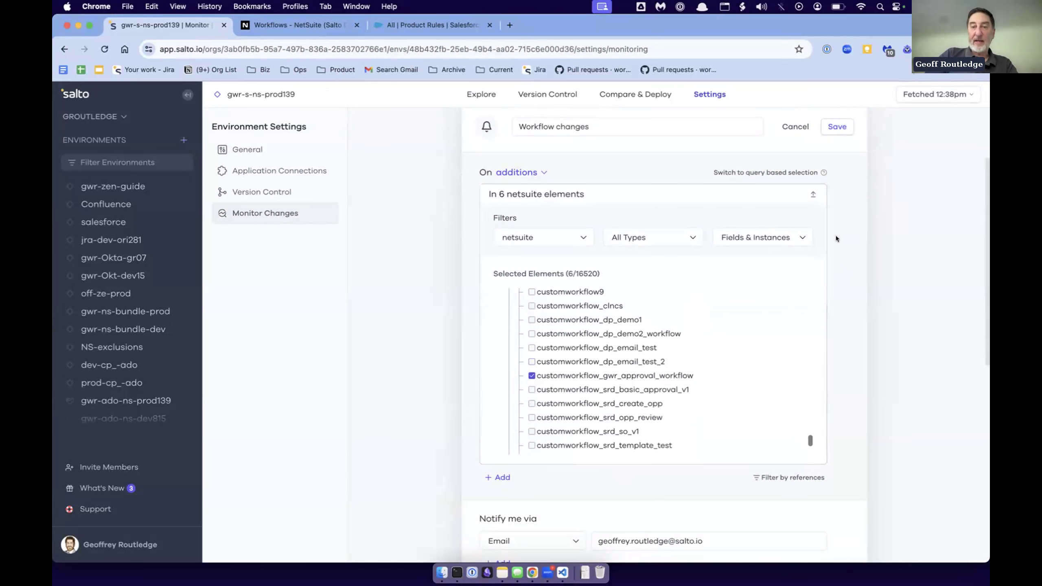
# - Set the Workflow changes notification to trigger on modifications and save it
pyautogui.scroll(5, 608, 235)
pyautogui.click(513, 269)
pyautogui.click(527, 315)
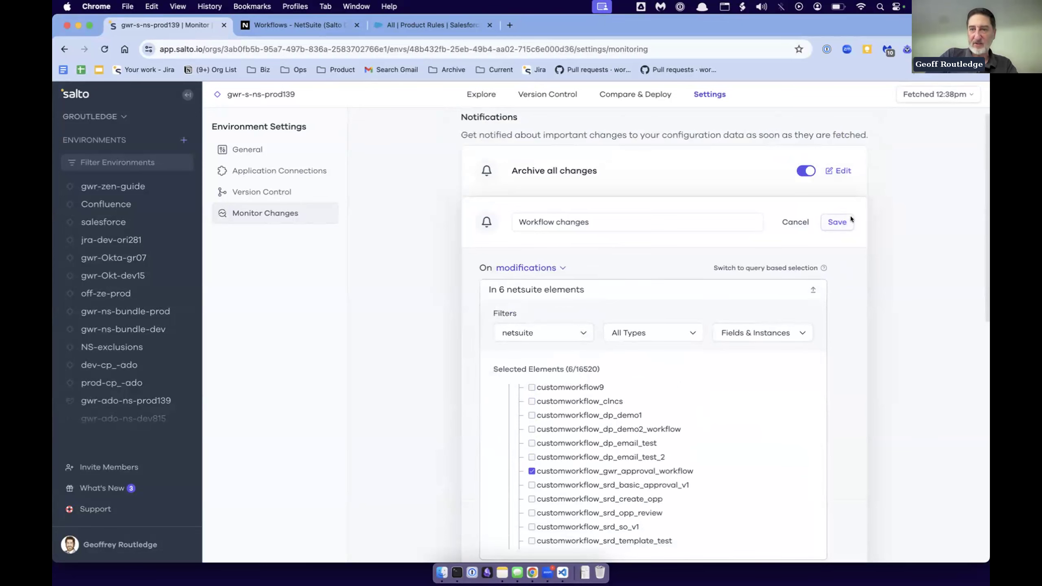
pyautogui.click(836, 223)
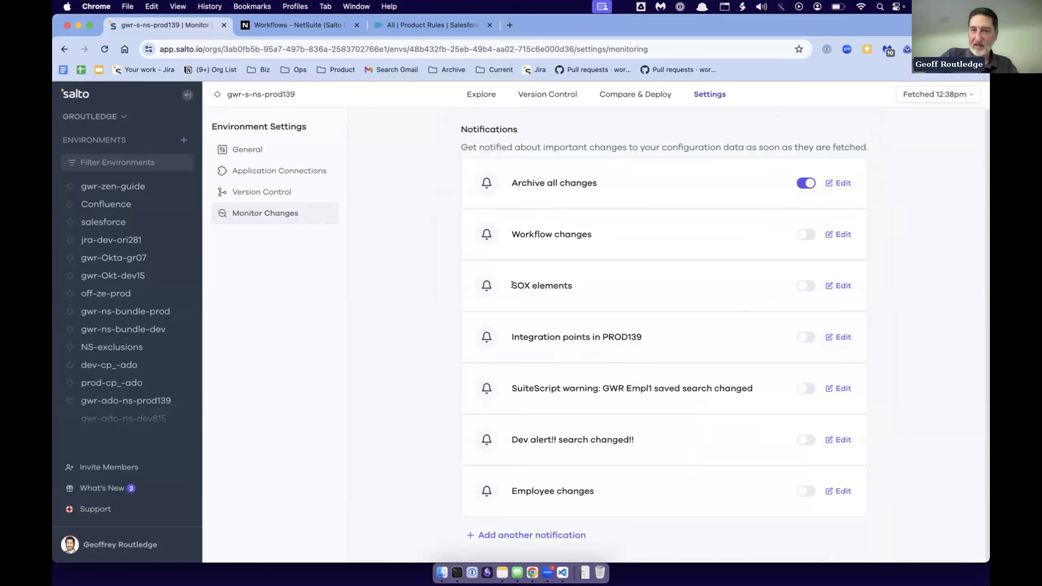
# - Open the SOX elements notification, expand its netsuite element selection, and review its email recipient and remaining notification options
pyautogui.click(841, 286)
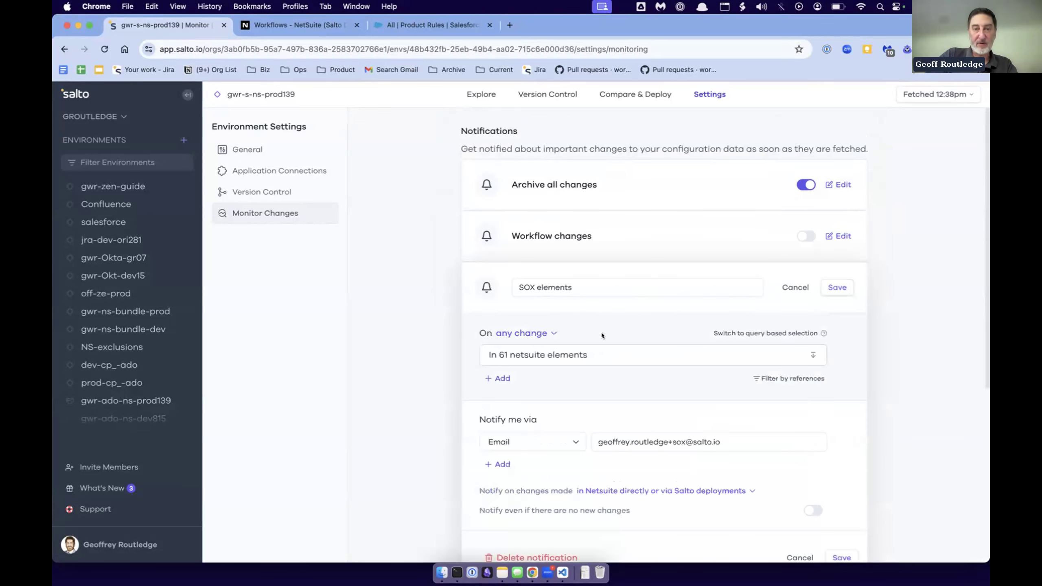
pyautogui.click(514, 357)
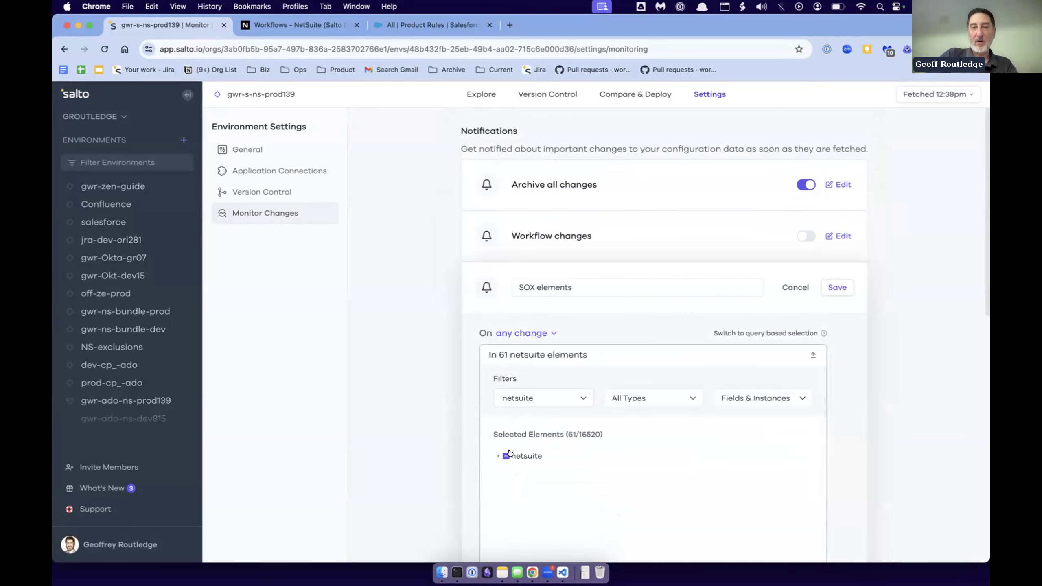
pyautogui.click(495, 457)
pyautogui.scroll(-3, 557, 493)
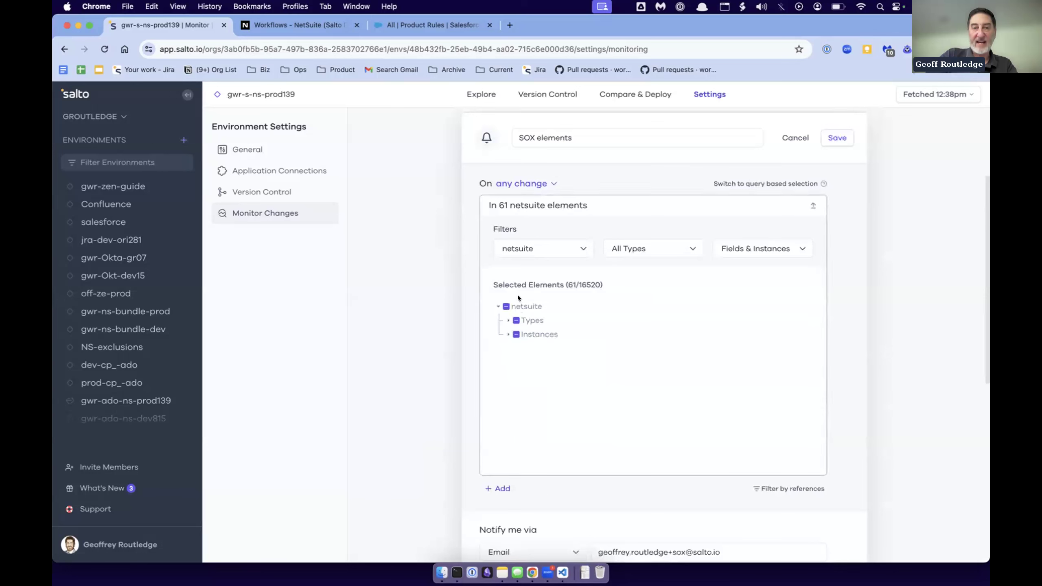
pyautogui.scroll(-6, 572, 386)
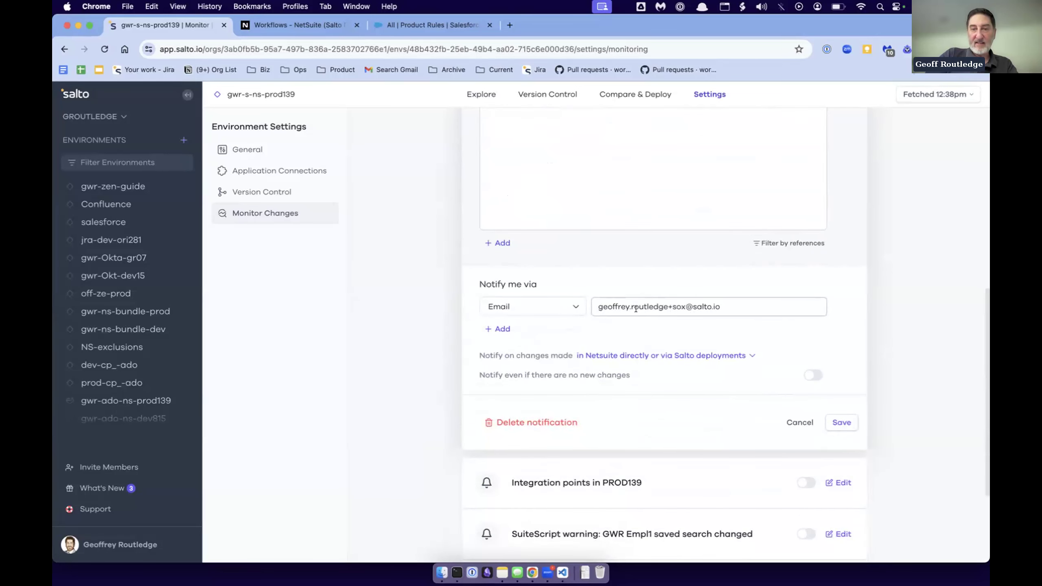
pyautogui.click(611, 301)
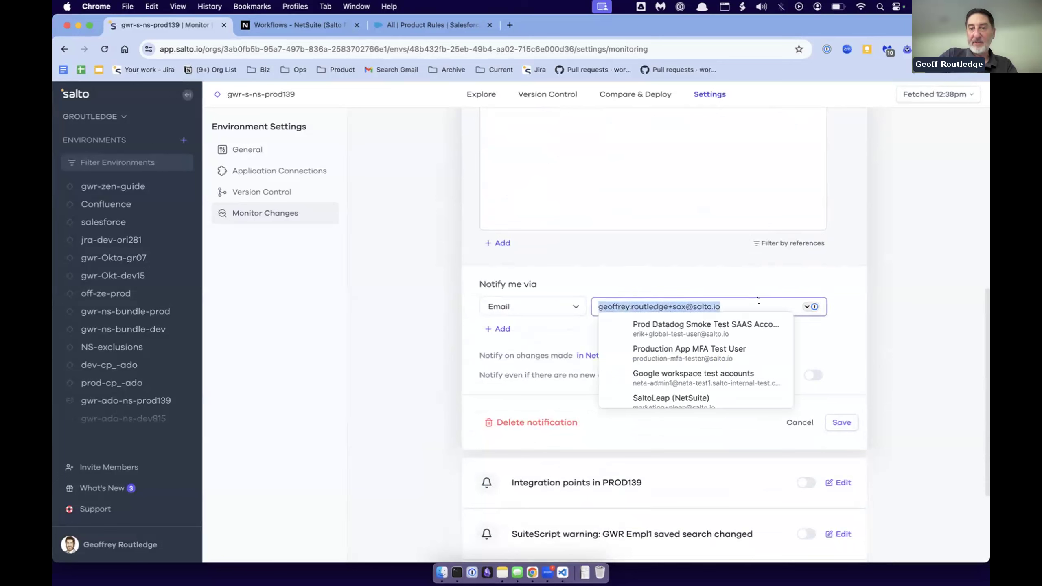
pyautogui.click(844, 269)
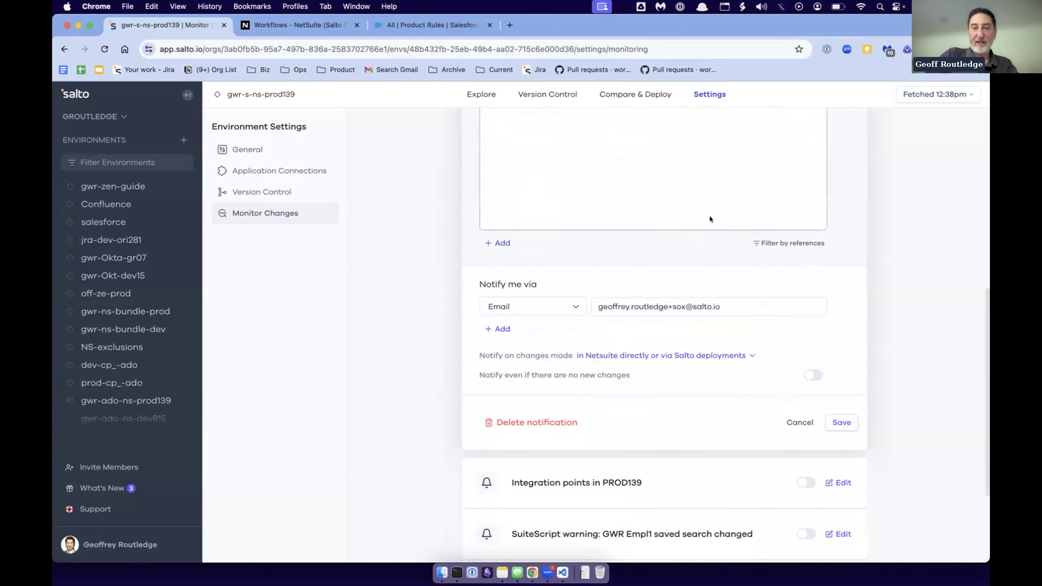
pyautogui.scroll(-5, 725, 192)
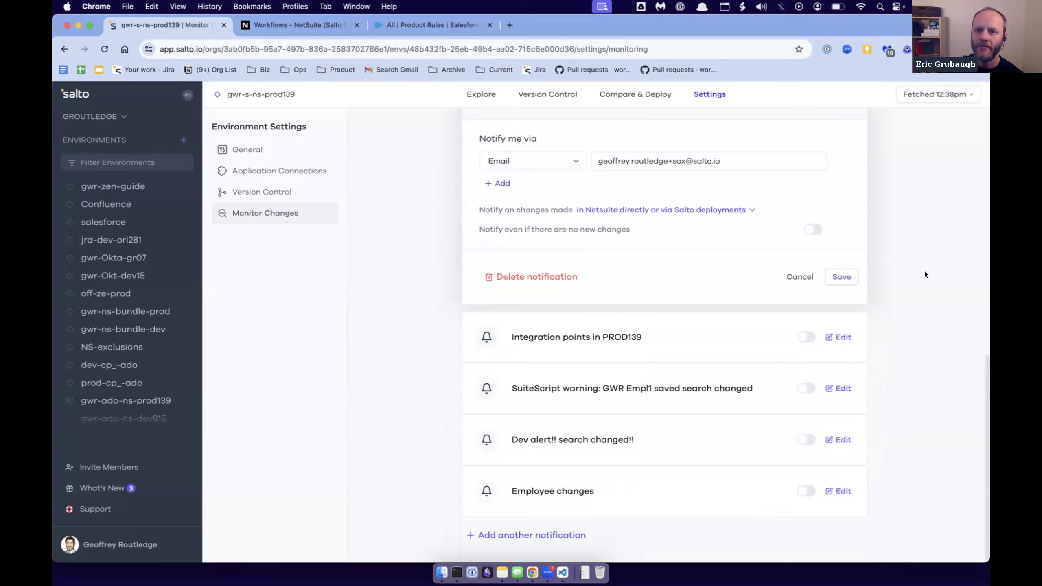
pyautogui.scroll(10, 925, 271)
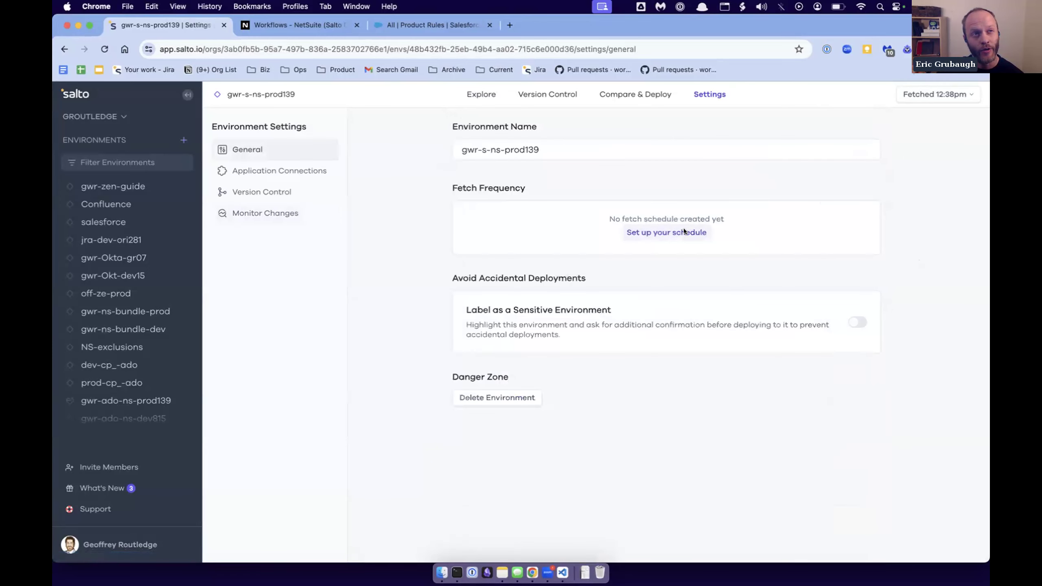
# - Open the fetch schedule setup in the environment's general settings and try the Daily and Hourly frequencies, ending on Daily
pyautogui.click(683, 230)
pyautogui.click(471, 235)
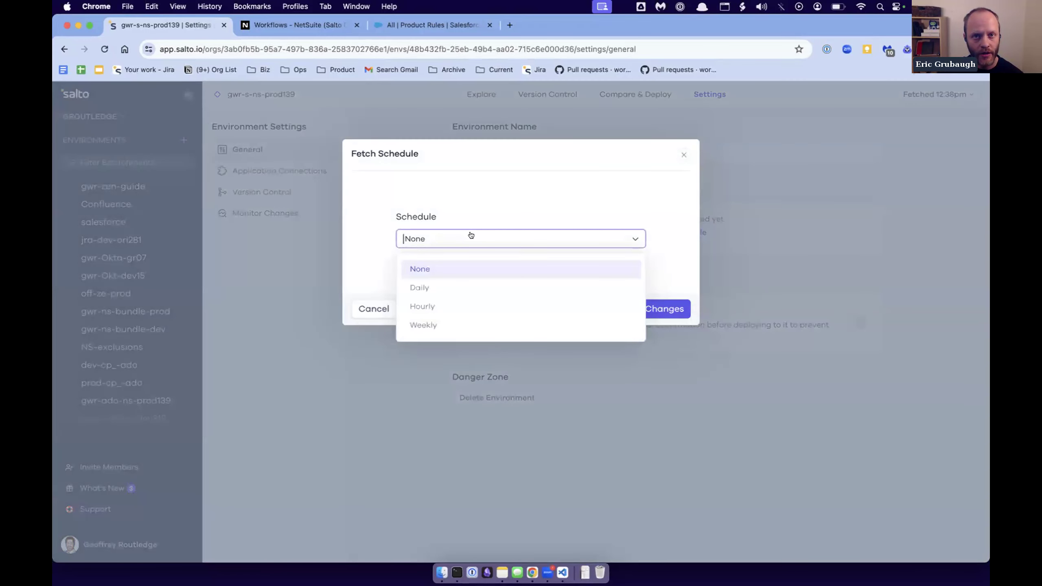
pyautogui.click(460, 287)
pyautogui.click(433, 243)
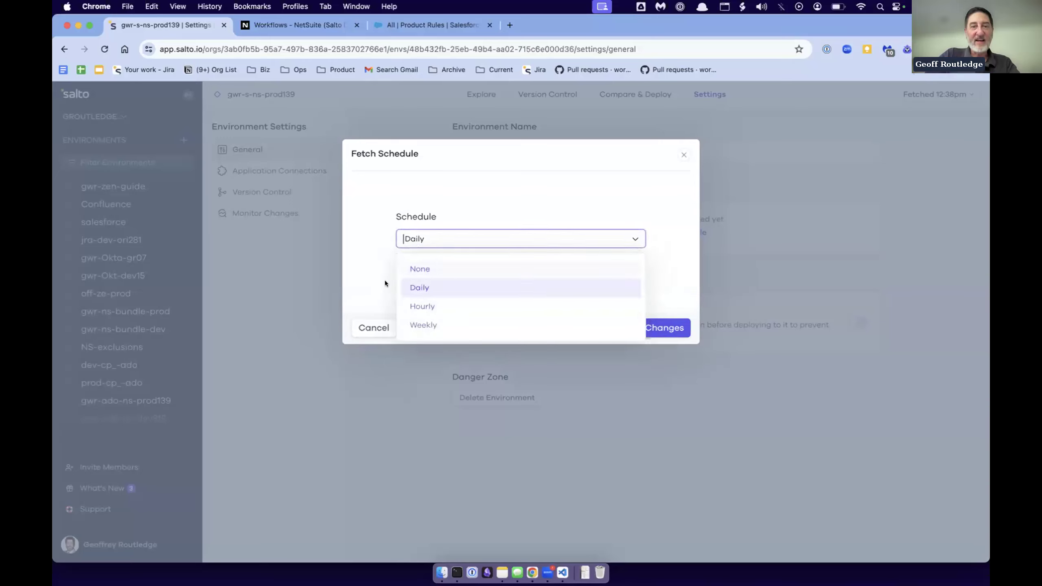
pyautogui.click(420, 307)
pyautogui.click(429, 243)
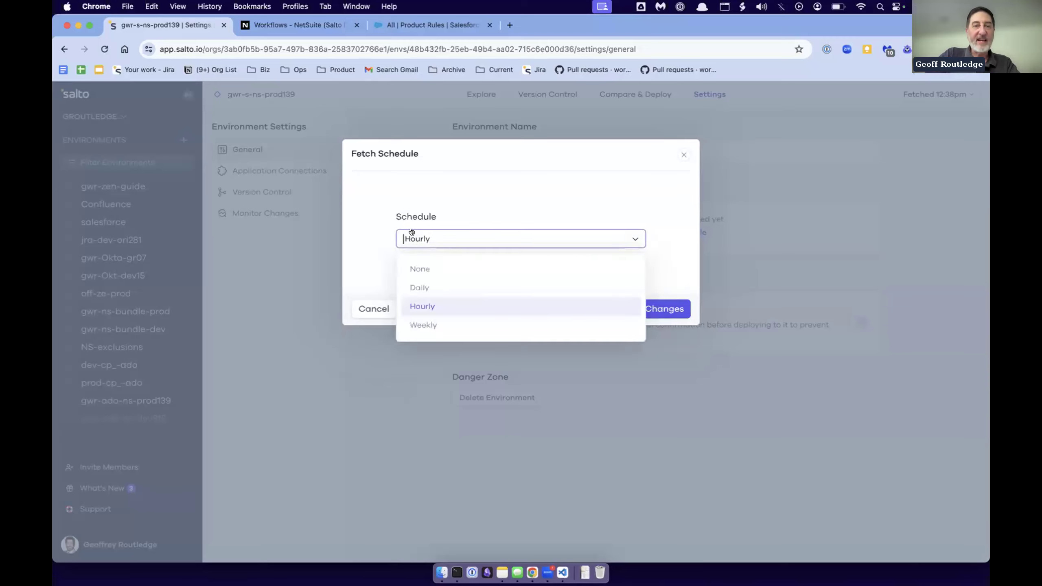
pyautogui.click(417, 287)
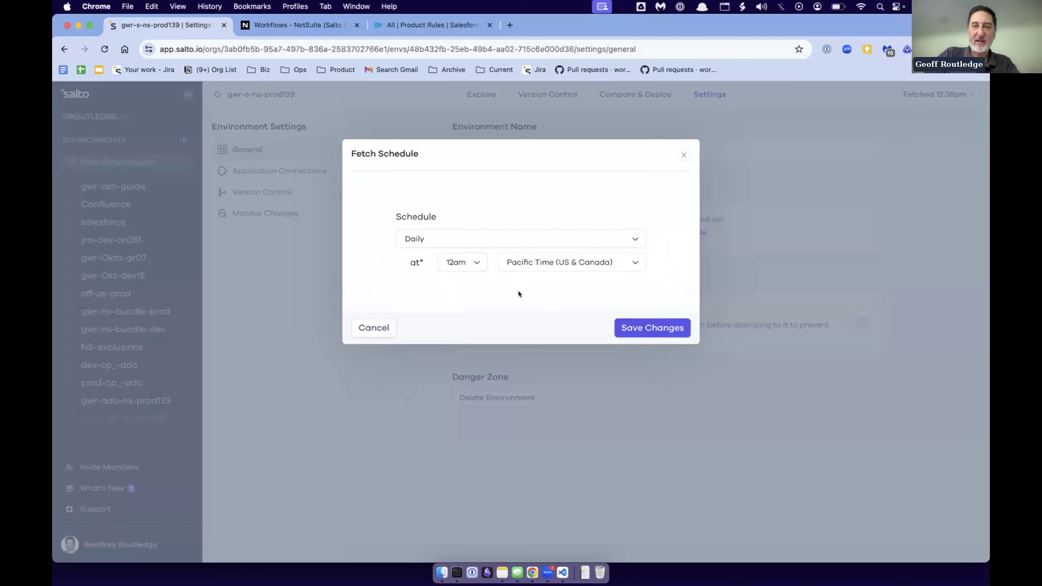
# - Try a daily fetch time of 1pm and cancel the fetch schedule without saving
pyautogui.click(463, 262)
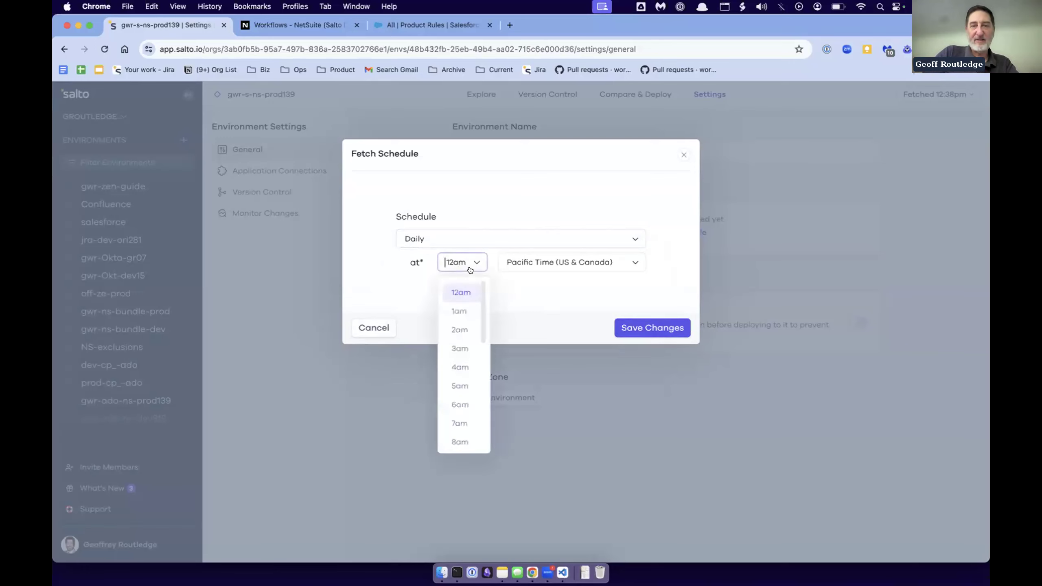
pyautogui.scroll(-3, 475, 391)
pyautogui.scroll(-2, 468, 396)
pyautogui.click(460, 400)
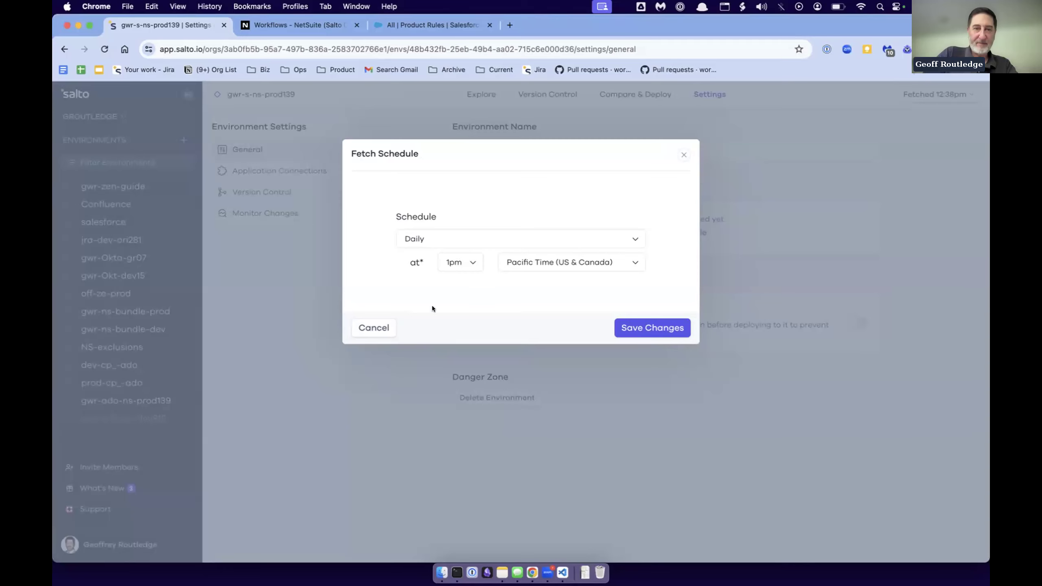
pyautogui.click(361, 327)
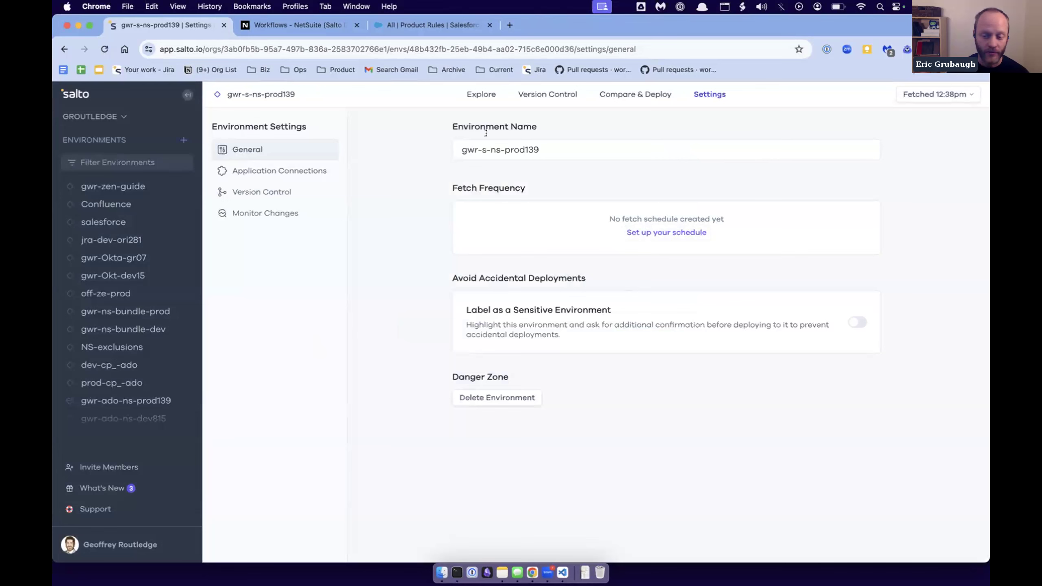
# - Explore the environment's configuration by elements and expand Netsuite > Records > customlist to browse its custom lists
pyautogui.click(483, 92)
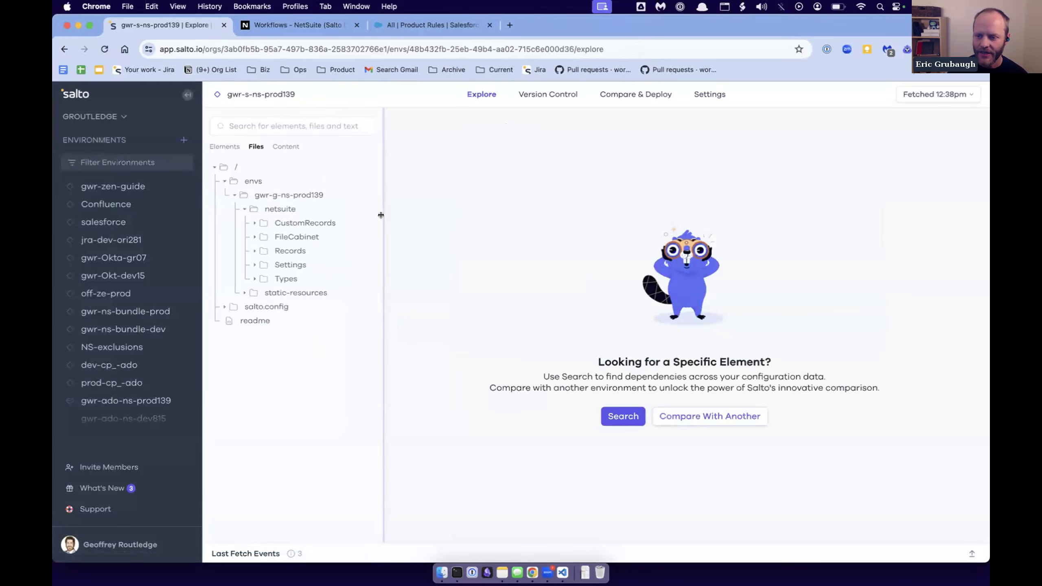
pyautogui.click(224, 147)
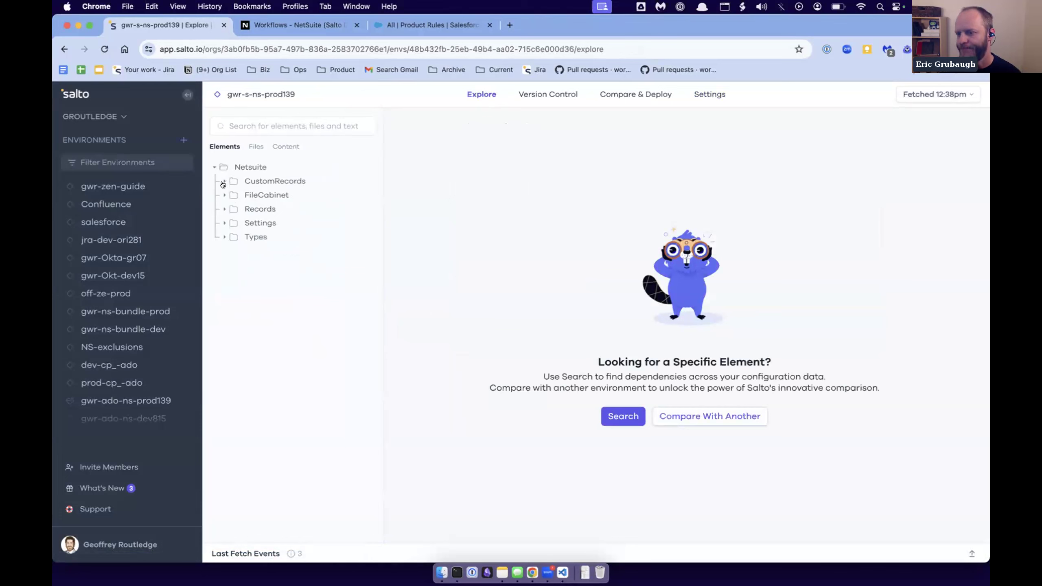
pyautogui.click(224, 209)
pyautogui.scroll(-2, 246, 267)
pyautogui.scroll(1, 249, 240)
pyautogui.click(241, 312)
pyautogui.scroll(-3, 287, 325)
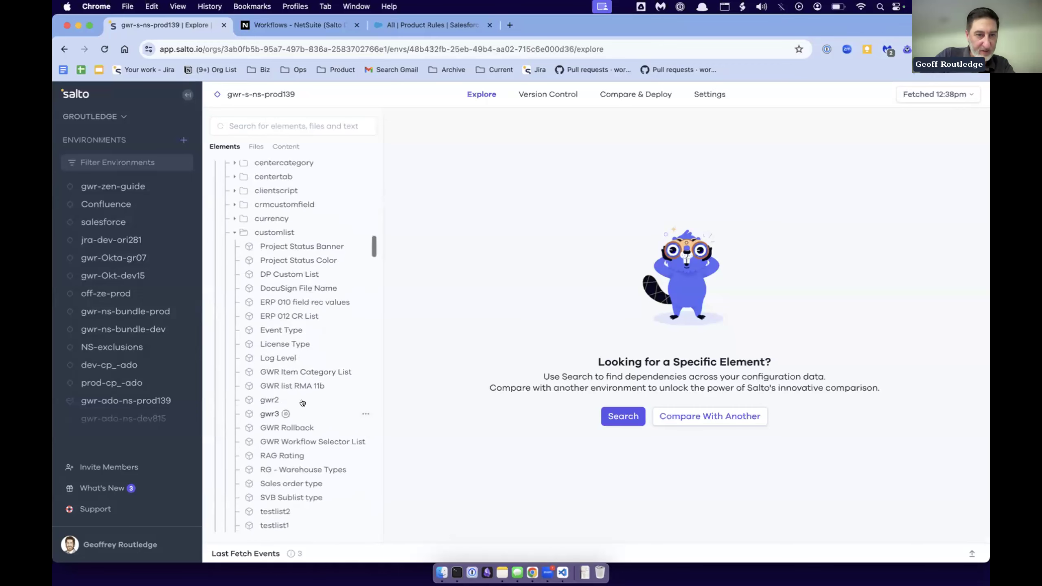
# - Open the GWR Workflow Selector List custom list and expand its customvalues to review the custom value table
pyautogui.scroll(-1, 304, 423)
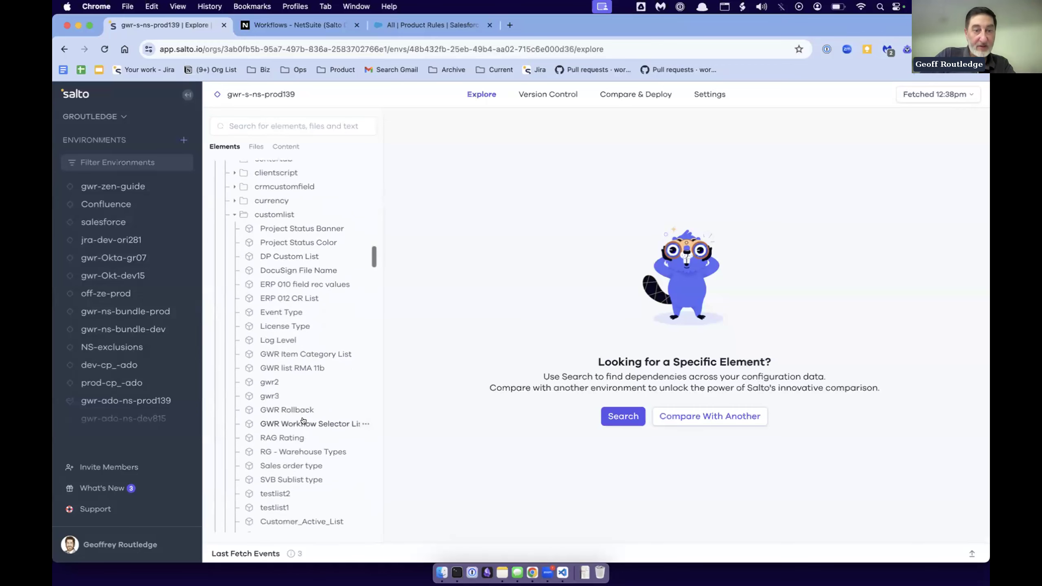
pyautogui.click(304, 420)
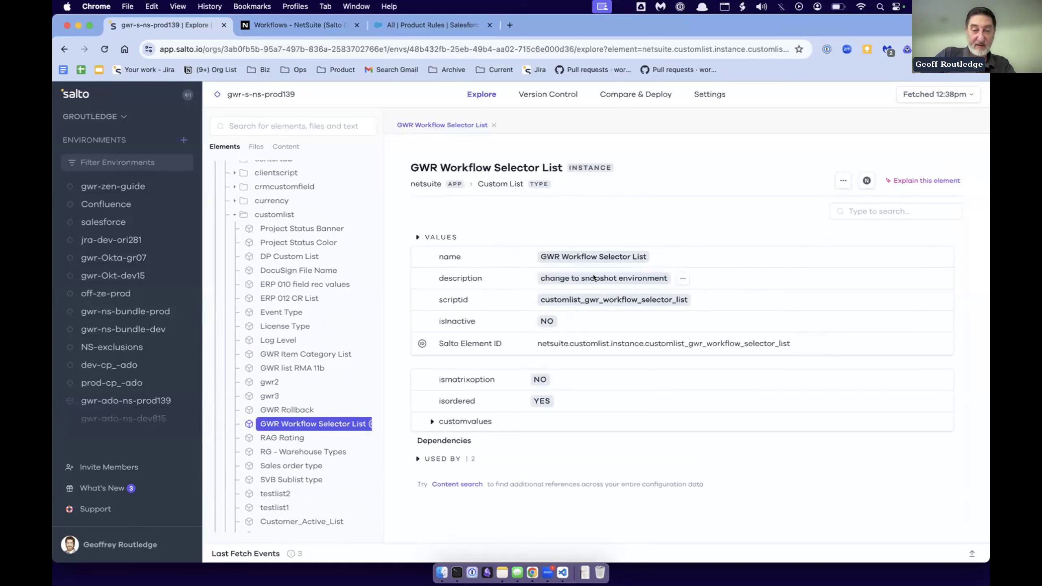
pyautogui.click(434, 421)
pyautogui.scroll(-3, 522, 407)
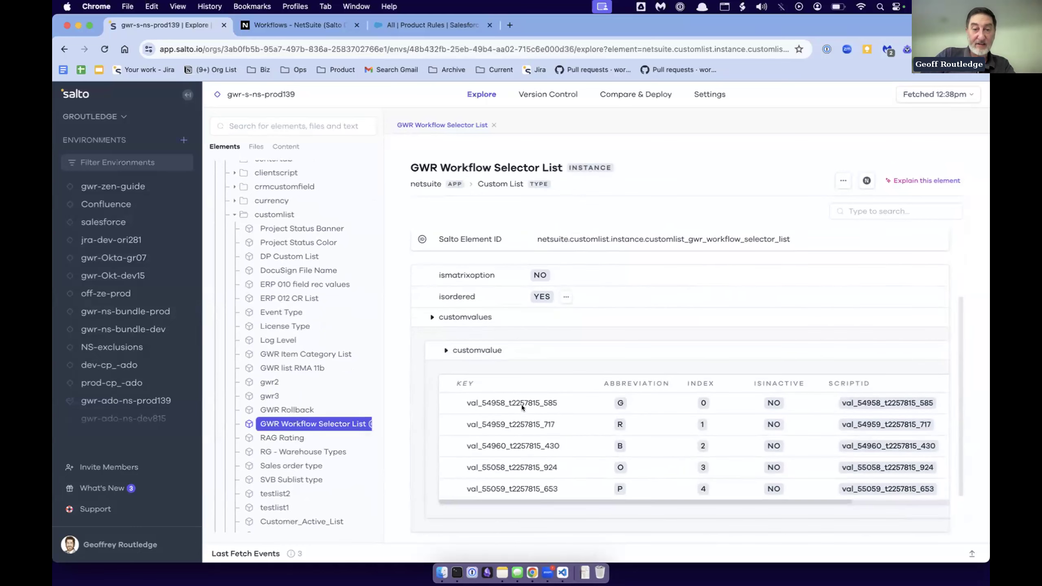
pyautogui.hscroll(3, 671, 442)
pyautogui.hscroll(-3, 671, 443)
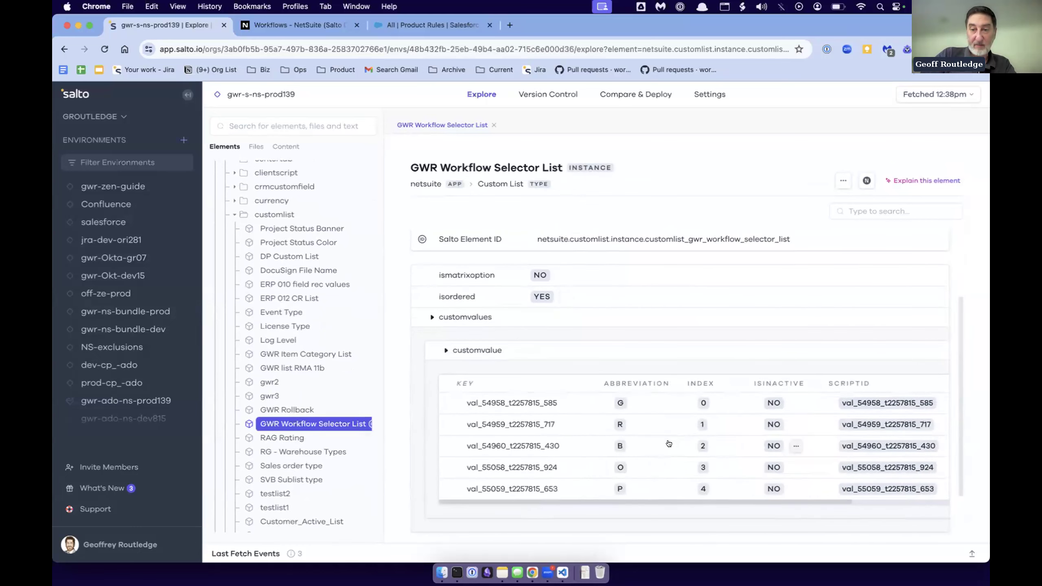
pyautogui.scroll(-1, 613, 427)
pyautogui.scroll(4, 612, 427)
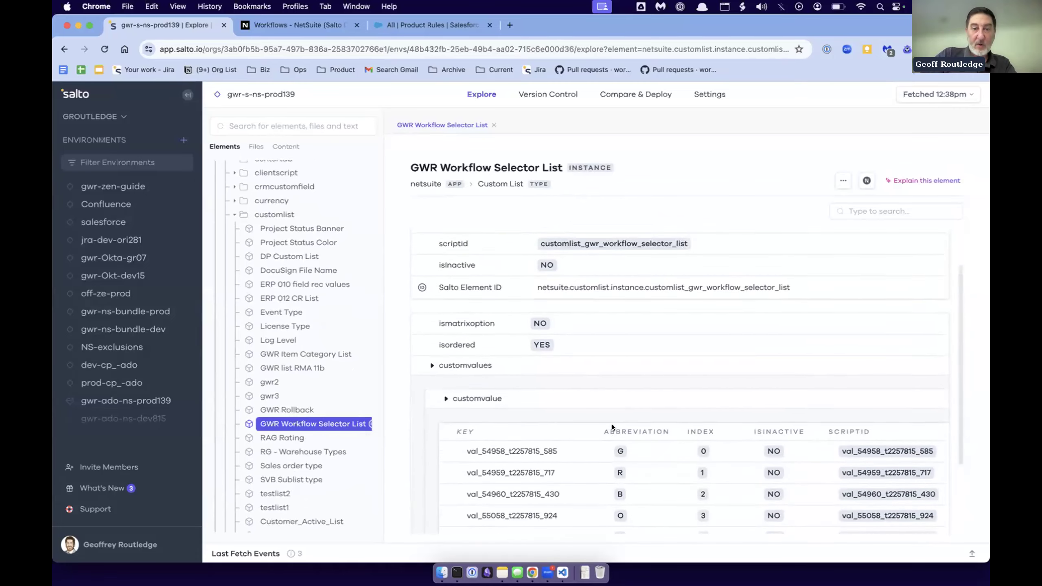
pyautogui.scroll(-3, 575, 425)
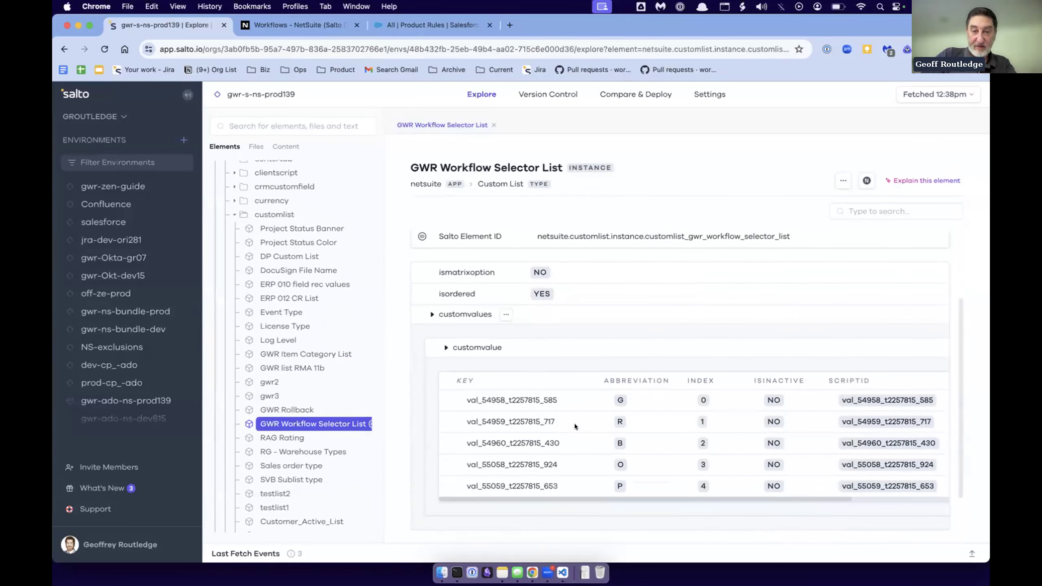
# - Expand the list's Used By dependencies and transactionbodycustomfield, then open the GWR Workflow selector field and review its dependencies
pyautogui.scroll(-2, 575, 426)
pyautogui.click(419, 501)
pyautogui.scroll(-1, 595, 452)
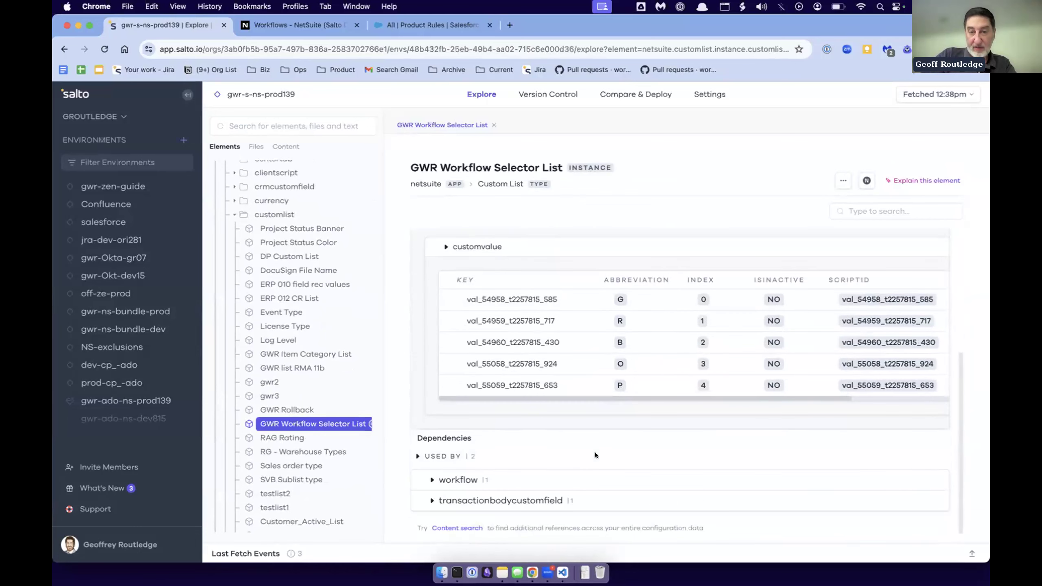
pyautogui.click(430, 500)
pyautogui.scroll(-1, 581, 456)
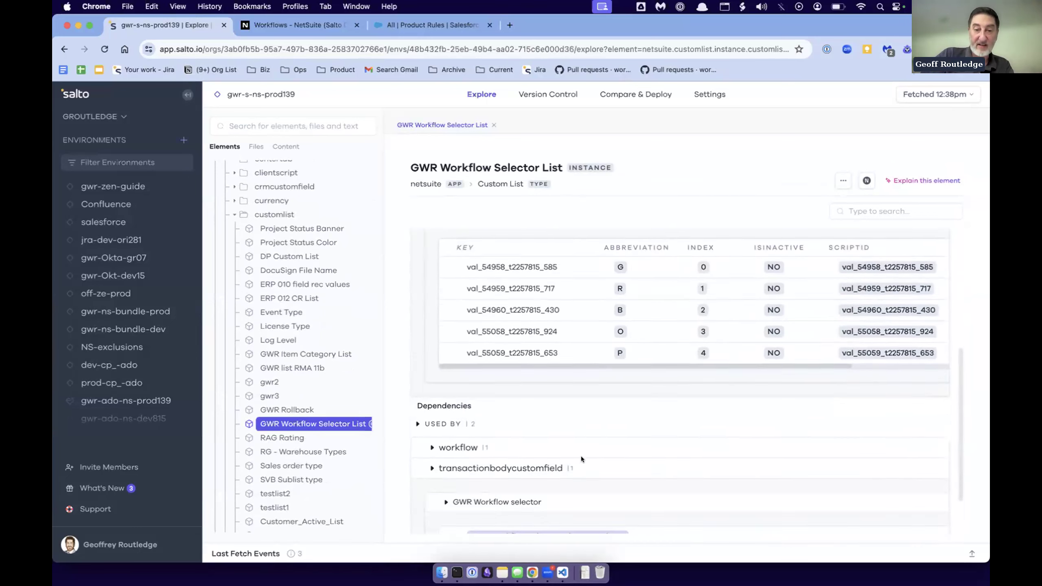
pyautogui.scroll(-2, 581, 456)
pyautogui.click(550, 472)
pyautogui.scroll(-2, 572, 456)
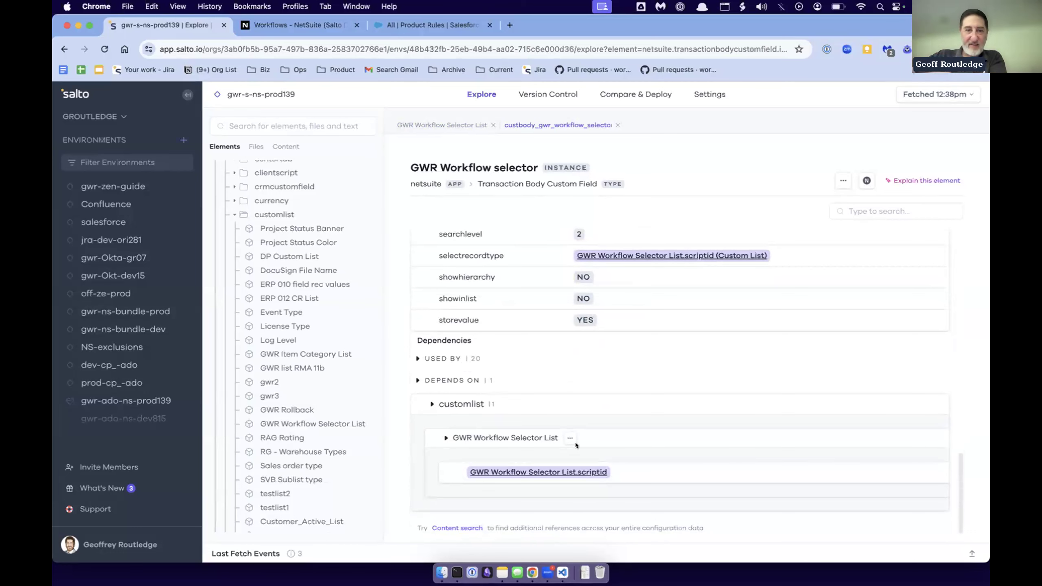
# - Follow the field's custom list reference back to GWR Workflow Selector List and examine its custom value keys, script IDs and values
pyautogui.click(553, 471)
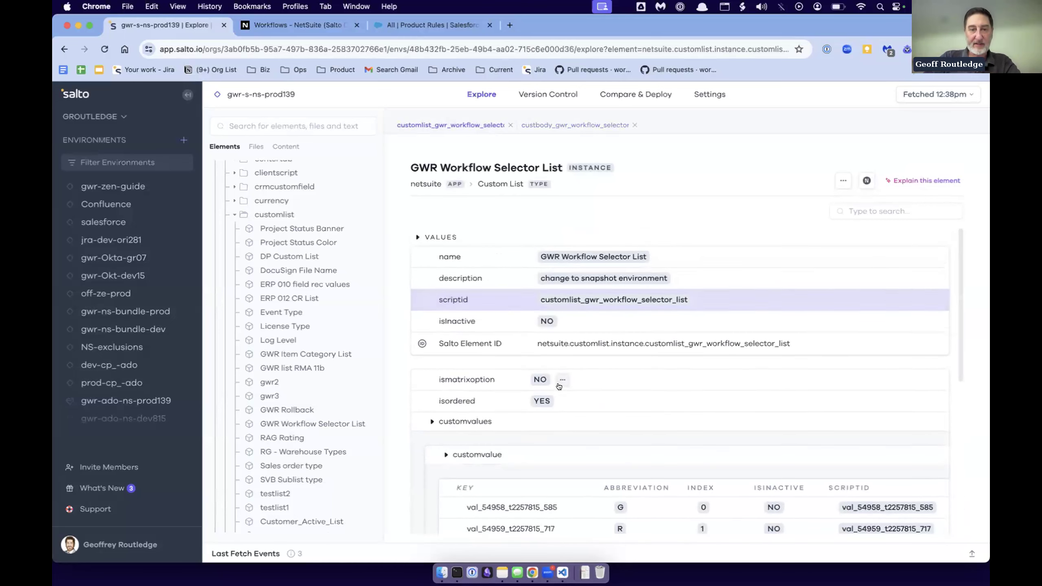
pyautogui.rightClick(549, 339)
pyautogui.click(524, 204)
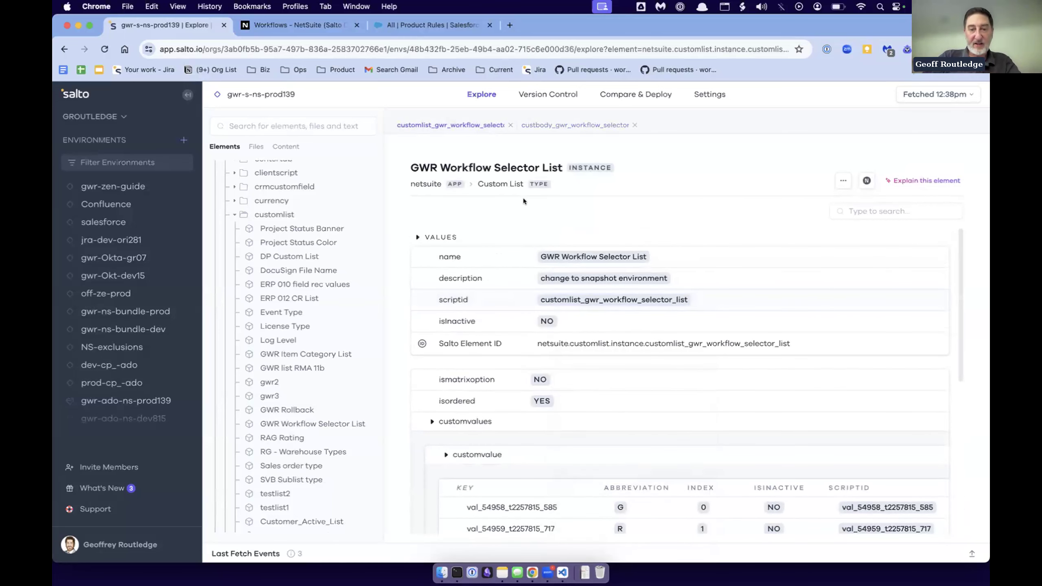
pyautogui.scroll(-5, 683, 354)
pyautogui.hscroll(3, 683, 353)
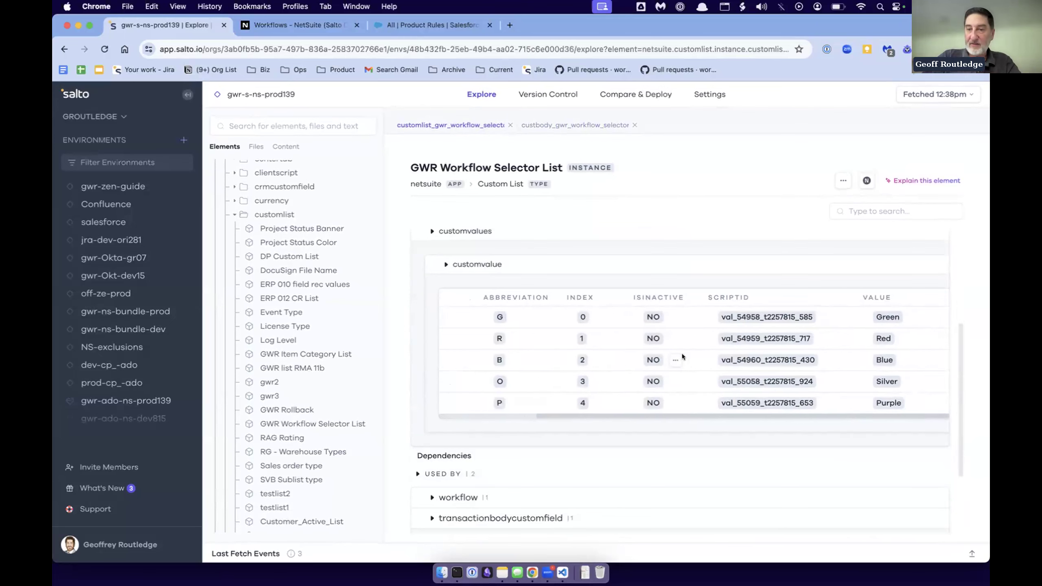
pyautogui.hscroll(-3, 683, 354)
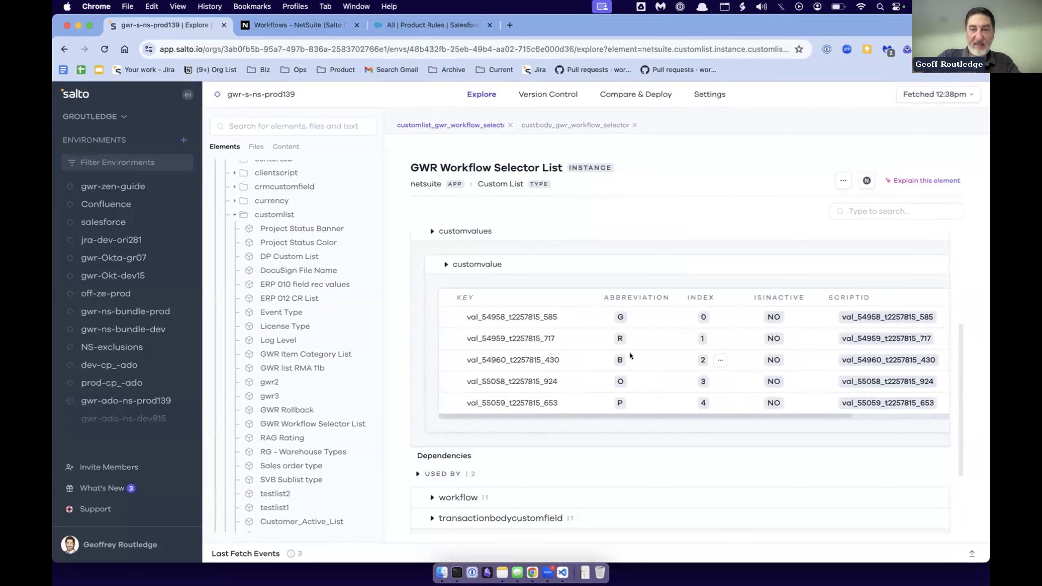
pyautogui.moveTo(467, 312); pyautogui.dragTo(513, 392)
pyautogui.click(513, 390)
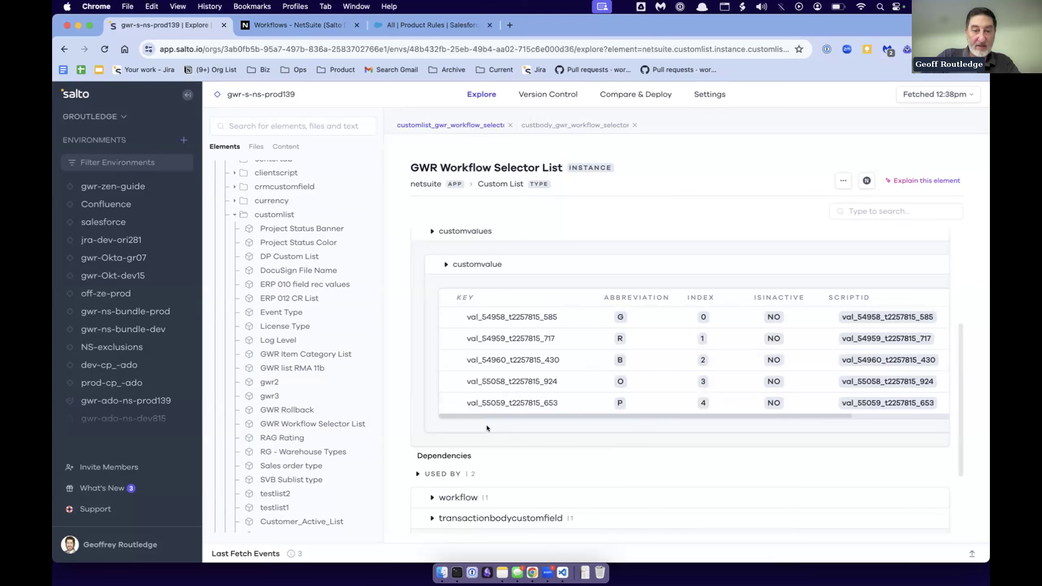
# - Open the GWR SO approval workflow through the list's workflow dependency and follow its reference back to the custom list
pyautogui.click(435, 498)
pyautogui.scroll(-3, 508, 447)
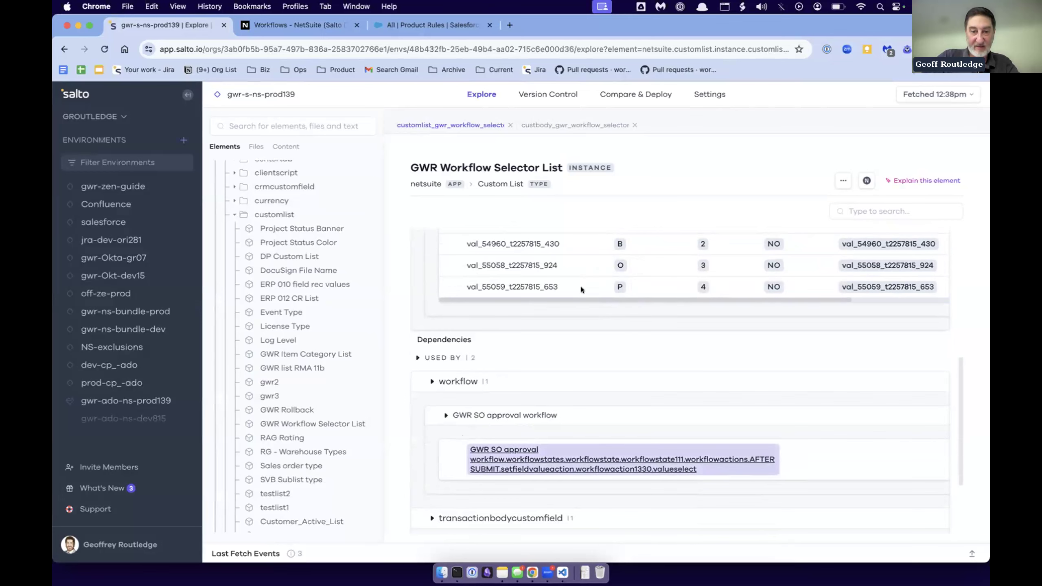
pyautogui.click(558, 477)
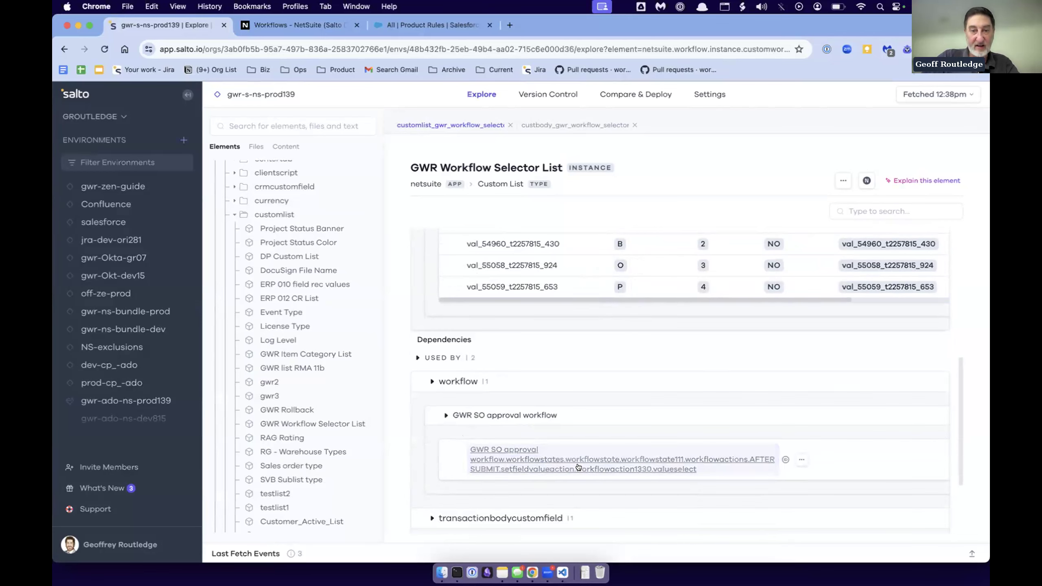
pyautogui.click(760, 382)
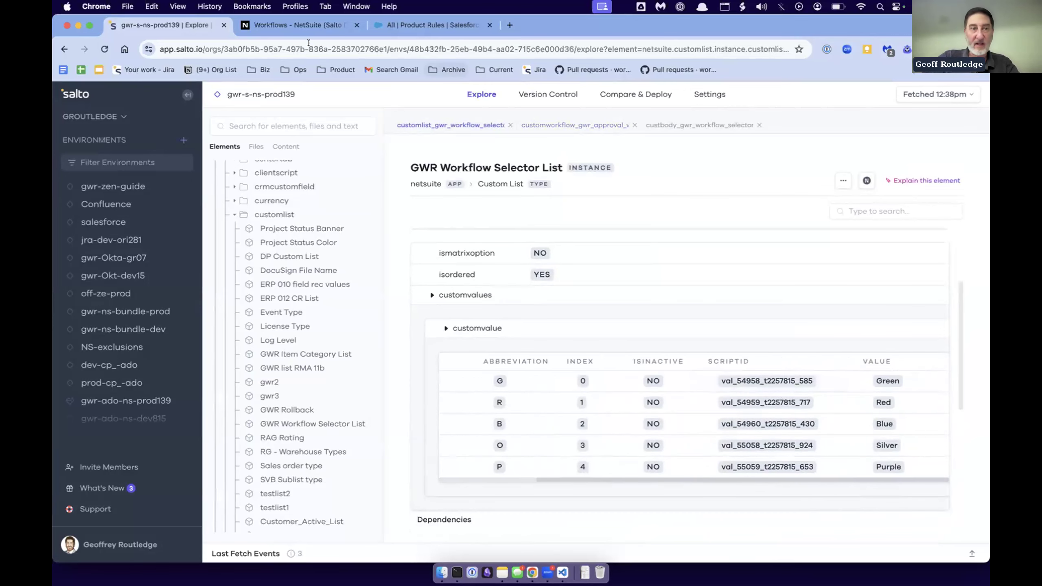
# - Return to GWR SO approval workflow and examine workflowaction1330 under the AFTERSUBMIT actions of workflowstate111
pyautogui.click(62, 48)
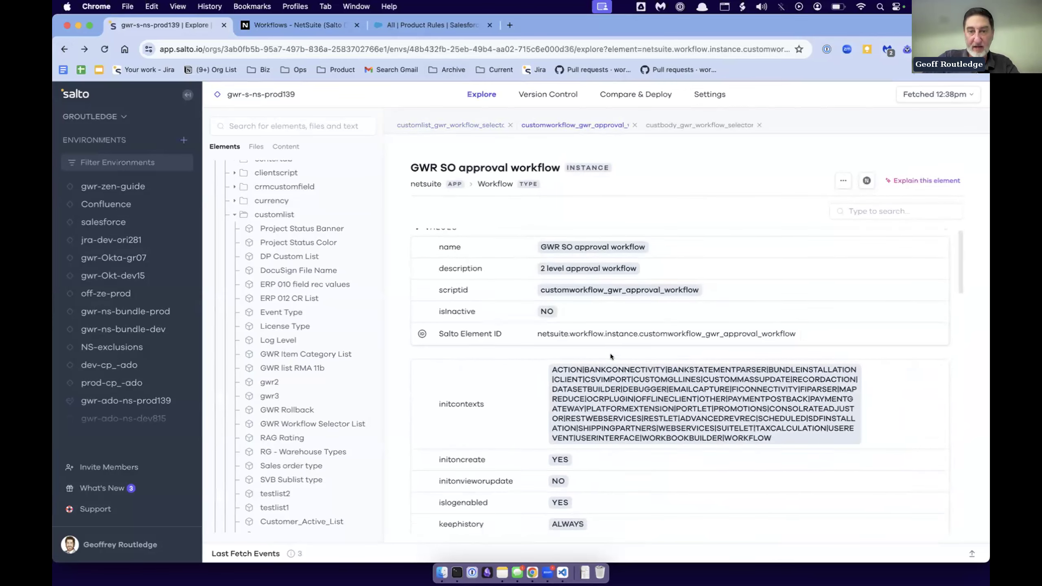
pyautogui.scroll(10, 540, 357)
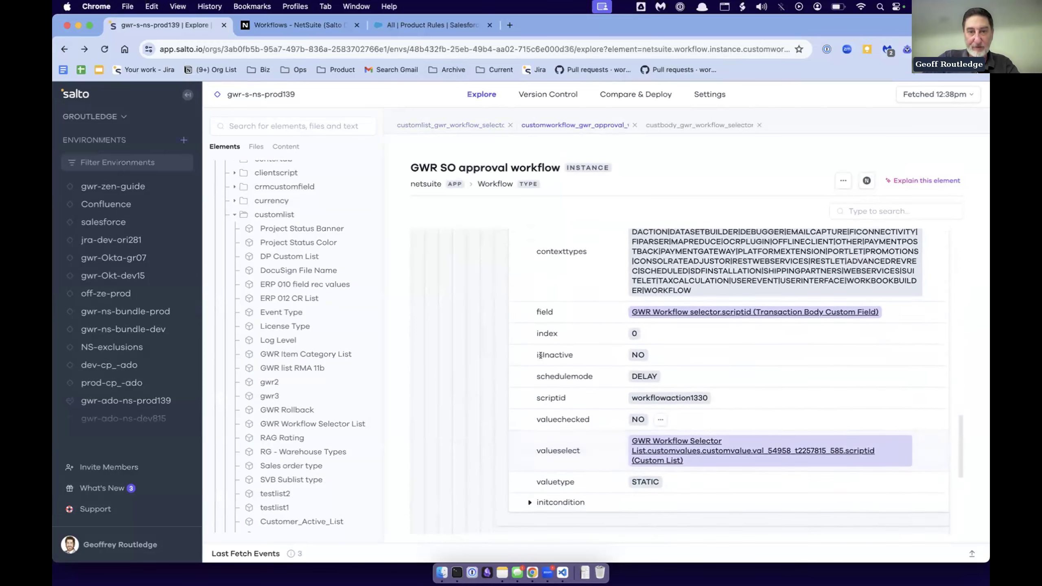
pyautogui.scroll(5, 541, 355)
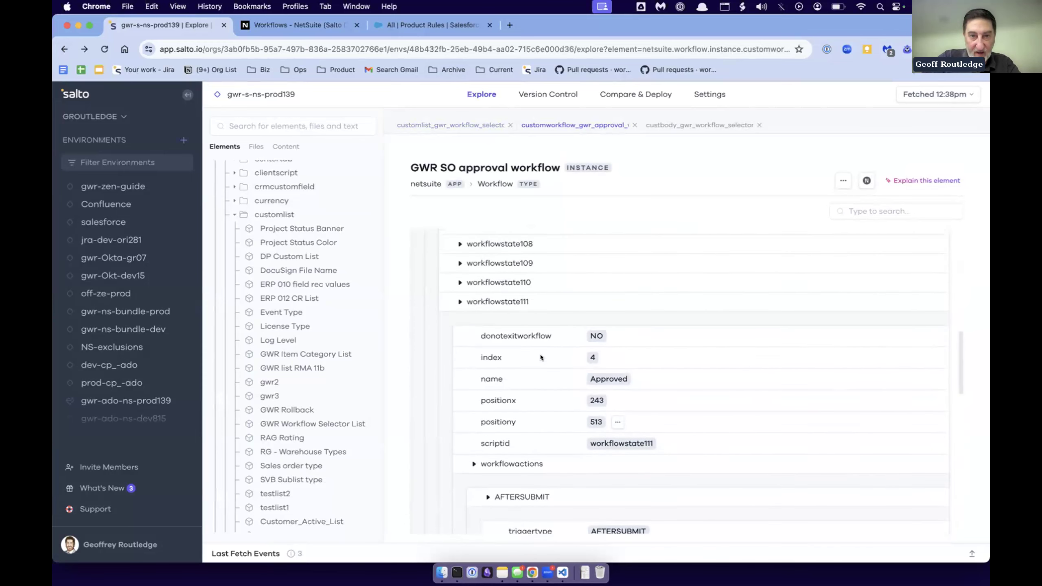
pyautogui.scroll(-10, 593, 431)
pyautogui.scroll(5, 593, 431)
pyautogui.scroll(-1, 563, 298)
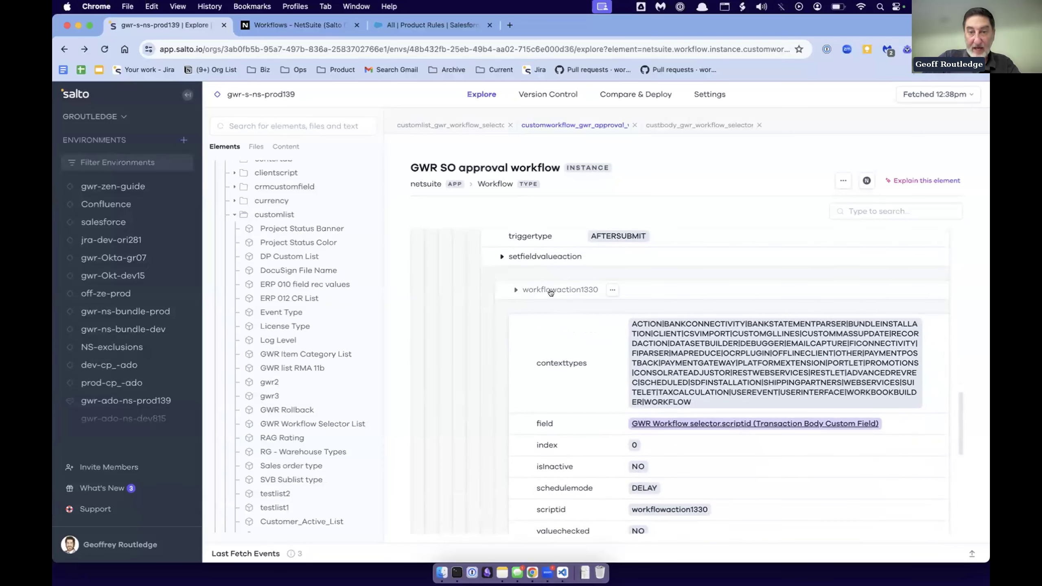
pyautogui.scroll(-3, 599, 389)
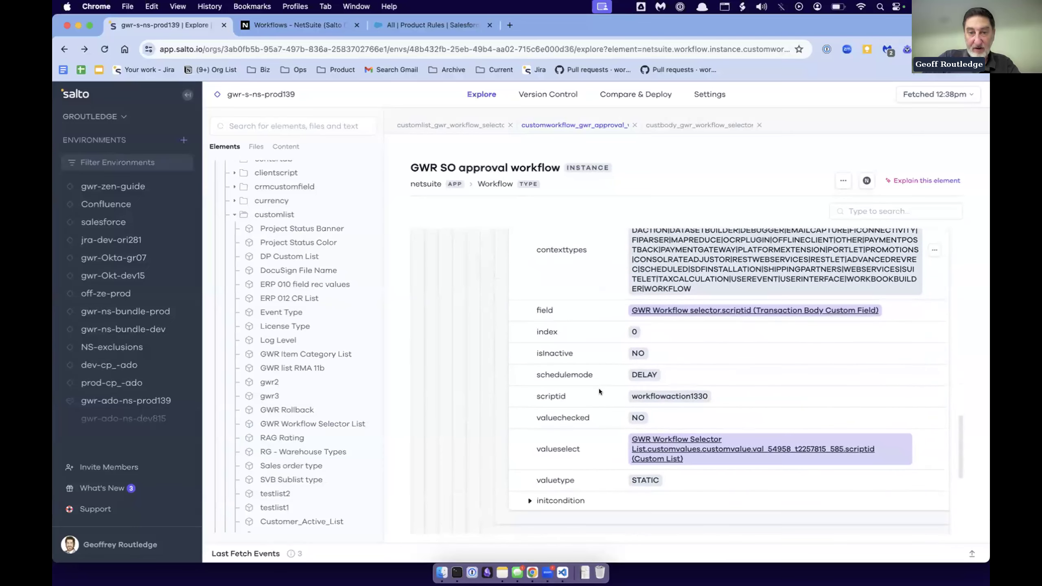
# - Follow the action's valueselect reference to GWR Workflow Selector List and inspect the referenced custom value's row
pyautogui.click(683, 437)
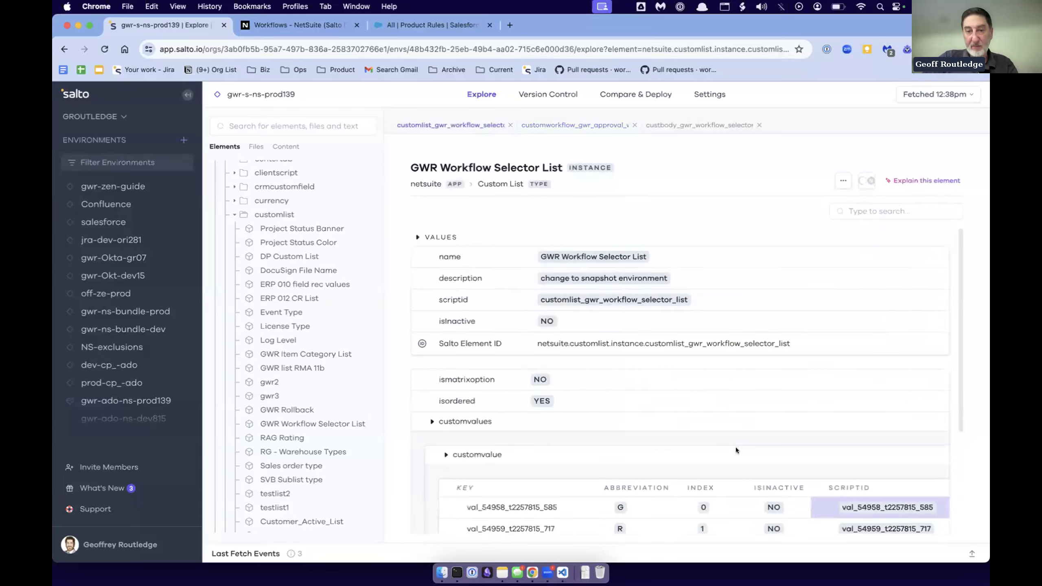
pyautogui.hscroll(3, 862, 373)
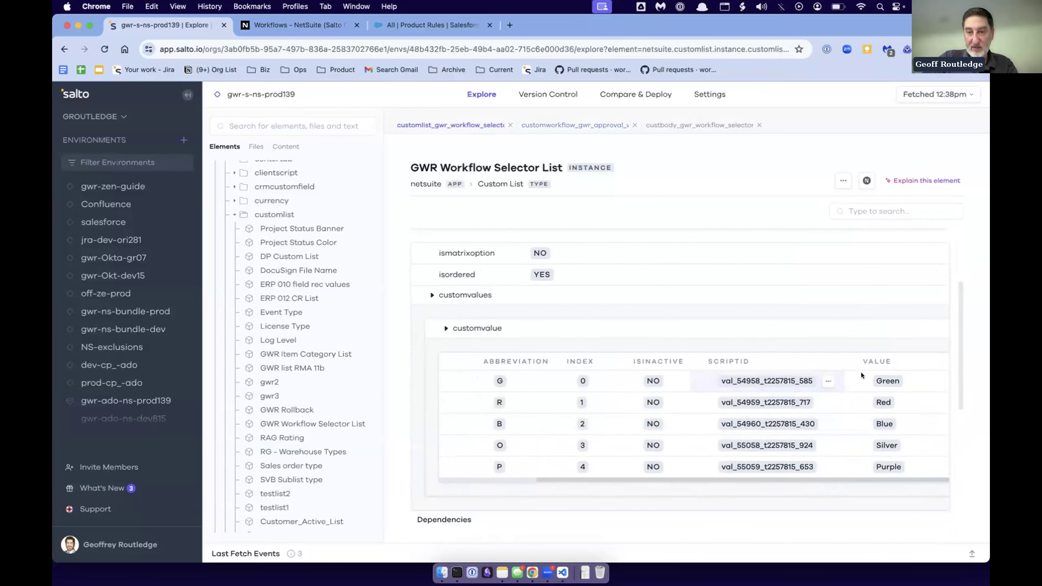
pyautogui.hscroll(-5, 886, 379)
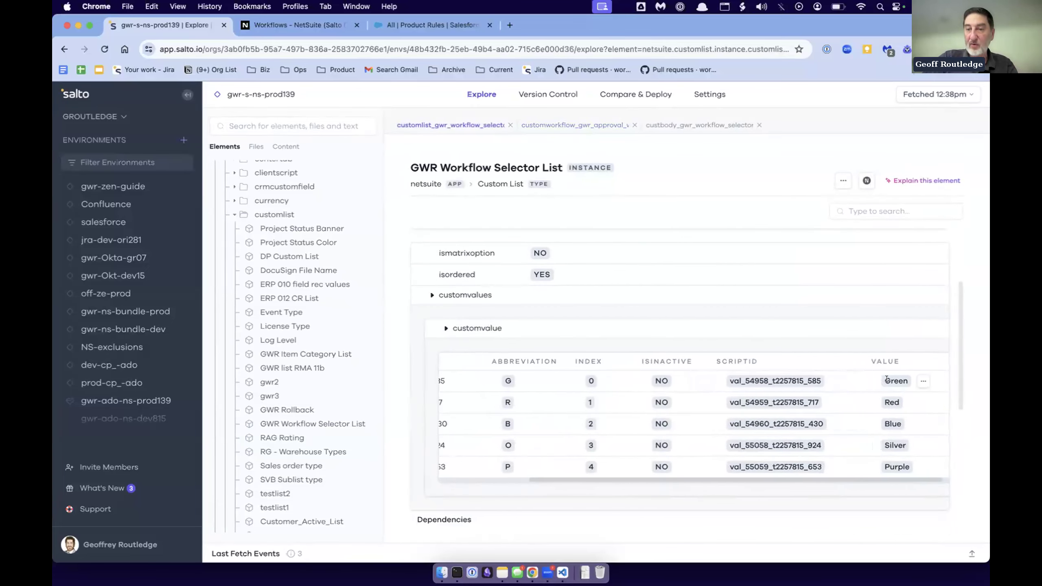
pyautogui.hscroll(4, 887, 379)
pyautogui.hscroll(-4, 886, 379)
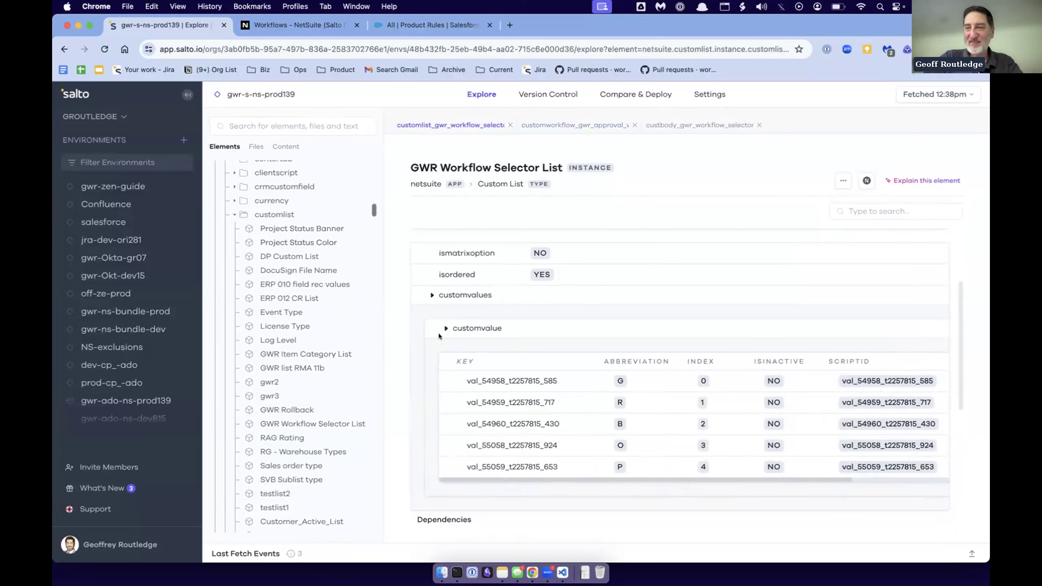
pyautogui.hscroll(4, 526, 391)
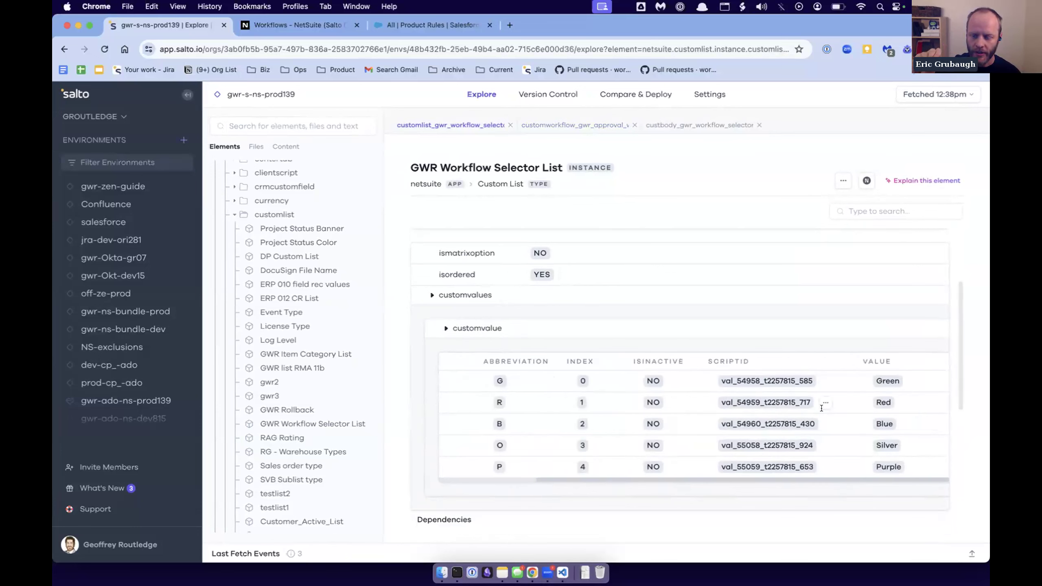
pyautogui.scroll(-10, 466, 257)
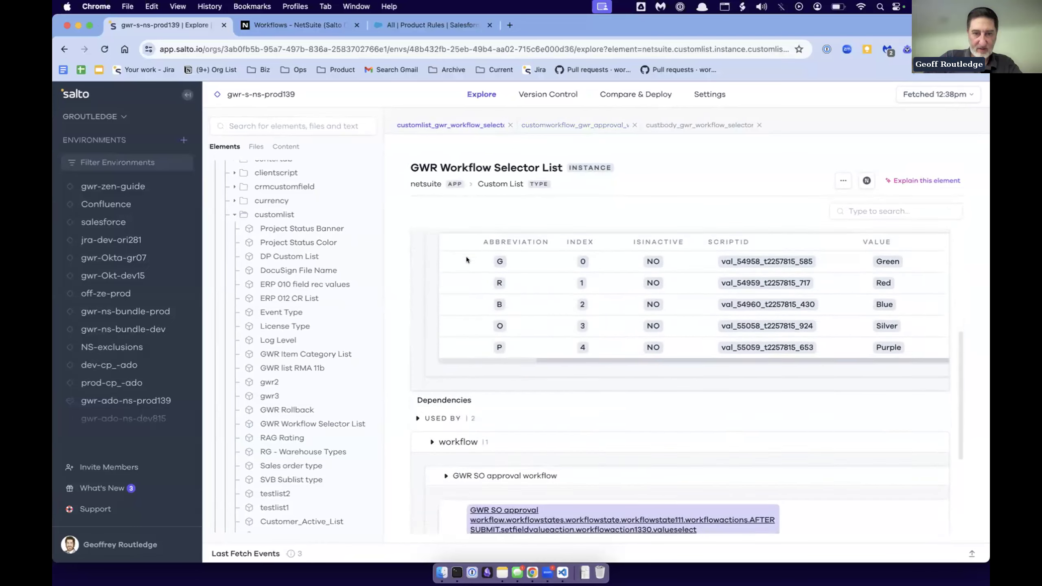
# - Open the GWR Workflow selector transaction body custom field again and review its values and Depends On entry
pyautogui.click(549, 473)
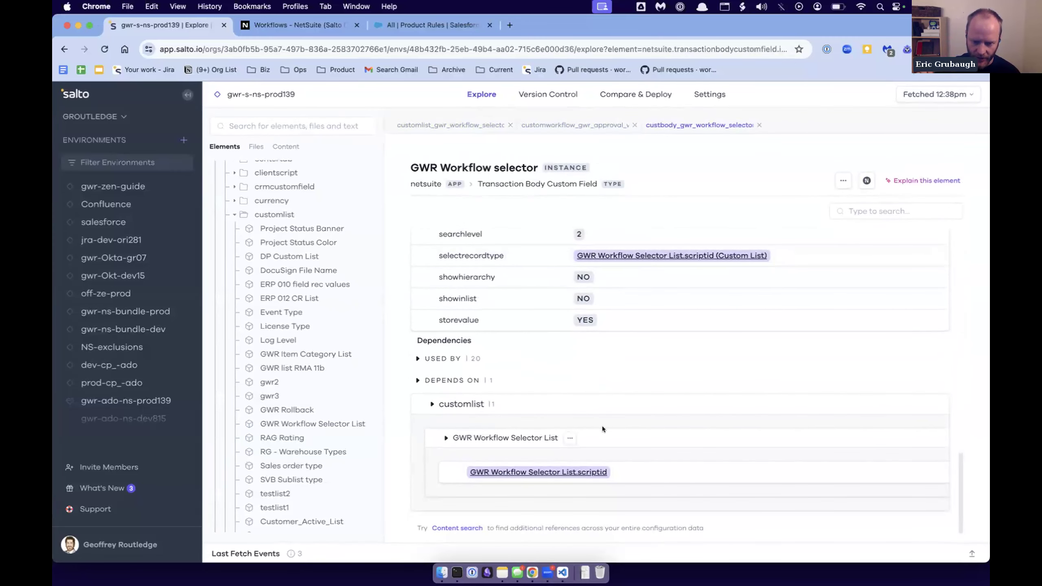
pyautogui.scroll(5, 593, 409)
pyautogui.scroll(-4, 593, 408)
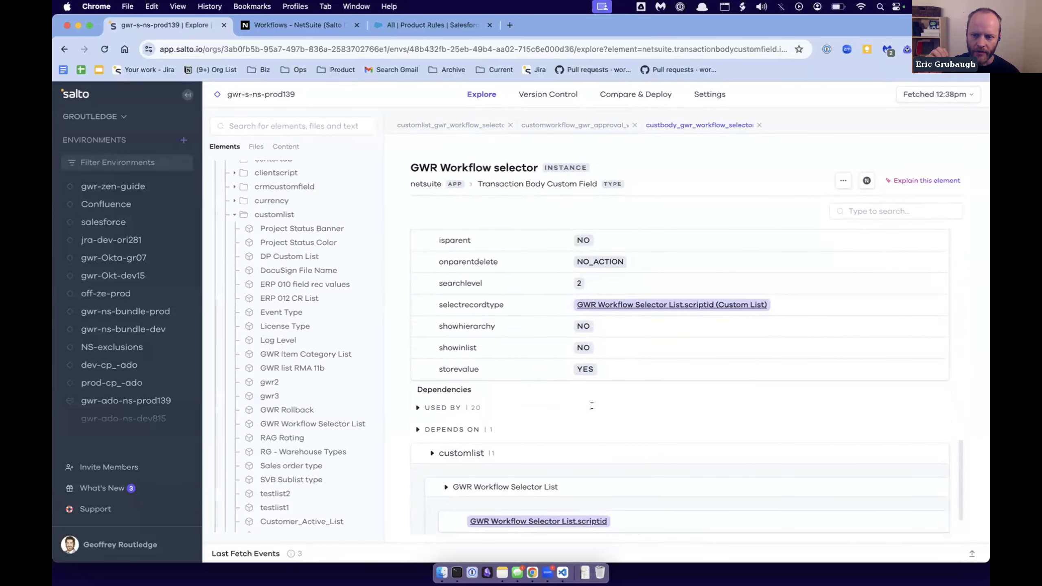
pyautogui.scroll(-1, 545, 445)
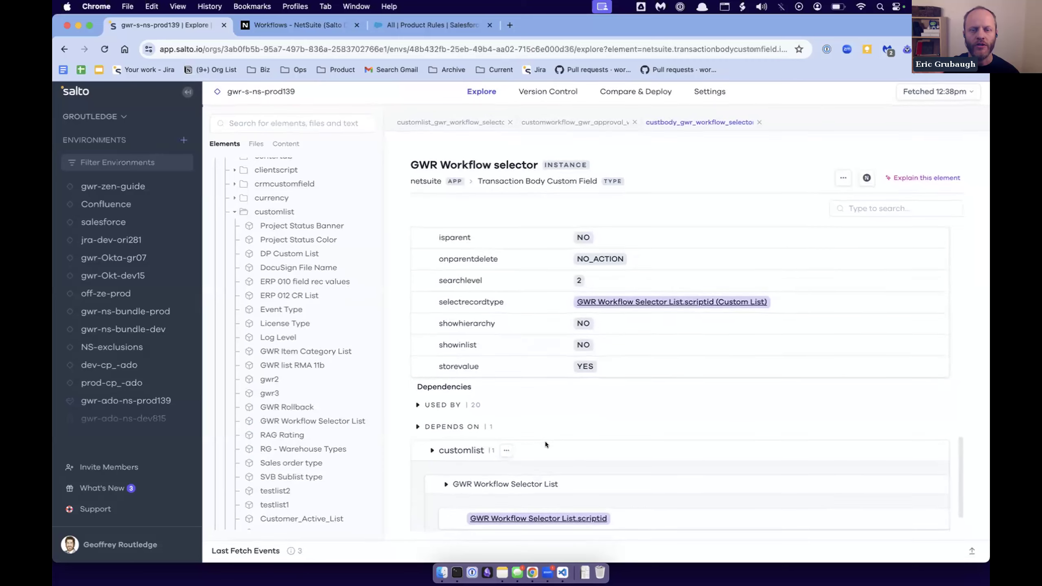
pyautogui.scroll(-2, 545, 442)
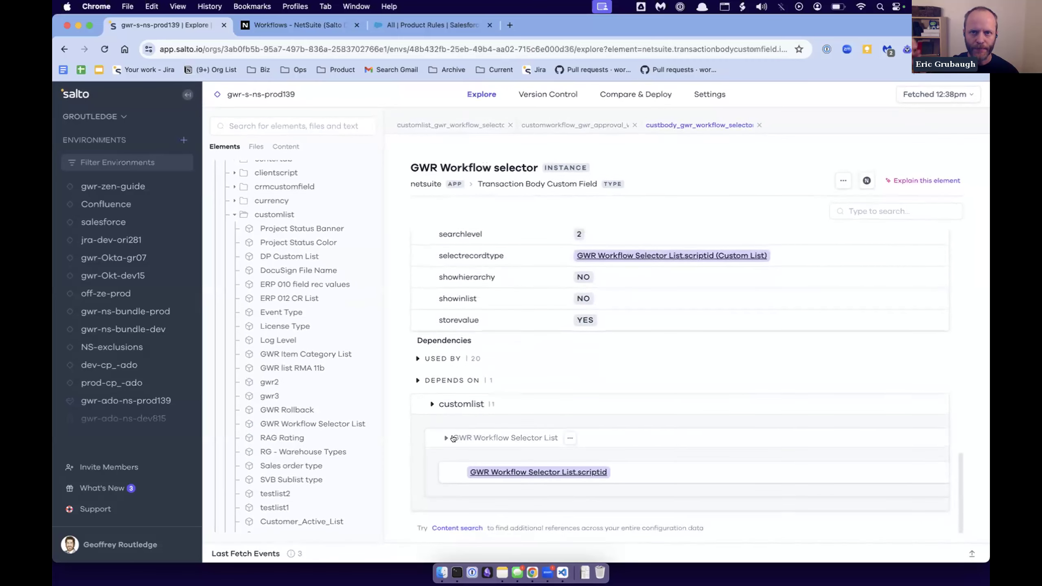
# - Expand the field's Used By section and transactionForm group to view the GWR Return Authorization - Credit references
pyautogui.click(418, 359)
pyautogui.scroll(-2, 429, 357)
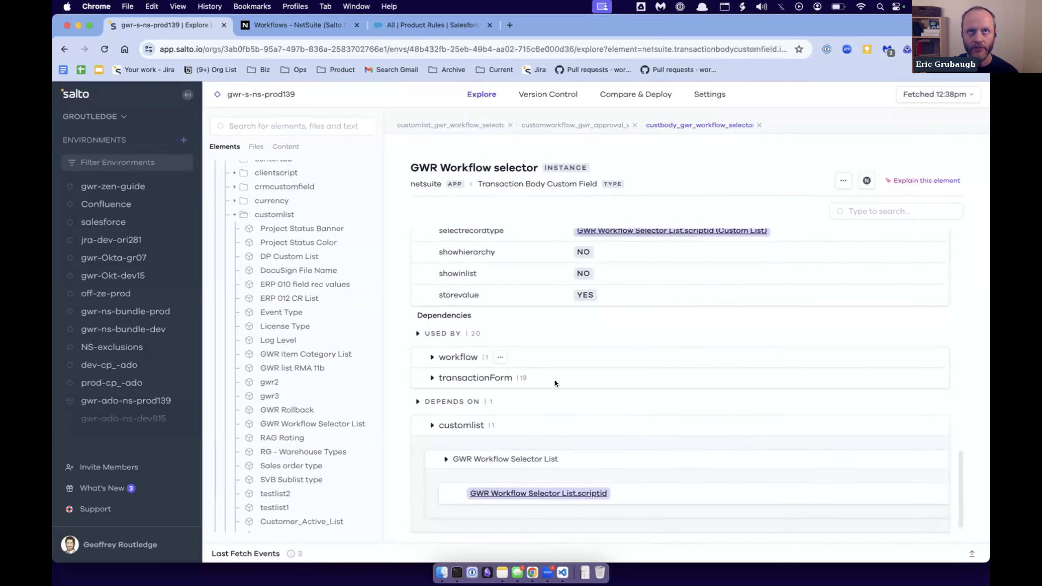
pyautogui.click(432, 370)
pyautogui.scroll(-4, 611, 376)
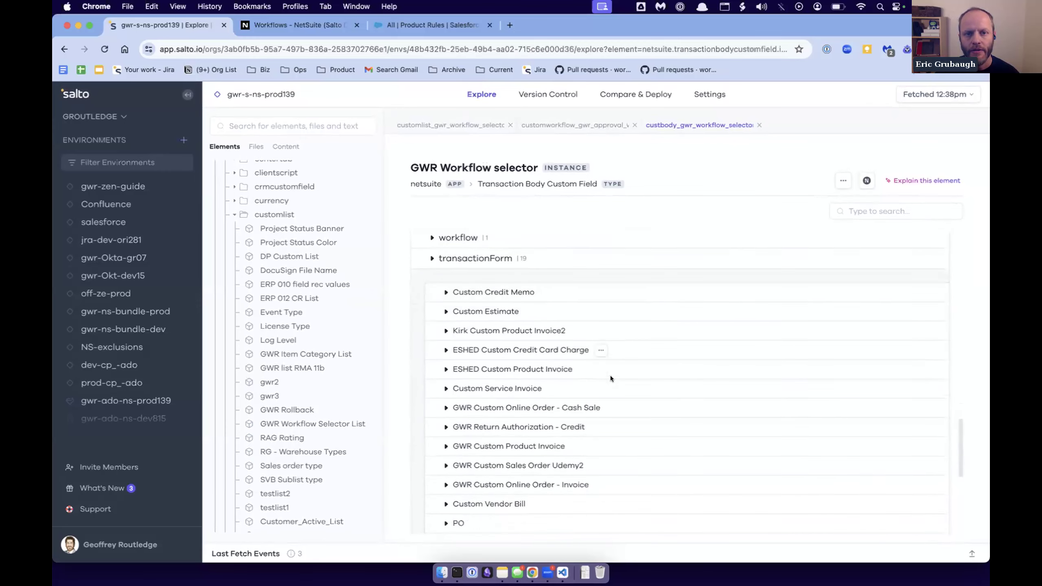
pyautogui.click(554, 397)
pyautogui.scroll(-2, 514, 420)
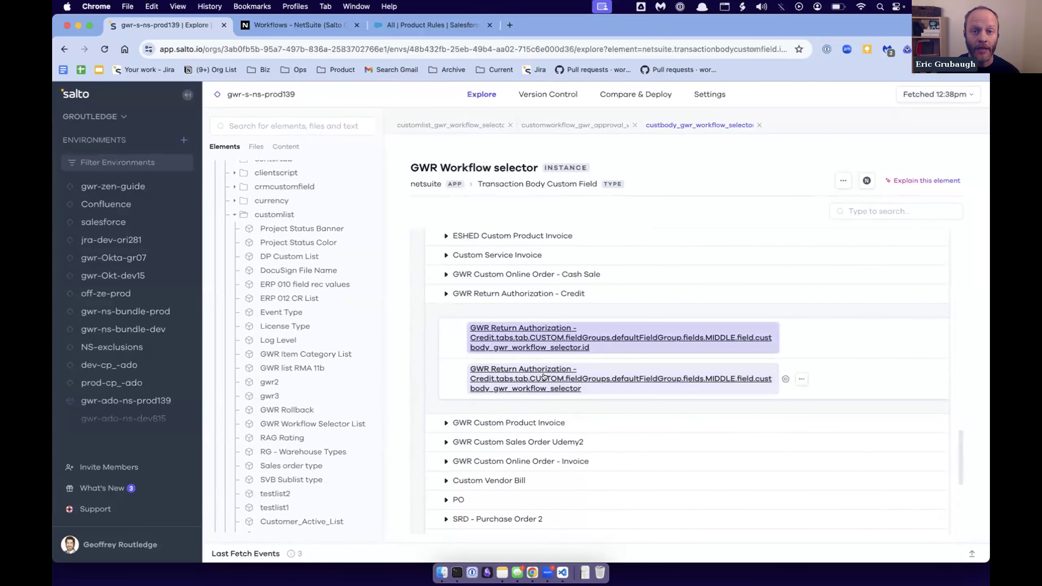
# - Follow the field's reference into the GWR Return Authorization - Credit form and review the transactionbodycustomfield group under its Depends On section
pyautogui.click(544, 377)
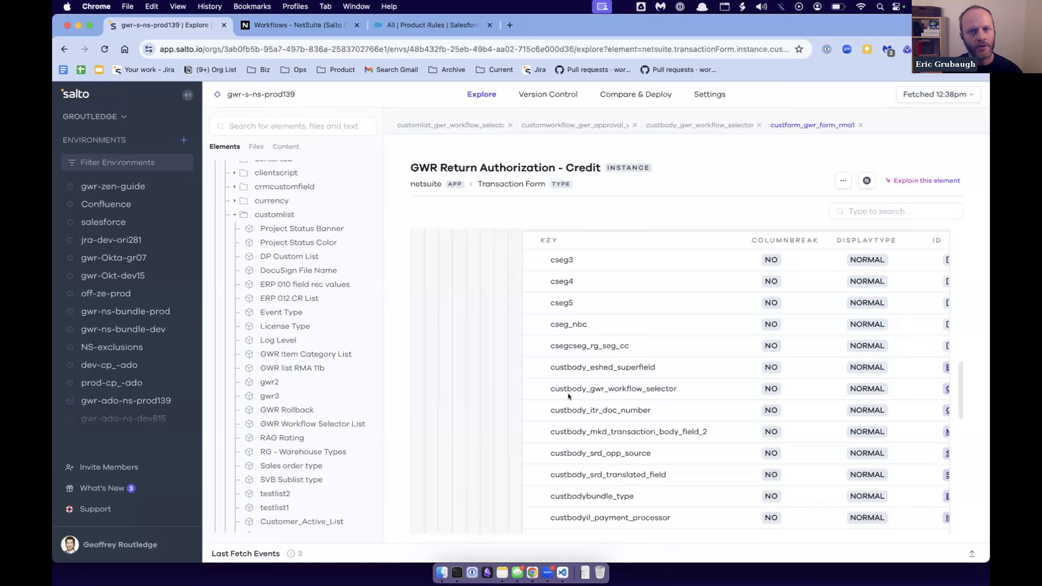
pyautogui.scroll(-15, 569, 393)
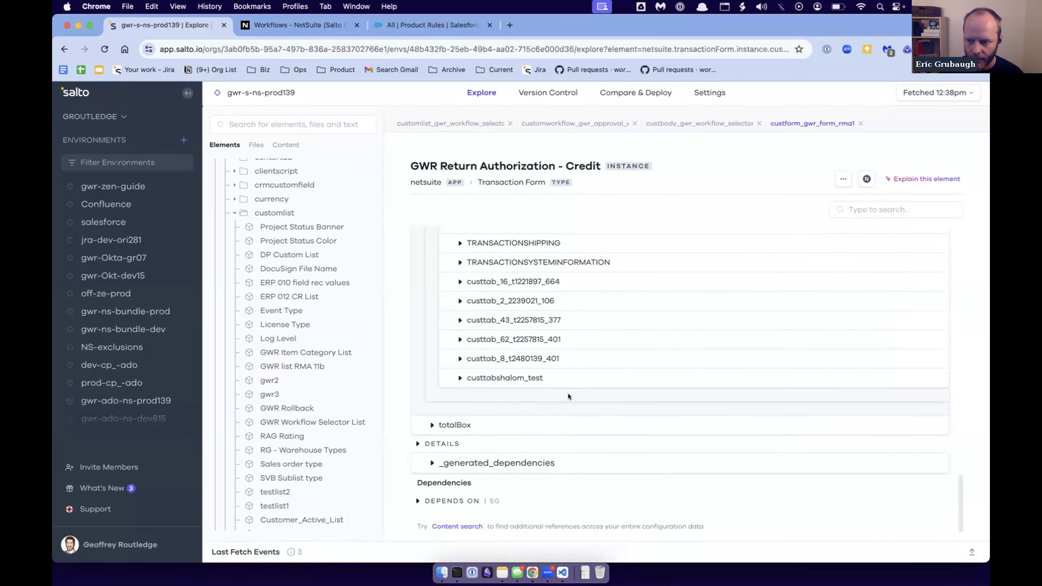
pyautogui.click(416, 502)
pyautogui.scroll(-3, 539, 422)
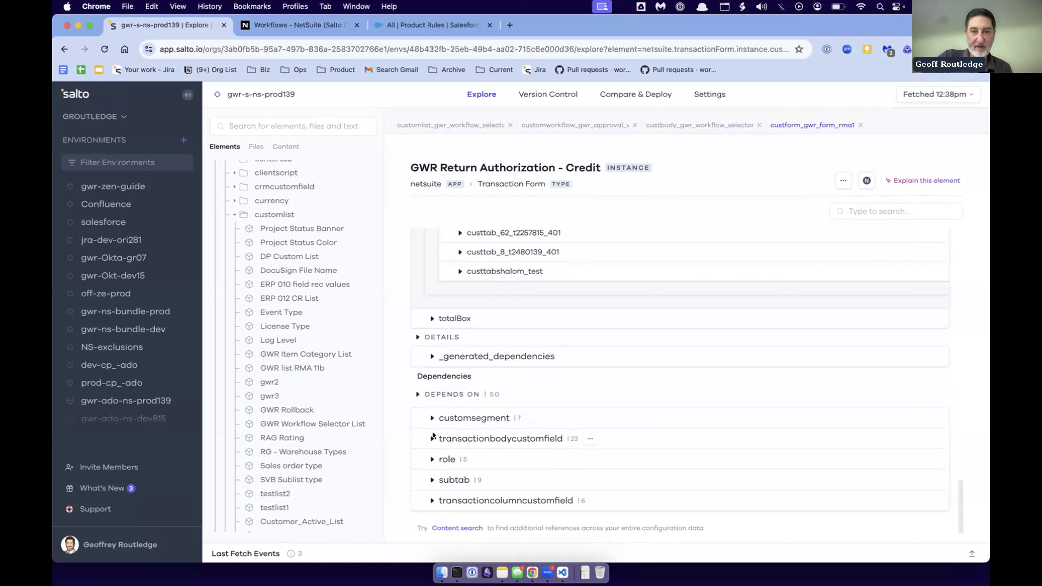
pyautogui.click(472, 439)
pyautogui.scroll(-10, 470, 453)
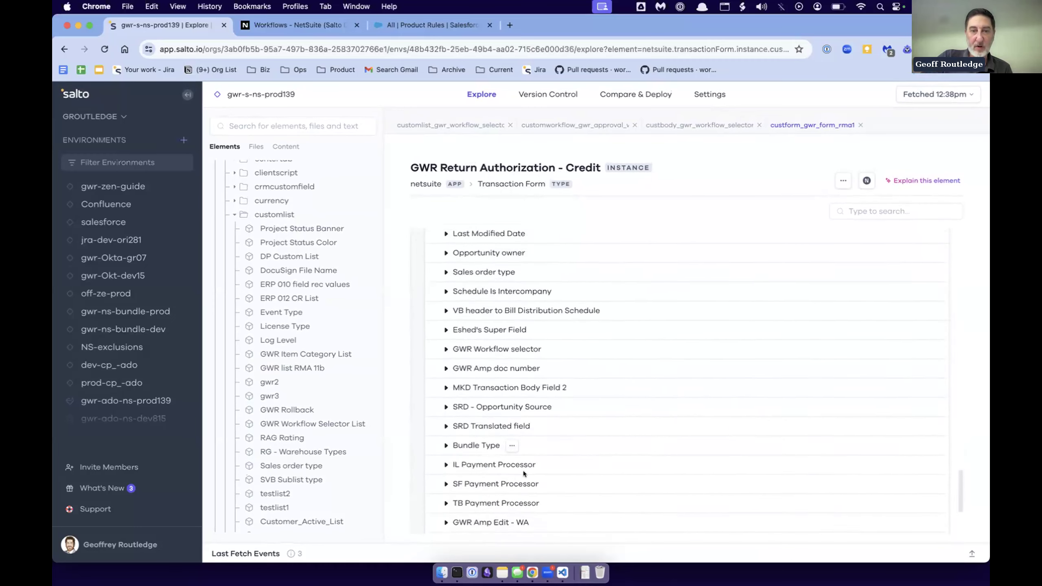
pyautogui.scroll(5, 523, 471)
pyautogui.scroll(-2, 524, 474)
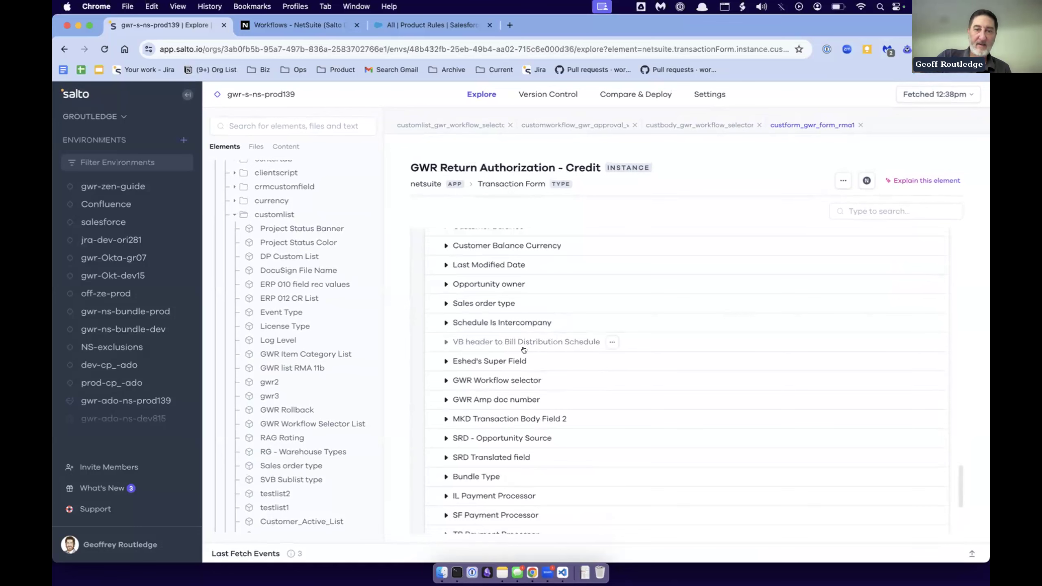
pyautogui.scroll(-10, 524, 349)
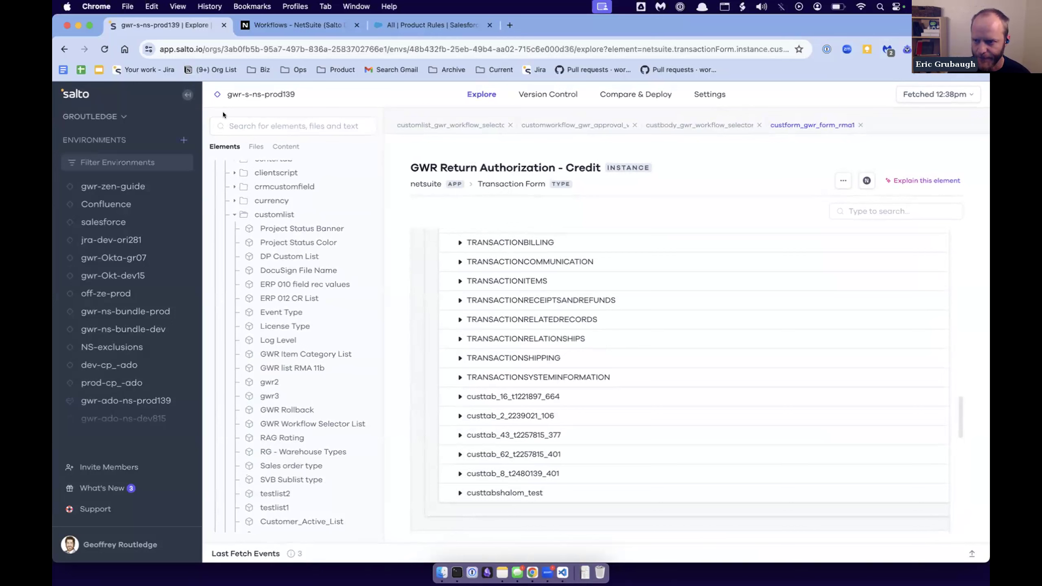
# - Browse the environment's fetch history and open the fetch from Jun 10, 2024, 1:12pm
pyautogui.click(923, 94)
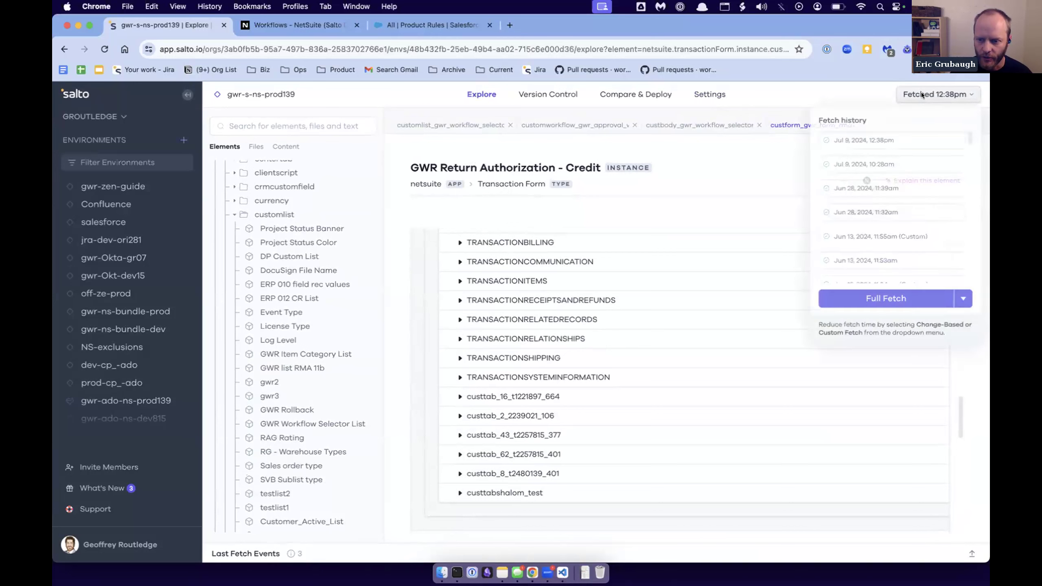
pyautogui.scroll(-1, 868, 253)
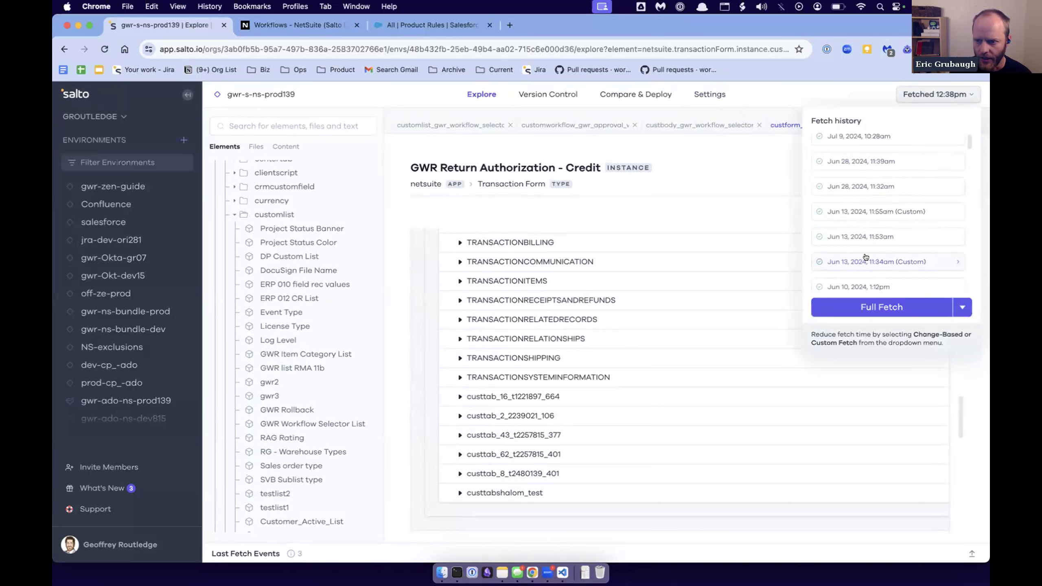
pyautogui.scroll(-1, 866, 257)
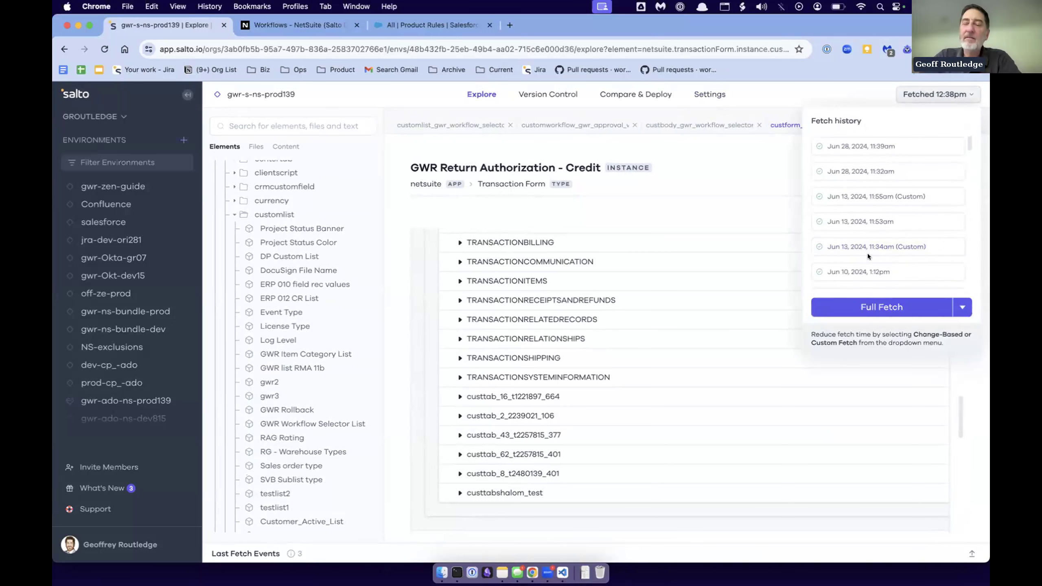
pyautogui.click(844, 270)
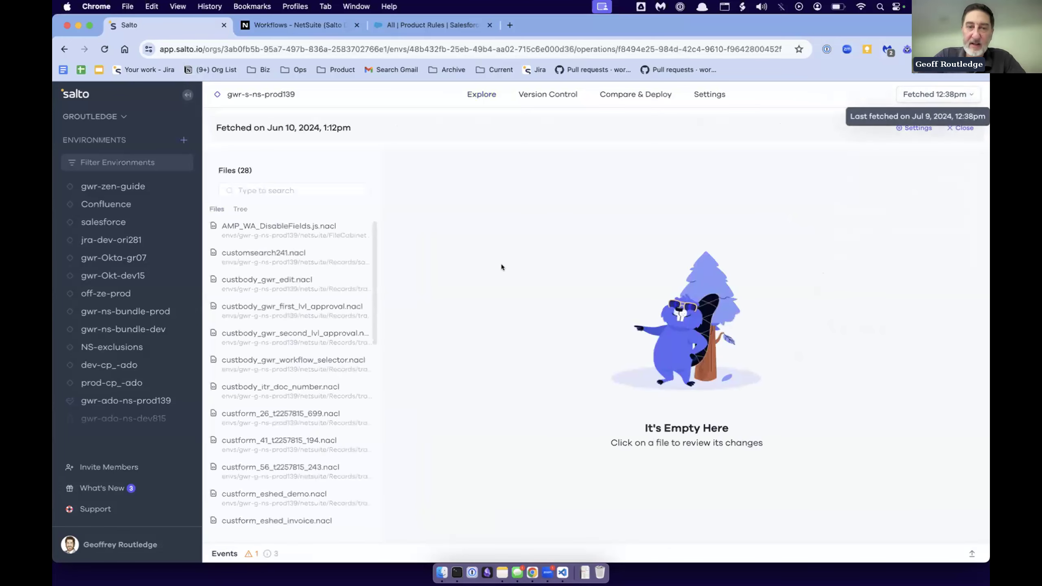
# - Show the fetched files as a tree, inspect the changes in AMP_WA_DisableFields.js.nacl, and close the fetch details
pyautogui.click(240, 209)
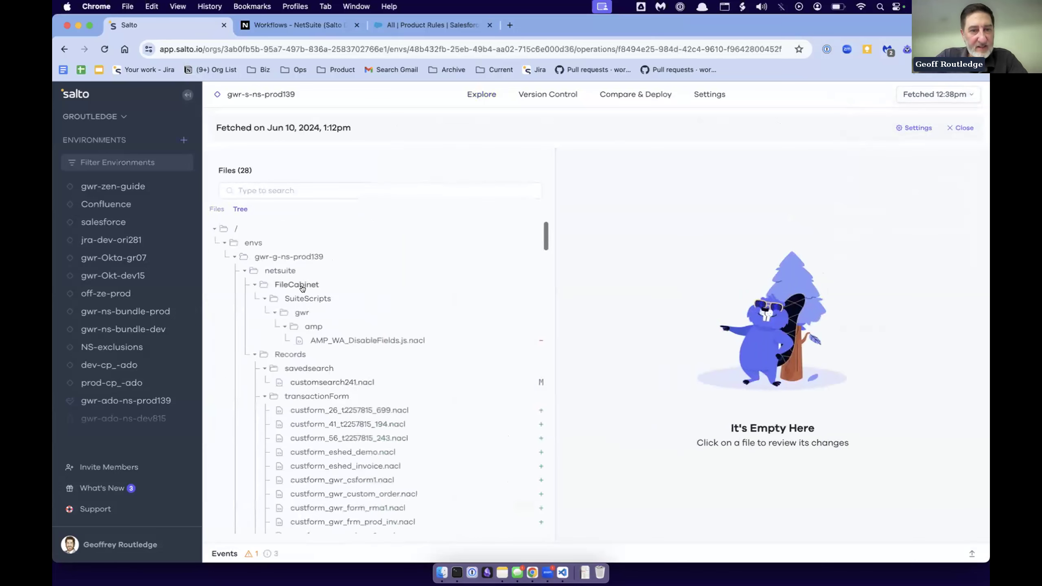
pyautogui.click(357, 341)
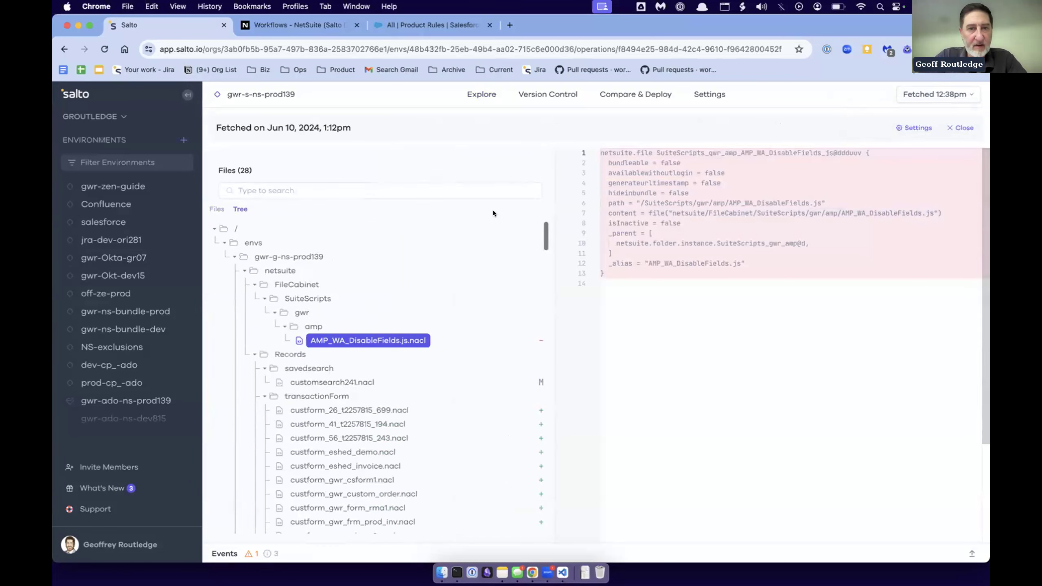
pyautogui.click(960, 128)
# - Open the version control push view for the environment and search its changed files for "gwr_"
pyautogui.click(548, 94)
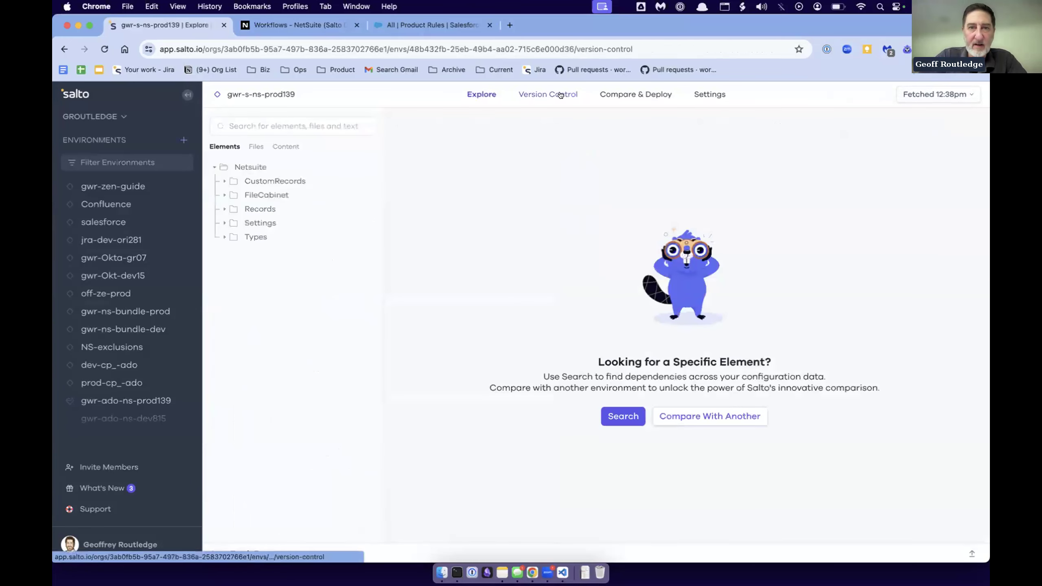
pyautogui.click(751, 139)
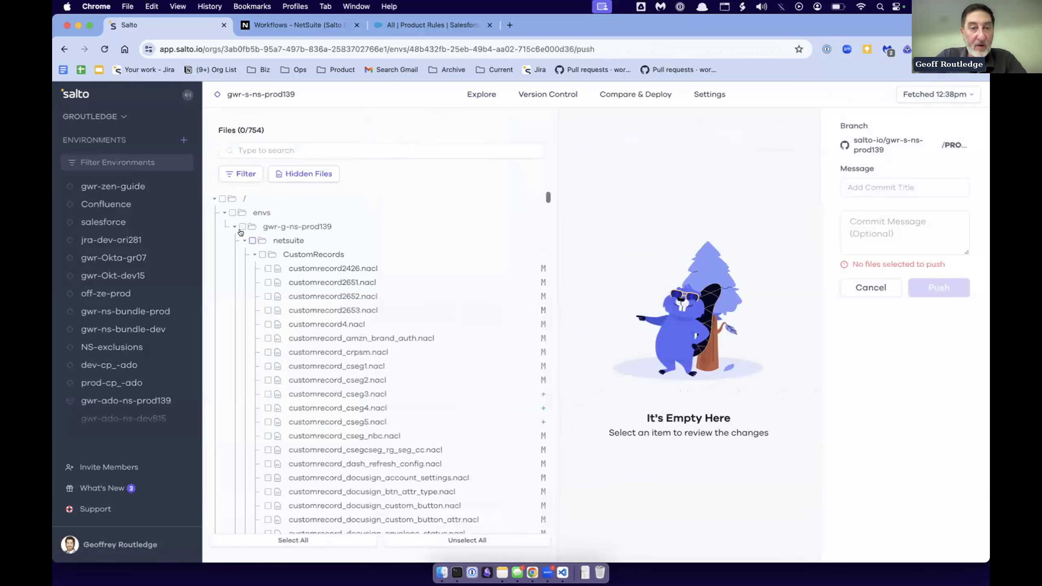
pyautogui.click(246, 151)
pyautogui.write('gwr')
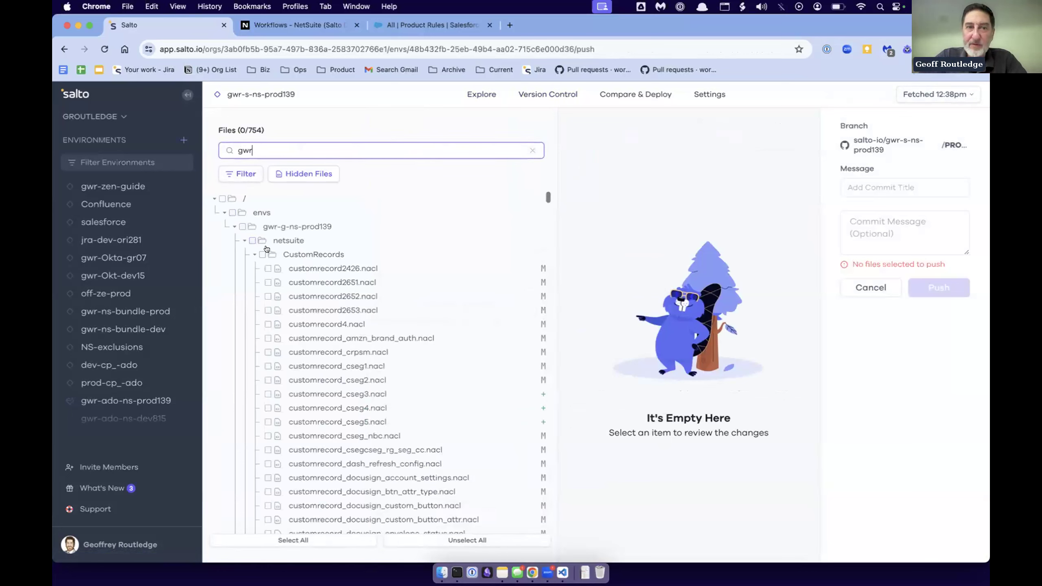
pyautogui.write('_')
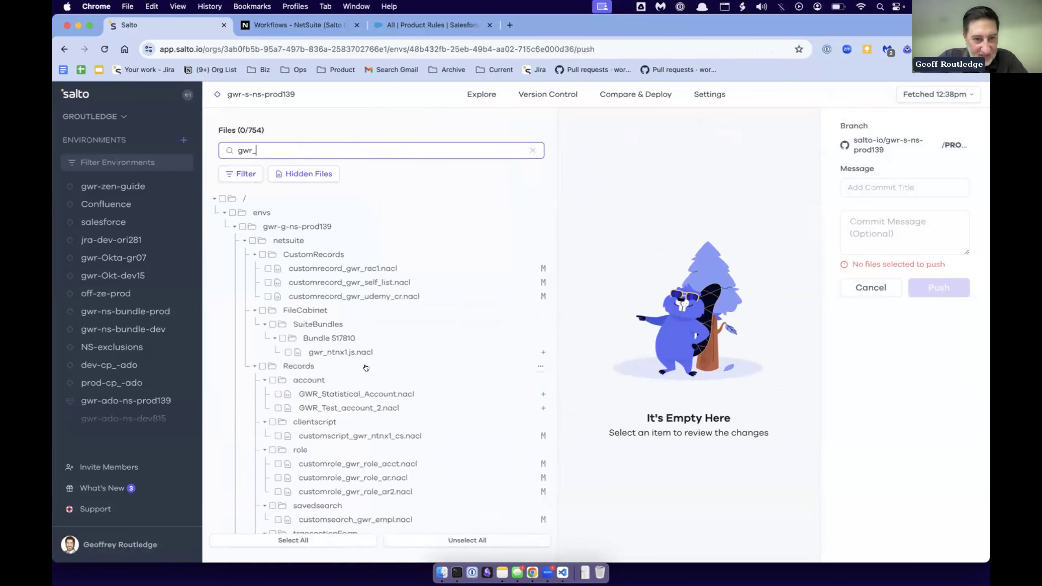
# - View the changes in GWR_Statistical_Account.nacl and highlight its last-changed-by information
pyautogui.click(356, 395)
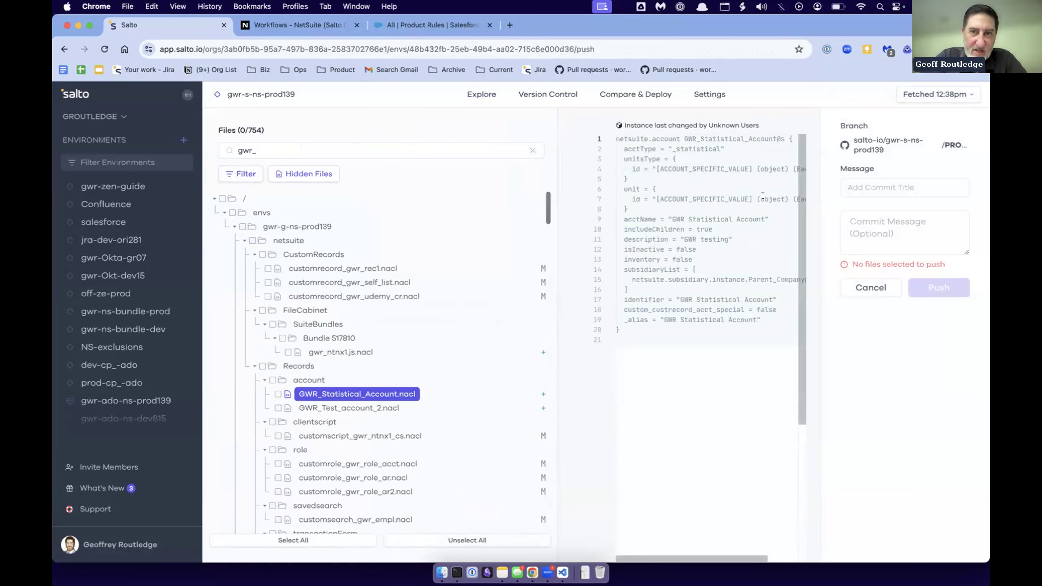
pyautogui.moveTo(624, 125); pyautogui.dragTo(746, 122)
pyautogui.doubleClick(737, 121)
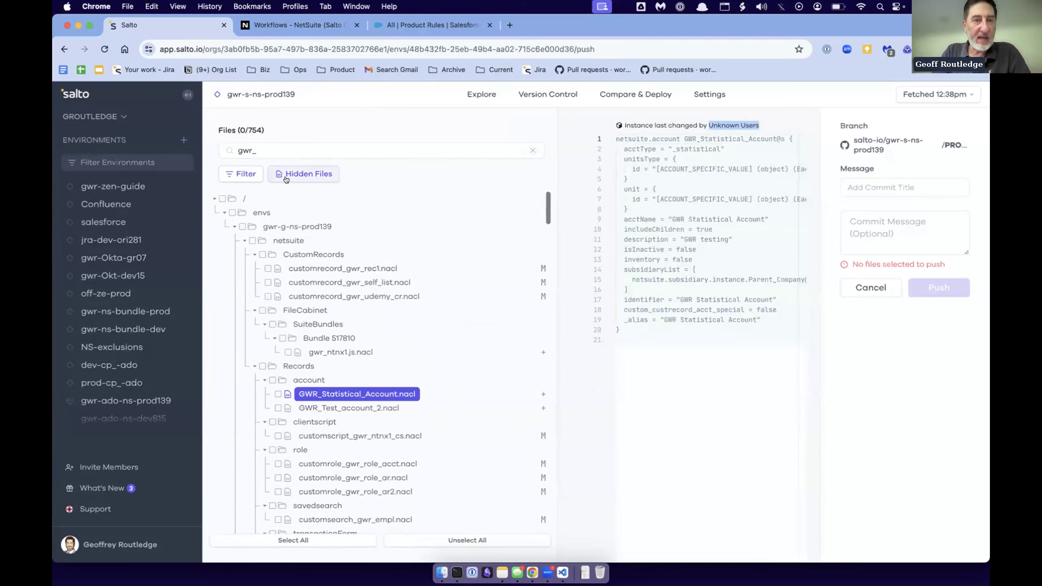
# - Filter the files available to push by who made the change
pyautogui.click(244, 174)
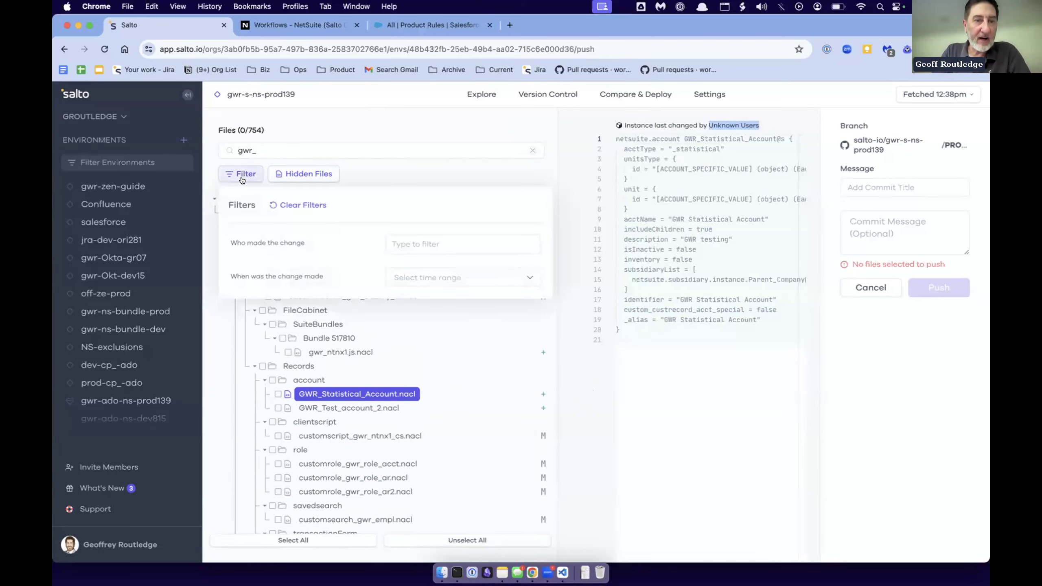
pyautogui.click(455, 279)
pyautogui.click(444, 246)
pyautogui.click(441, 314)
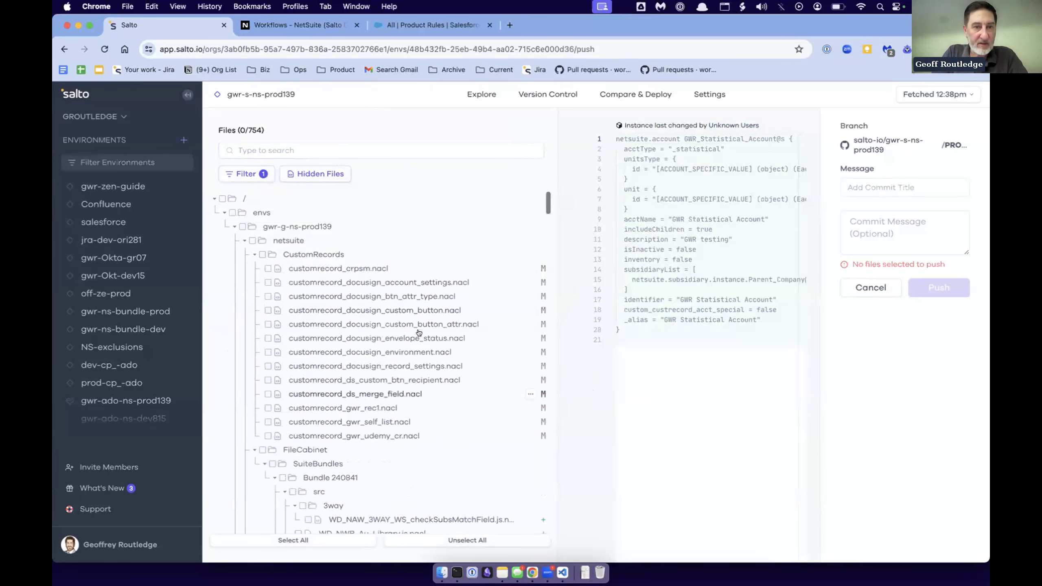
# - Open the customrecord_docusign_custom_button_attr.nacl comparison, highlight who last changed the object, and widen the comparison area
pyautogui.click(398, 324)
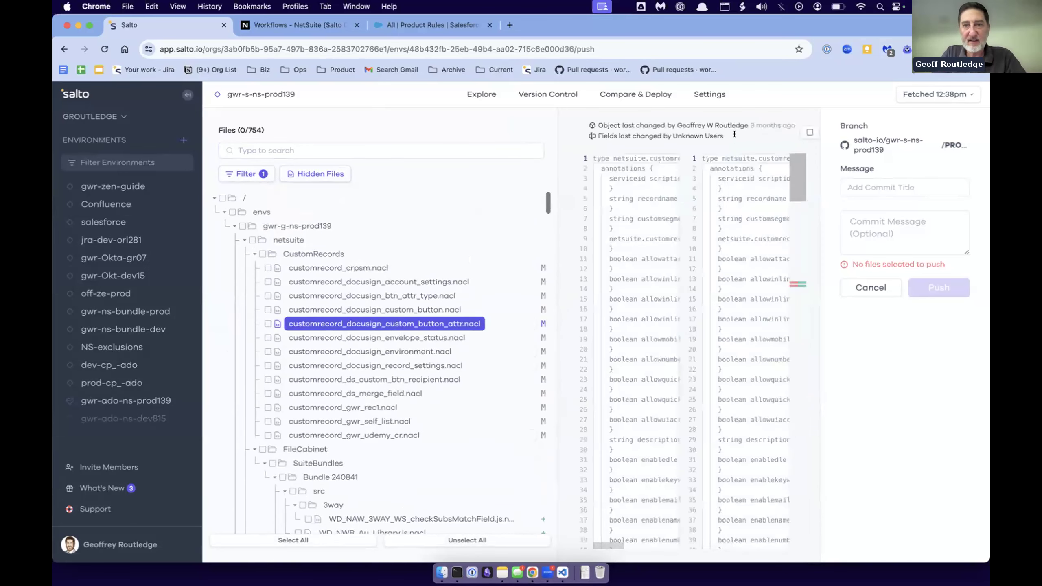
pyautogui.doubleClick(691, 122)
pyautogui.moveTo(690, 122); pyautogui.dragTo(714, 121)
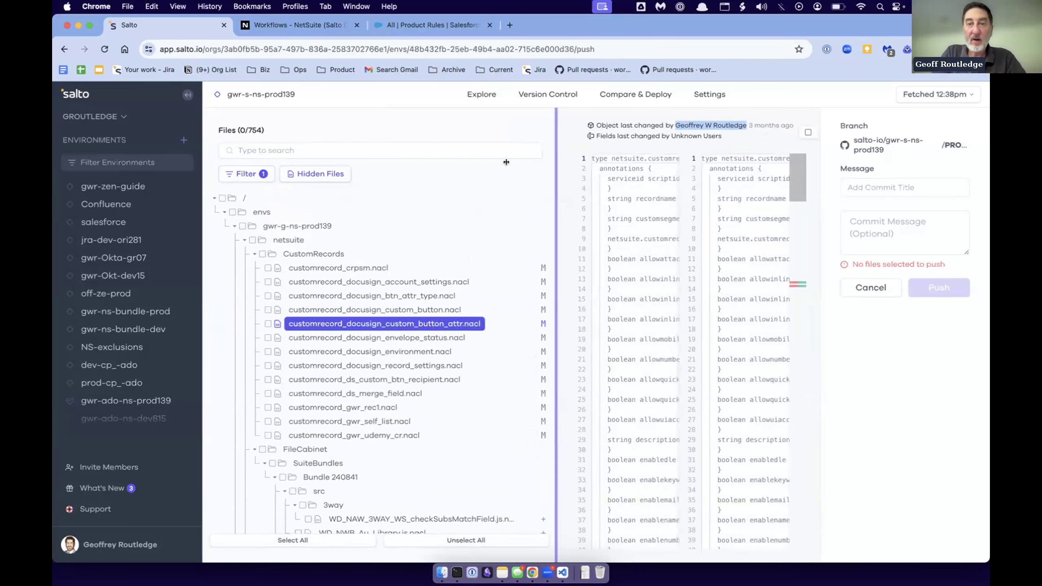
pyautogui.moveTo(557, 161); pyautogui.dragTo(427, 161)
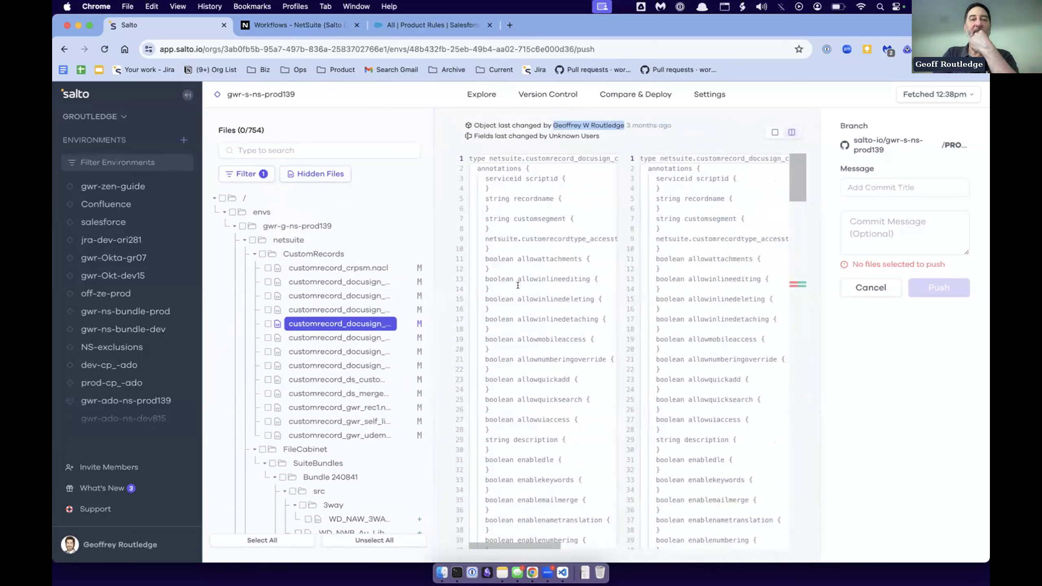
# - Return to exploring the environment's elements and open the ACCOUNTS saved search under the savedsearch records
pyautogui.click(489, 95)
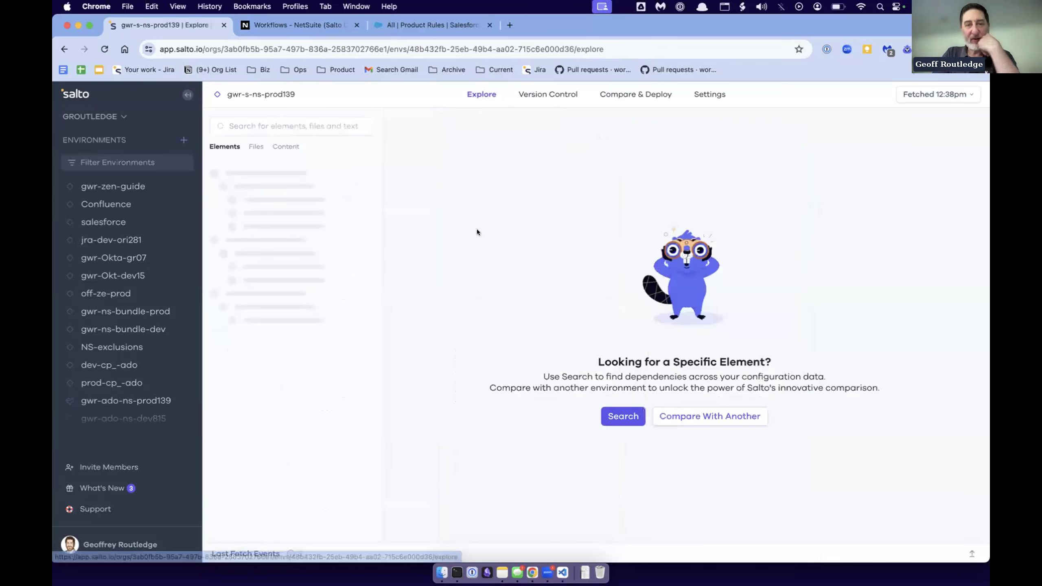
pyautogui.click(260, 209)
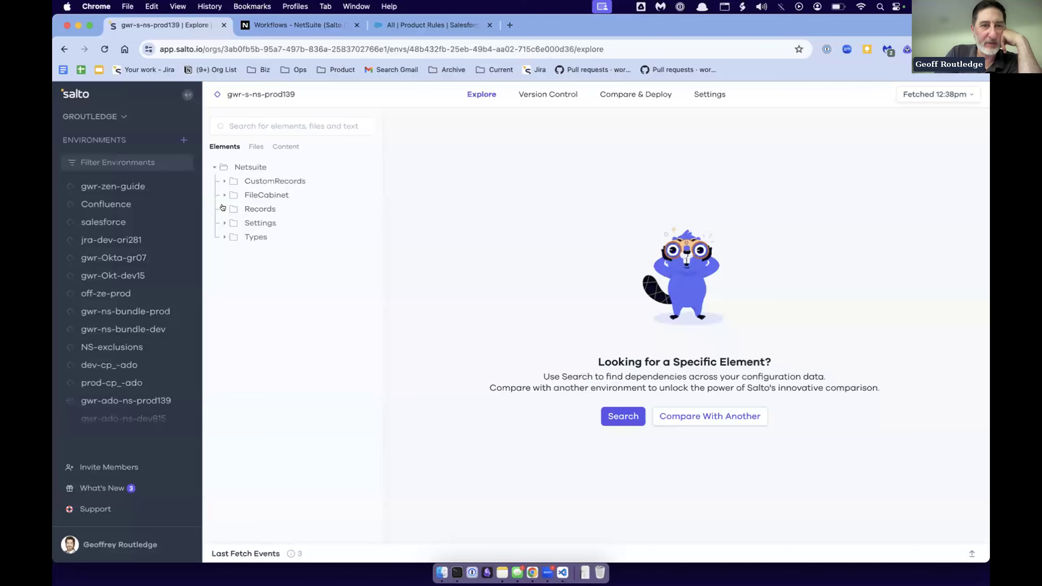
pyautogui.scroll(-5, 258, 391)
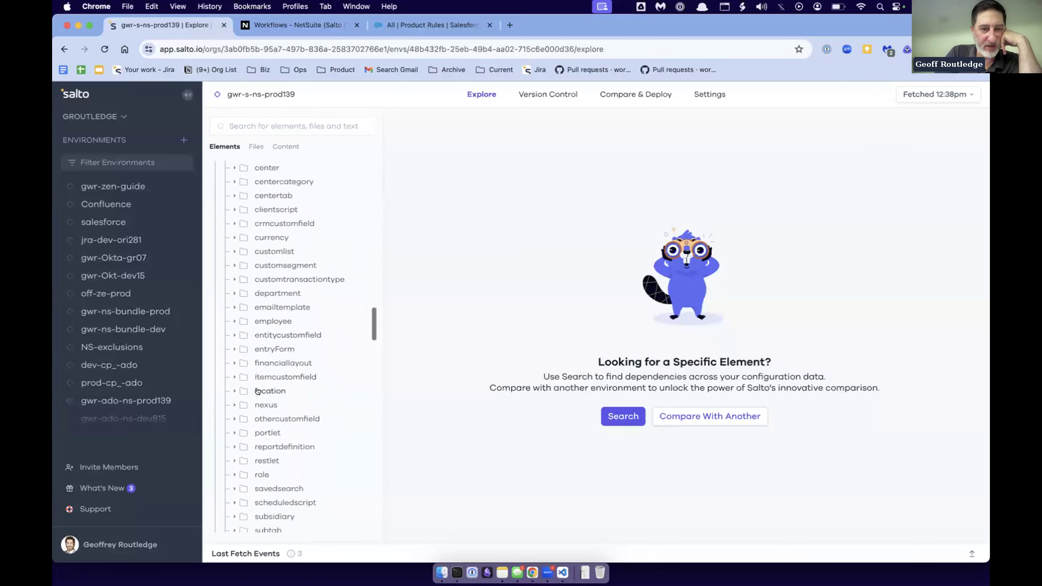
pyautogui.scroll(-2, 268, 471)
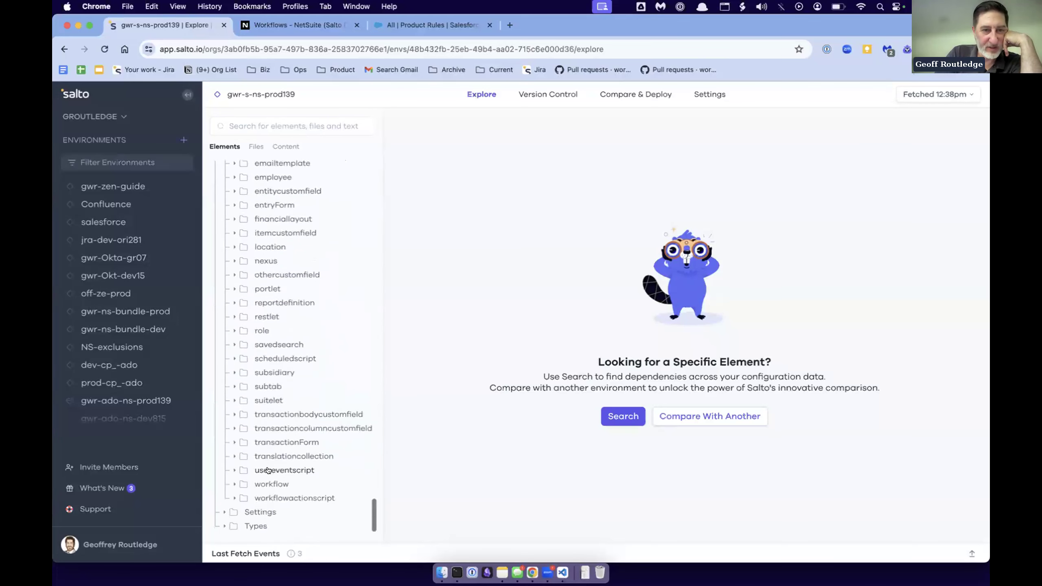
pyautogui.click(278, 344)
pyautogui.click(283, 358)
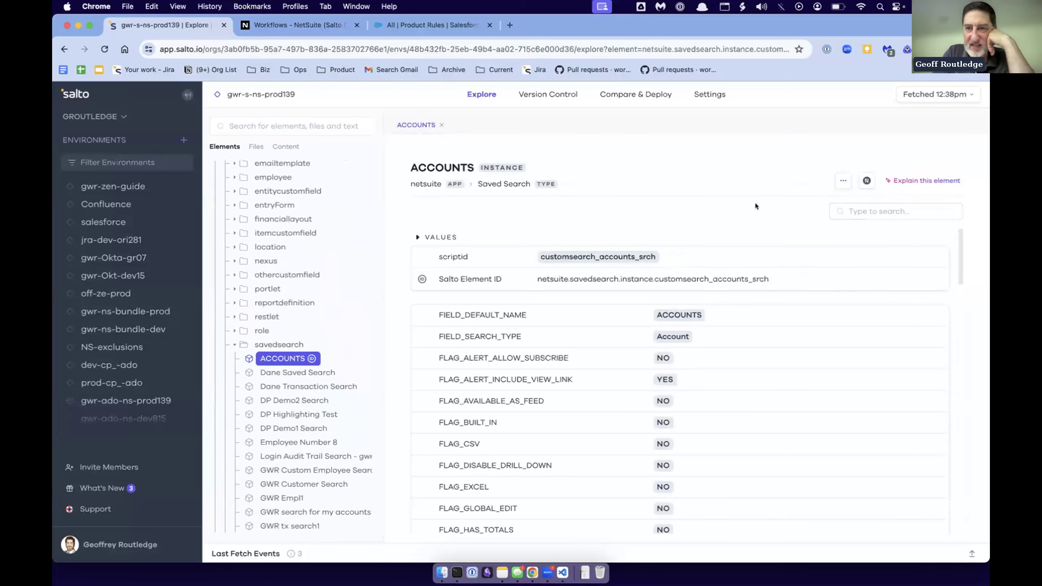
# - Check the extra actions available for the ACCOUNTS saved search and review its values down to the Dependencies section
pyautogui.click(844, 182)
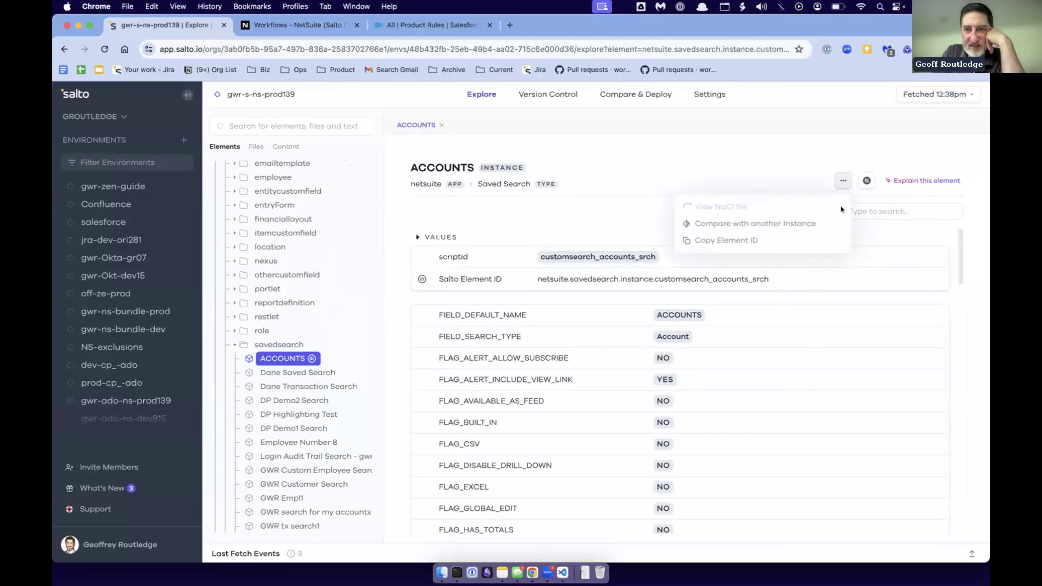
pyautogui.click(751, 169)
pyautogui.scroll(-15, 831, 269)
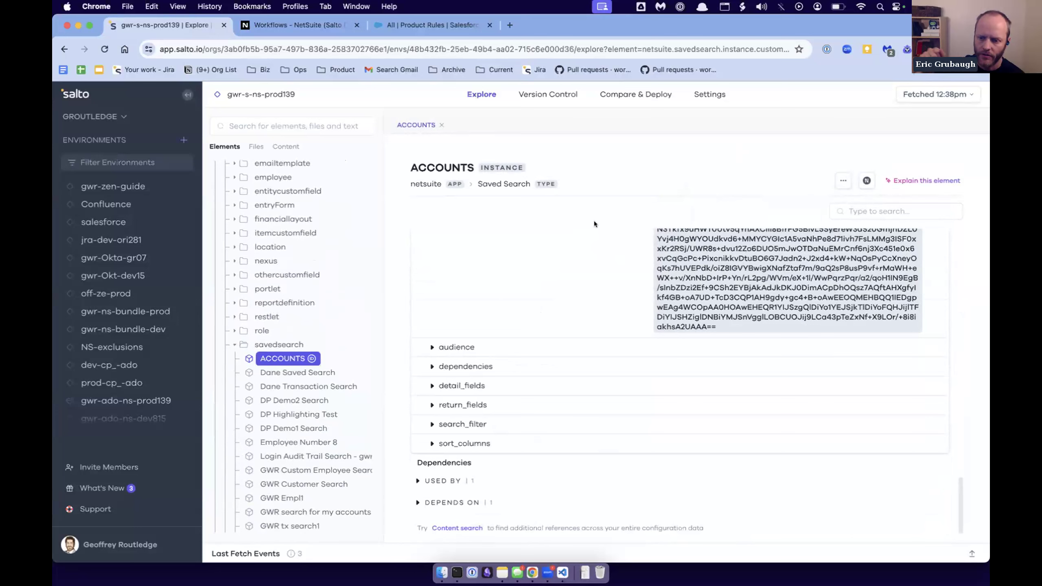
# - Open the BIZAPP-585 compare styuff deployment from the deployment history, review its deployed elements, and close it
pyautogui.click(635, 94)
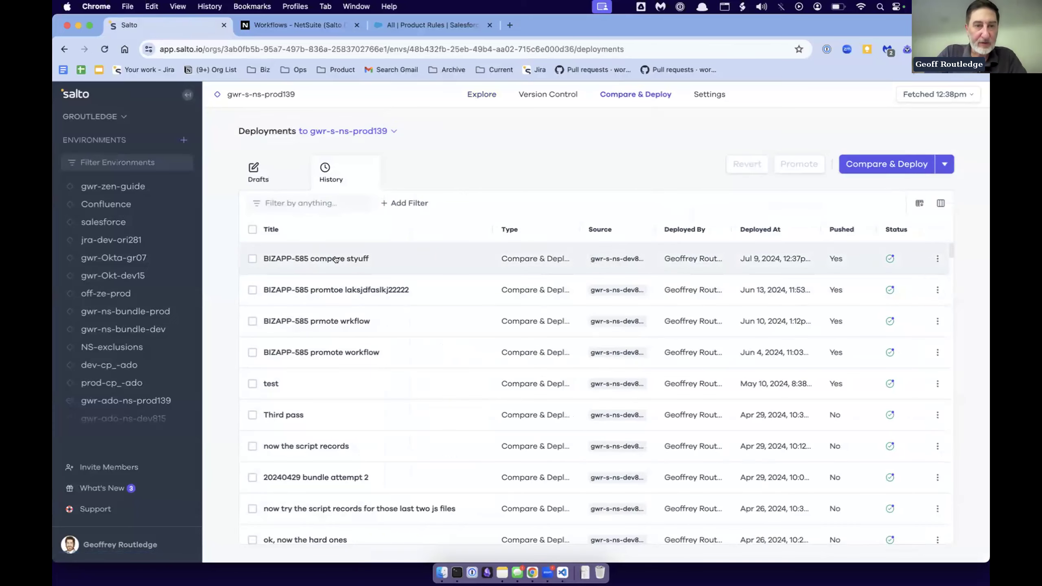
pyautogui.click(313, 260)
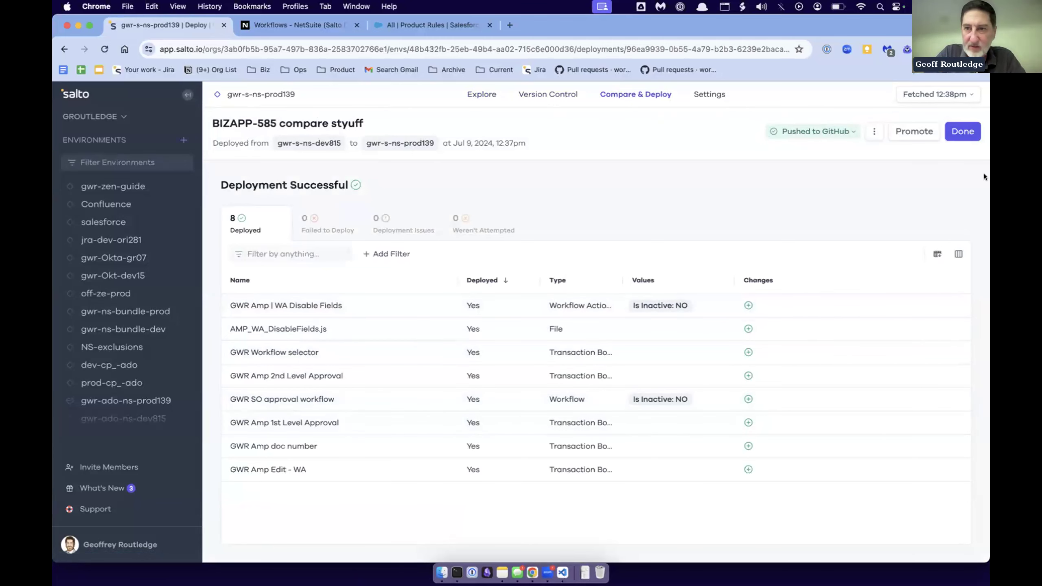
pyautogui.click(962, 134)
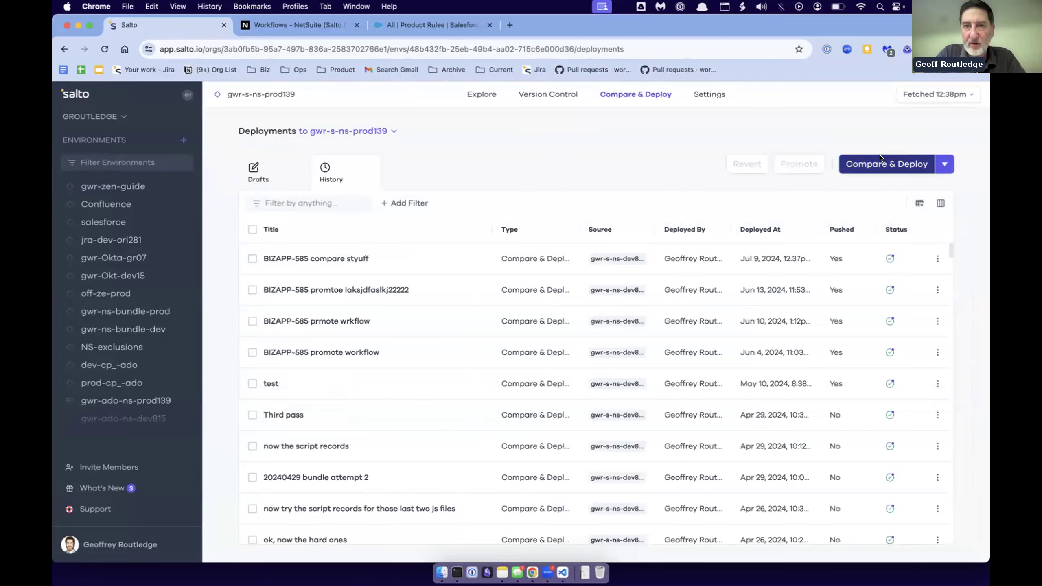
# - Switch to the deployment drafts and open the draft restoring gwr-s-ns-prod139 to Aug 18, 2023, 12:46am
pyautogui.click(886, 163)
pyautogui.click(247, 170)
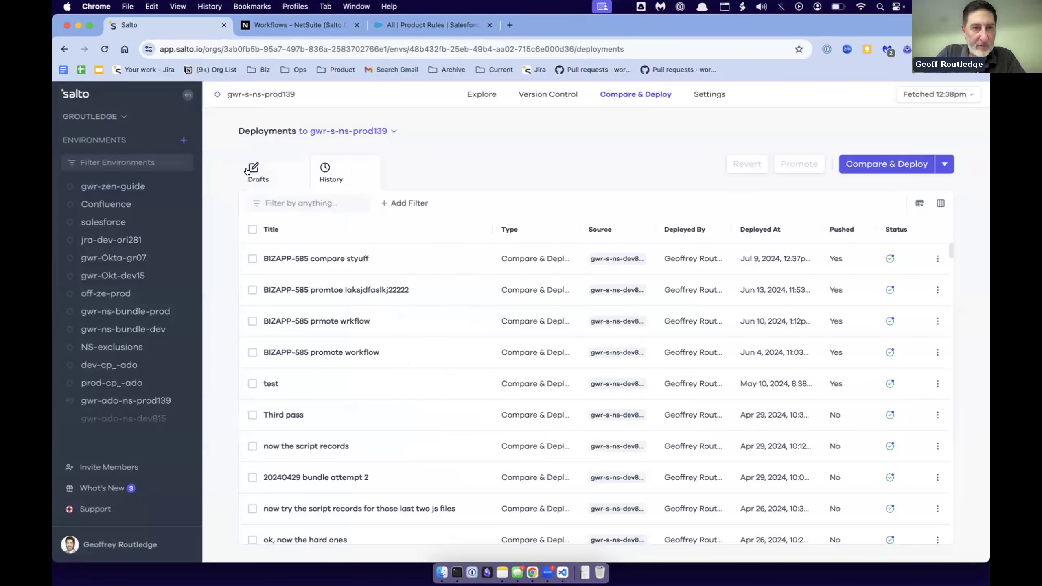
pyautogui.click(246, 170)
pyautogui.click(315, 262)
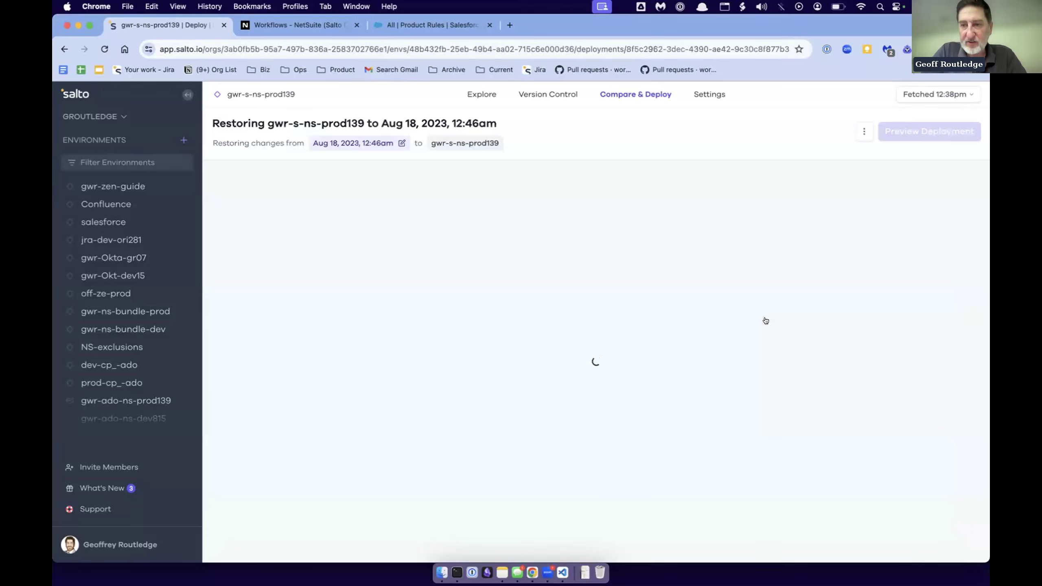
# - Filter the Aug 18, 2023 restore draft's changes by the account owner as Changed By and review the filtered elements and their change dates
pyautogui.hscroll(3, 766, 321)
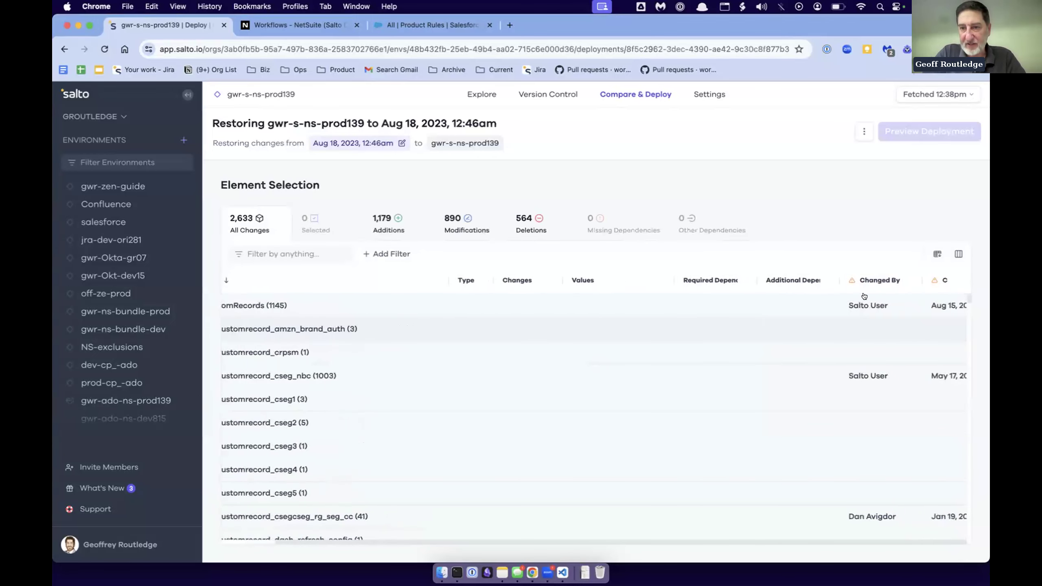
pyautogui.click(869, 281)
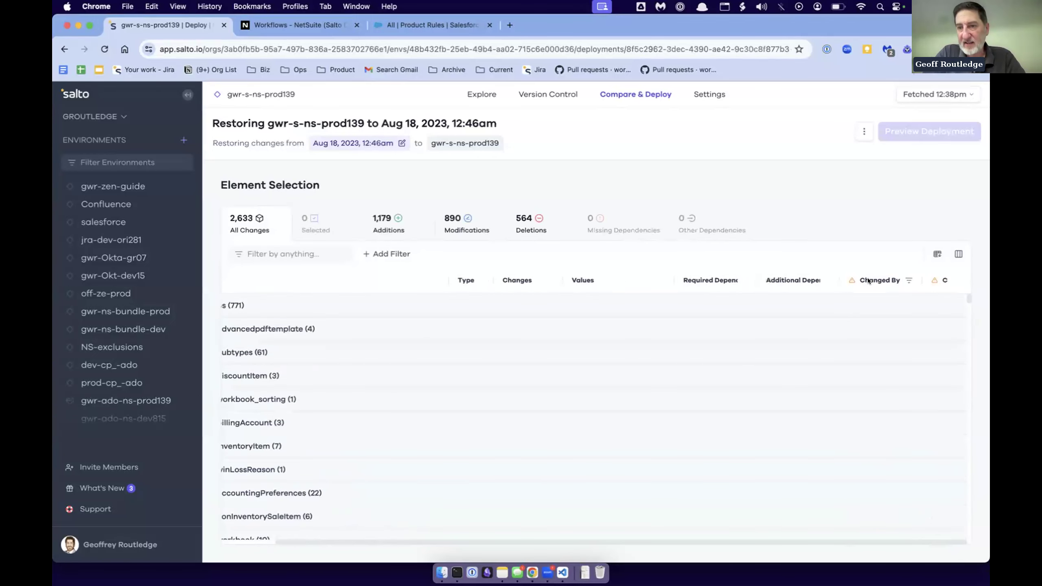
pyautogui.click(909, 279)
pyautogui.click(372, 348)
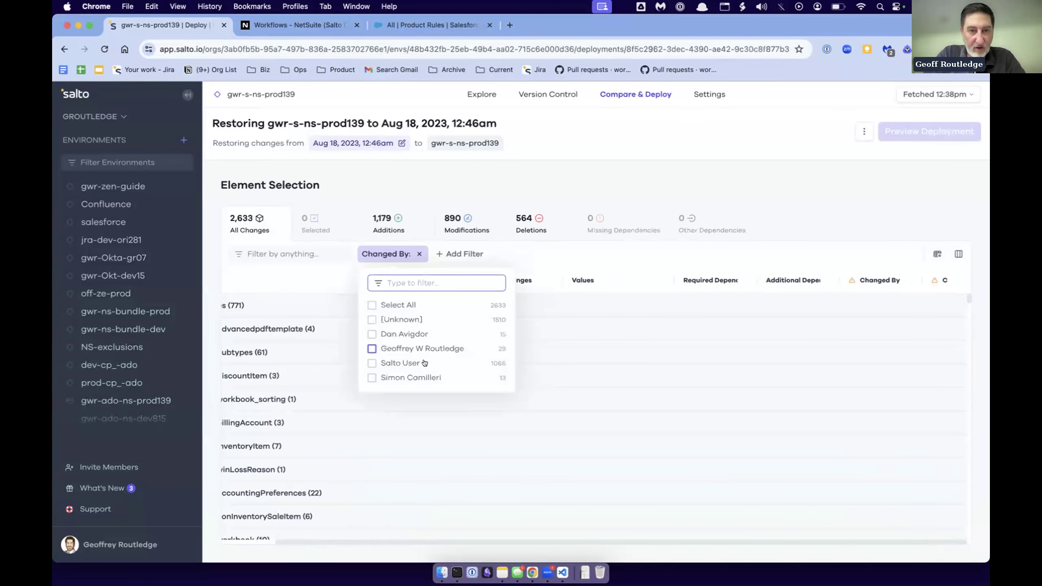
pyautogui.click(644, 157)
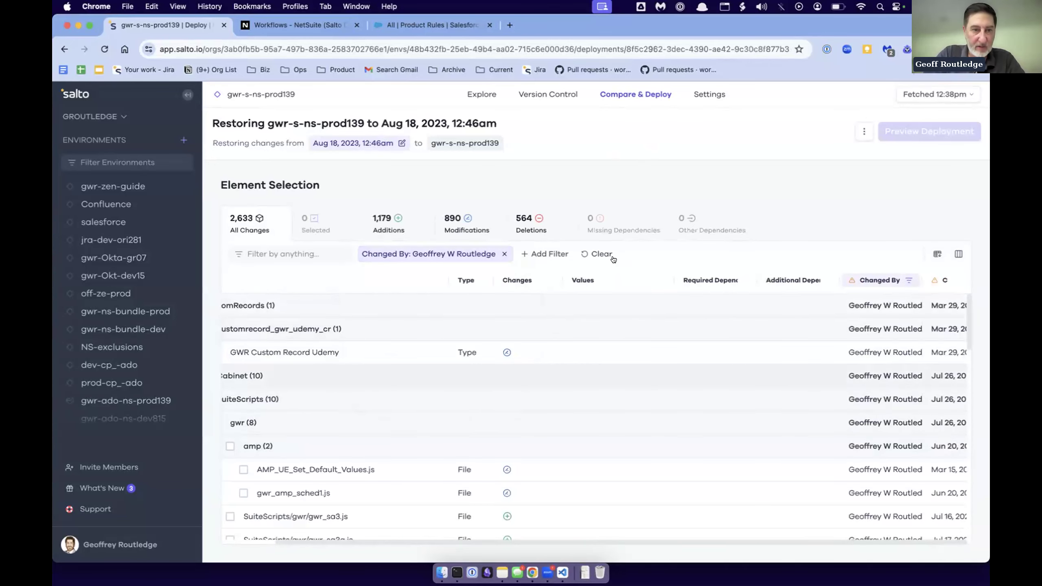
pyautogui.scroll(-4, 614, 383)
pyautogui.scroll(4, 583, 361)
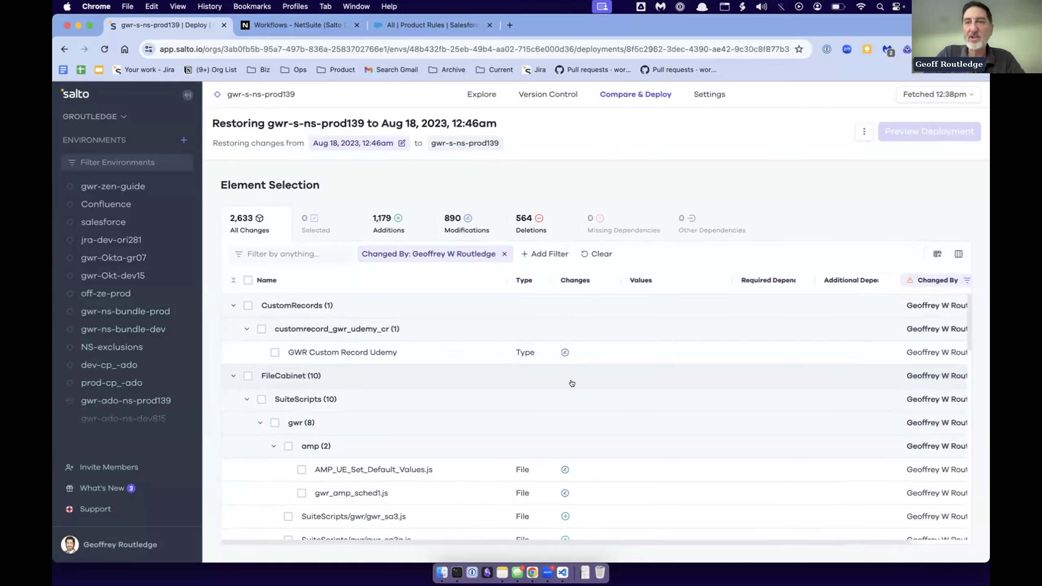
pyautogui.hscroll(3, 671, 369)
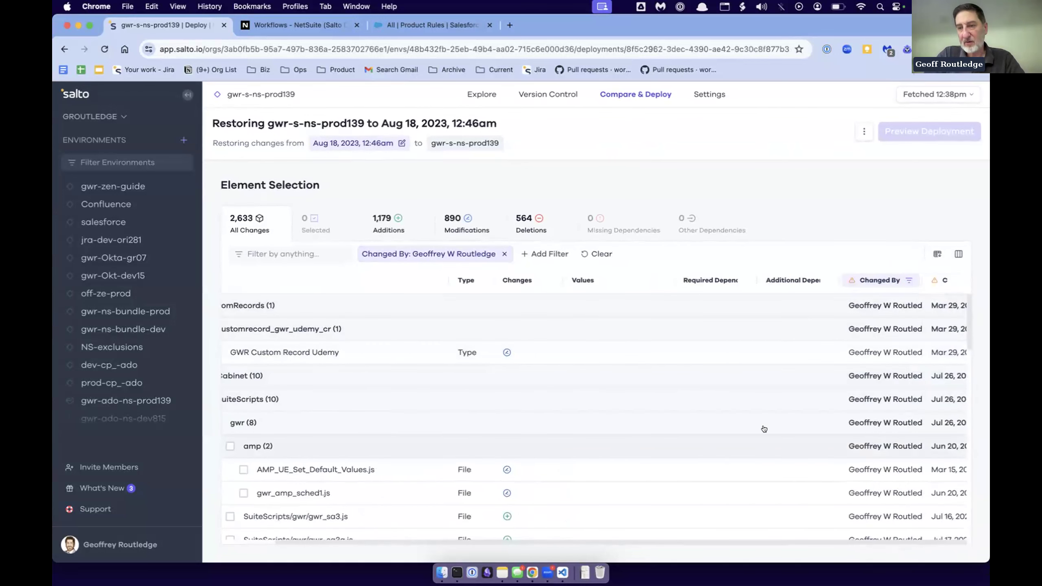
pyautogui.hscroll(-3, 647, 447)
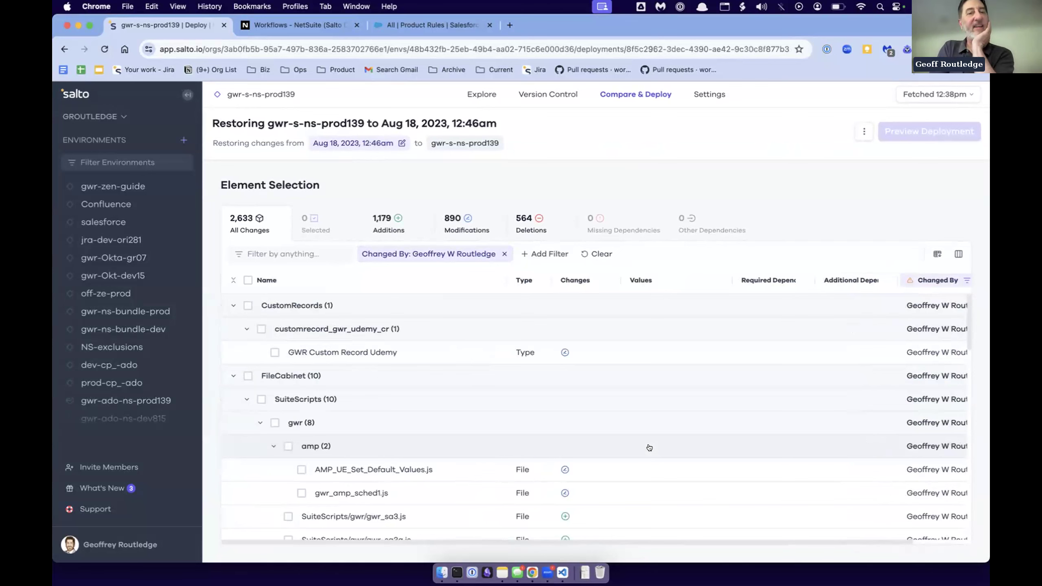
# - Return to exploring the environment's elements and look through its fetch history down to the May 29, 2024 fetches
pyautogui.click(482, 91)
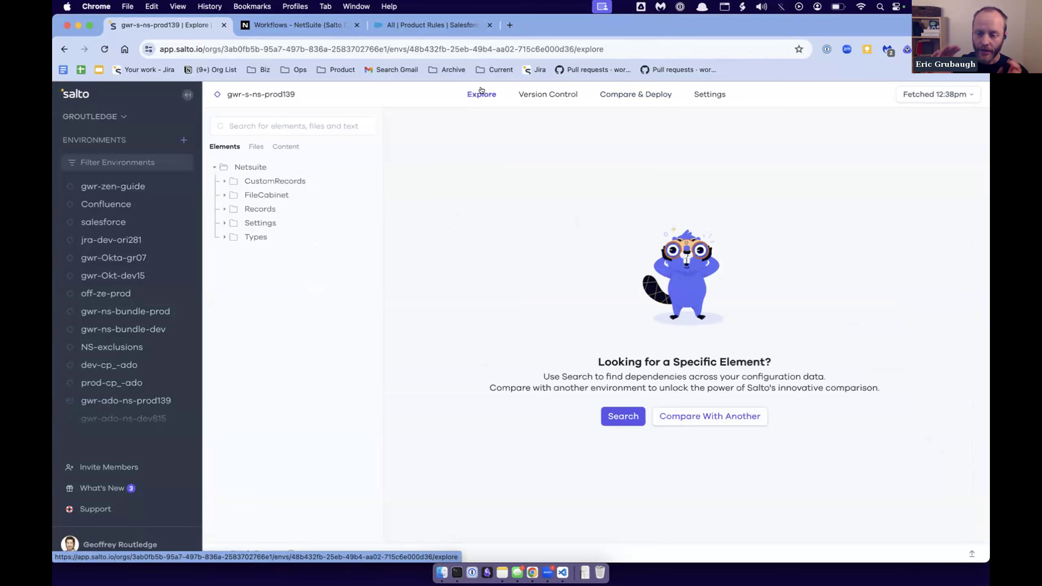
pyautogui.click(920, 95)
pyautogui.scroll(-5, 918, 152)
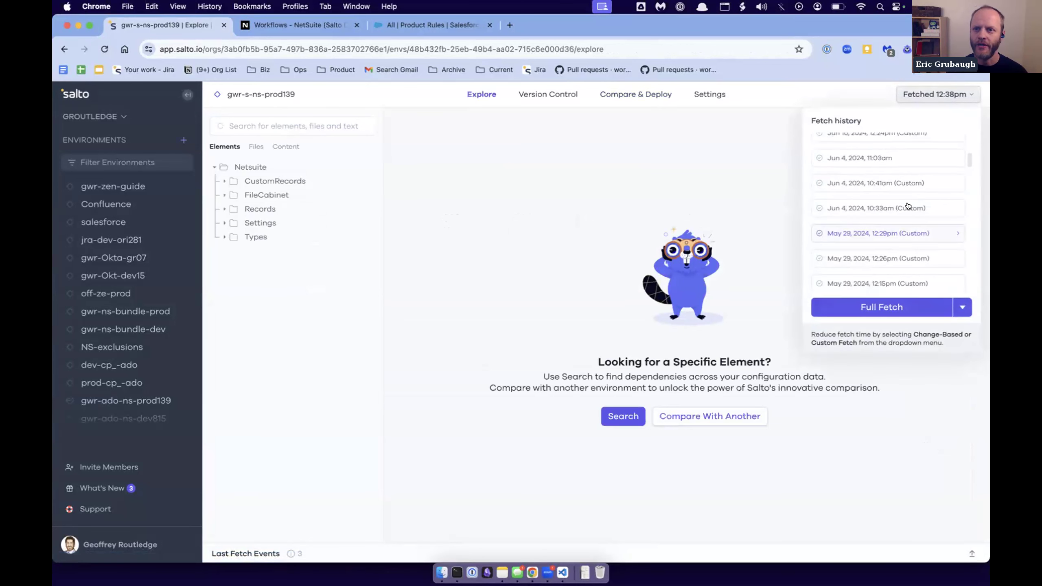
pyautogui.scroll(-1, 896, 217)
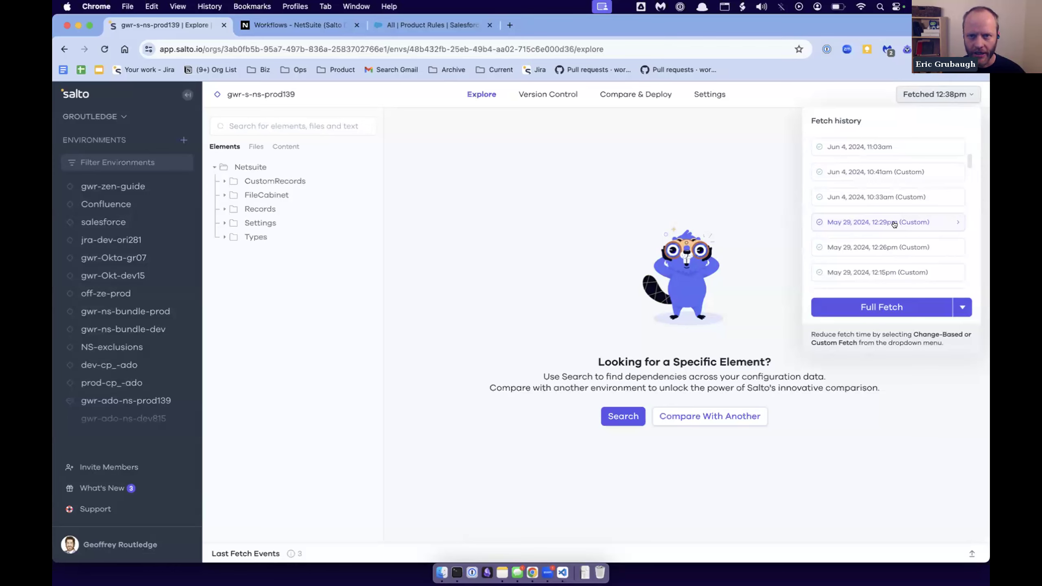
# - Open the deployment history, widen the Deployed By column to show full names, and review the past deployments
pyautogui.click(656, 94)
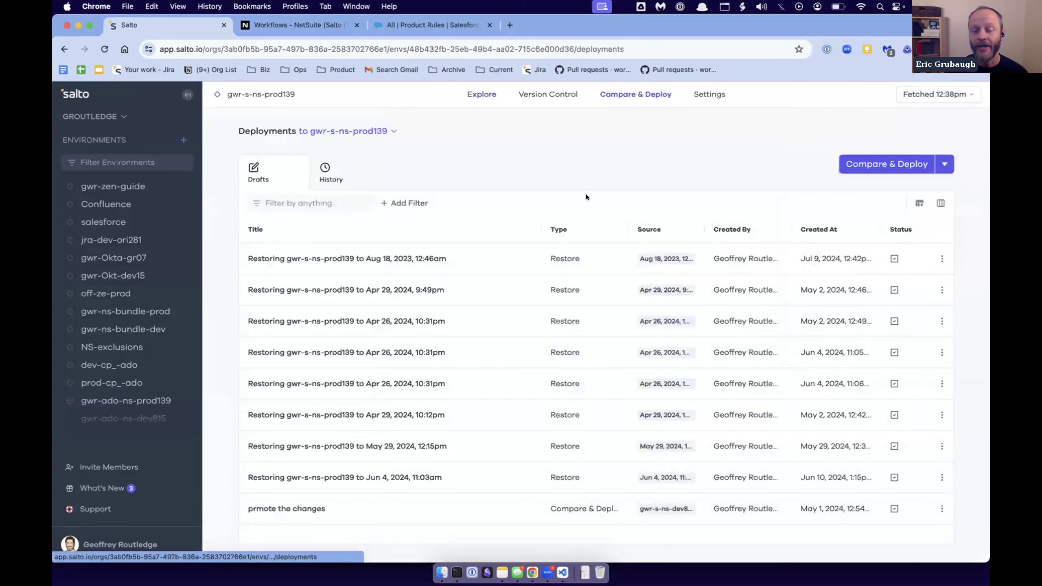
pyautogui.click(344, 169)
pyautogui.scroll(-1, 445, 329)
pyautogui.scroll(-5, 445, 339)
pyautogui.scroll(-3, 444, 339)
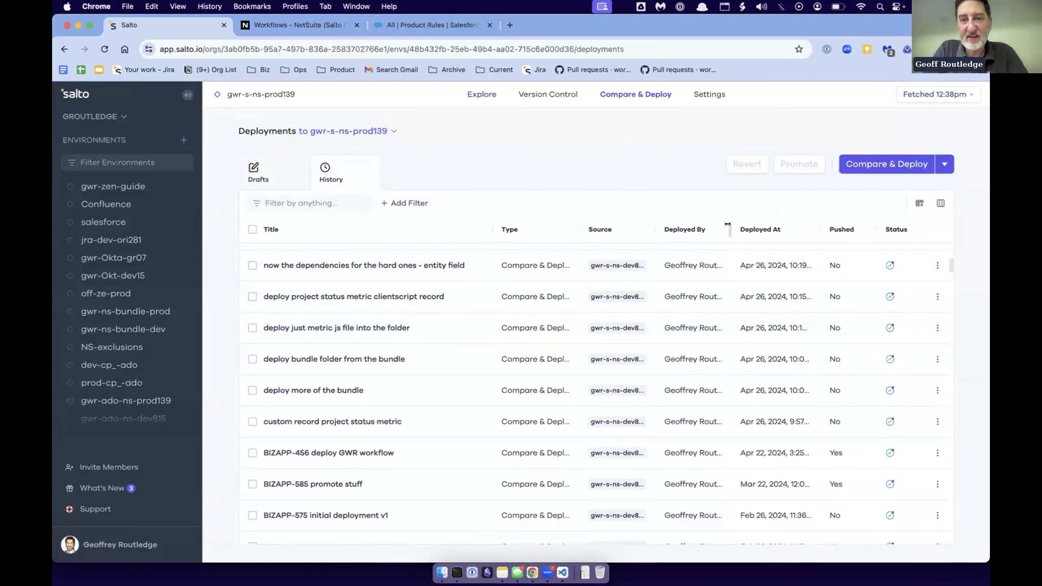
pyautogui.moveTo(726, 229); pyautogui.dragTo(744, 229)
pyautogui.scroll(-20, 697, 395)
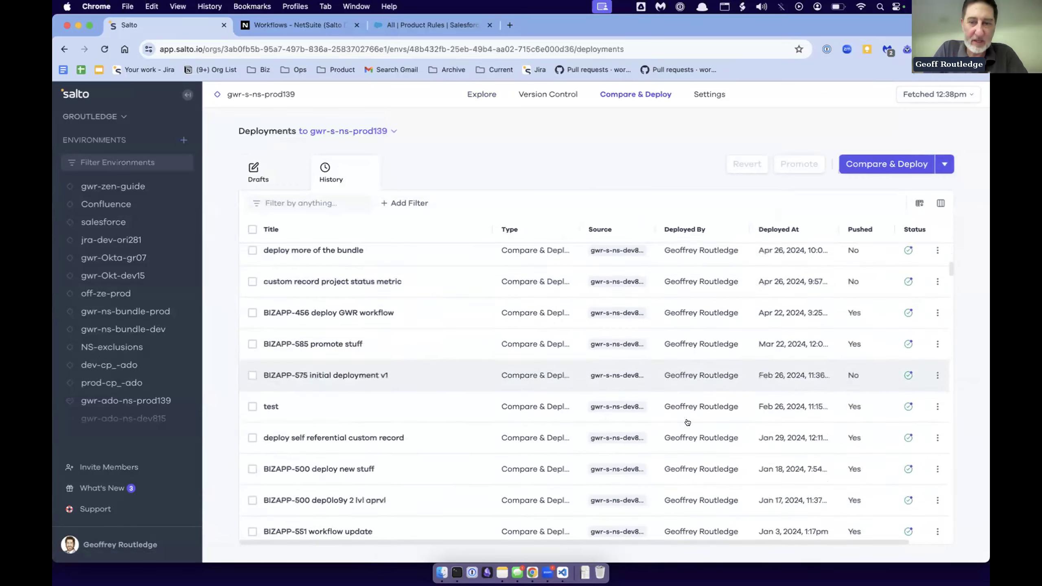
pyautogui.scroll(20, 687, 422)
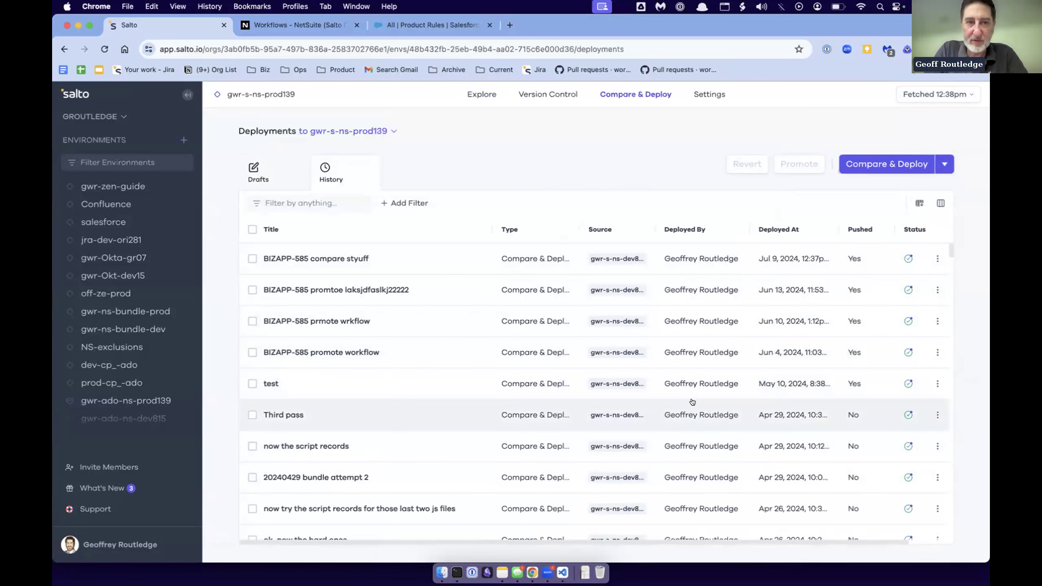
# - Open the draft restoring gwr-s-ns-prod139 to Apr 29, 2024, 9:49pm and filter its changes by the account owner as Changed By
pyautogui.click(255, 170)
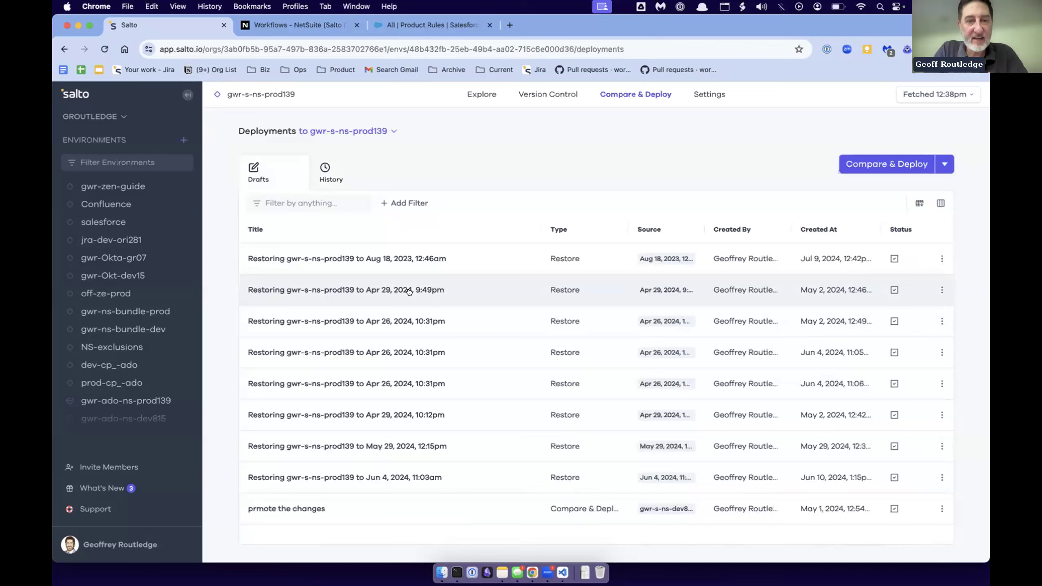
pyautogui.click(409, 292)
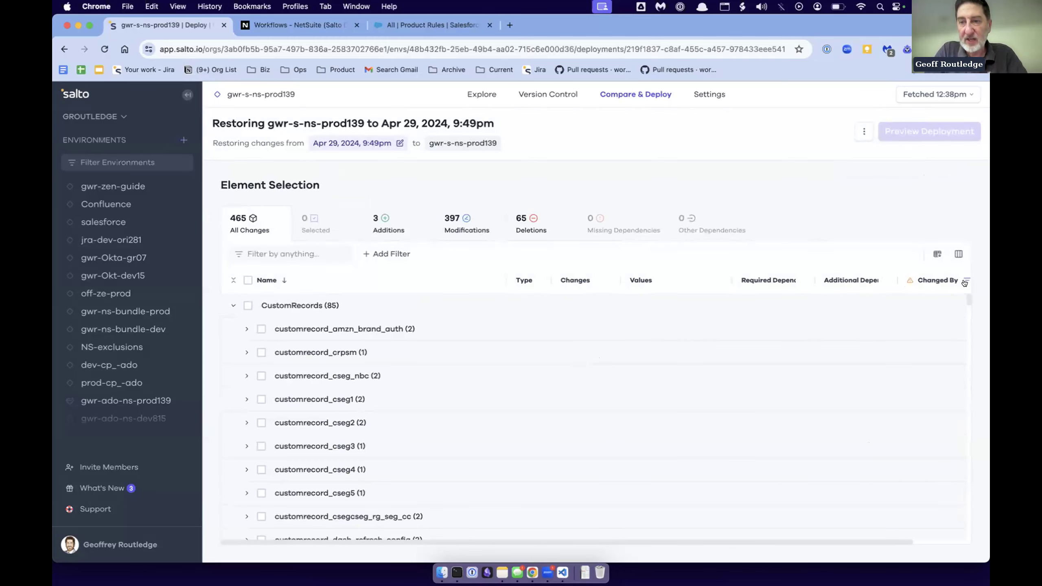
pyautogui.click(966, 281)
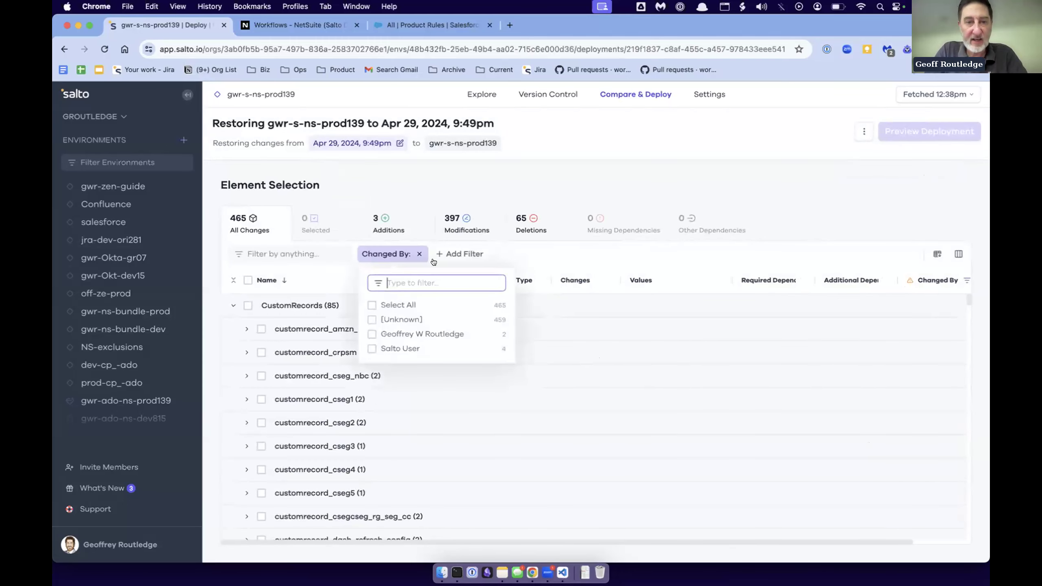
pyautogui.click(367, 334)
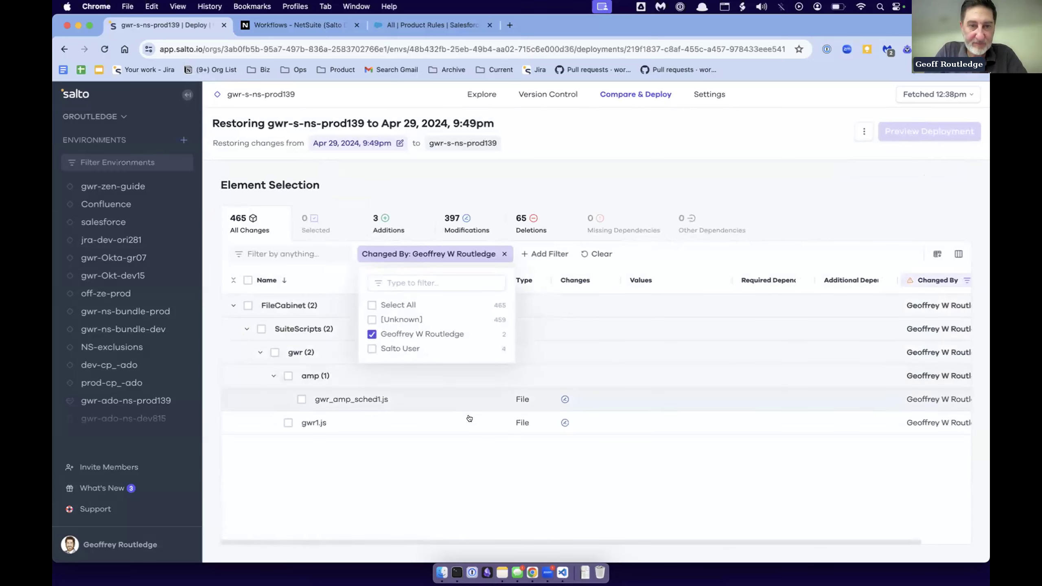
pyautogui.click(676, 480)
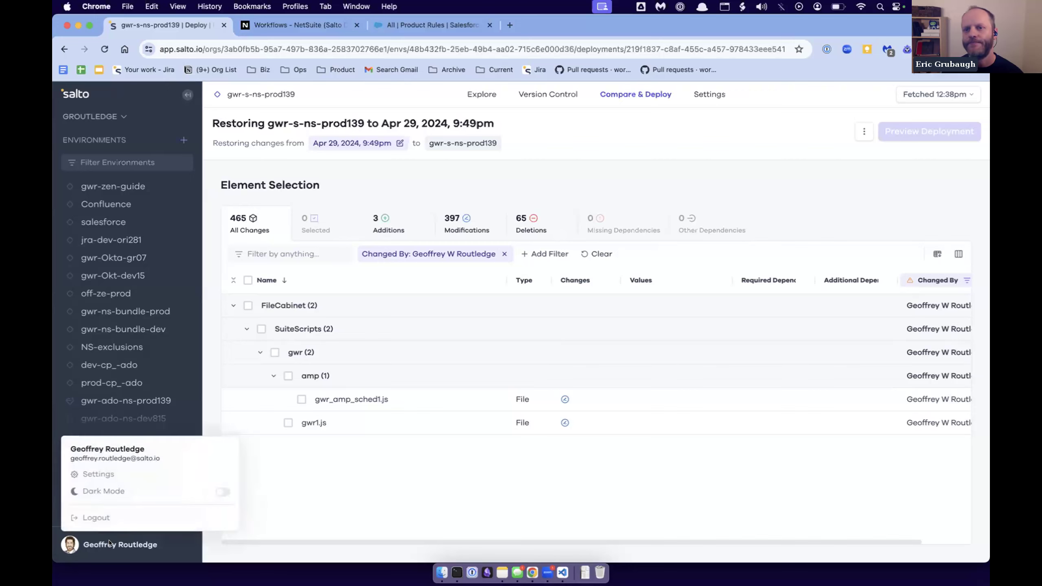
# - Open the account options, and load salto.io/pricing in a new browser window
pyautogui.click(121, 545)
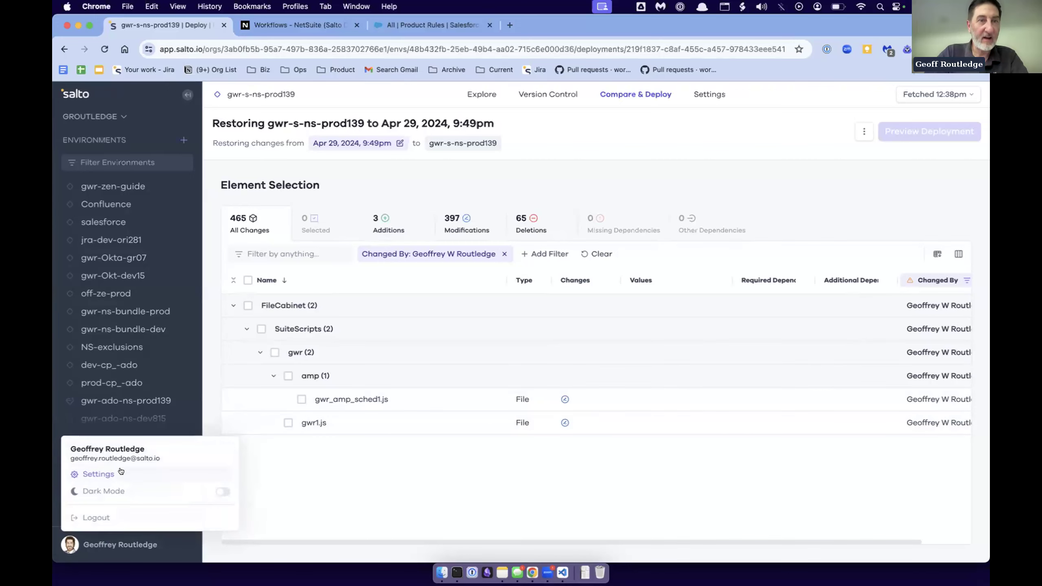
pyautogui.click(511, 25)
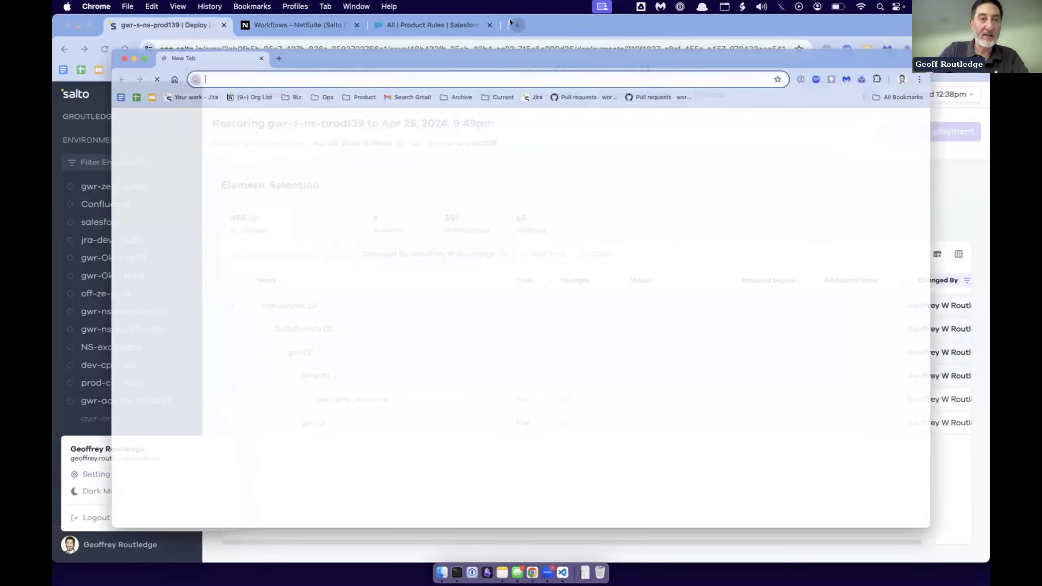
pyautogui.write('salto.io/pricing')
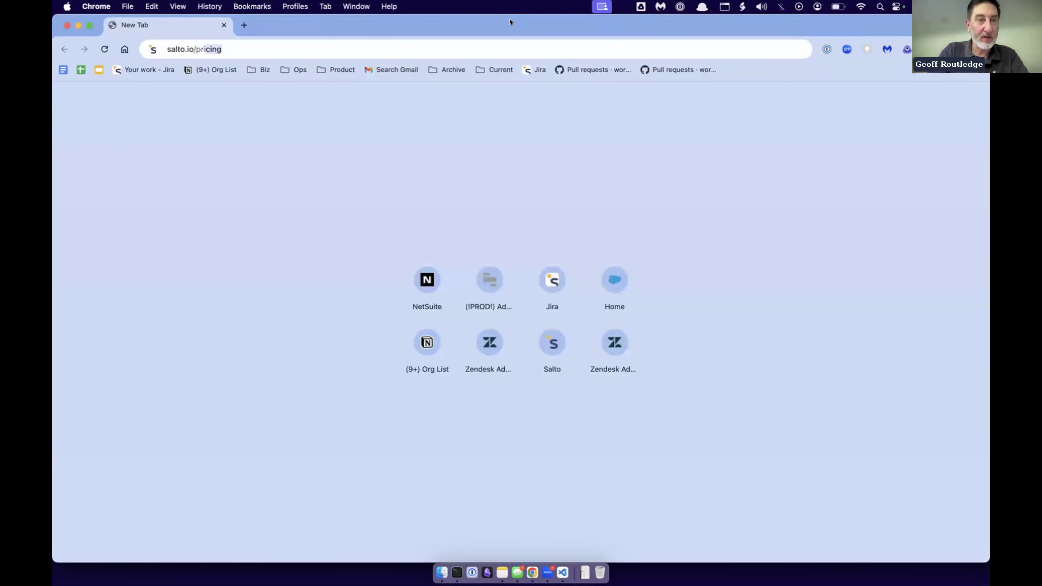
pyautogui.press('Return')
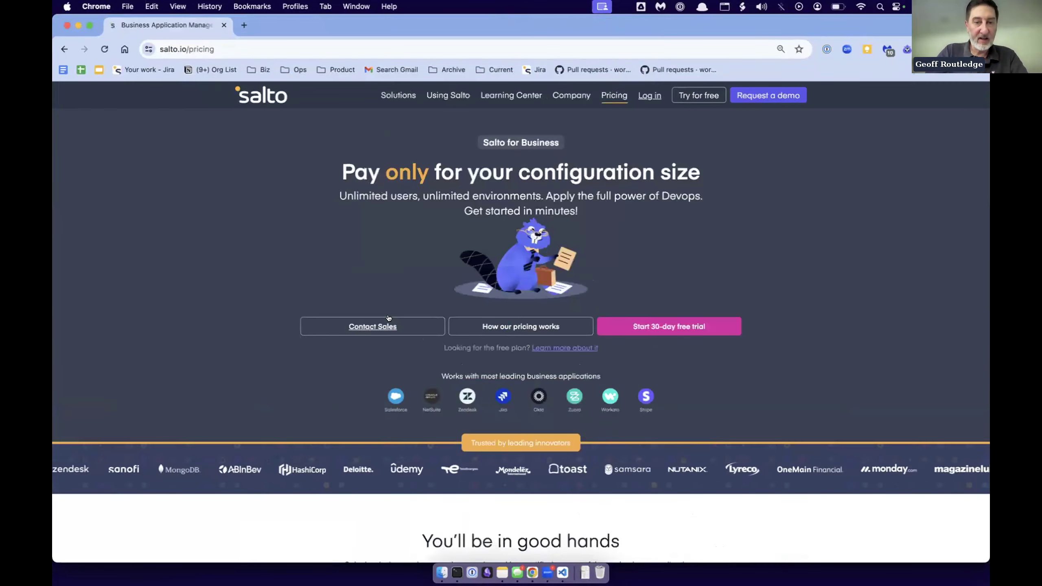
# - Select NetSuite for a manual pricing estimation and go through its element types from Saved Searches to Custom Roles
pyautogui.scroll(-15, 388, 325)
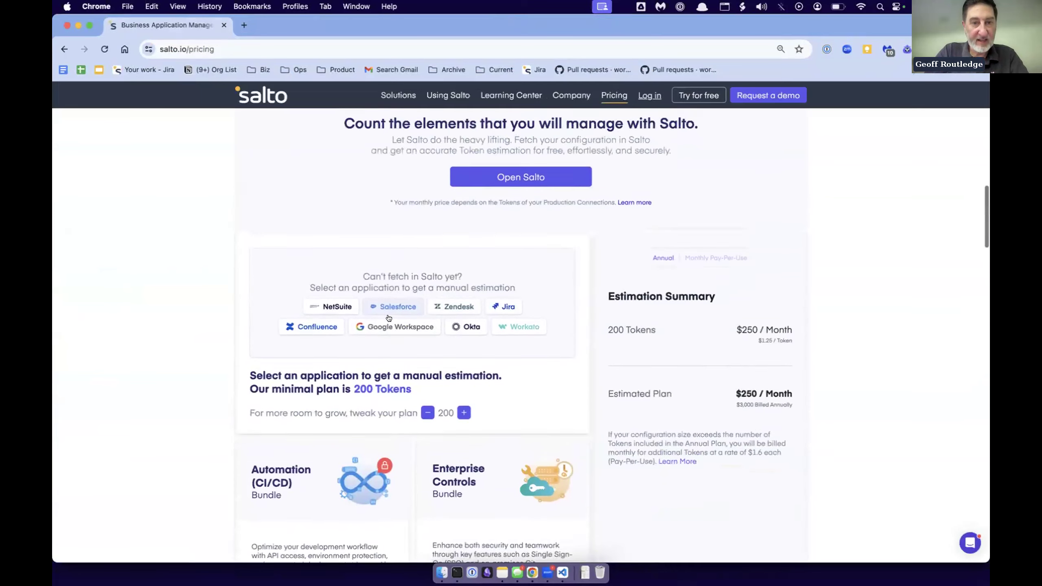
pyautogui.click(336, 313)
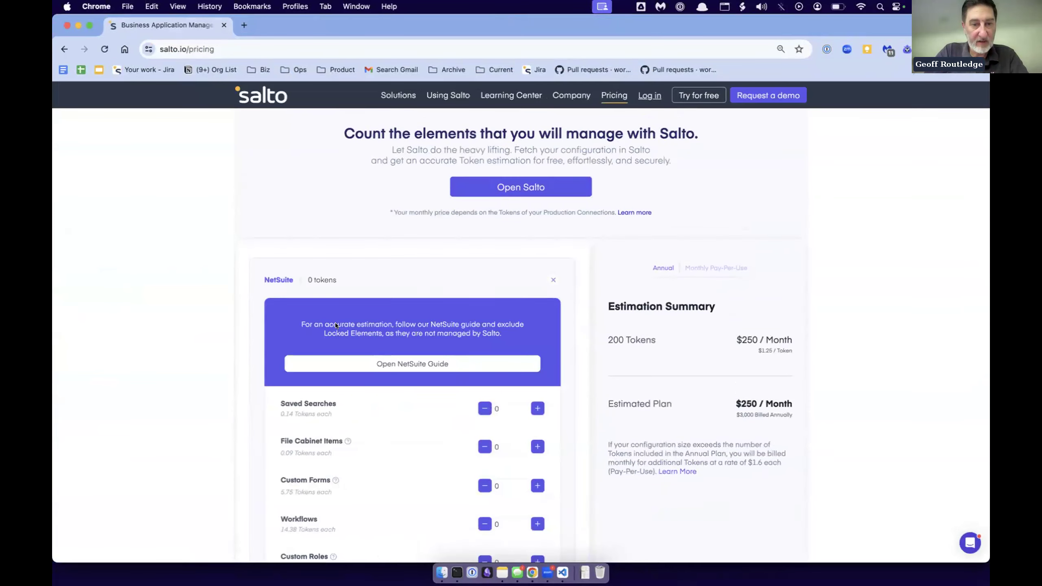
pyautogui.scroll(-3, 335, 326)
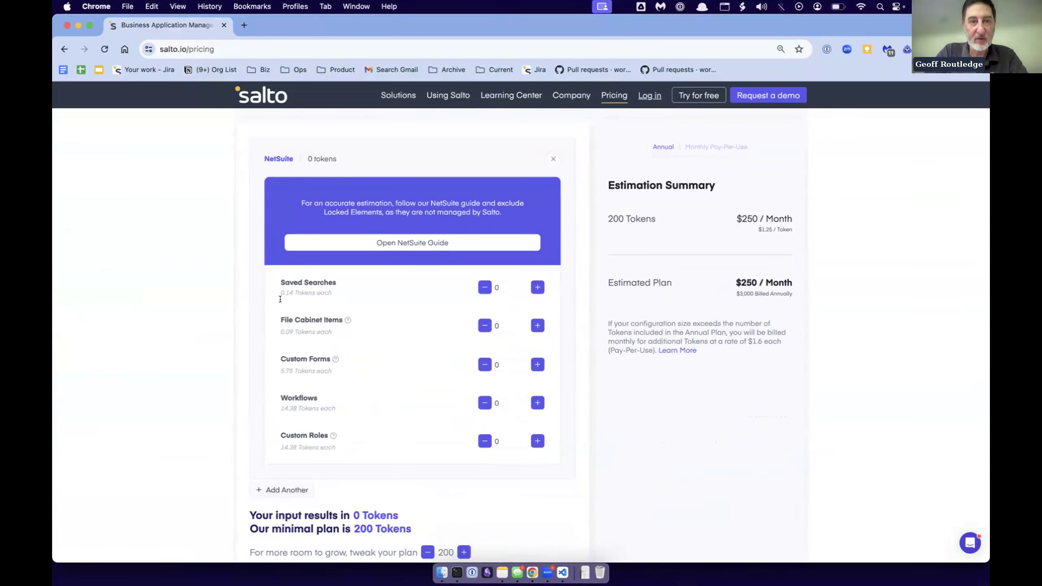
pyautogui.click(504, 289)
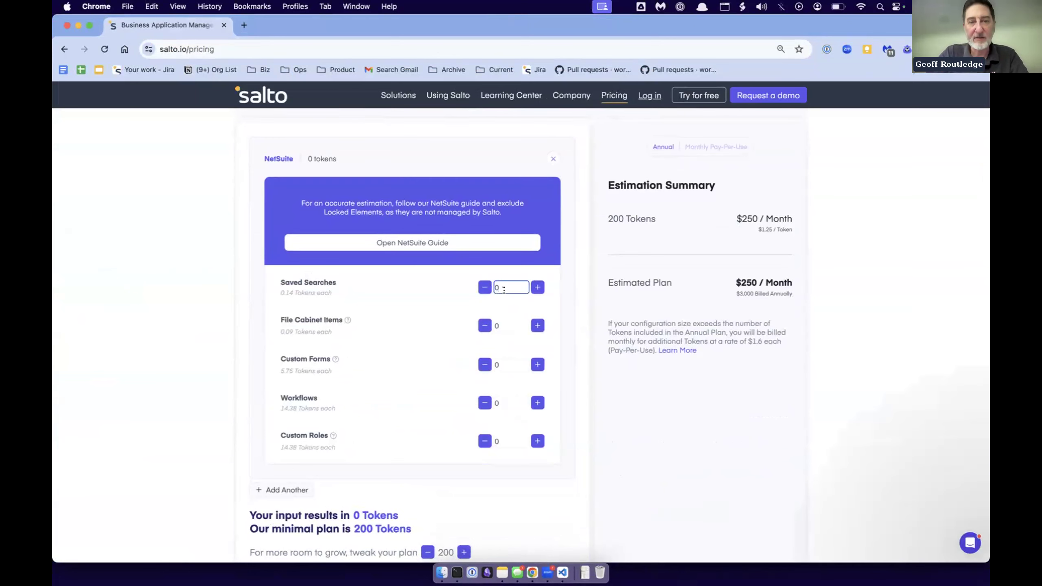
pyautogui.click(502, 322)
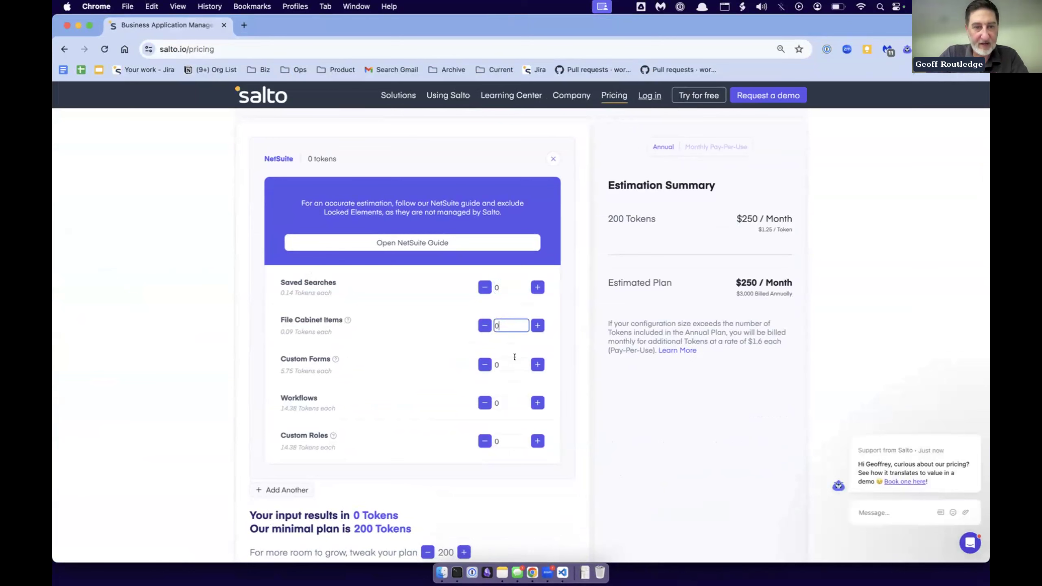
pyautogui.click(509, 366)
pyautogui.click(509, 403)
pyautogui.click(509, 442)
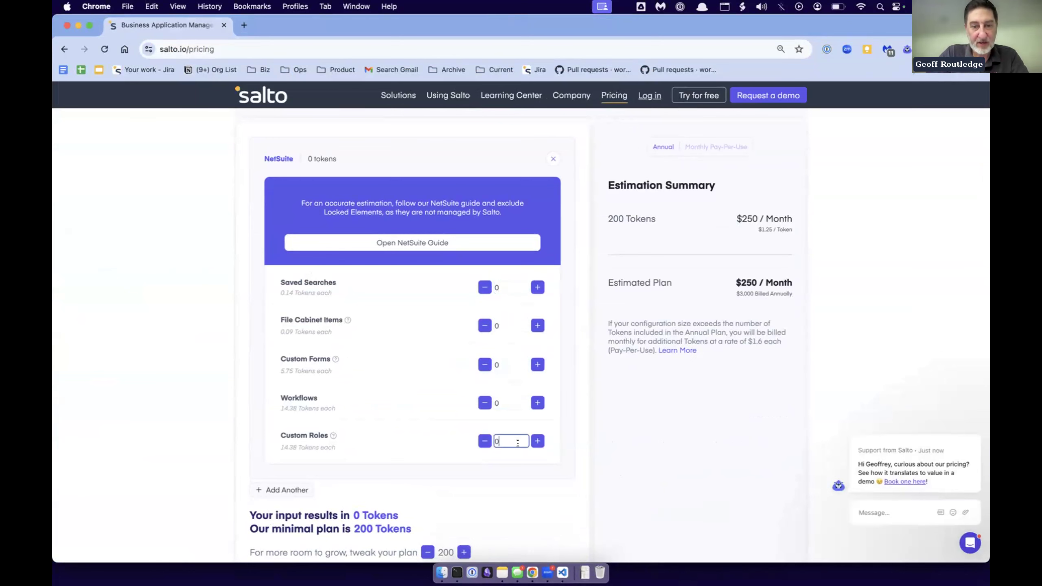
pyautogui.scroll(-2, 517, 443)
pyautogui.scroll(-1, 518, 443)
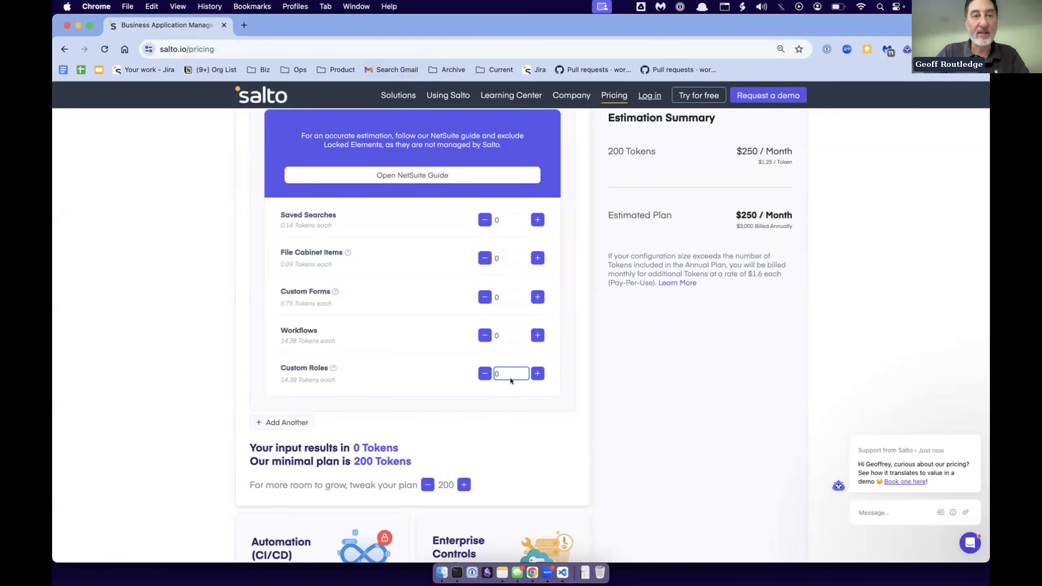
# - Return to the Salto application window and open the Plan & Usage page of the account settings
pyautogui.press('super+Tab')
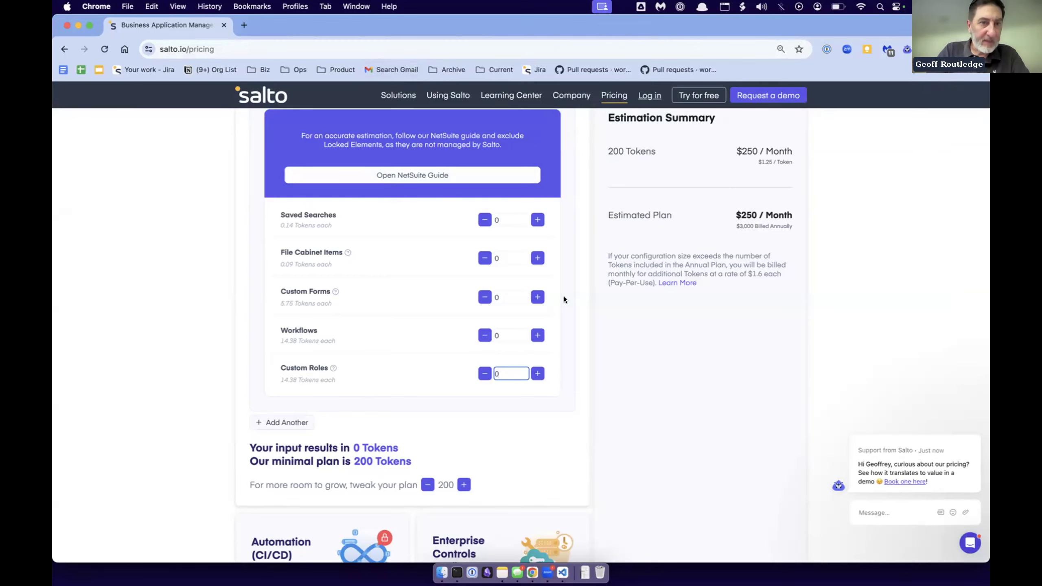
pyautogui.press('super+Tab')
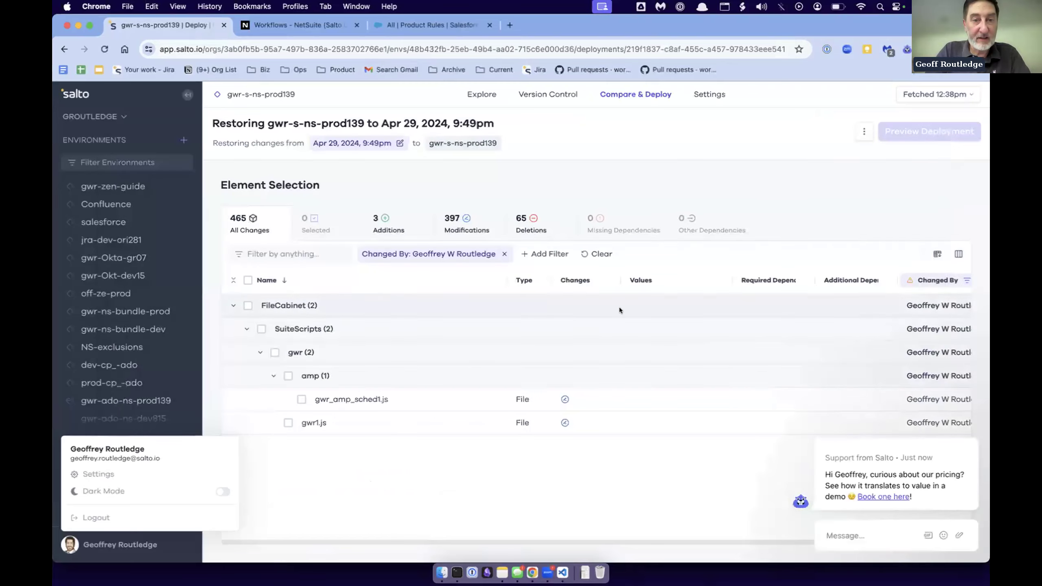
pyautogui.click(95, 474)
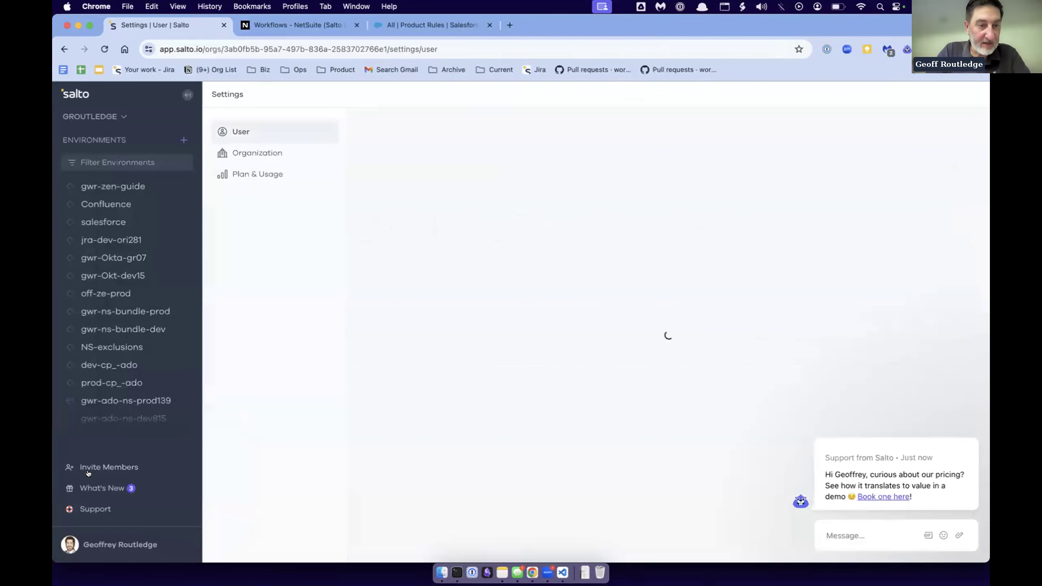
pyautogui.click(257, 173)
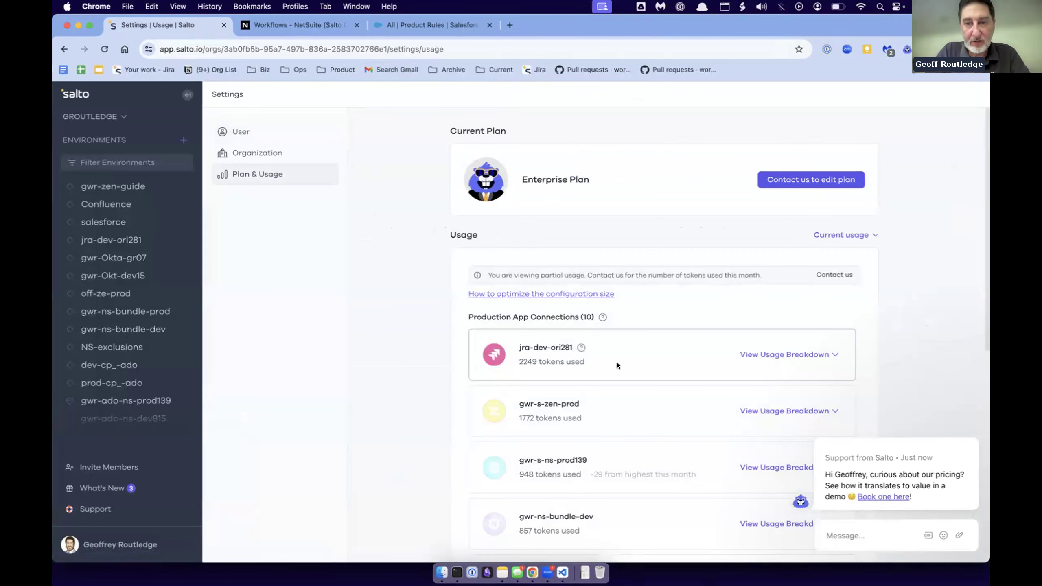
# - Review the production connections' token usage, expand the usage breakdown of gwr-ns-bundle-prod, and highlight its total tokens used
pyautogui.scroll(-7, 617, 363)
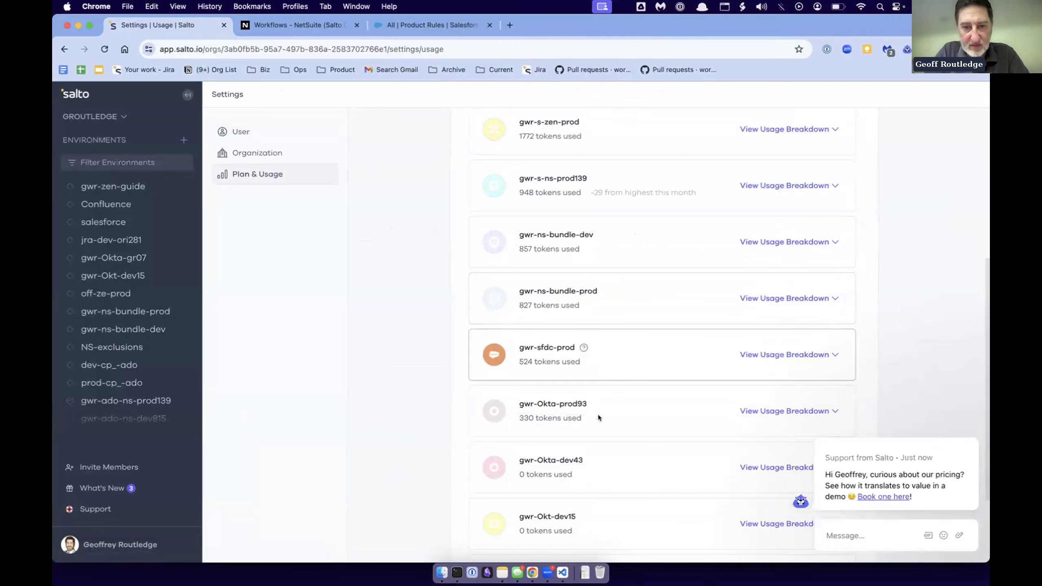
pyautogui.scroll(-1, 620, 469)
pyautogui.scroll(-2, 620, 465)
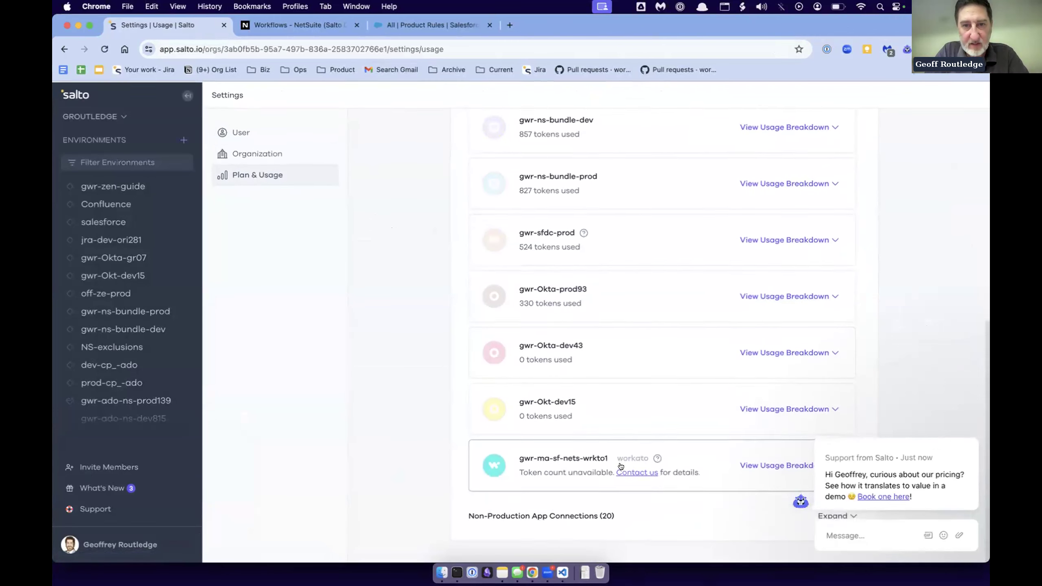
pyautogui.scroll(7, 620, 407)
pyautogui.scroll(-3, 621, 360)
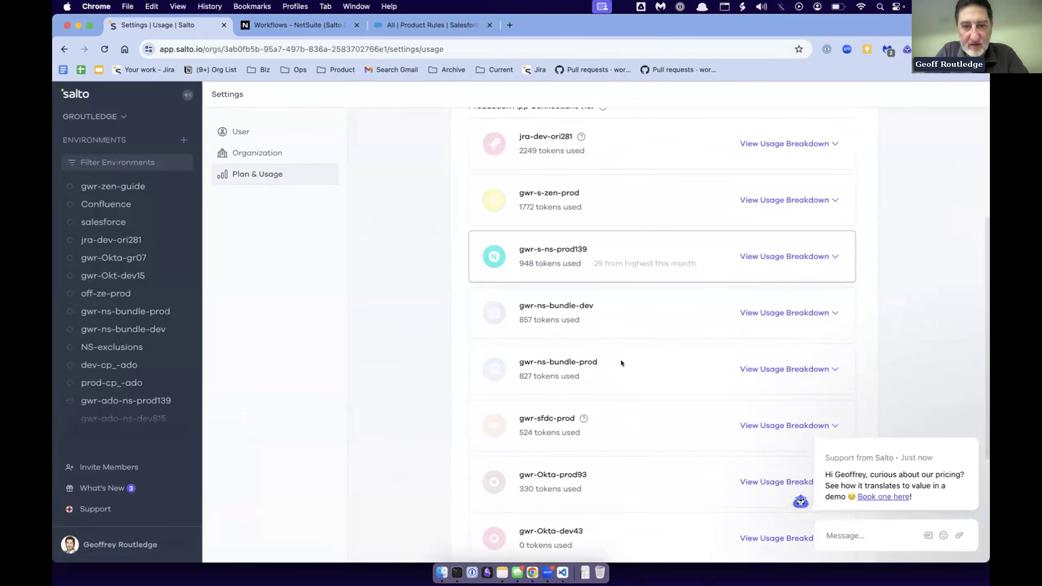
pyautogui.click(745, 360)
pyautogui.scroll(-5, 728, 385)
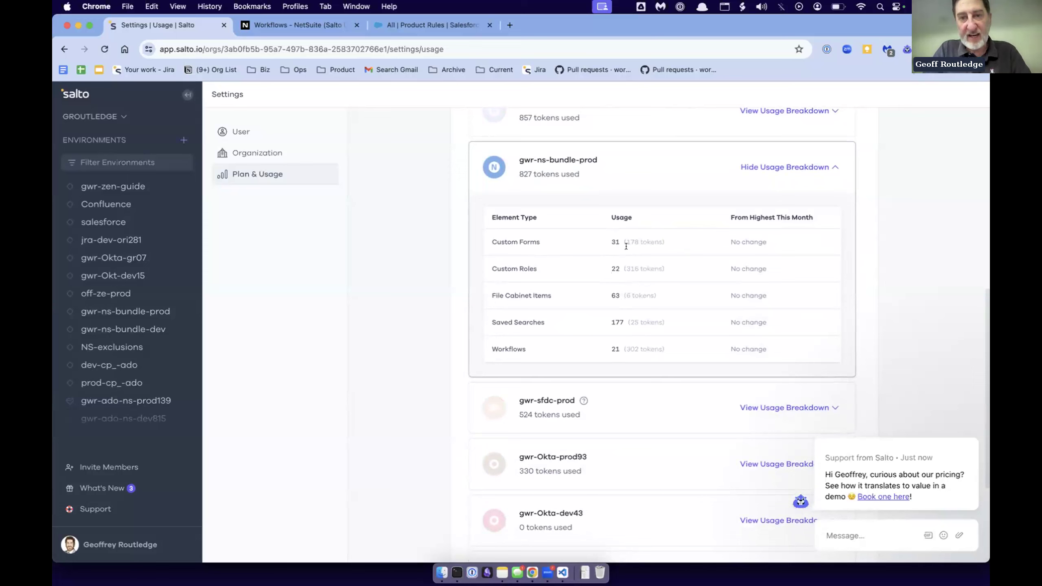
pyautogui.moveTo(522, 176); pyautogui.dragTo(566, 175)
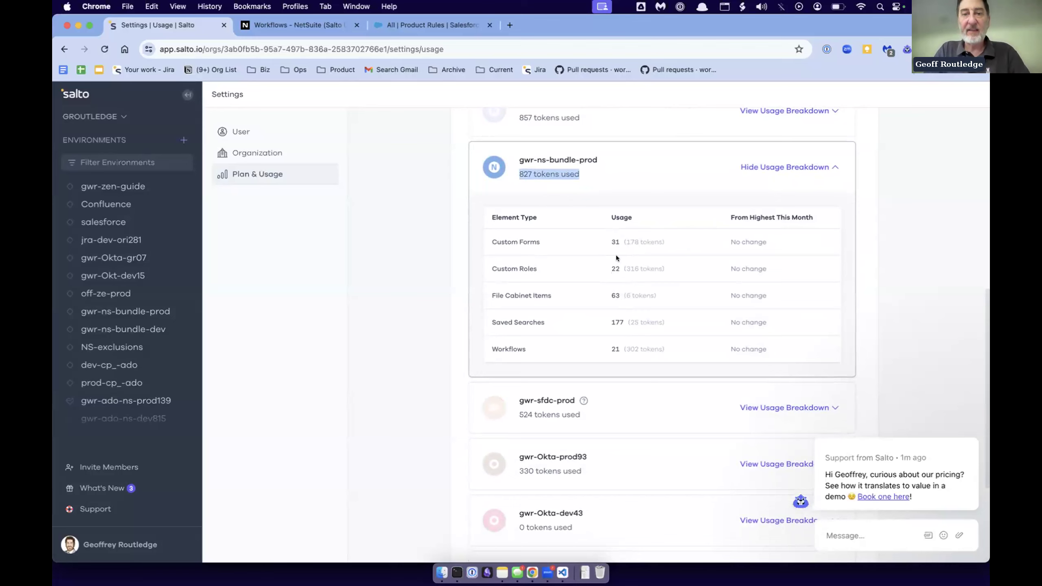